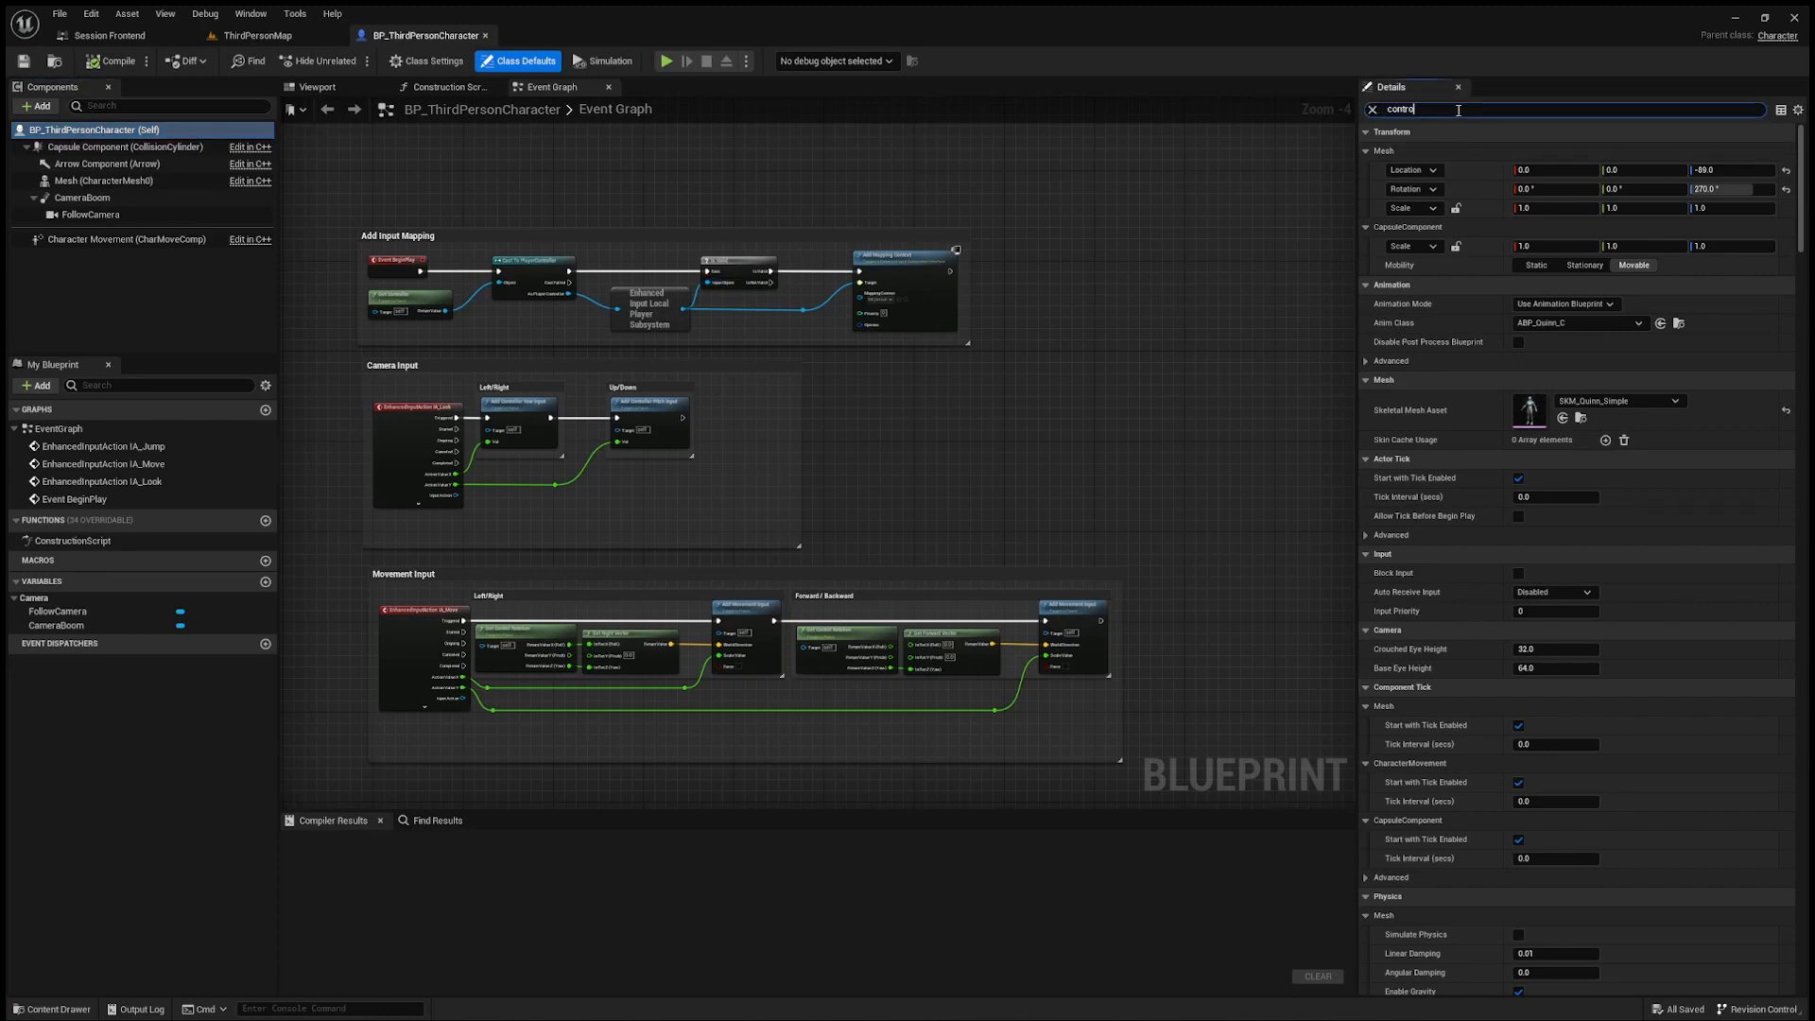
# Step: Find the controller yaw setting in the character's class defaults, enable Use Controller Rotation Yaw and compile
pyautogui.write('ller yaw')
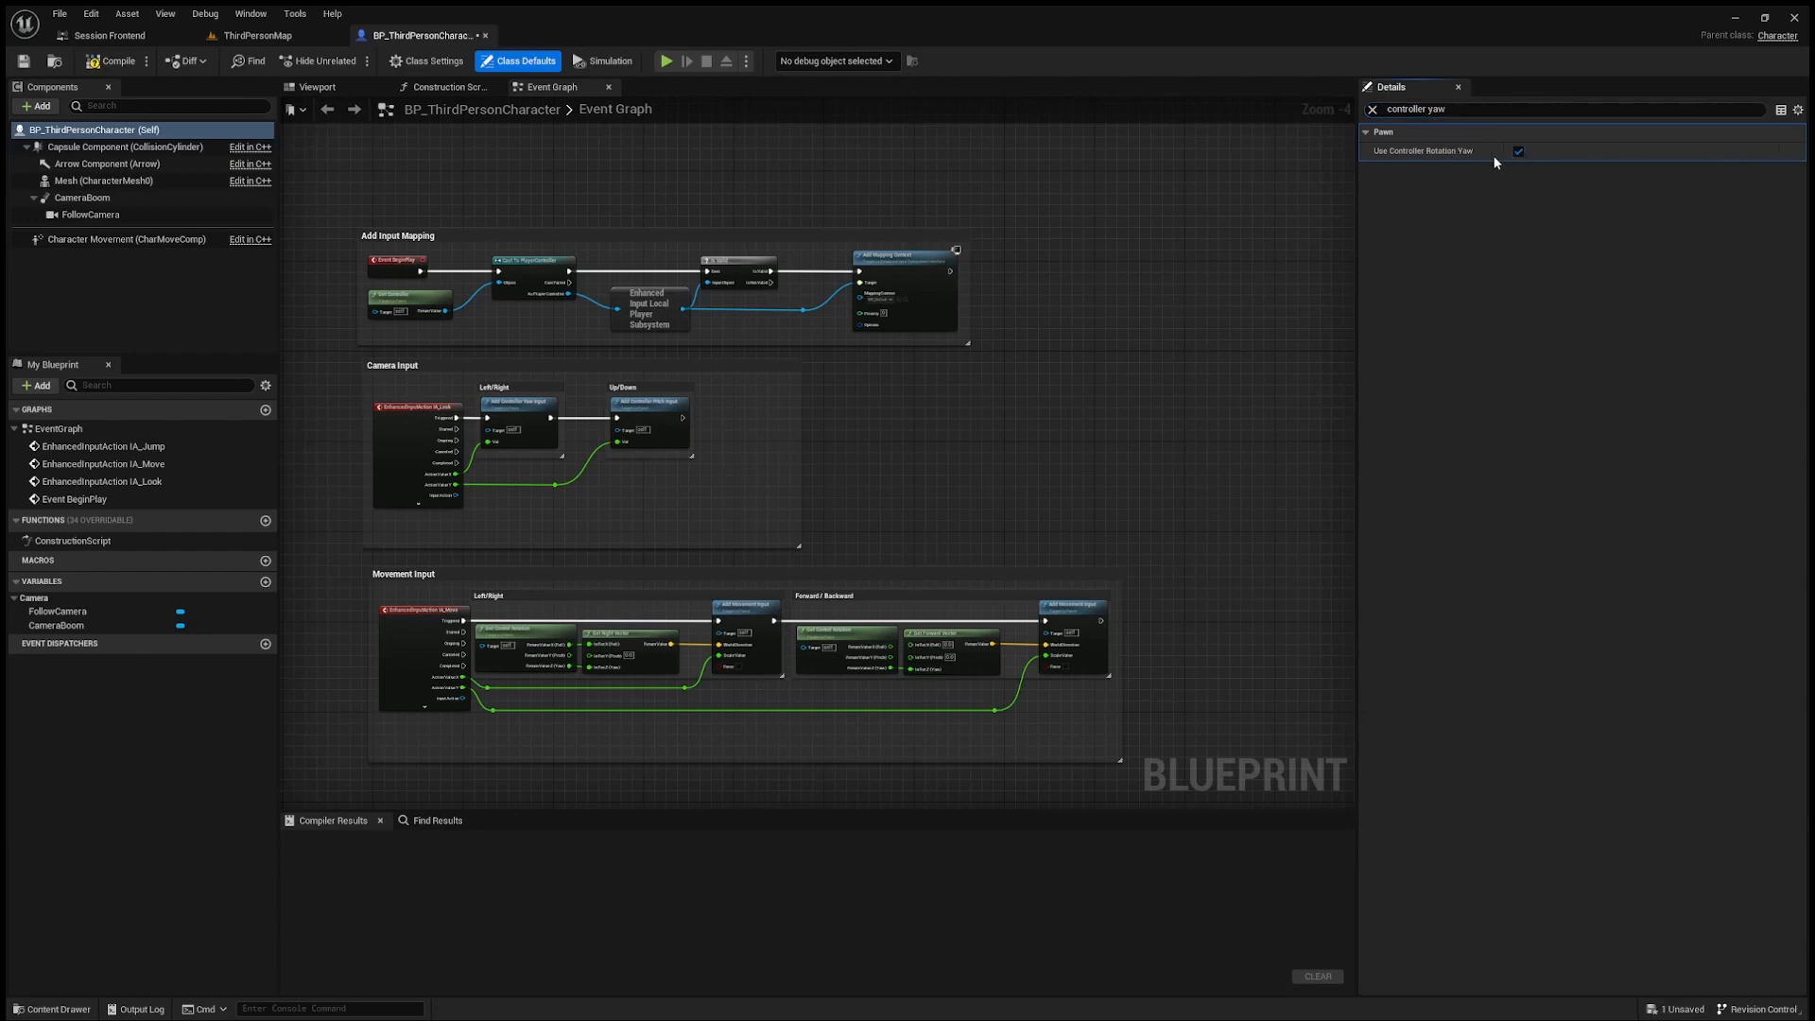
# Step: Play-test ThirdPersonMap by running and jumping to check how the character turns with the view, and end the session
pyautogui.click(252, 38)
pyautogui.click(319, 61)
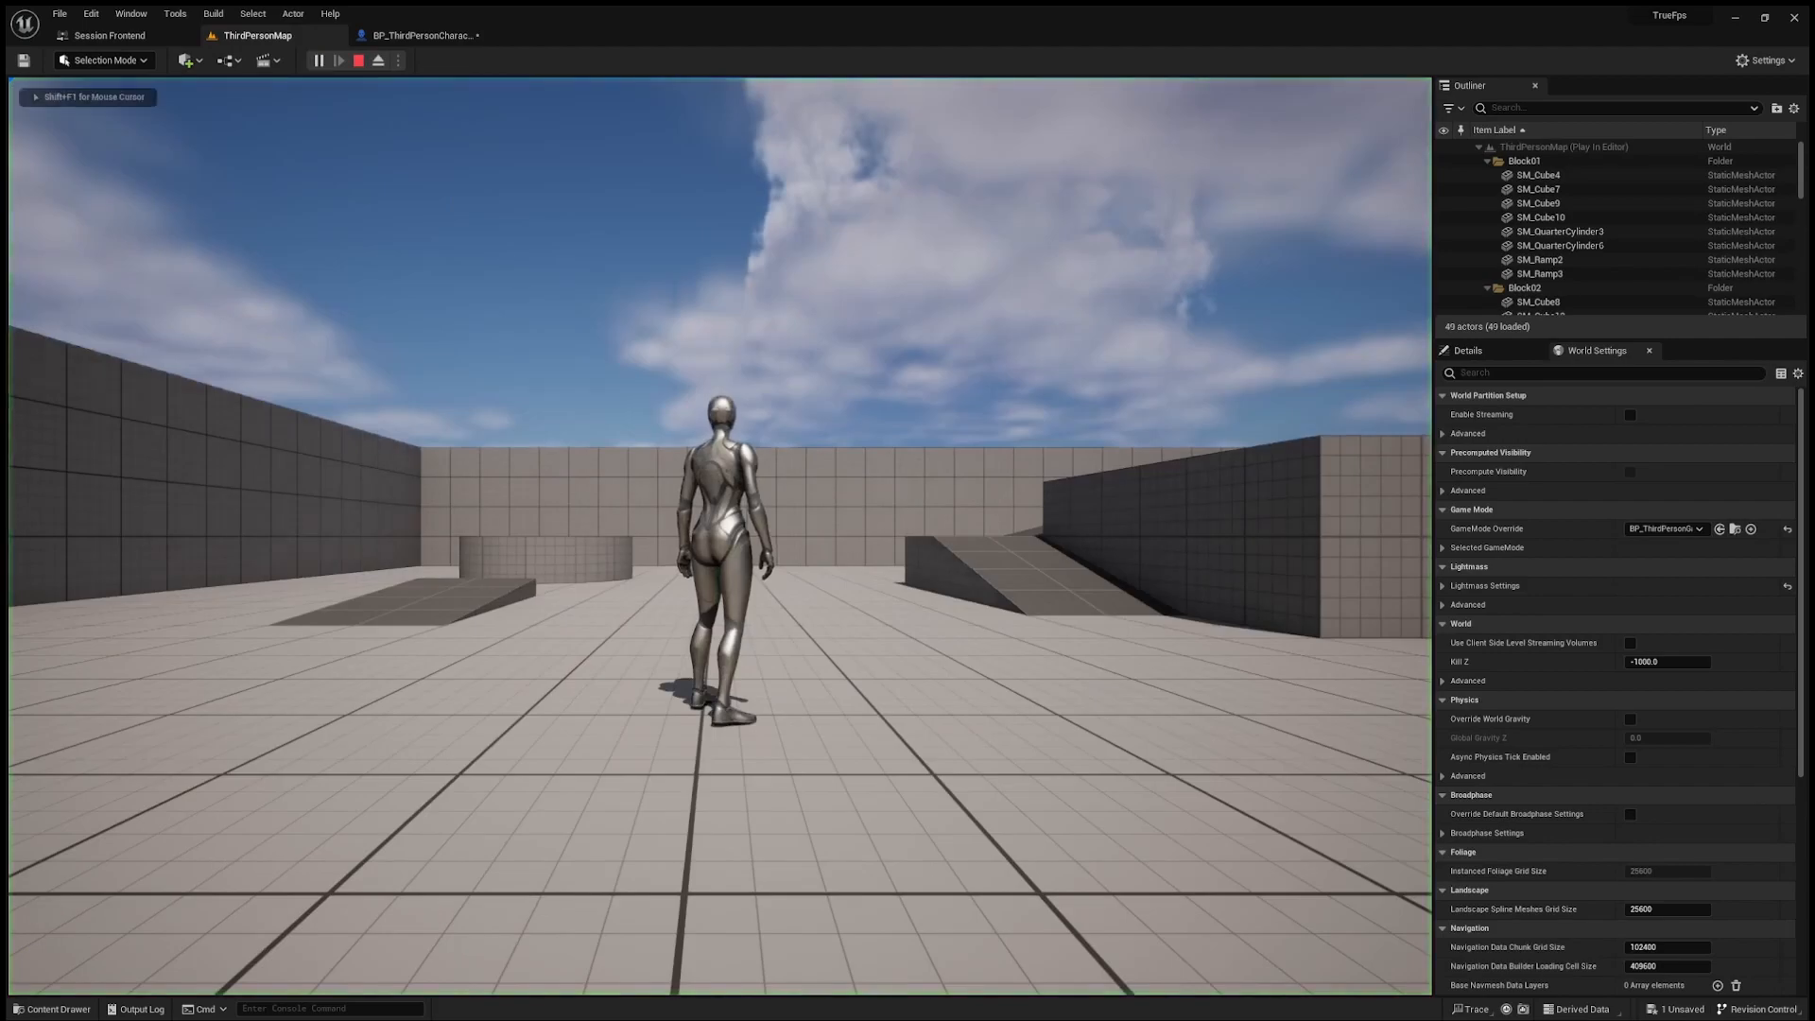
pyautogui.press('w')
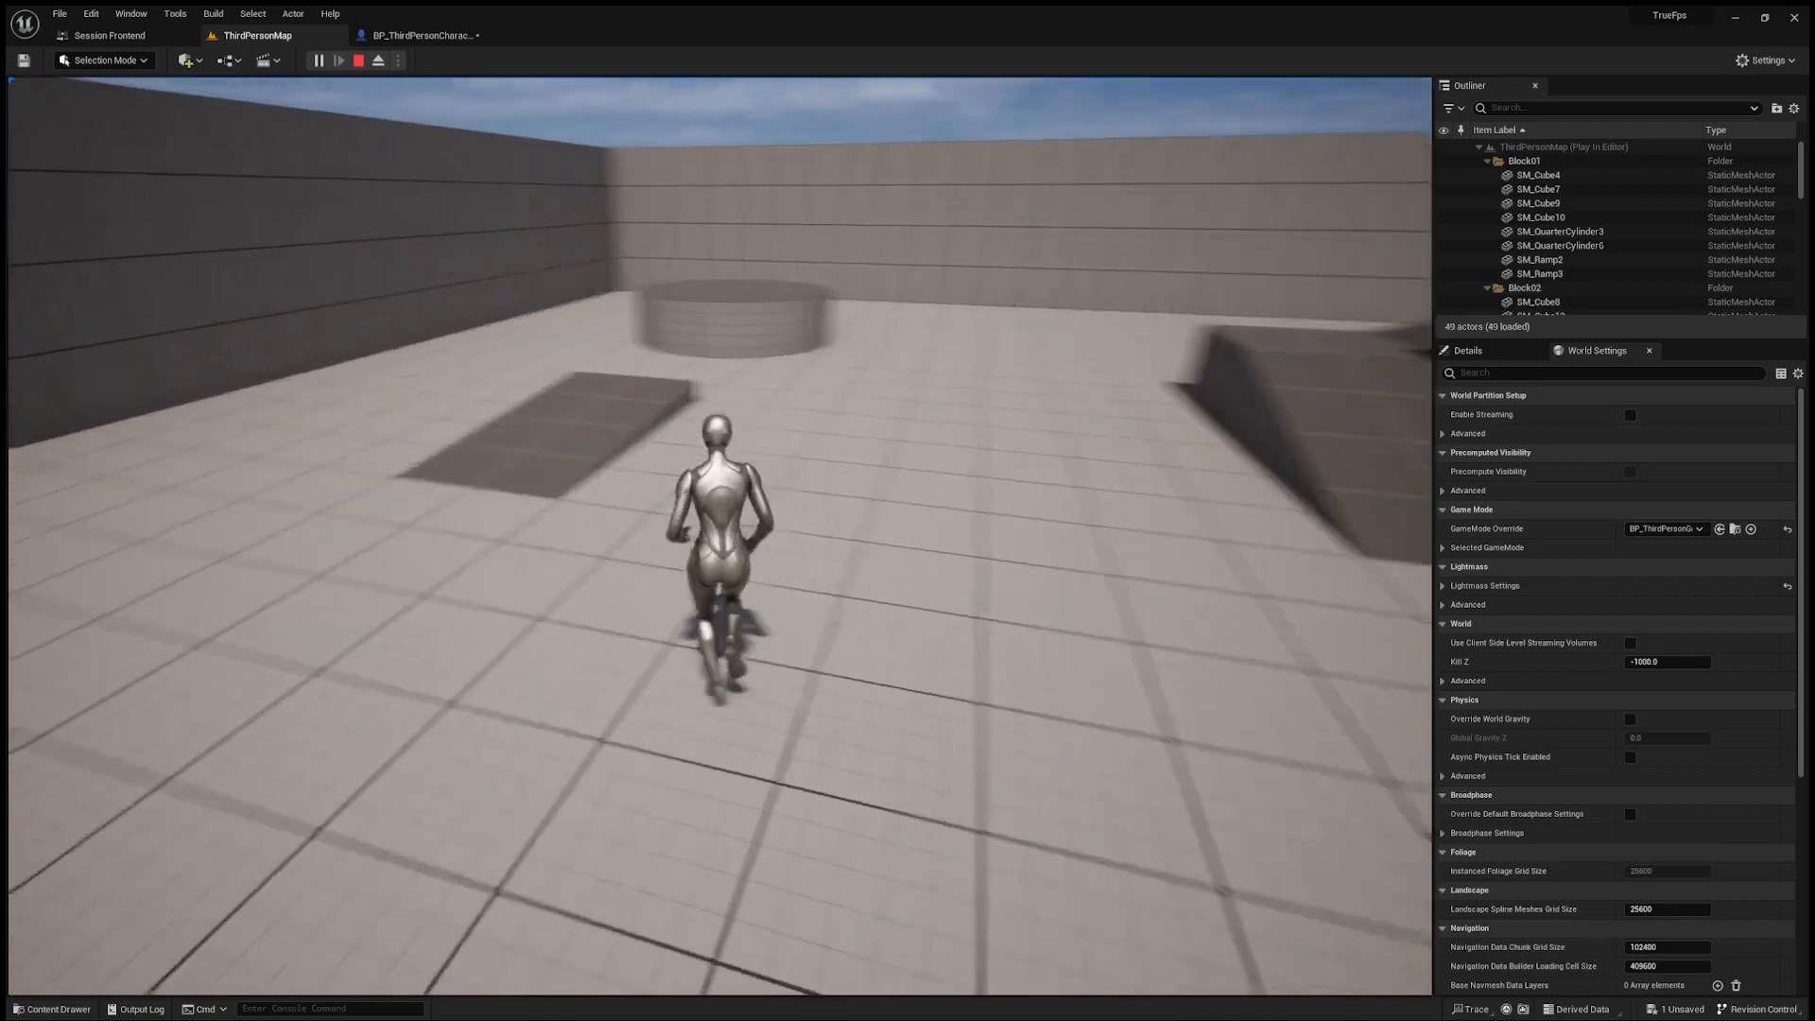
pyautogui.press('space')
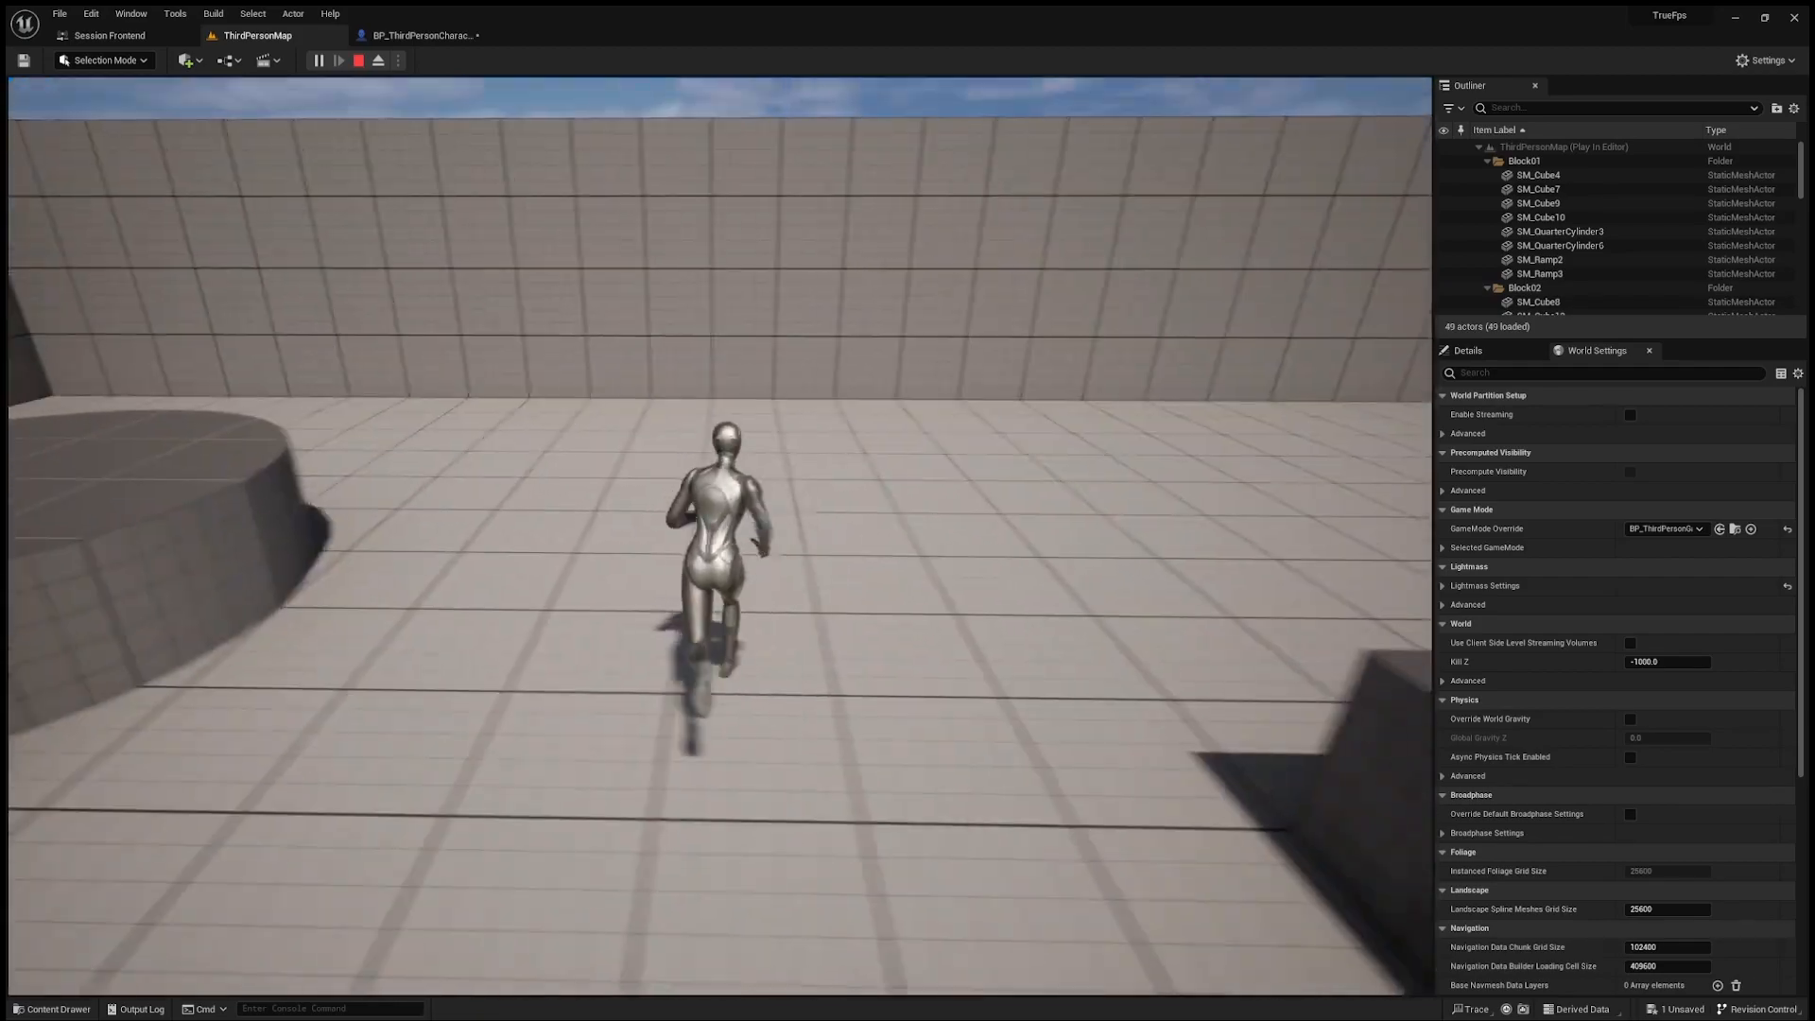
pyautogui.press('s')
pyautogui.press('Escape')
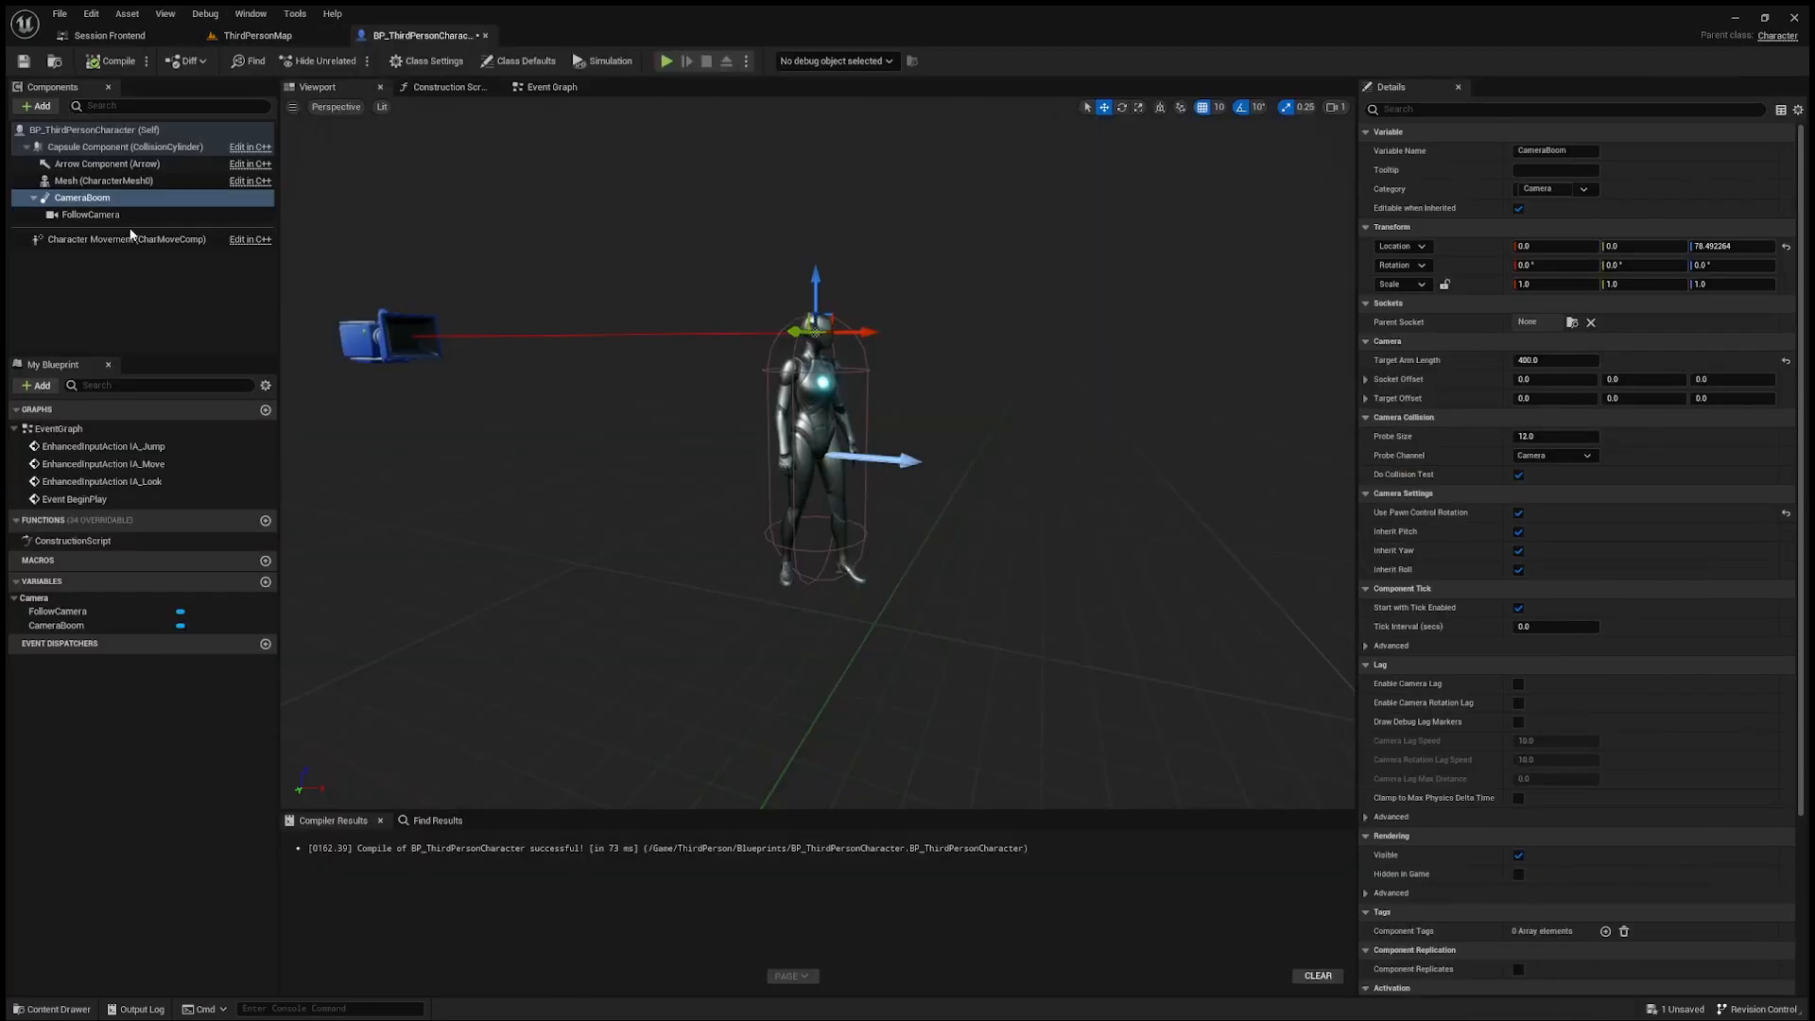
# Step: Delete the FollowCamera and CameraBoom components from BP_ThirdPersonCharacter
pyautogui.keyDown('ctrl'); pyautogui.click(91, 214); pyautogui.keyUp('ctrl')
pyautogui.press('Delete')
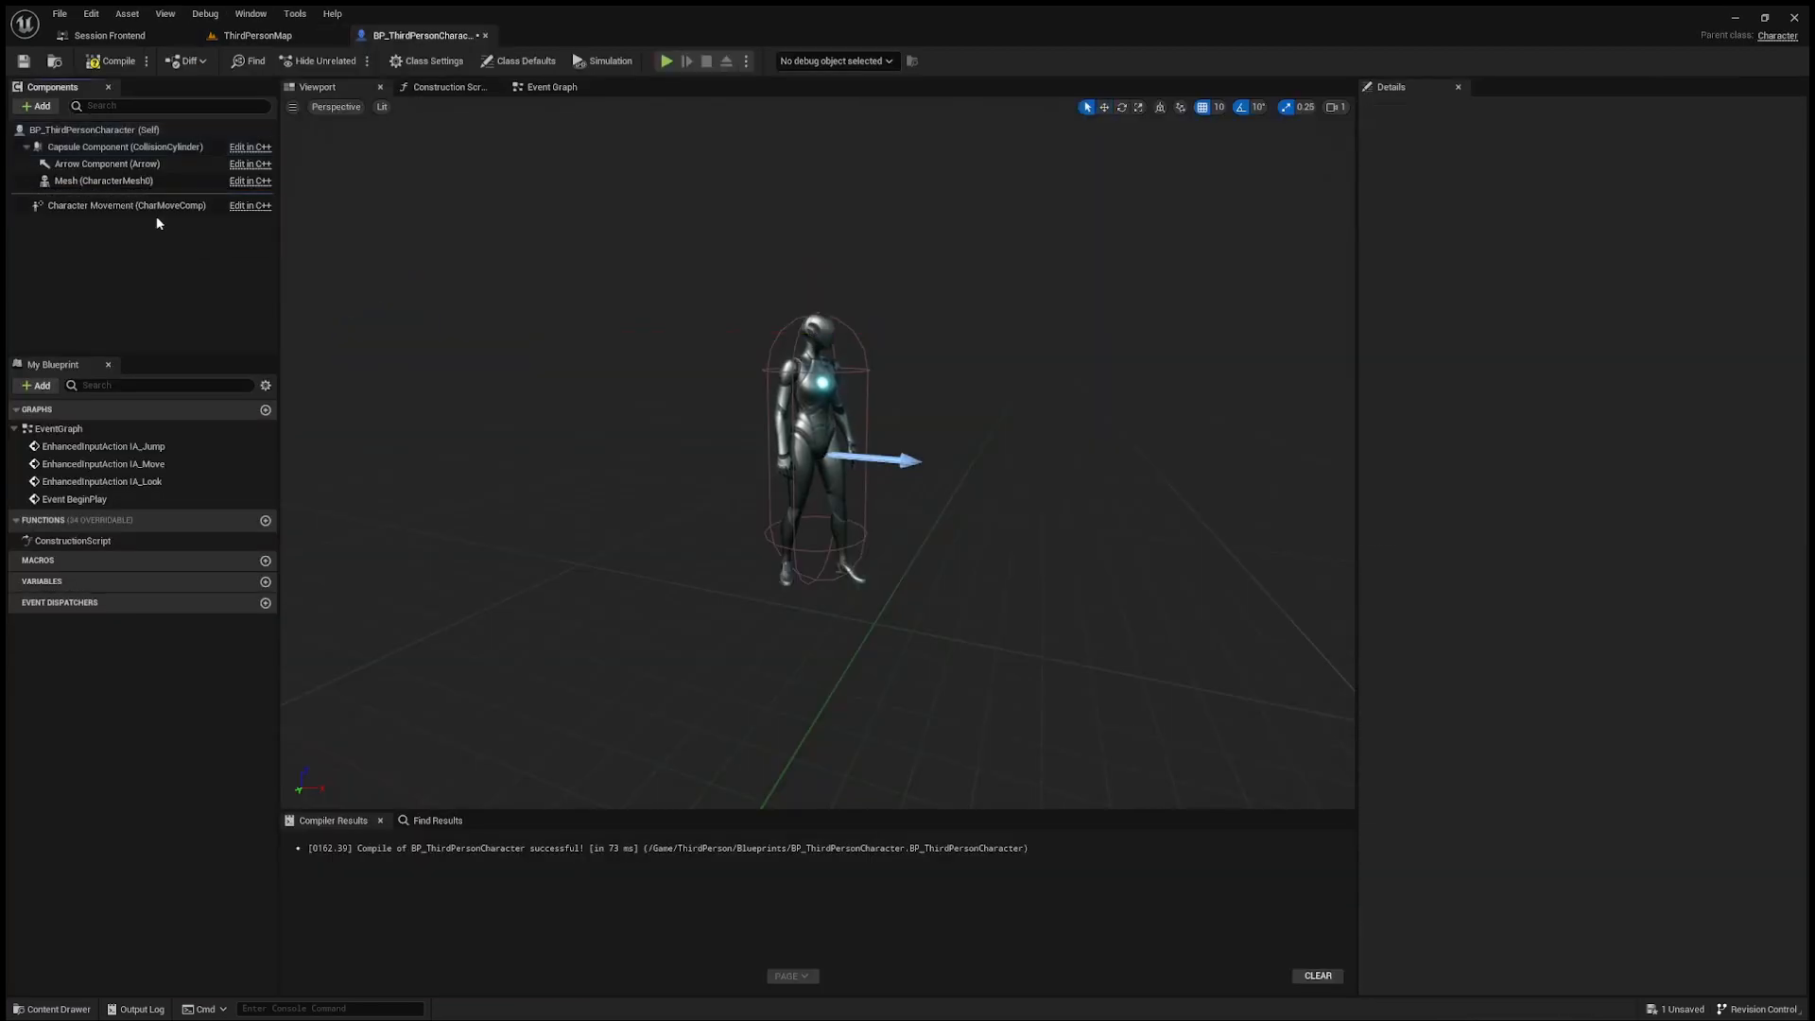
# Step: Add a Camera component under the character's Mesh and set its parent socket to head
pyautogui.click(81, 180)
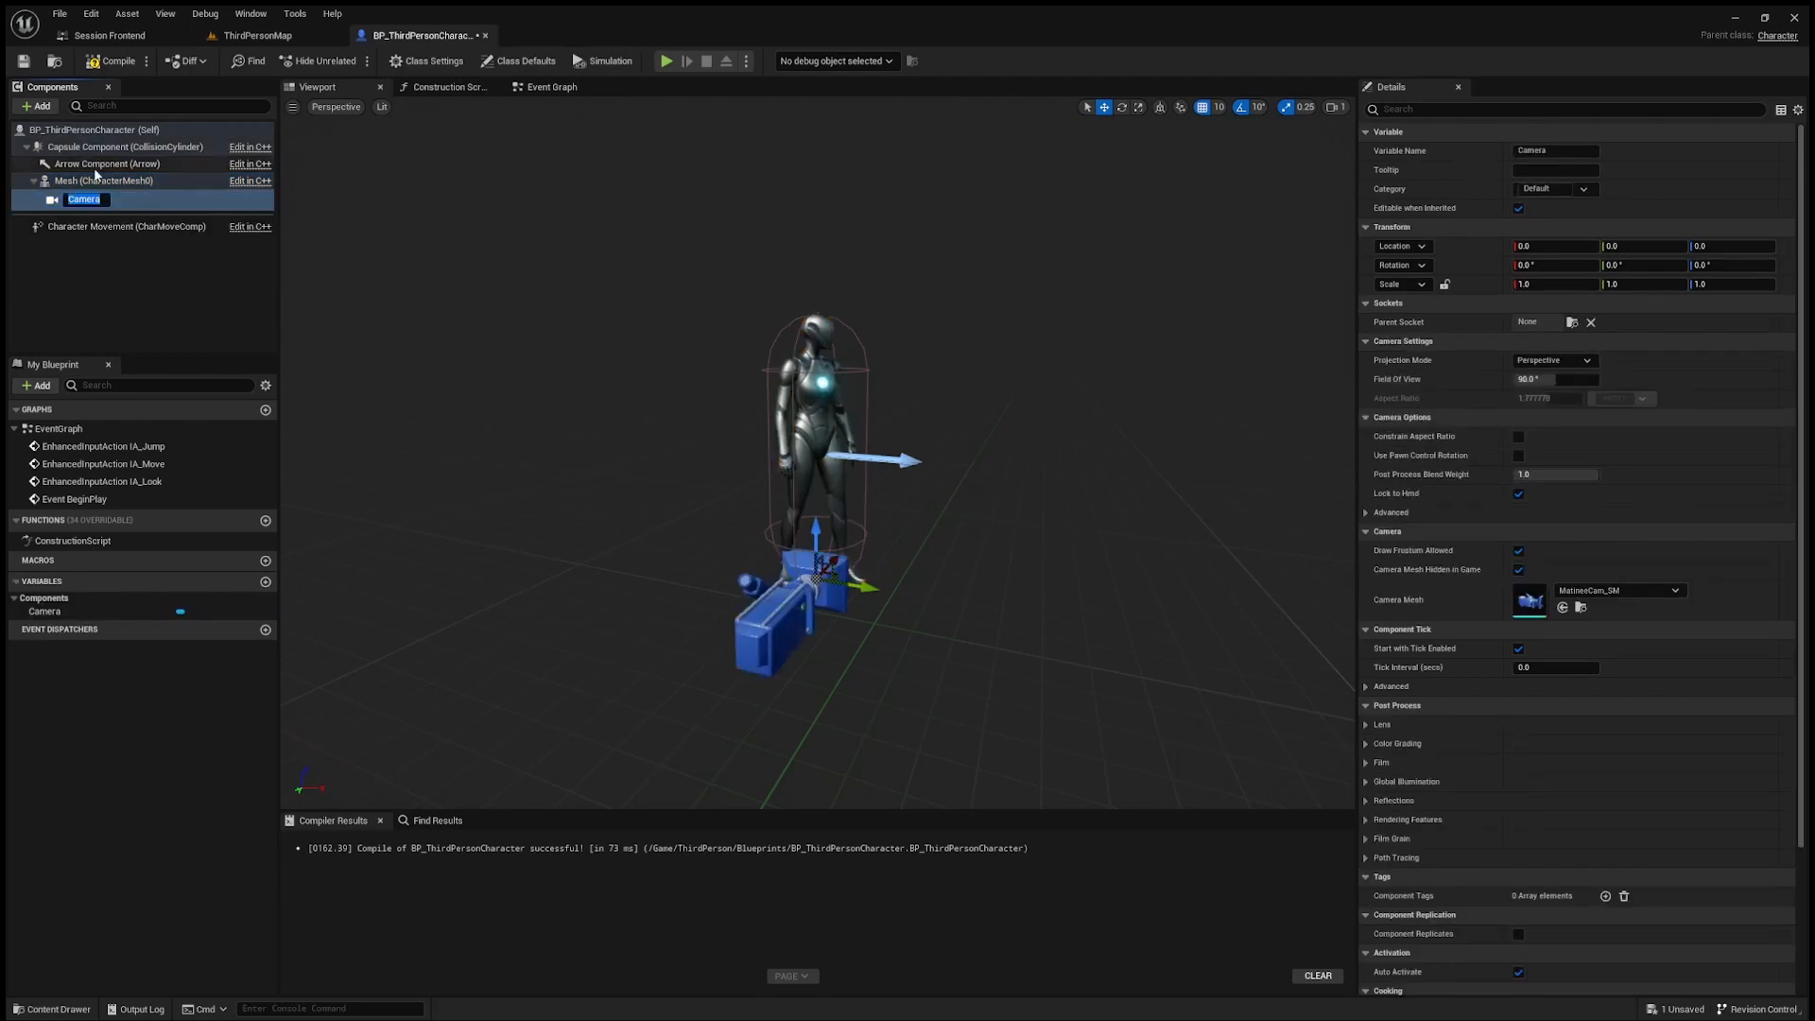
pyautogui.click(140, 271)
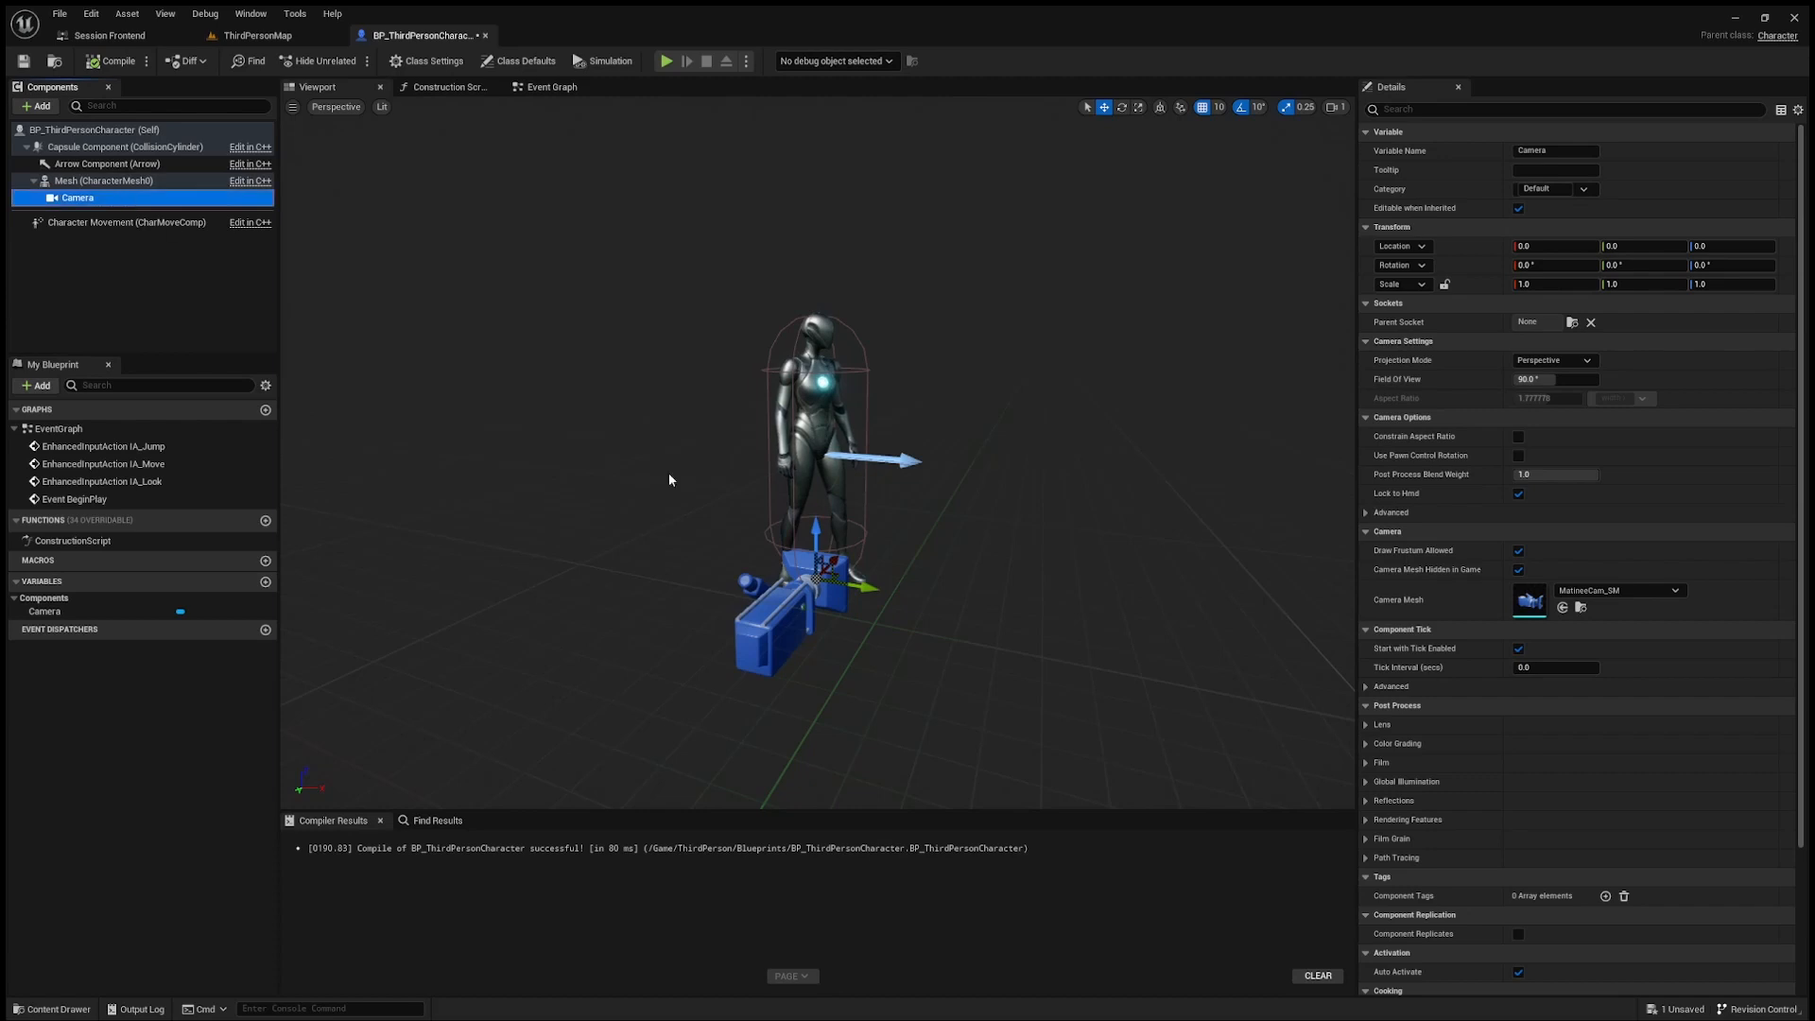
pyautogui.click(1573, 327)
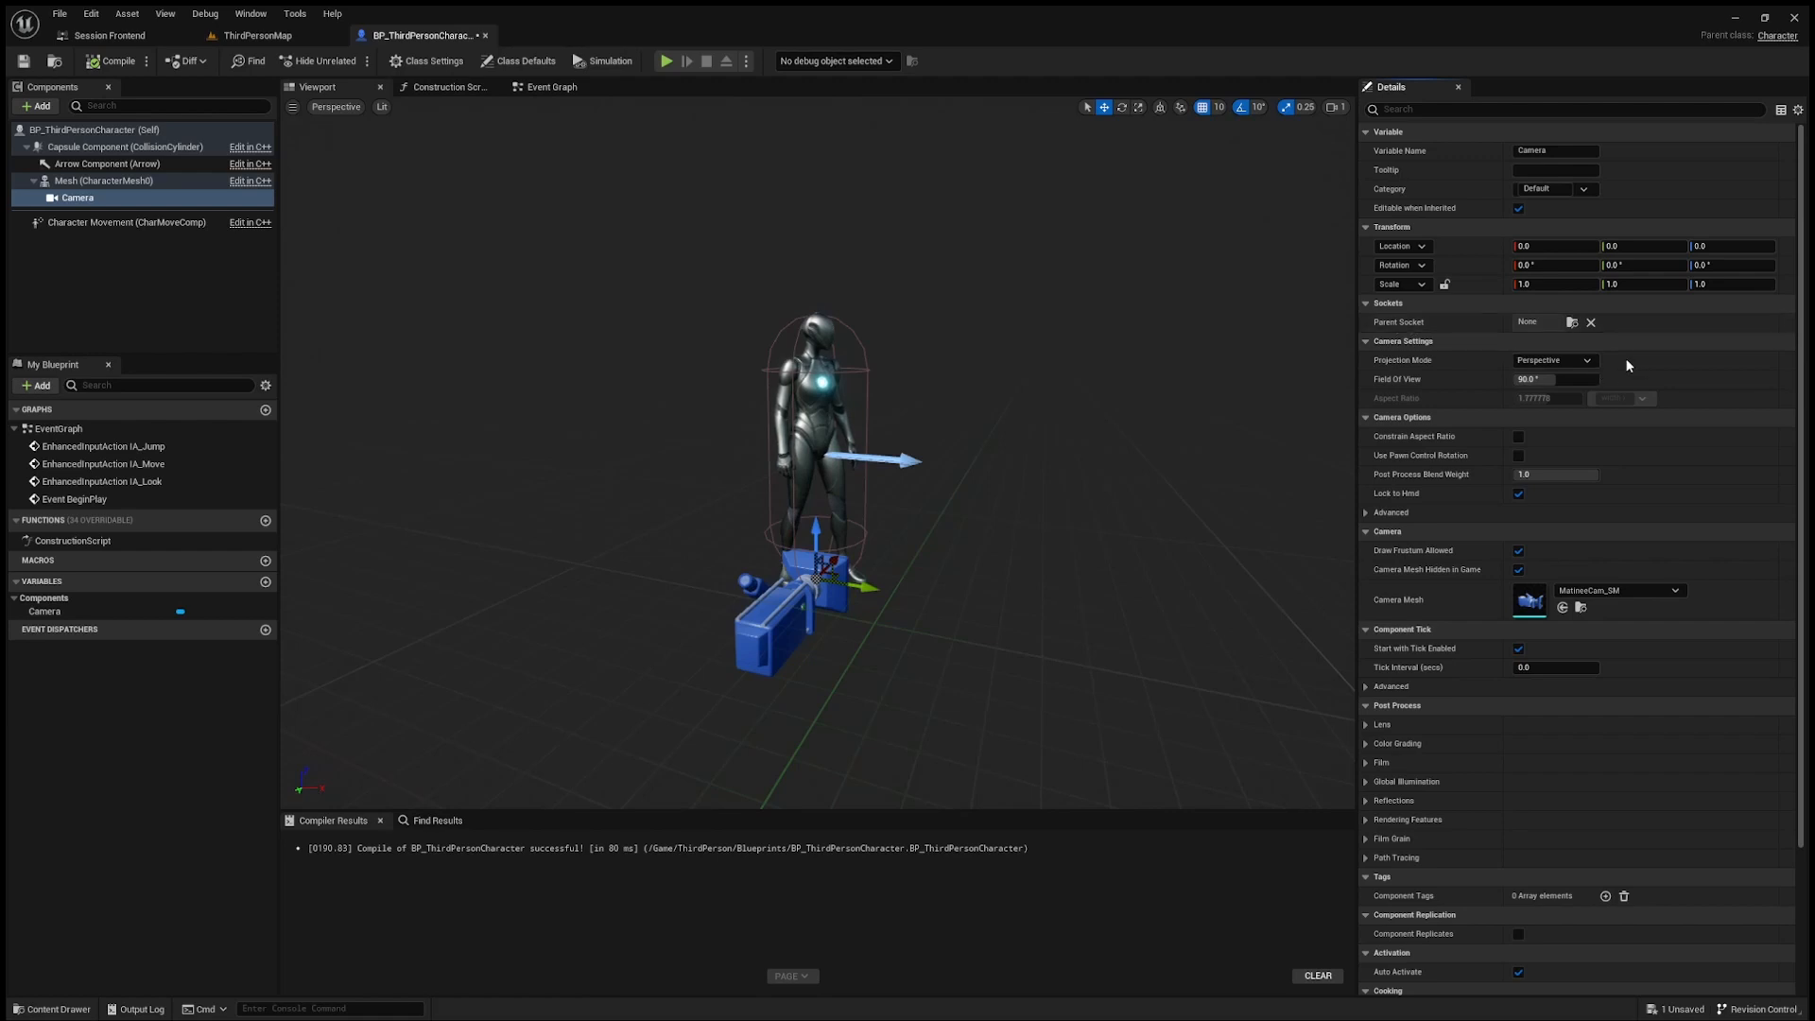
pyautogui.click(1628, 366)
# Step: Rotate the camera to about -90° on X and 90° on Z so it faces the character's forward direction
pyautogui.moveTo(908, 454)
pyautogui.mouseDown(button='right')
pyautogui.moveTo(884, 468)
pyautogui.moveTo(959, 462)
pyautogui.moveTo(941, 459)
pyautogui.mouseUp(button='right')
pyautogui.press('w')
pyautogui.press('a')
pyautogui.press('s')
pyautogui.moveTo(754, 405)
pyautogui.mouseDown(button='right')
pyautogui.moveTo(737, 405)
pyautogui.moveTo(755, 405)
pyautogui.mouseUp(button='right')
pyautogui.press('w')
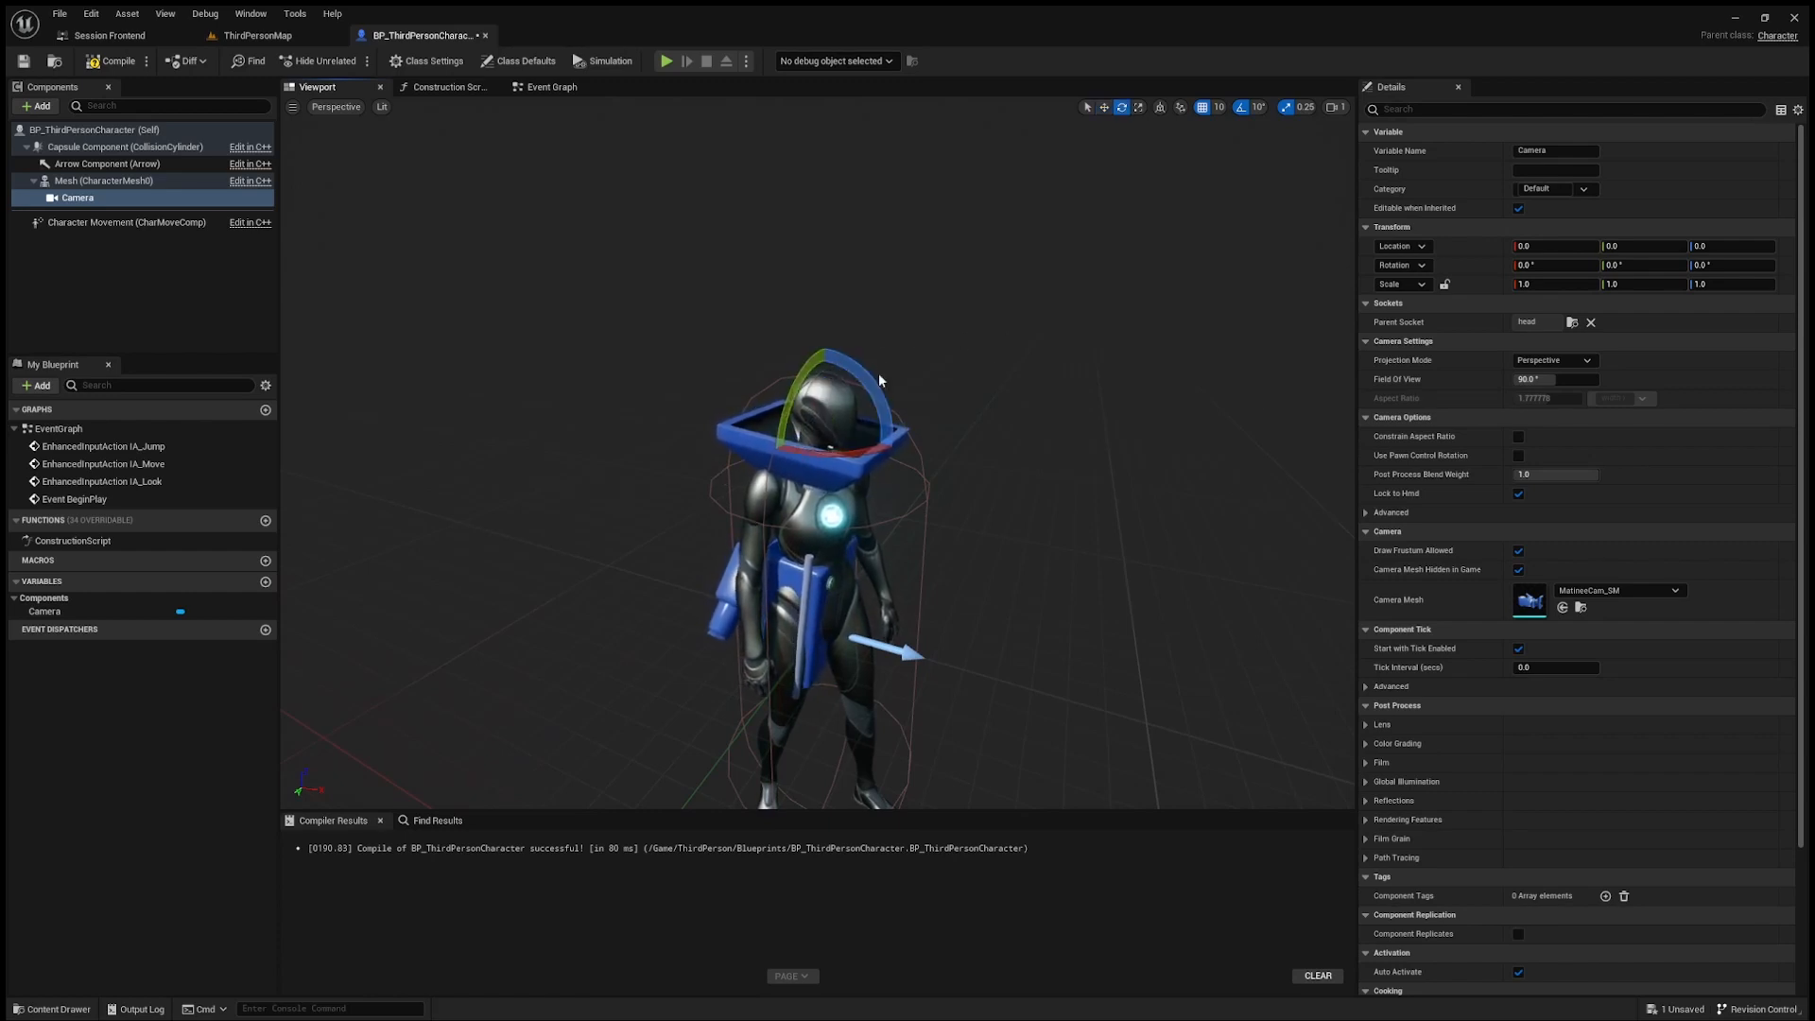
pyautogui.moveTo(854, 365); pyautogui.dragTo(897, 450)
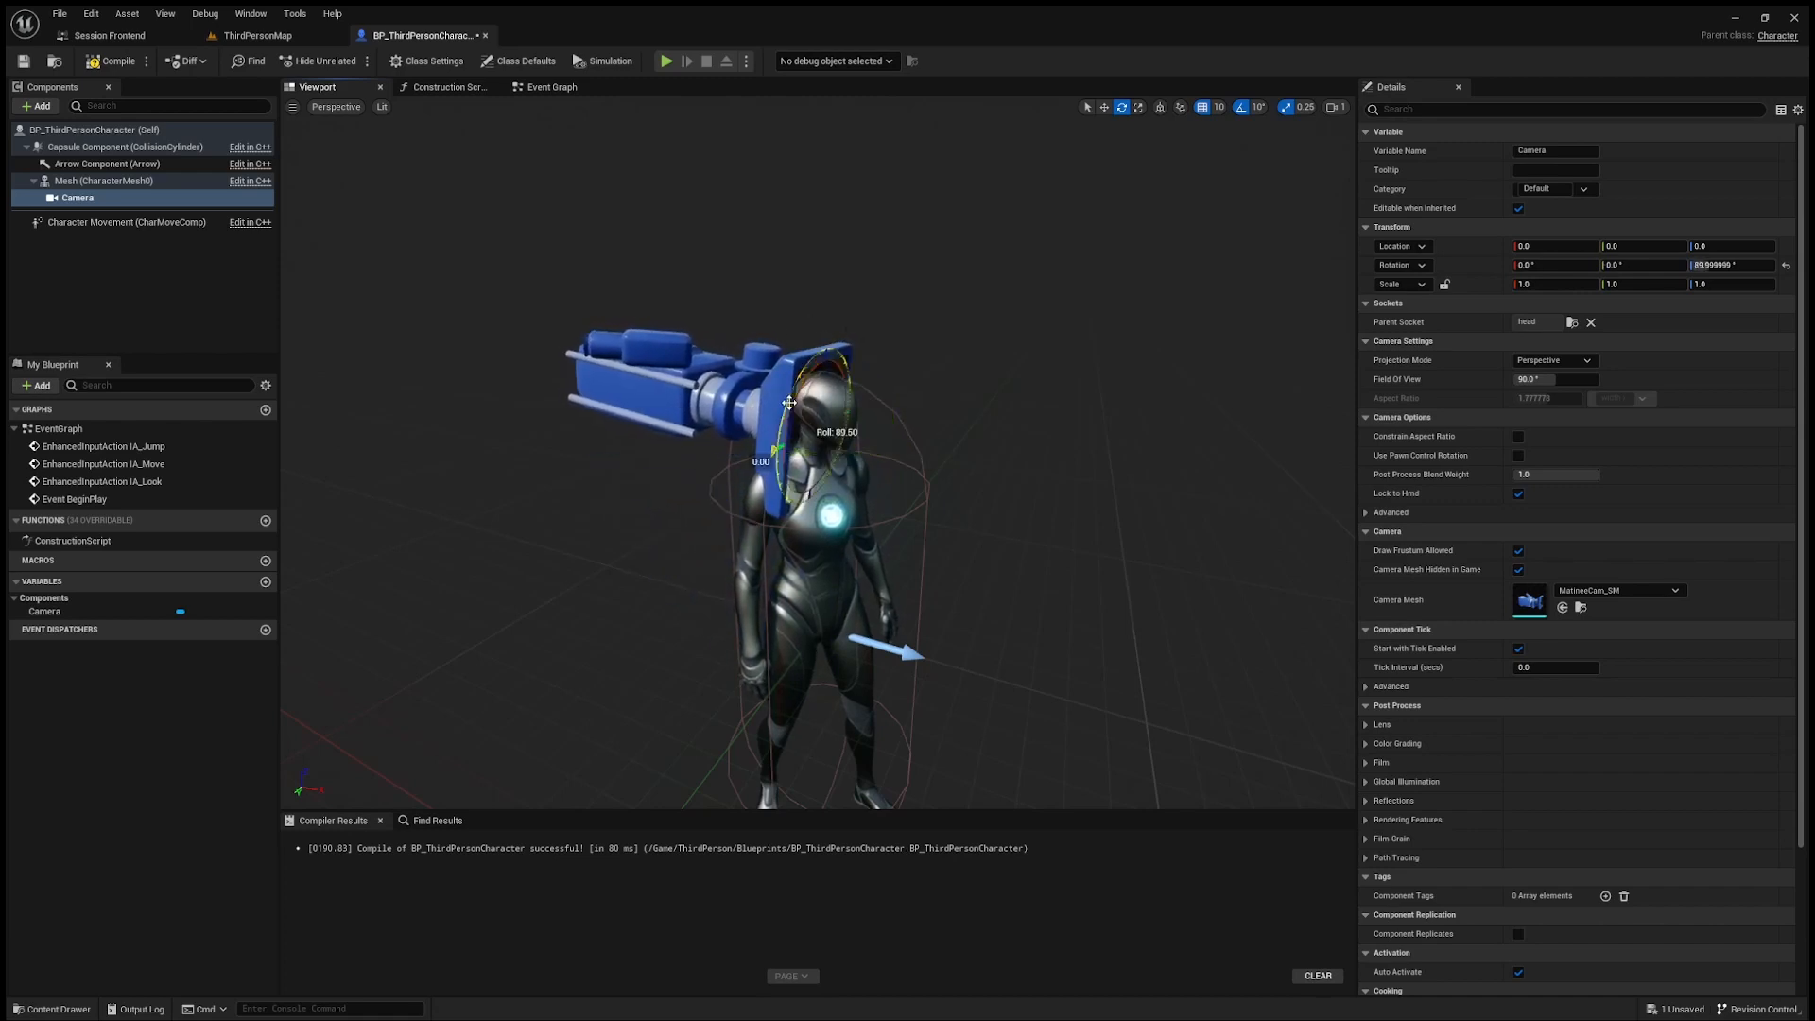
pyautogui.moveTo(789, 403); pyautogui.dragTo(817, 342)
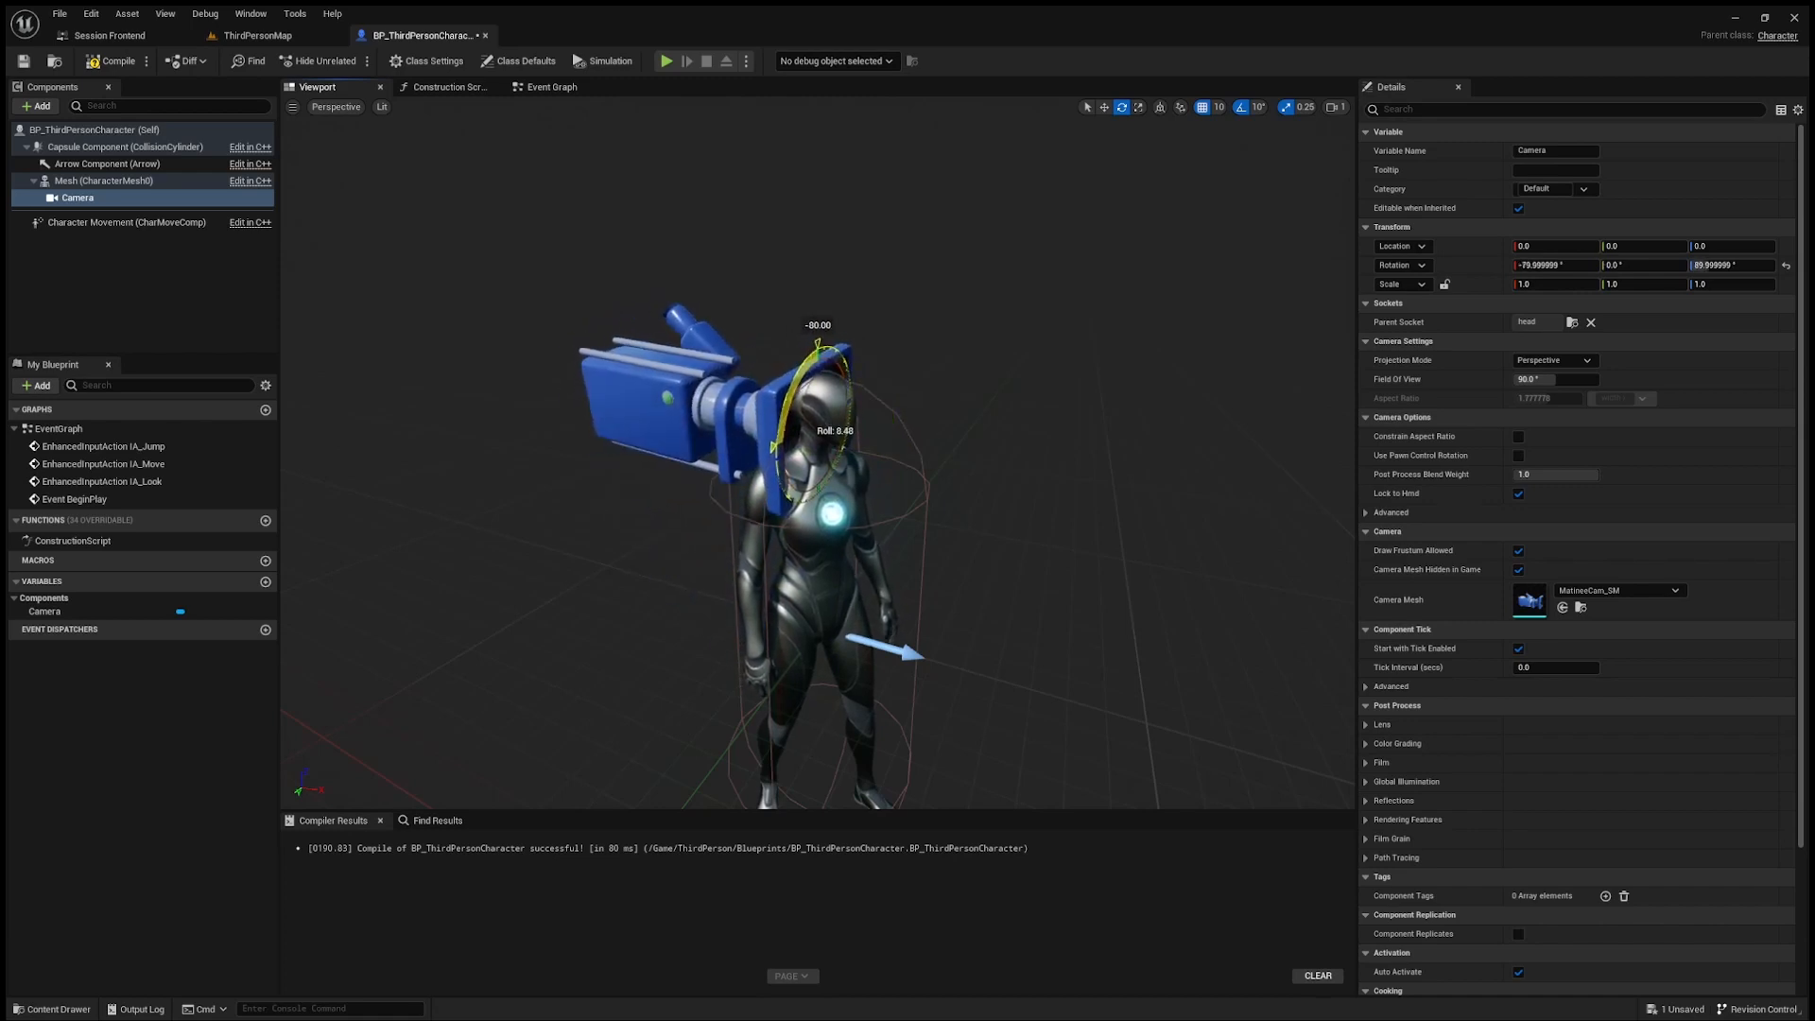
pyautogui.moveTo(561, 496); pyautogui.dragTo(534, 516, button='right')
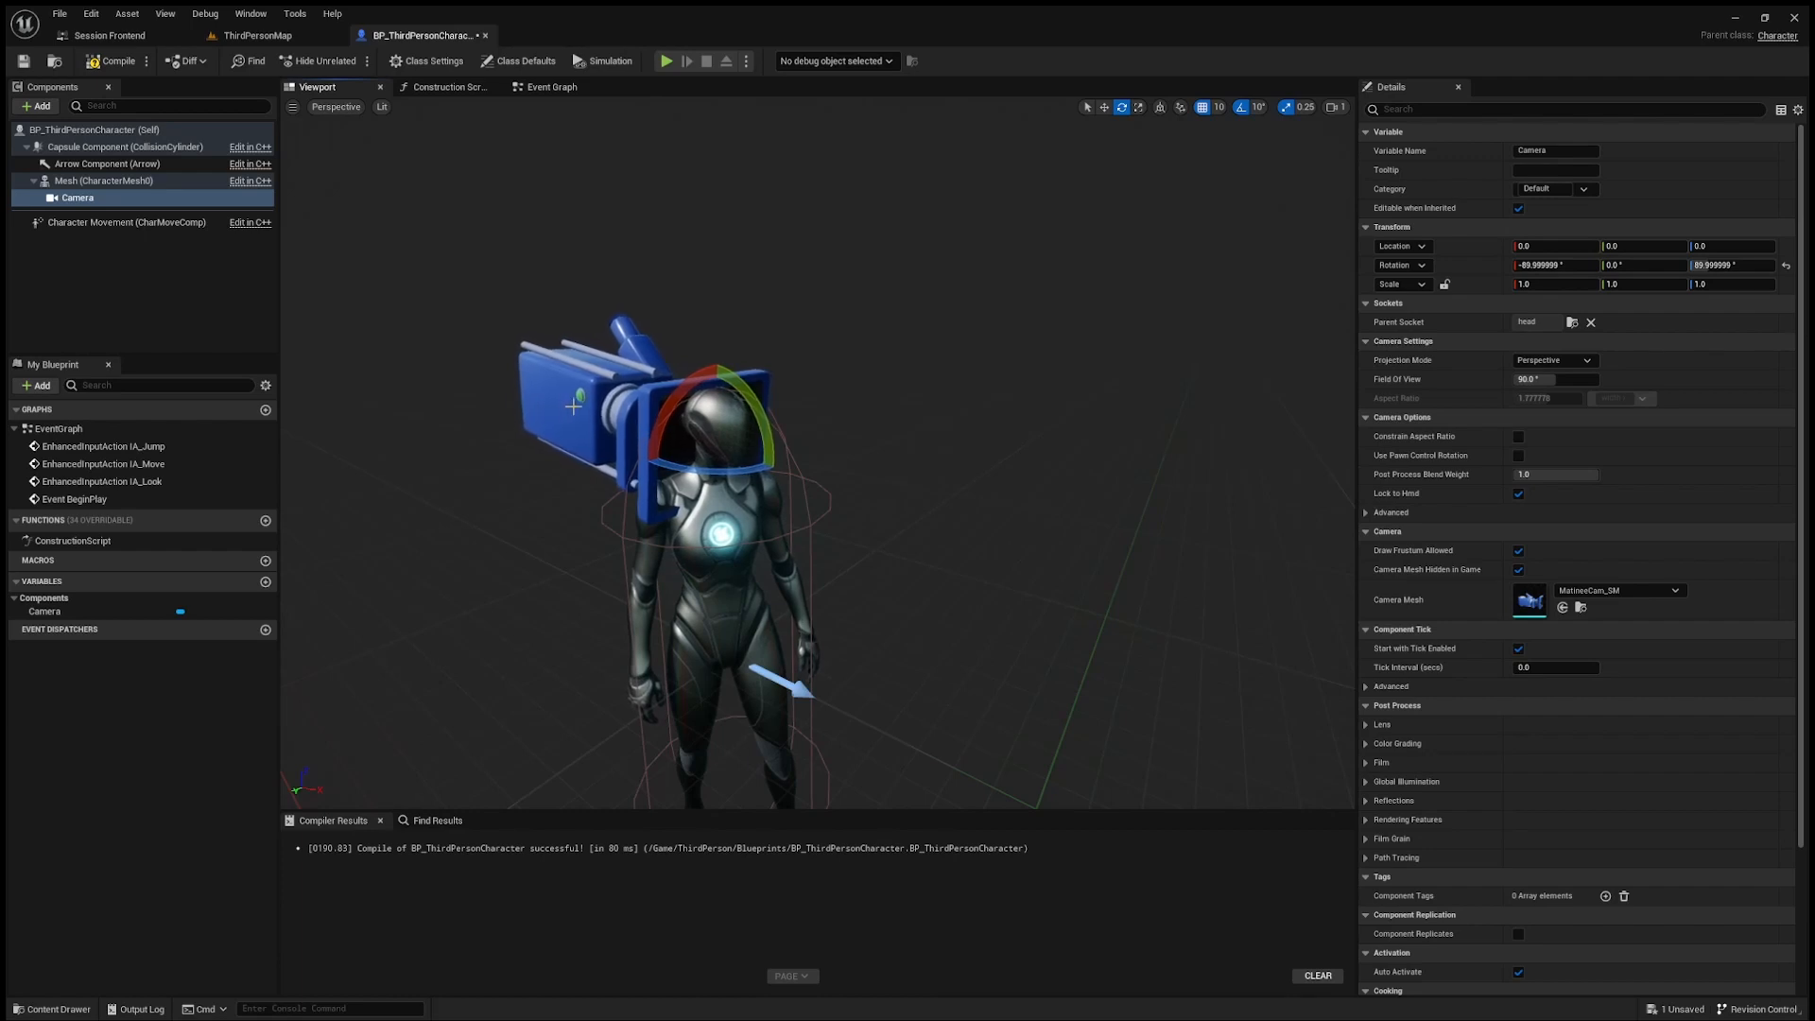
# Step: With position snapping at 1, move the camera up to eye level and forward to Y location 12, and compile
pyautogui.press('w')
pyautogui.moveTo(534, 515); pyautogui.dragTo(601, 484, button='right')
pyautogui.press('a')
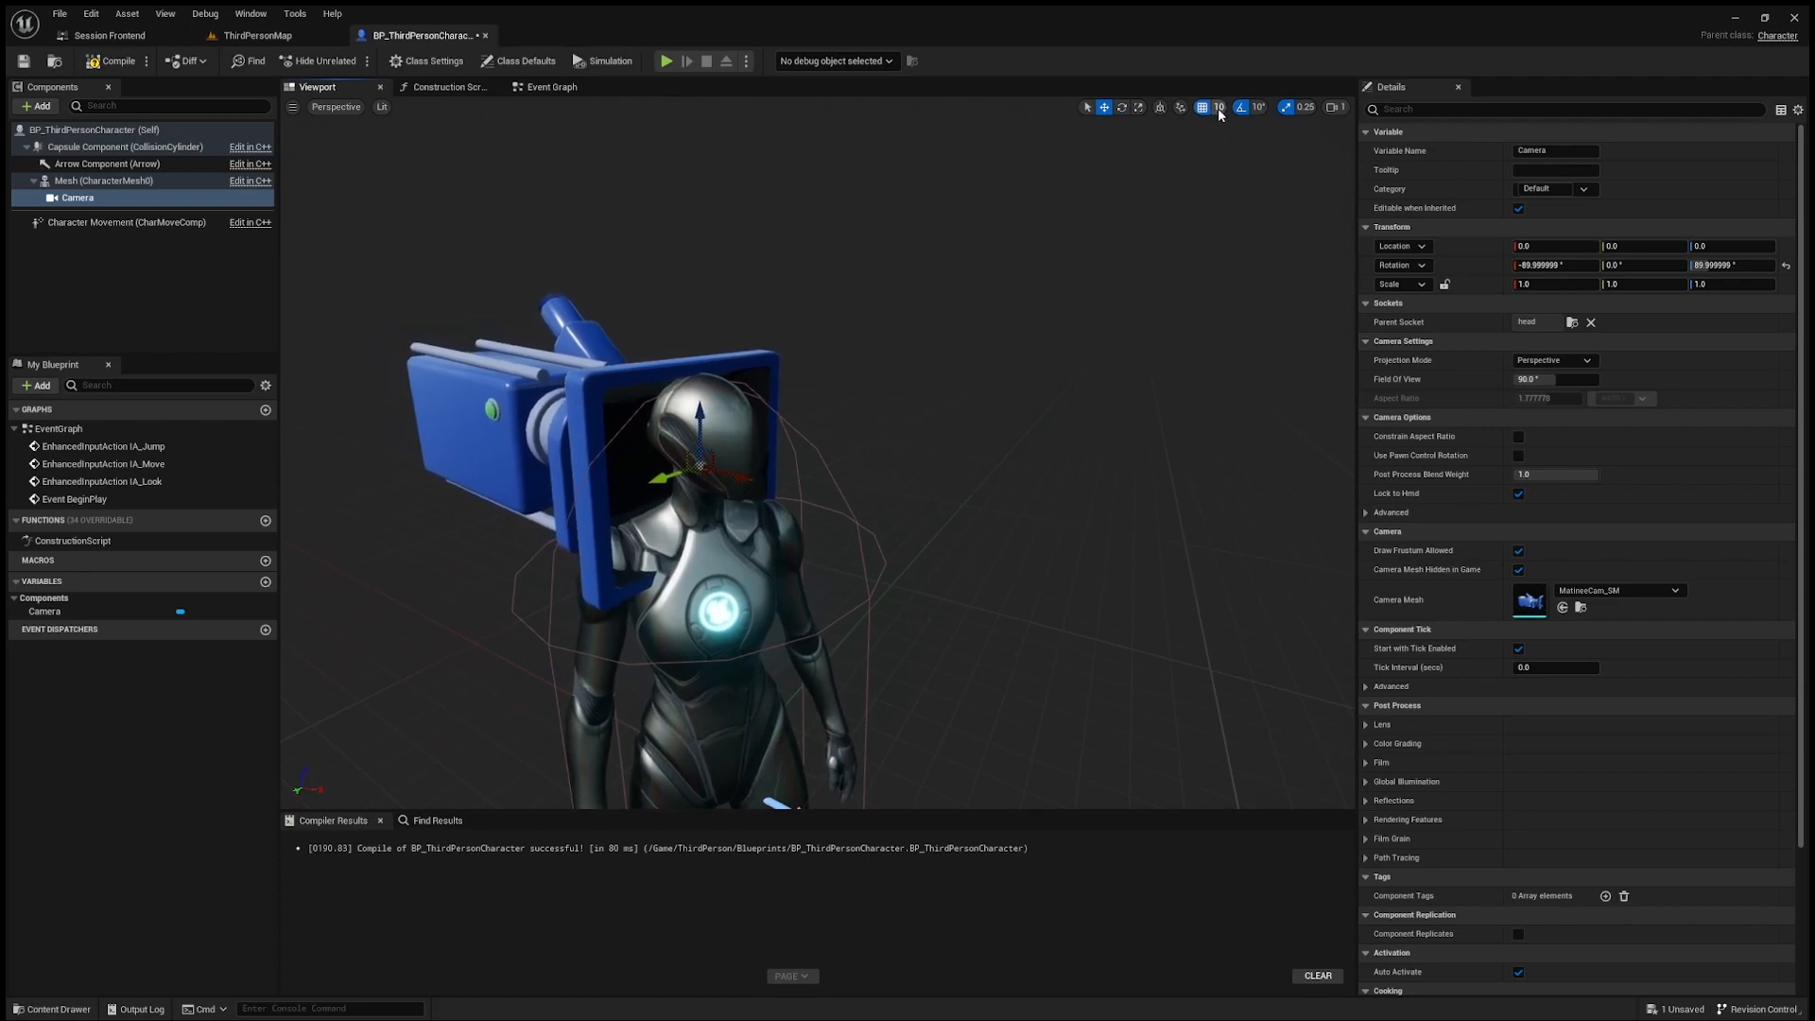
pyautogui.moveTo(847, 336); pyautogui.dragTo(809, 395, button='right')
pyautogui.scroll(4, 847, 337)
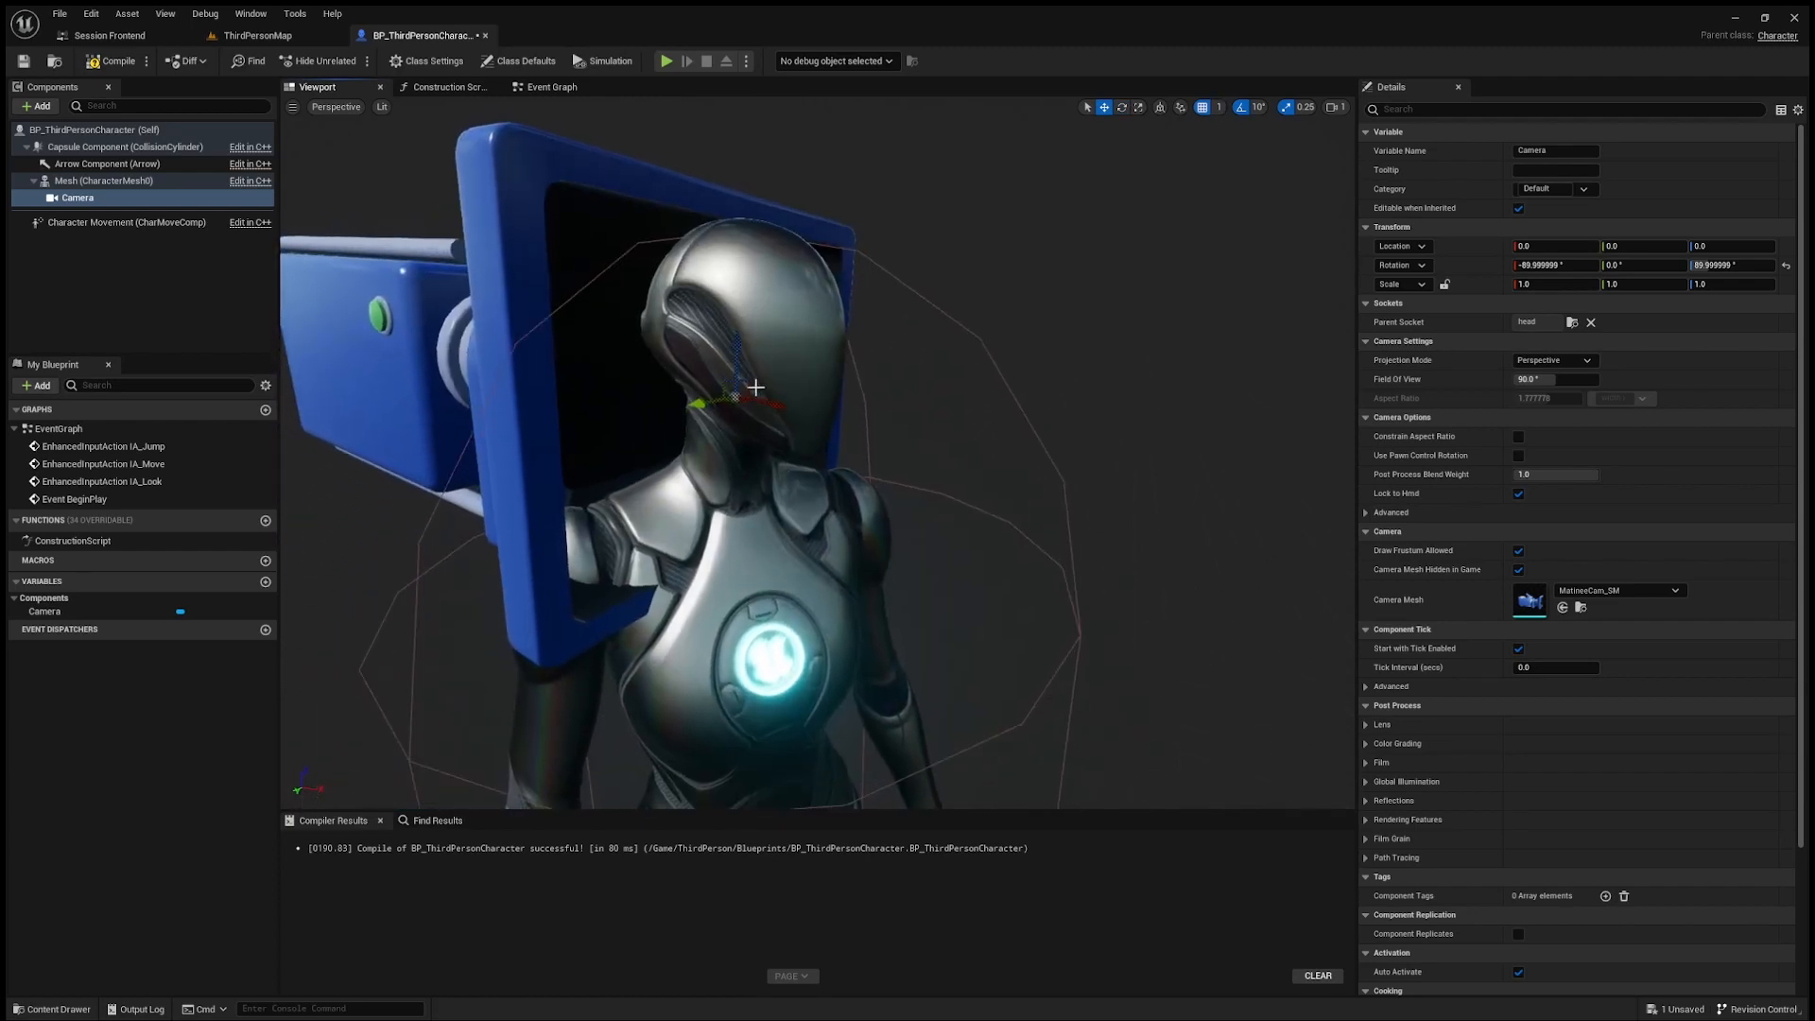
pyautogui.moveTo(762, 389); pyautogui.dragTo(854, 322)
pyautogui.moveTo(854, 321)
pyautogui.mouseDown(button='right')
pyautogui.moveTo(811, 322)
pyautogui.moveTo(879, 308)
pyautogui.mouseUp(button='right')
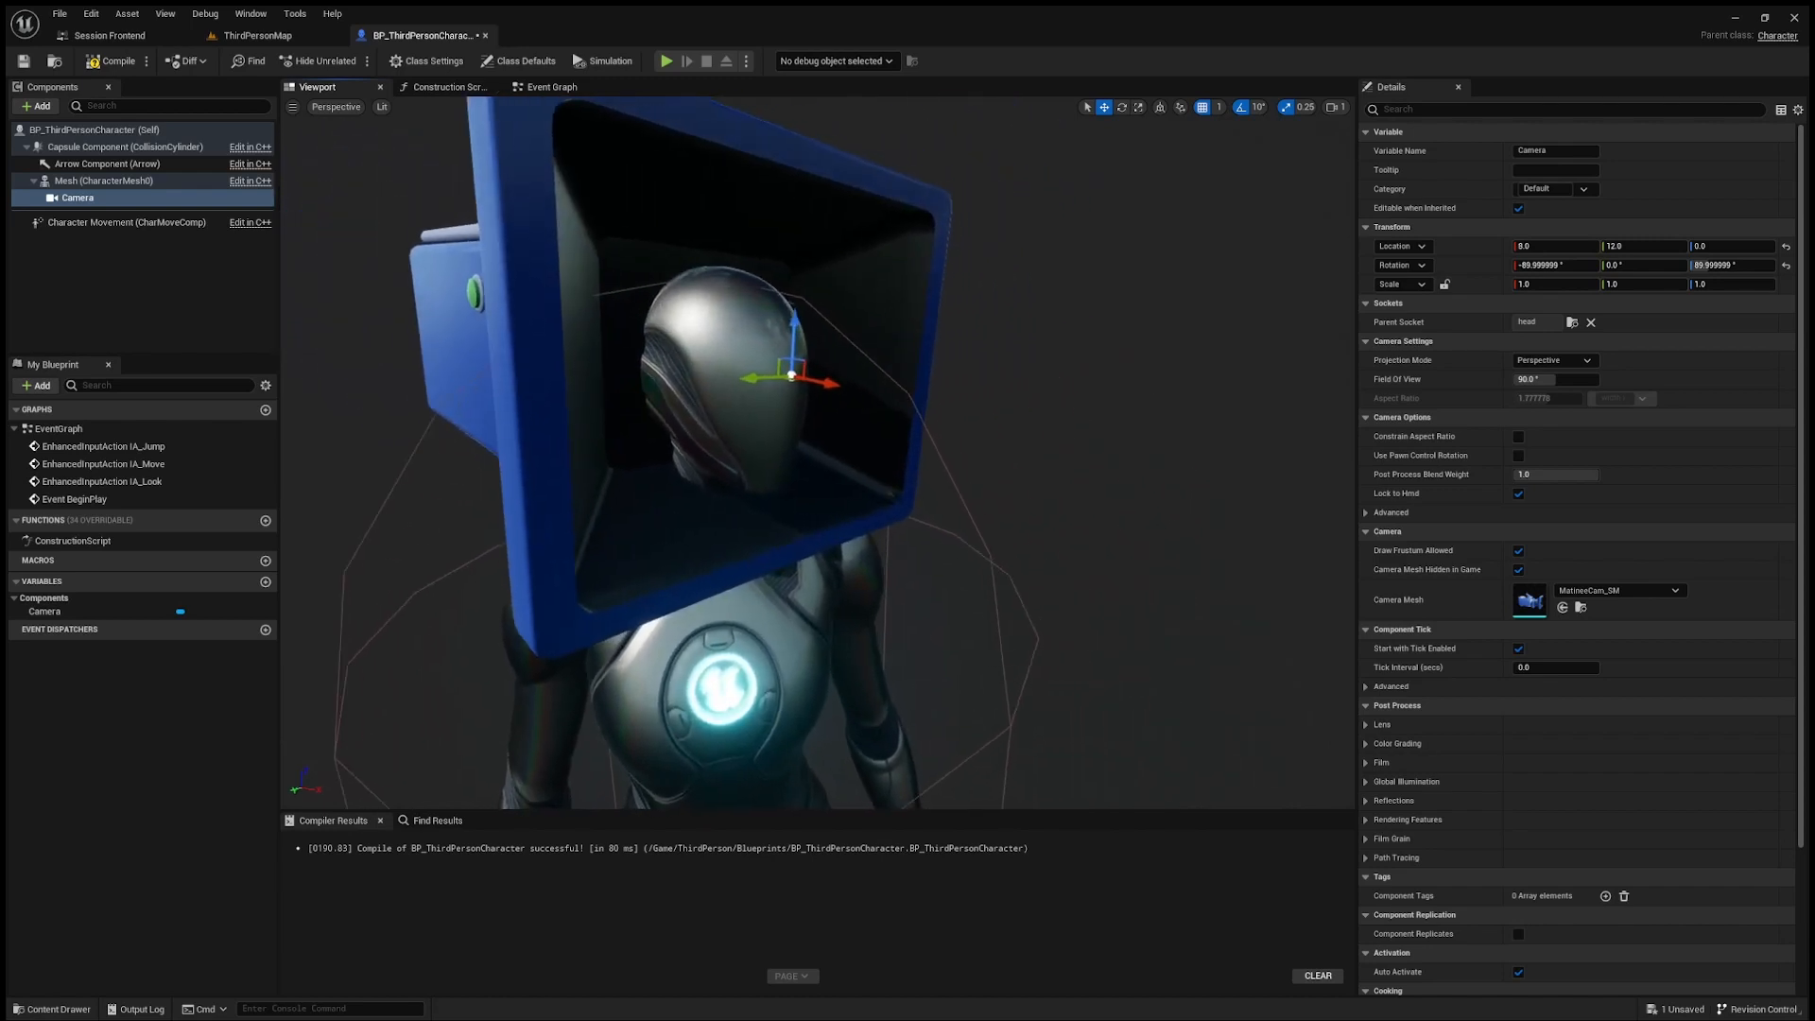
pyautogui.click(121, 66)
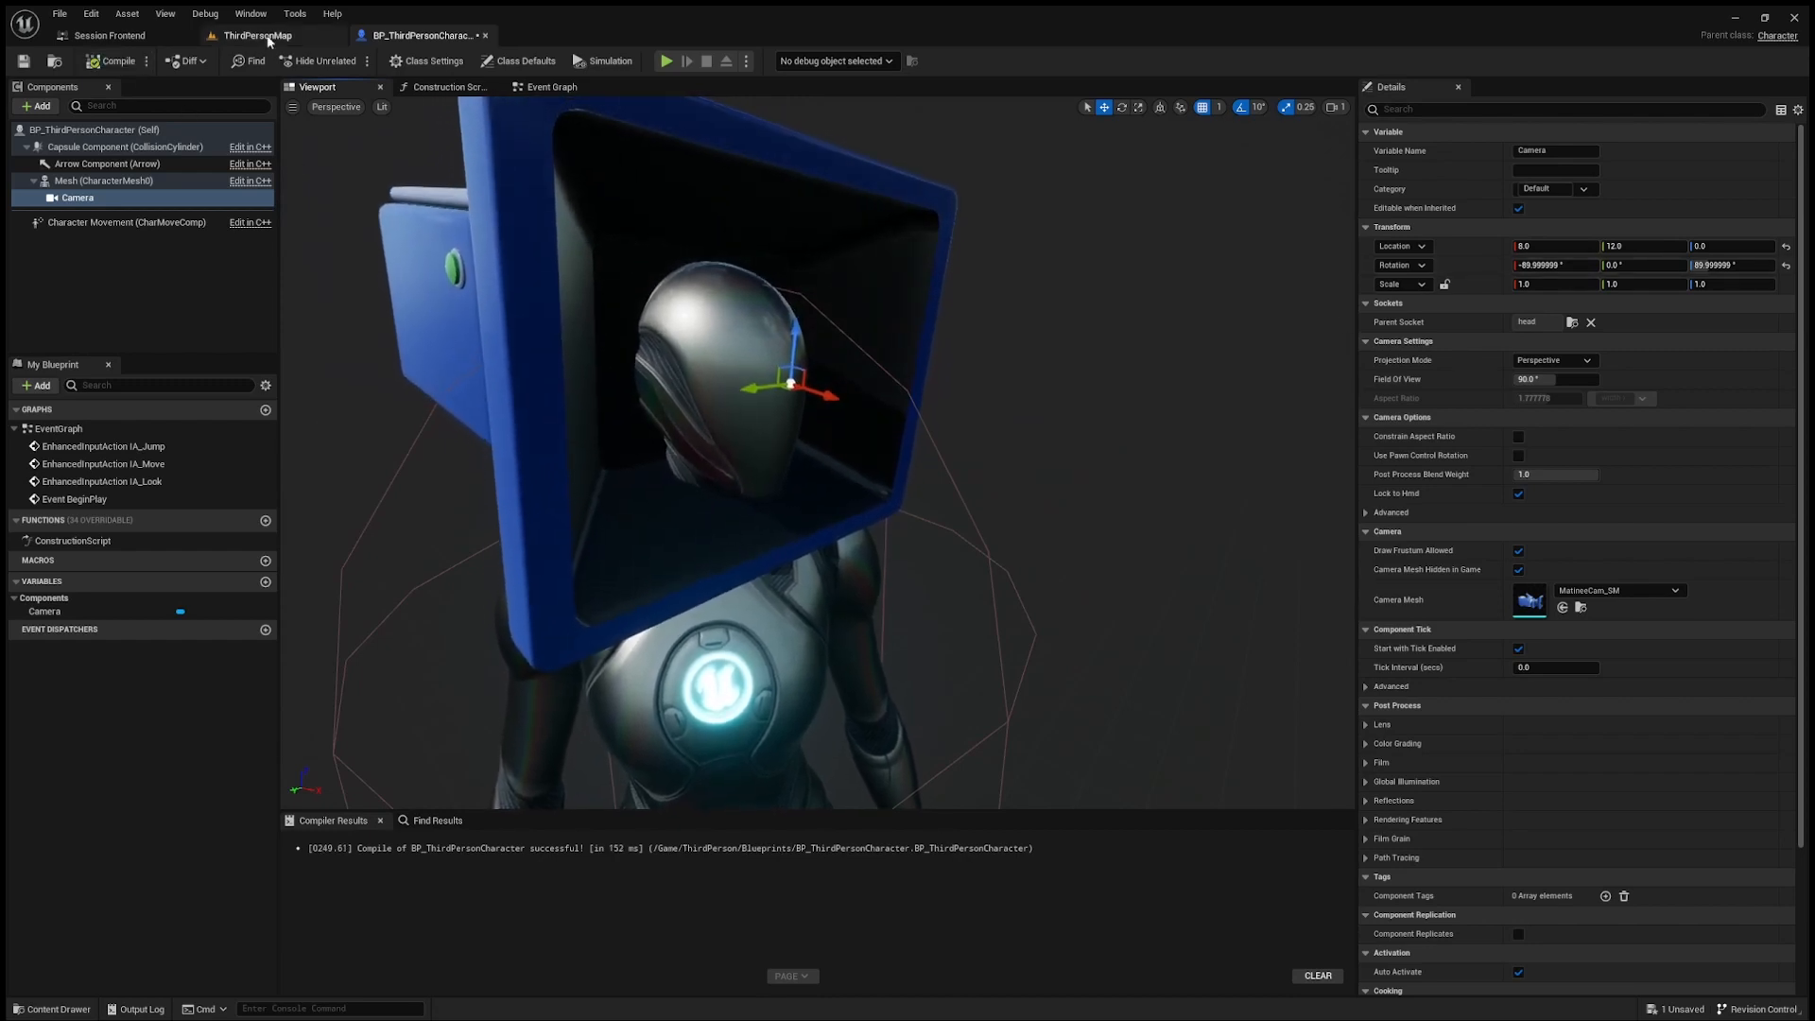
# Step: Play-test ThirdPersonMap, walking and looking around to examine the head-mounted camera's behaviour
pyautogui.scroll(-6, 522, 206)
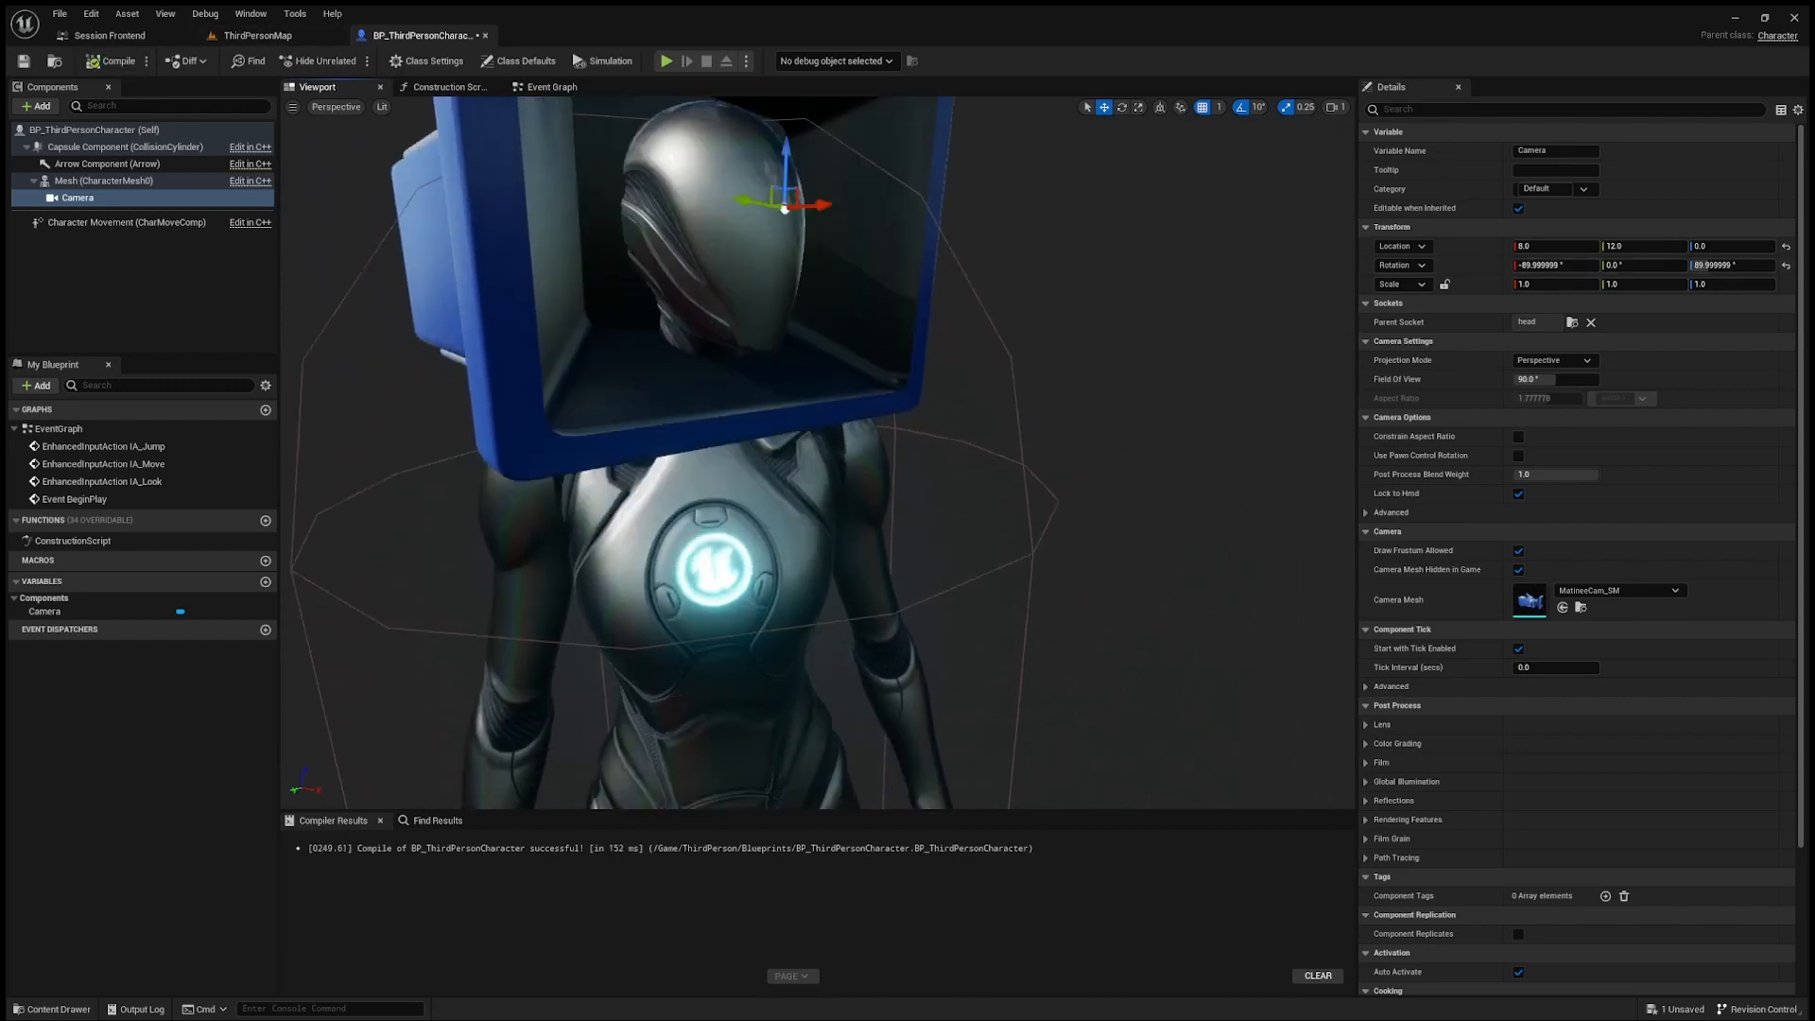
pyautogui.click(274, 37)
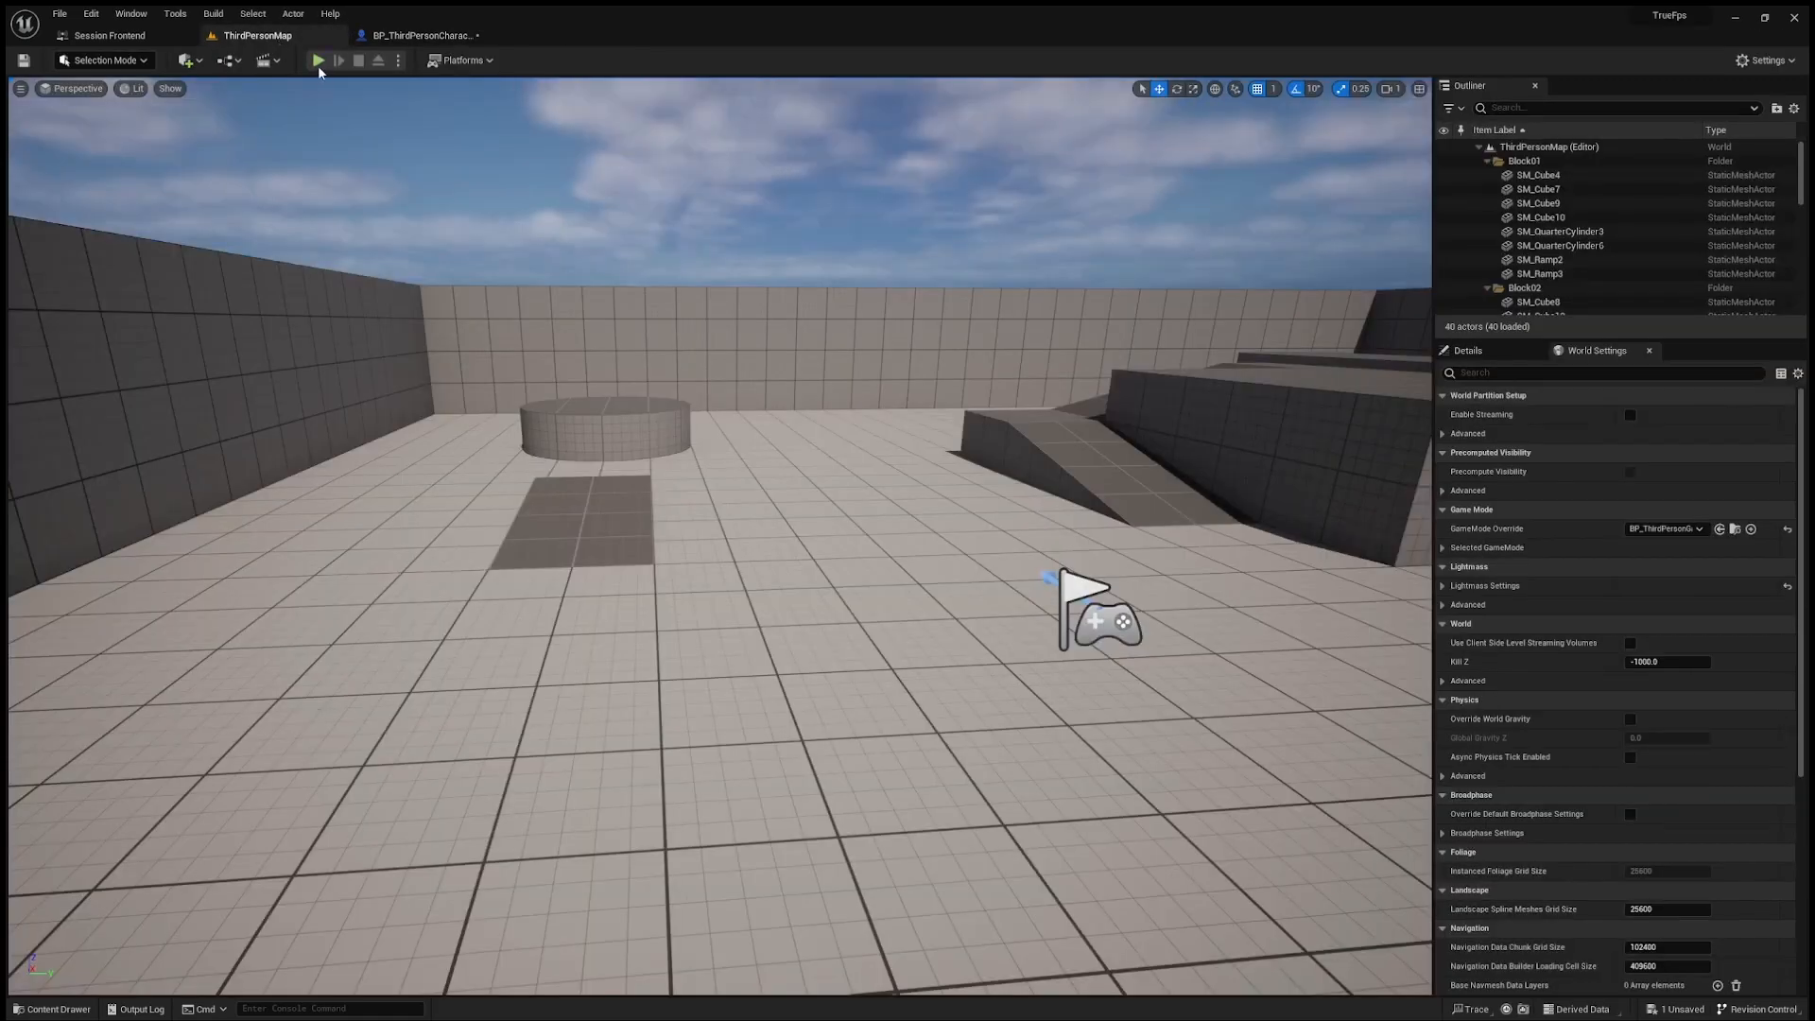
pyautogui.click(318, 61)
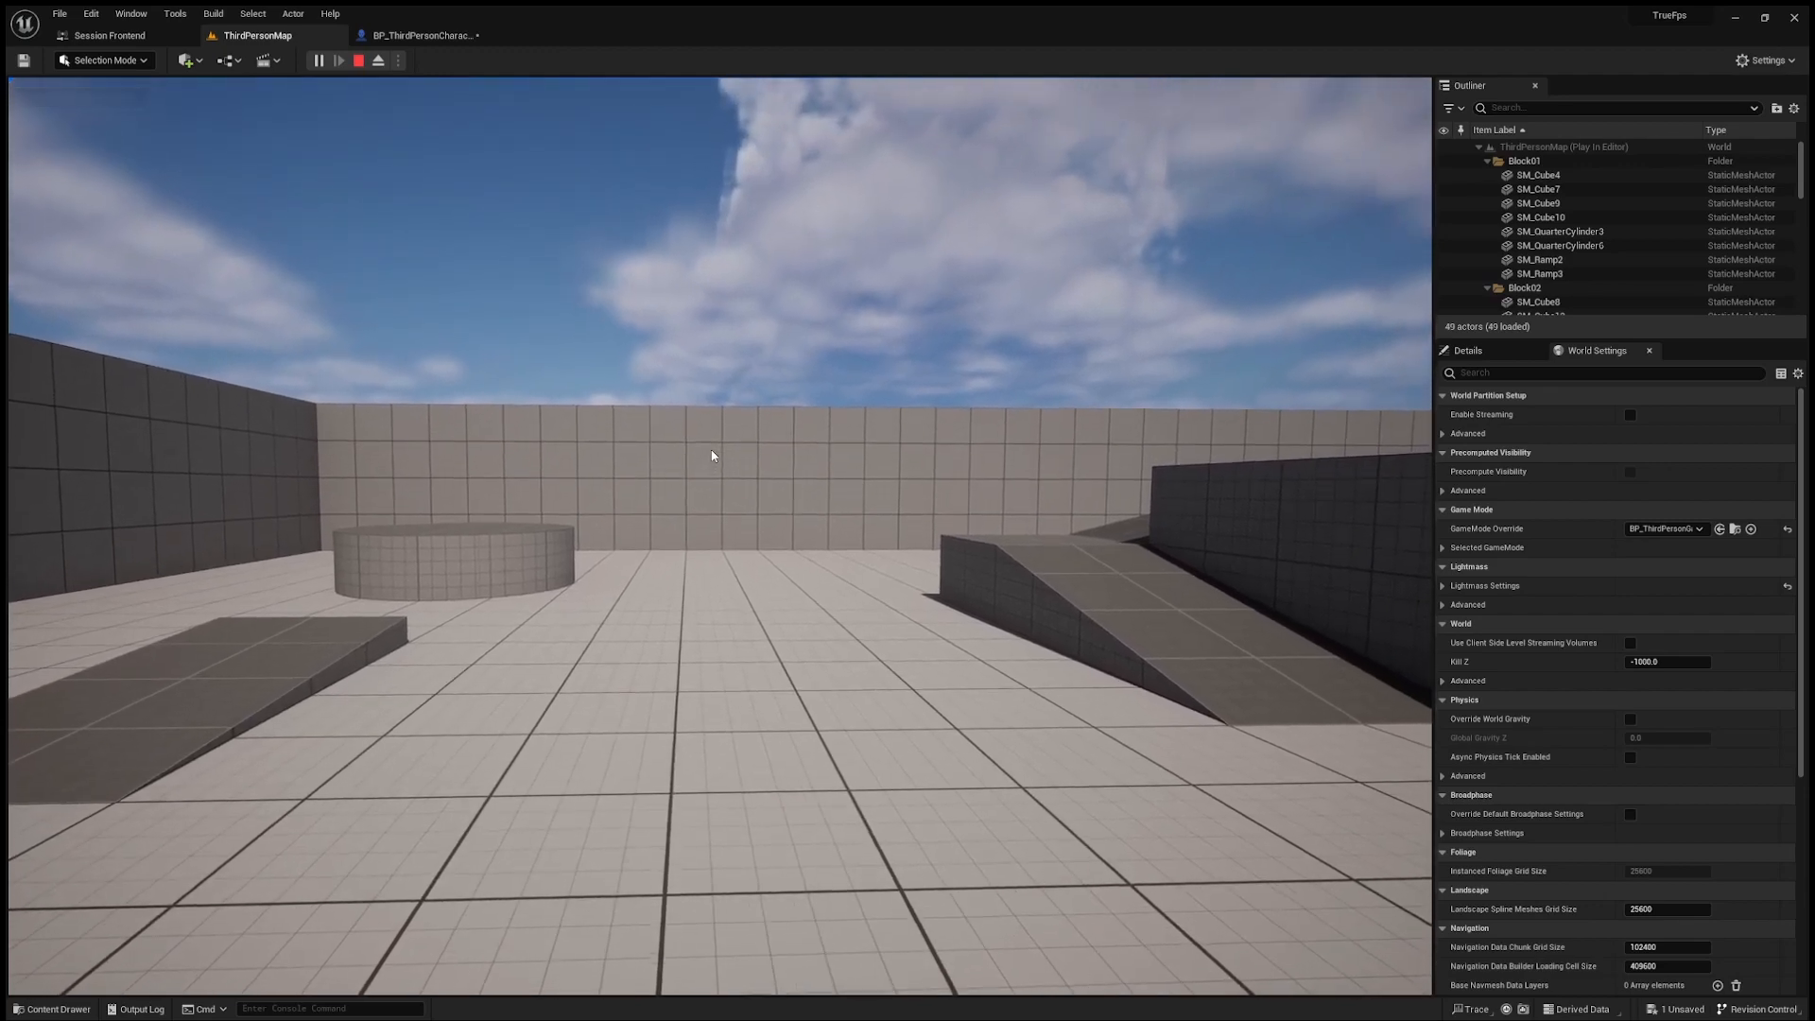
pyautogui.click(713, 455)
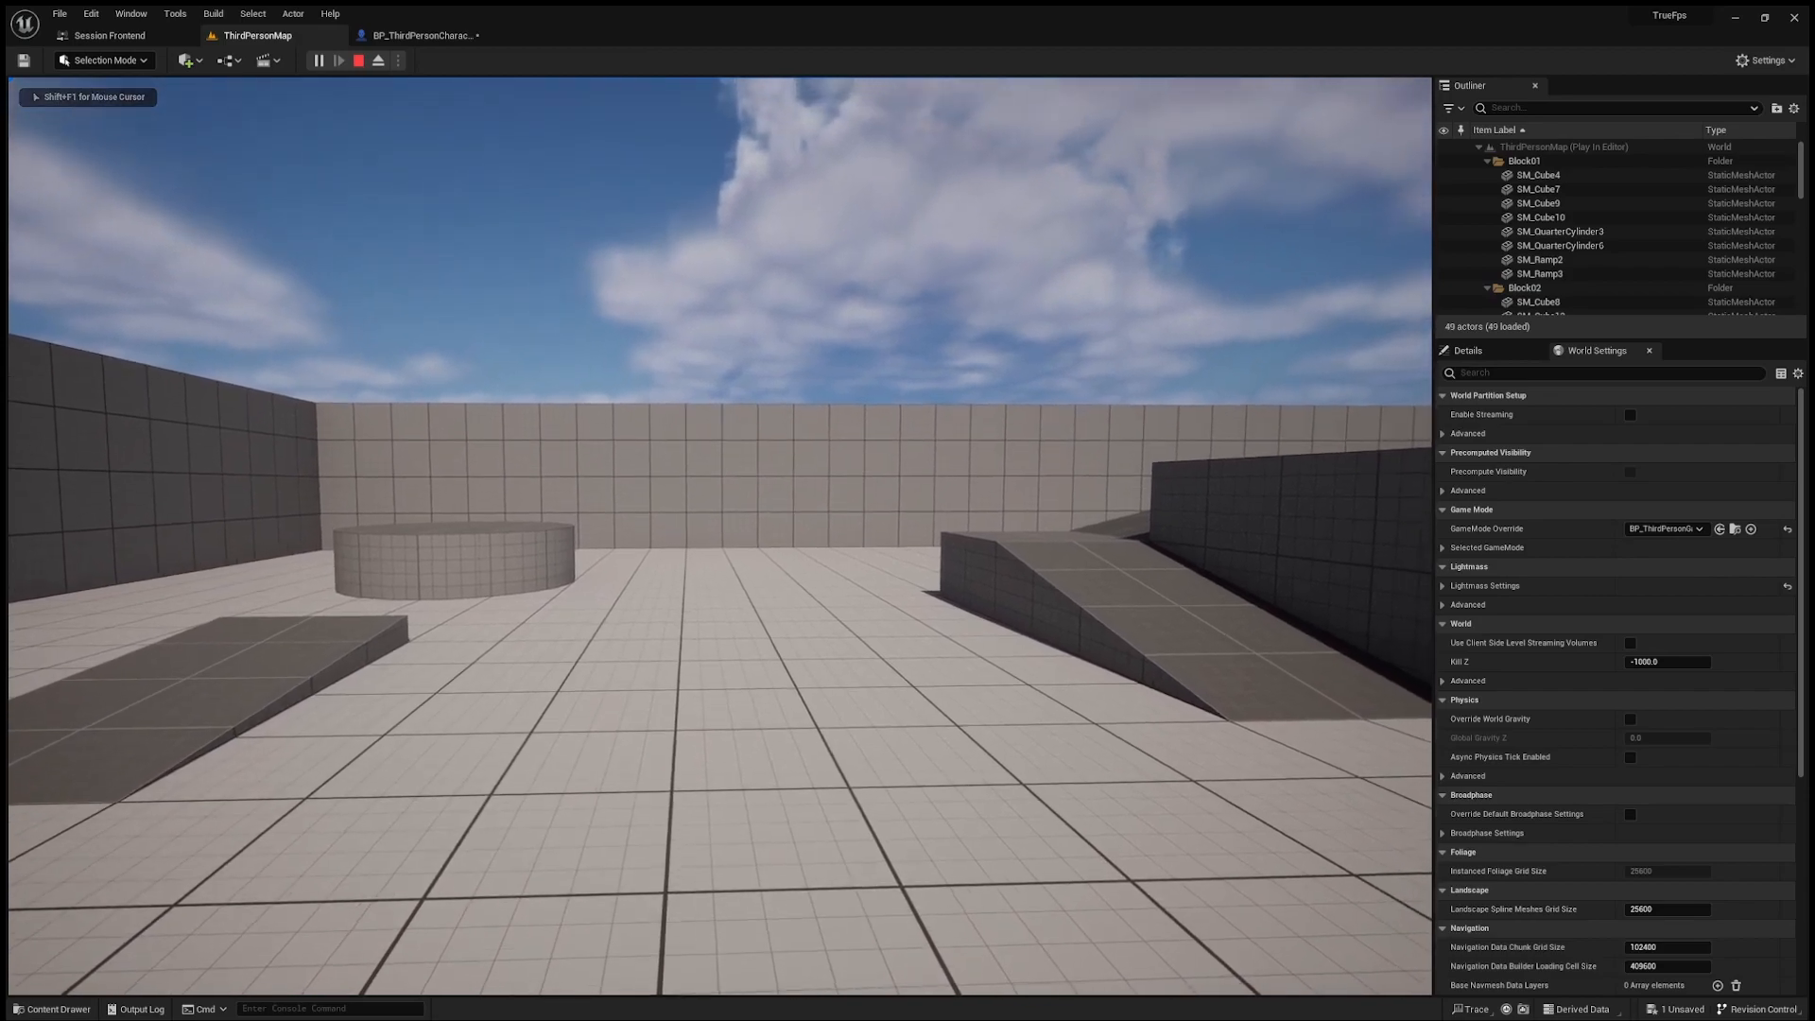
pyautogui.press('w')
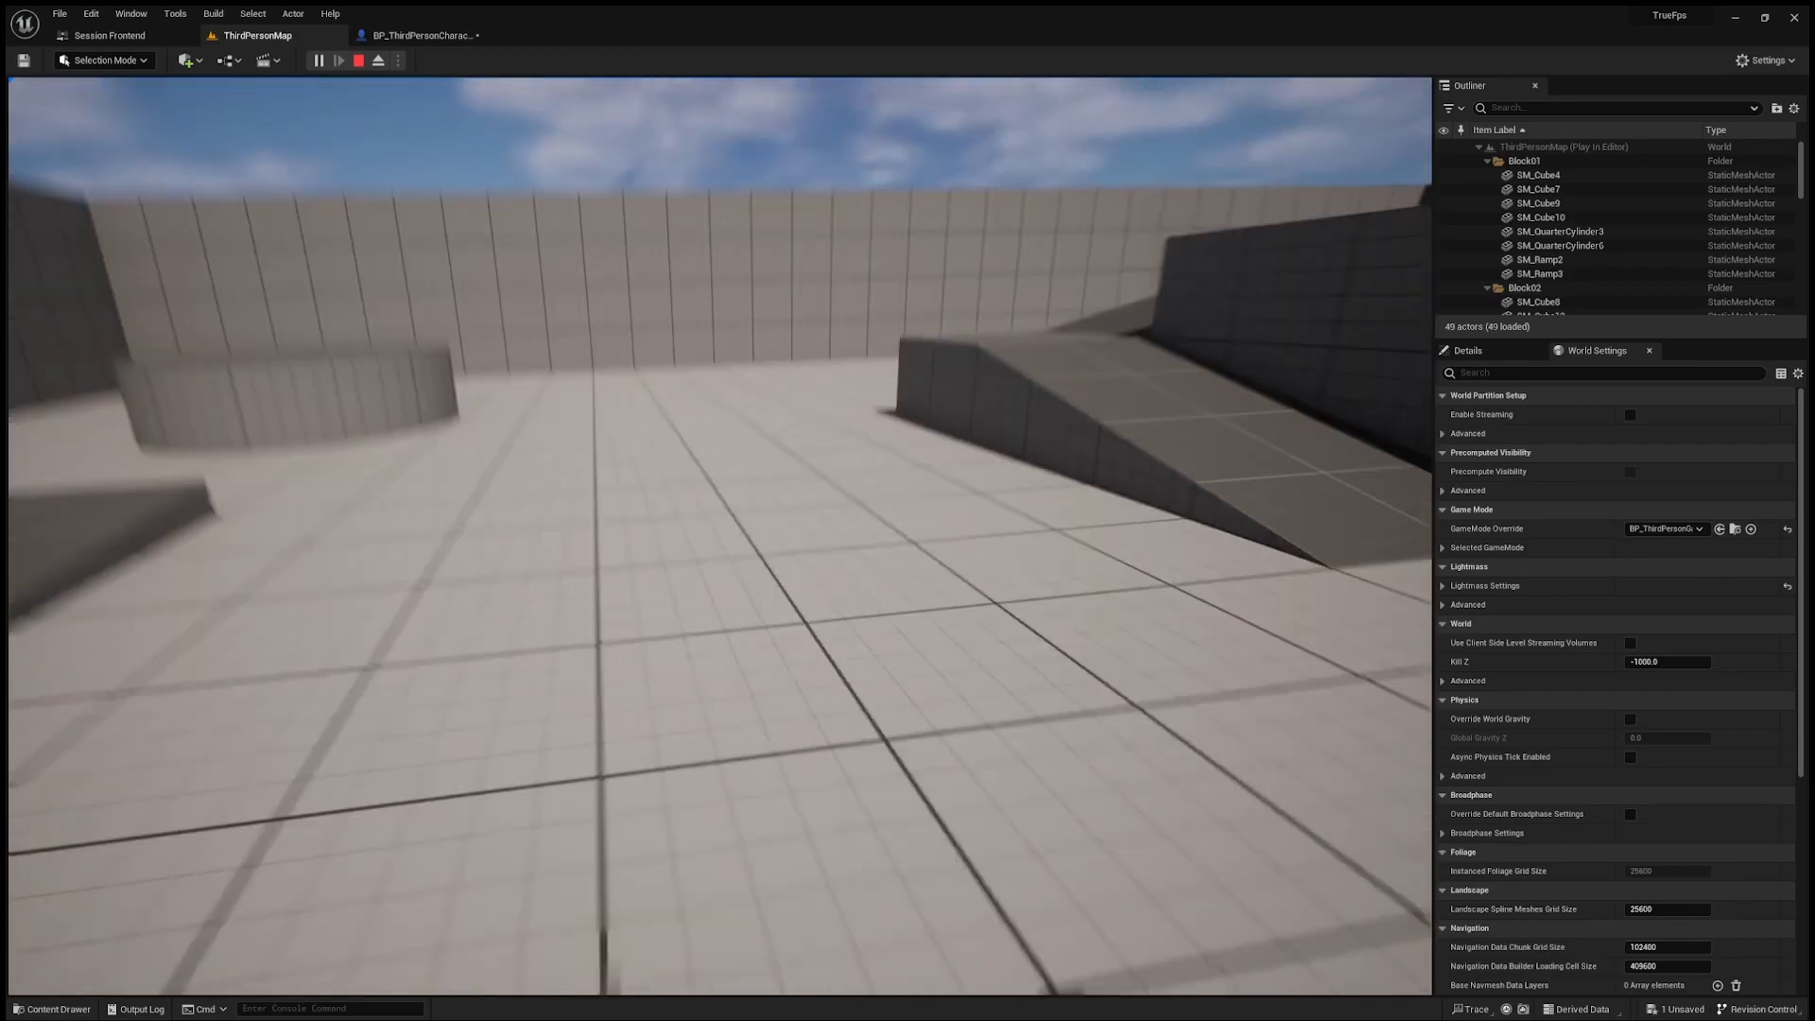
pyautogui.press('w')
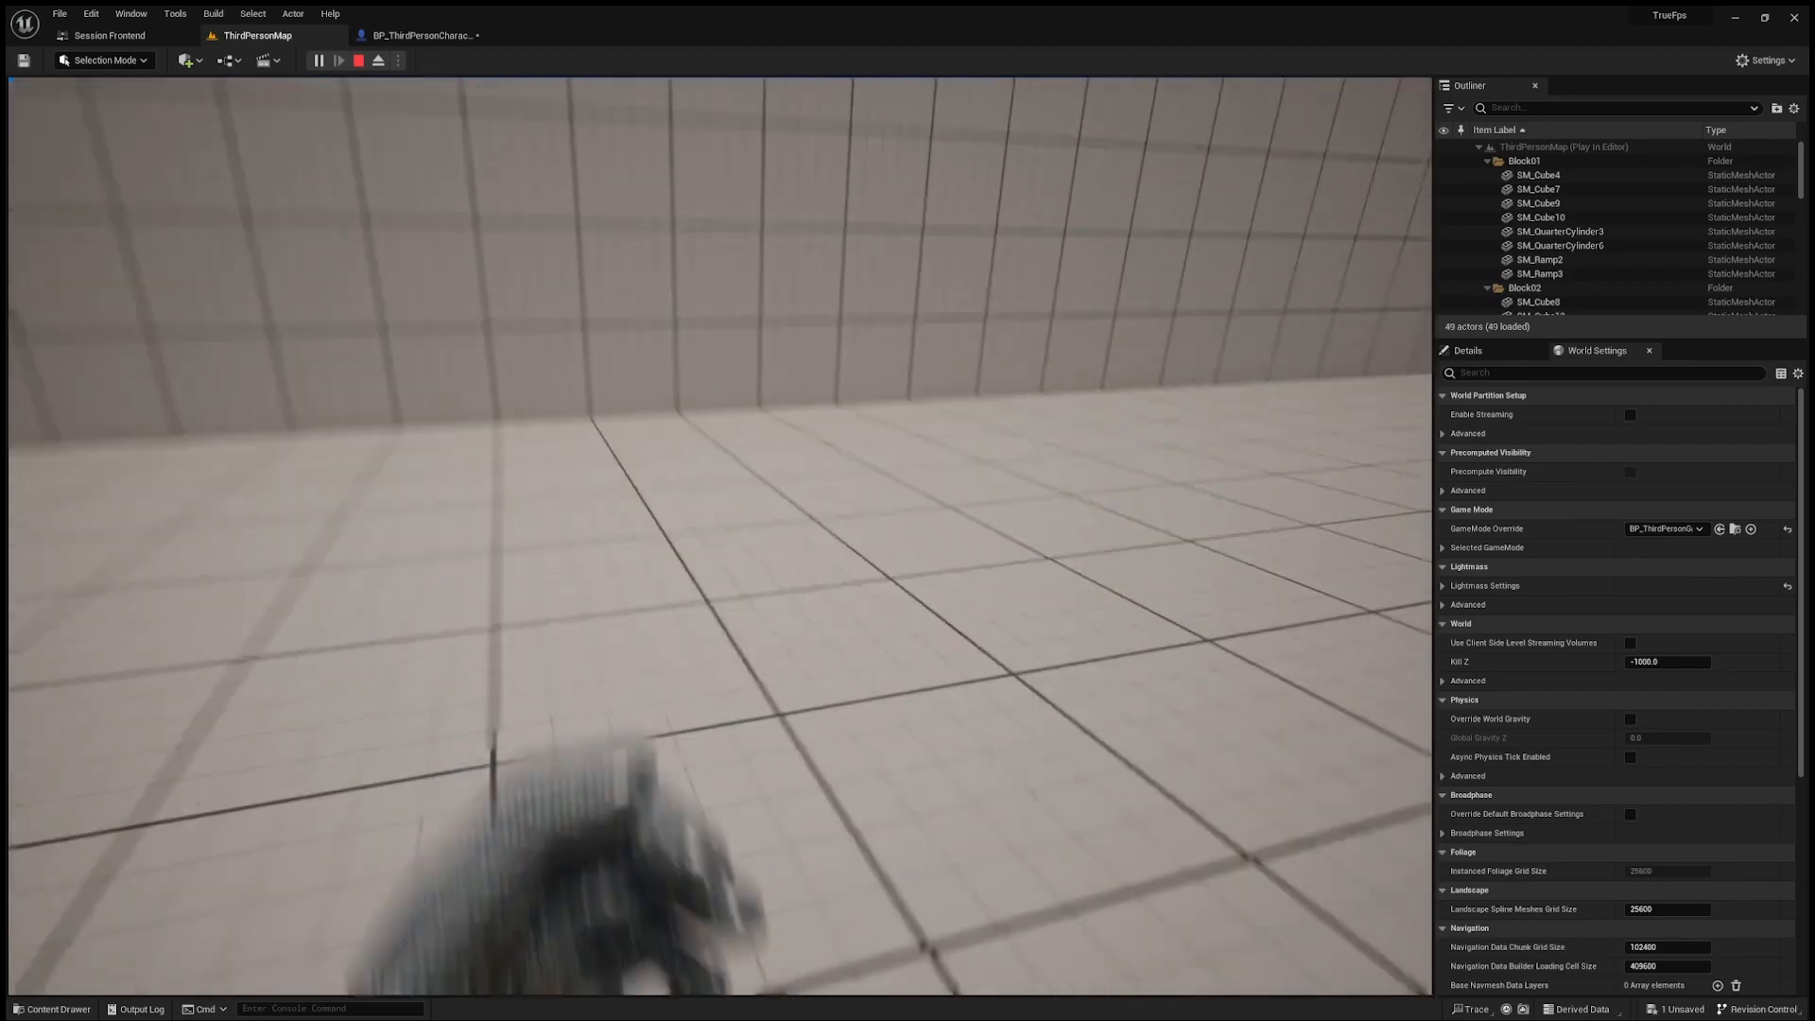
pyautogui.press('w')
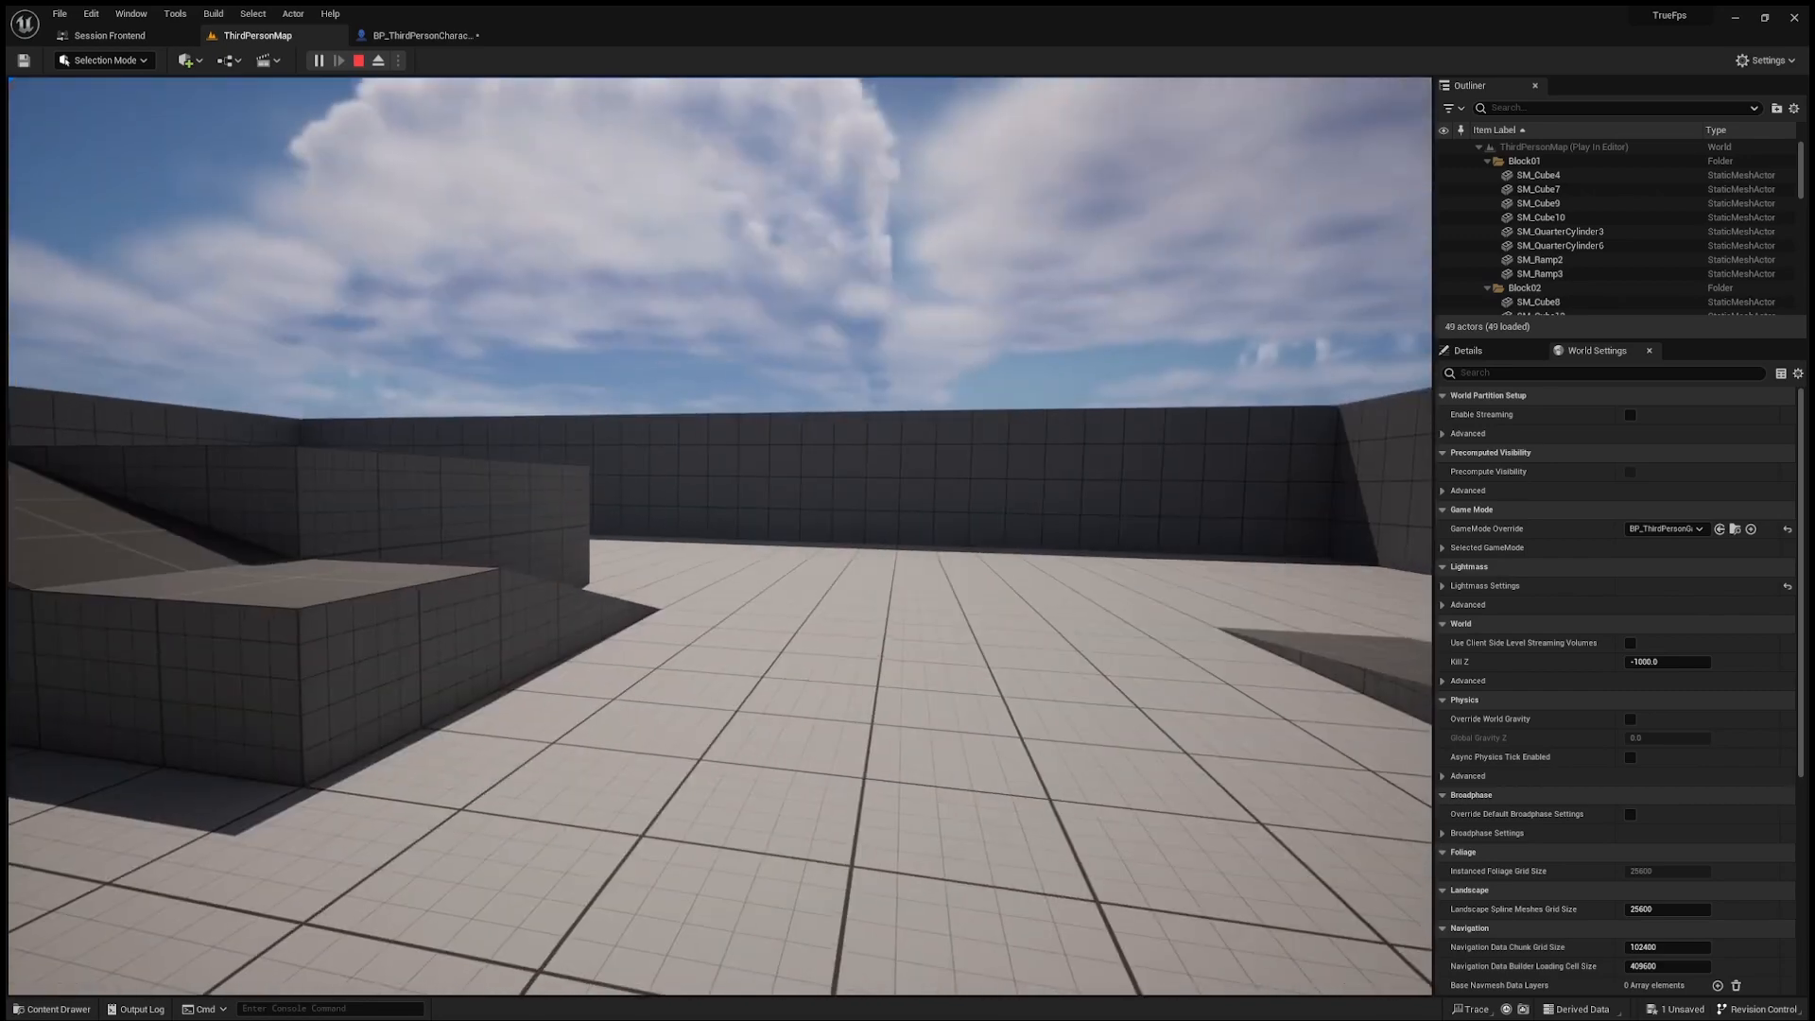
pyautogui.press('w')
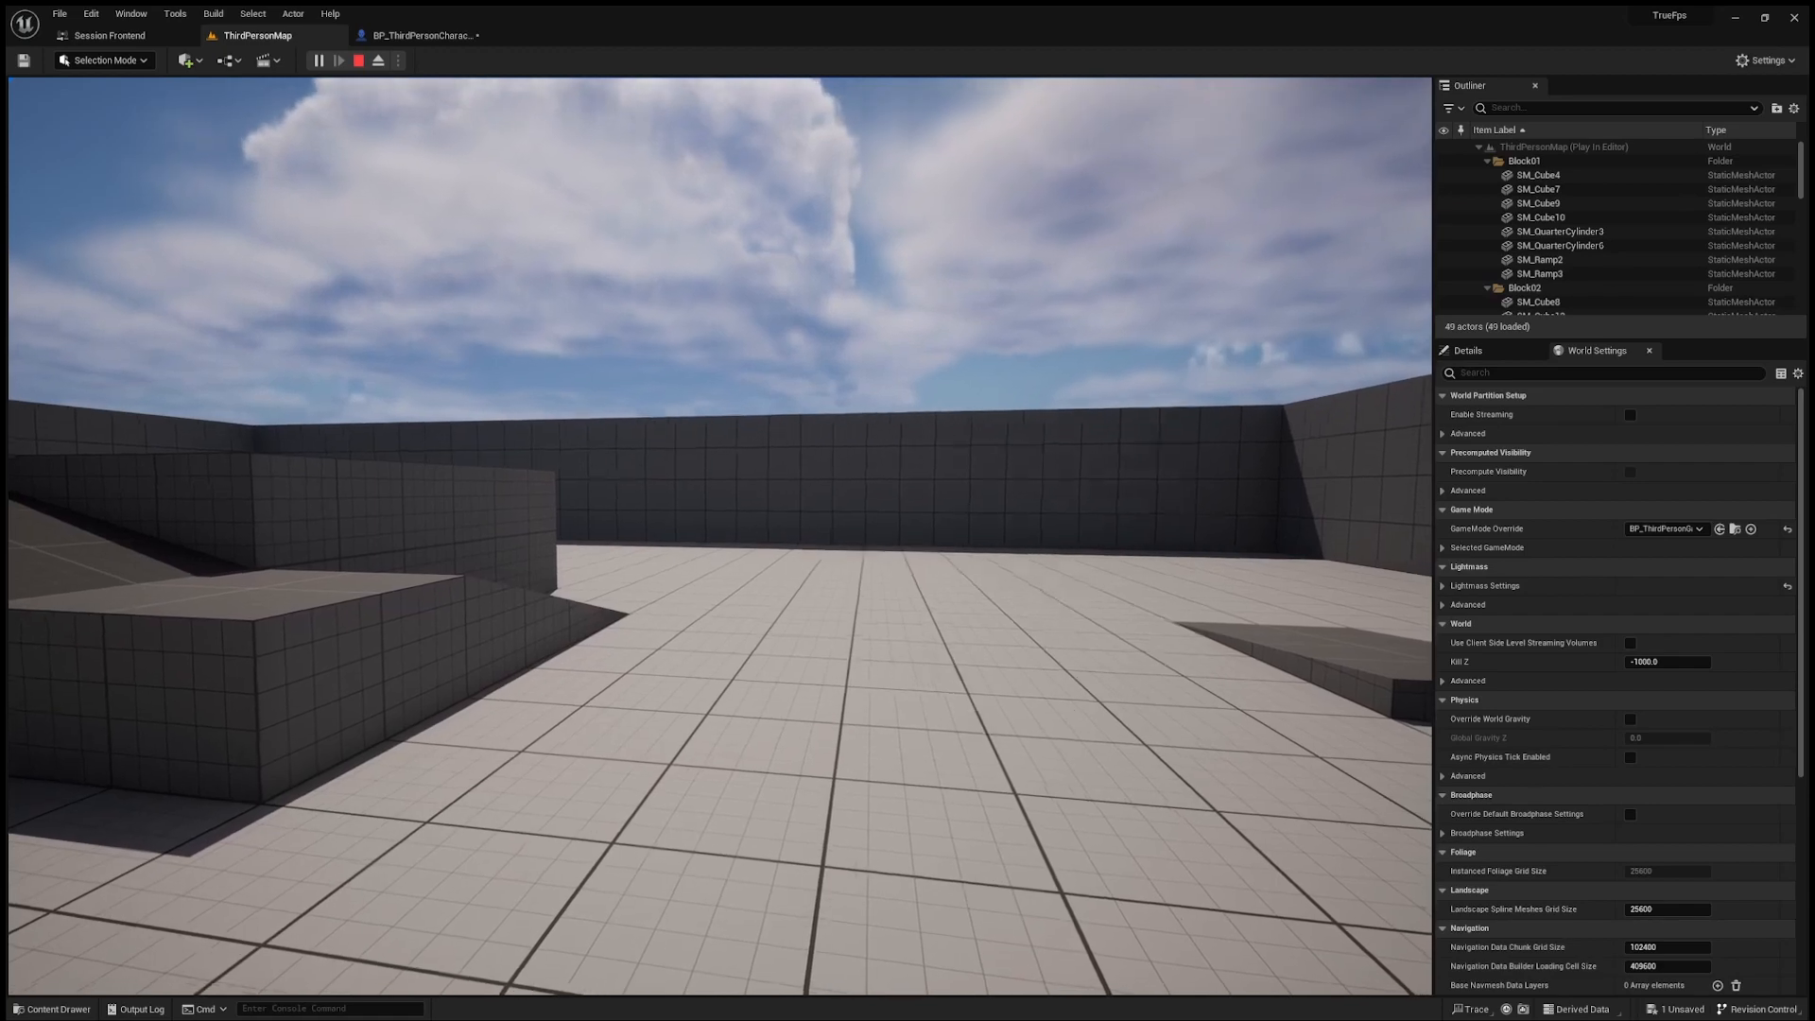
pyautogui.press('w')
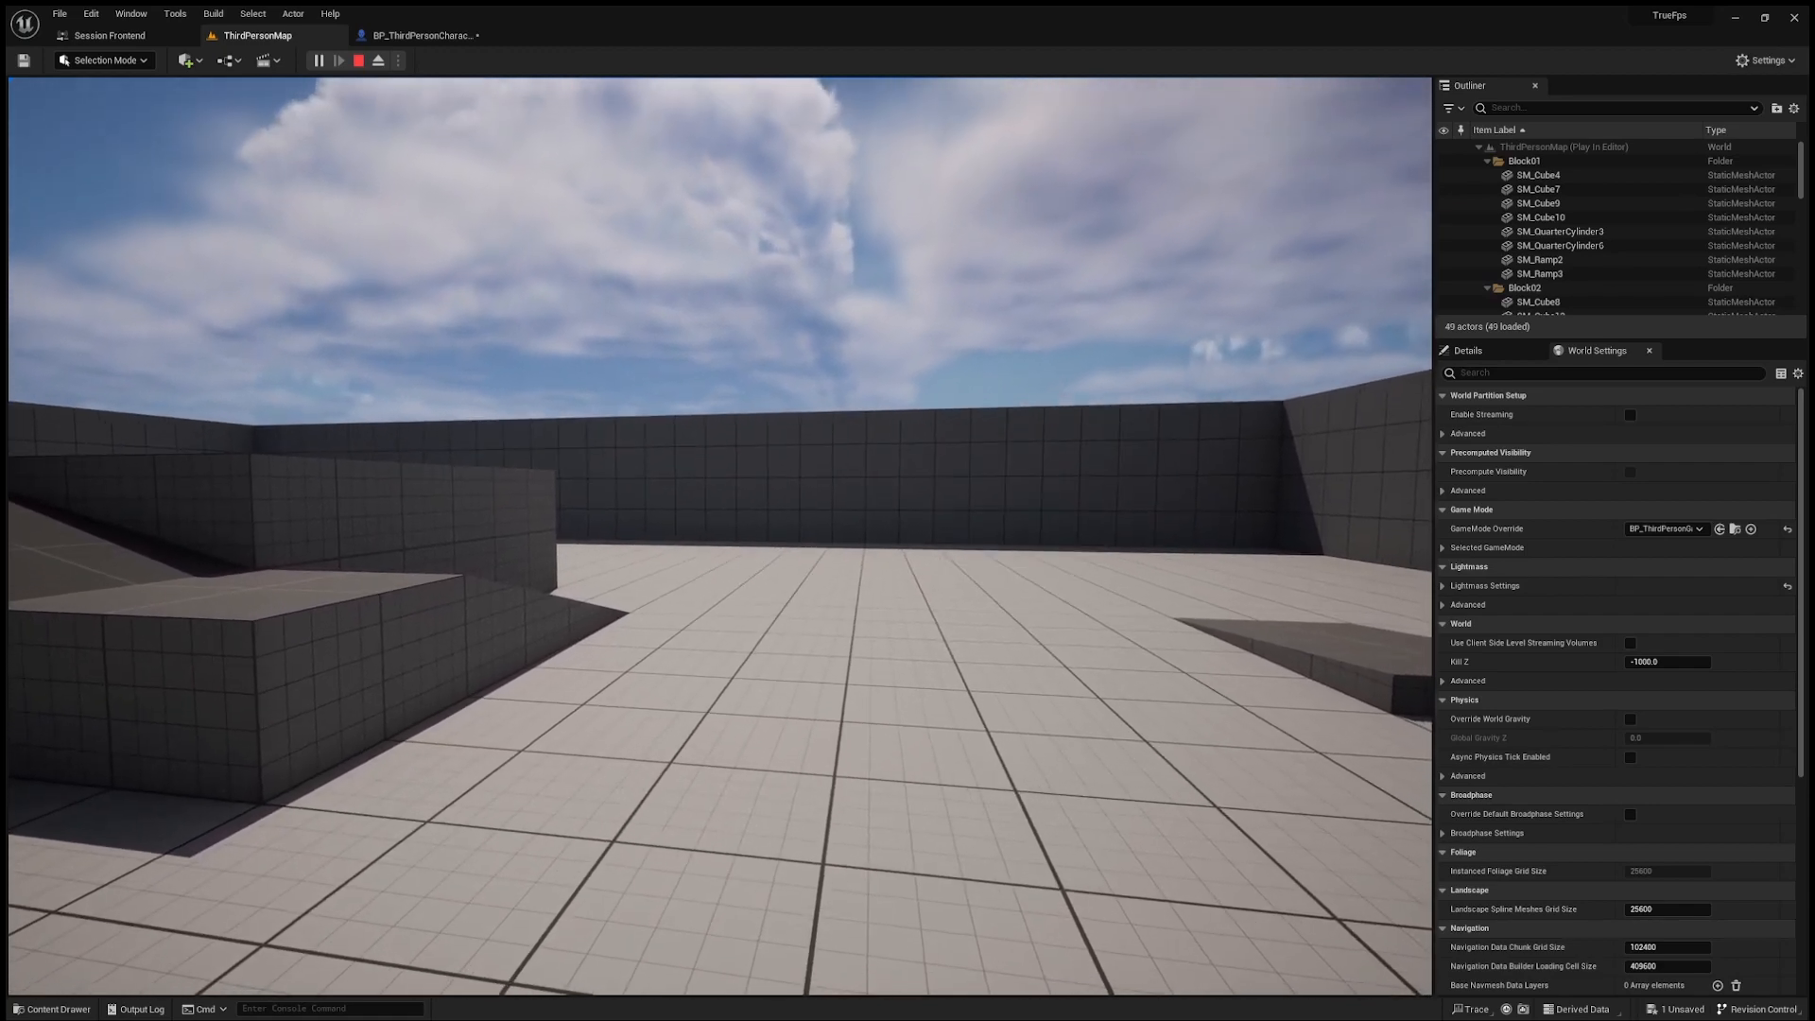
pyautogui.press('w')
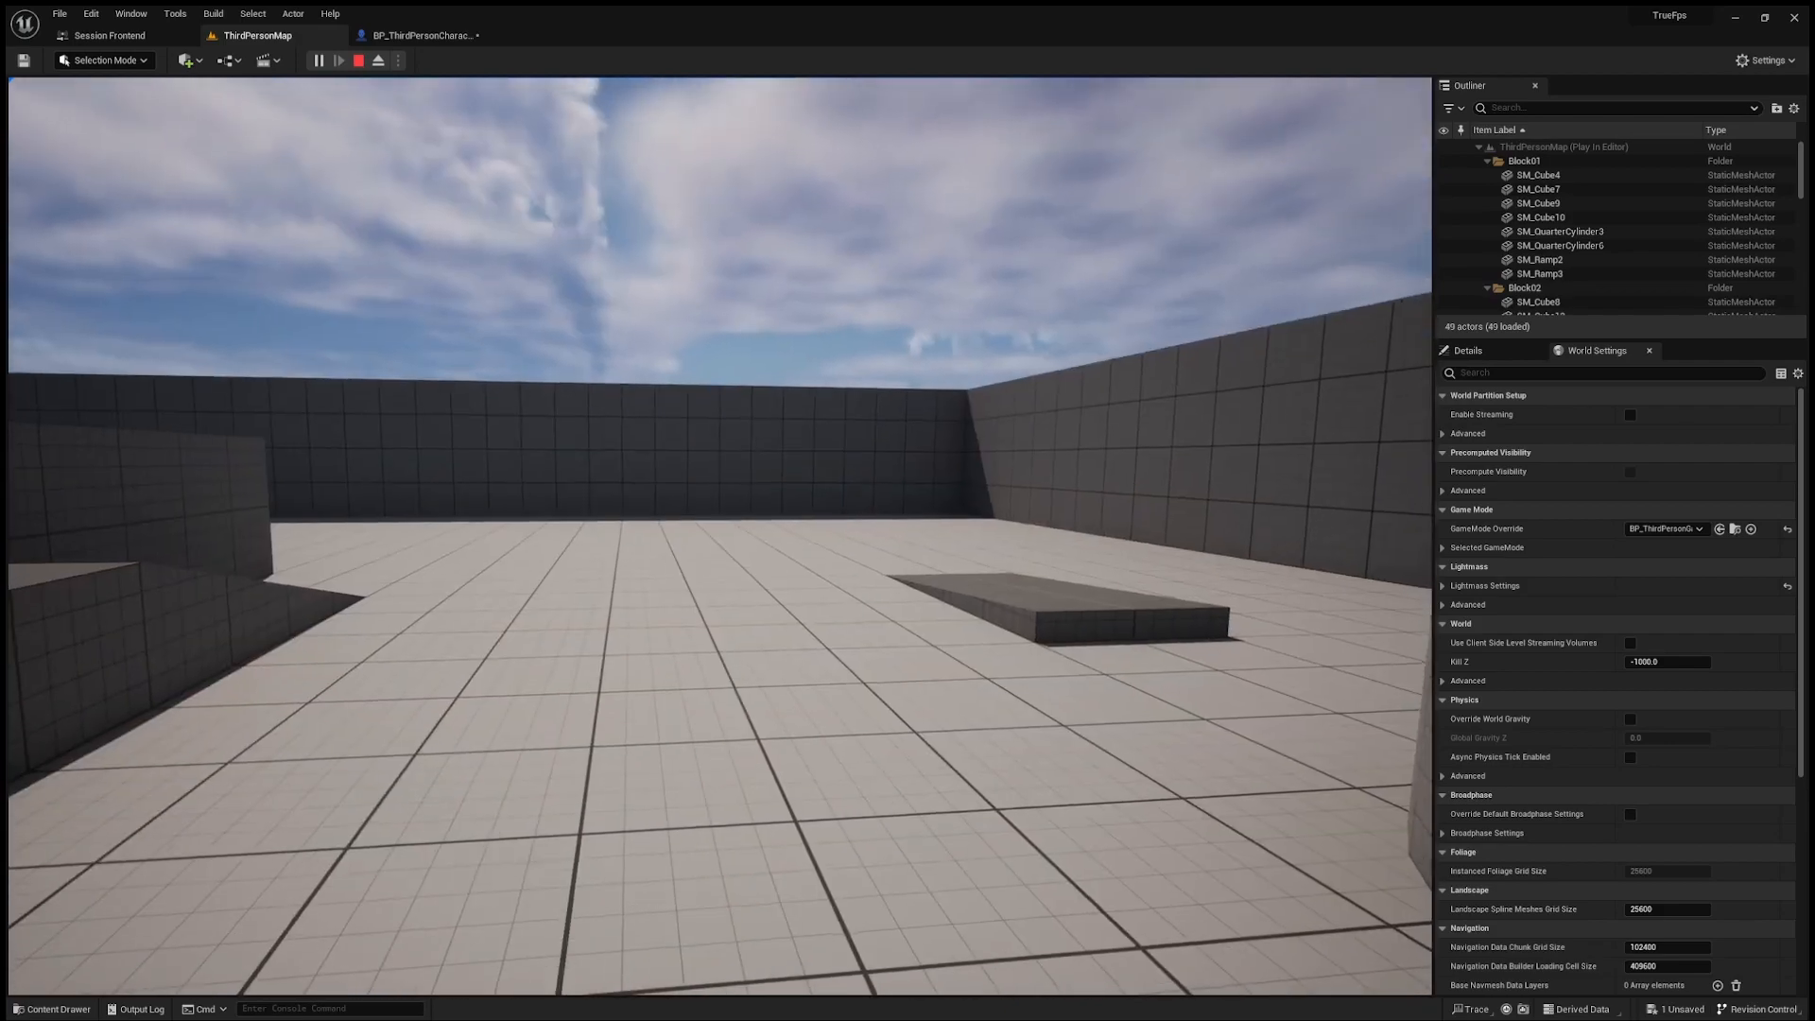
pyautogui.press('w')
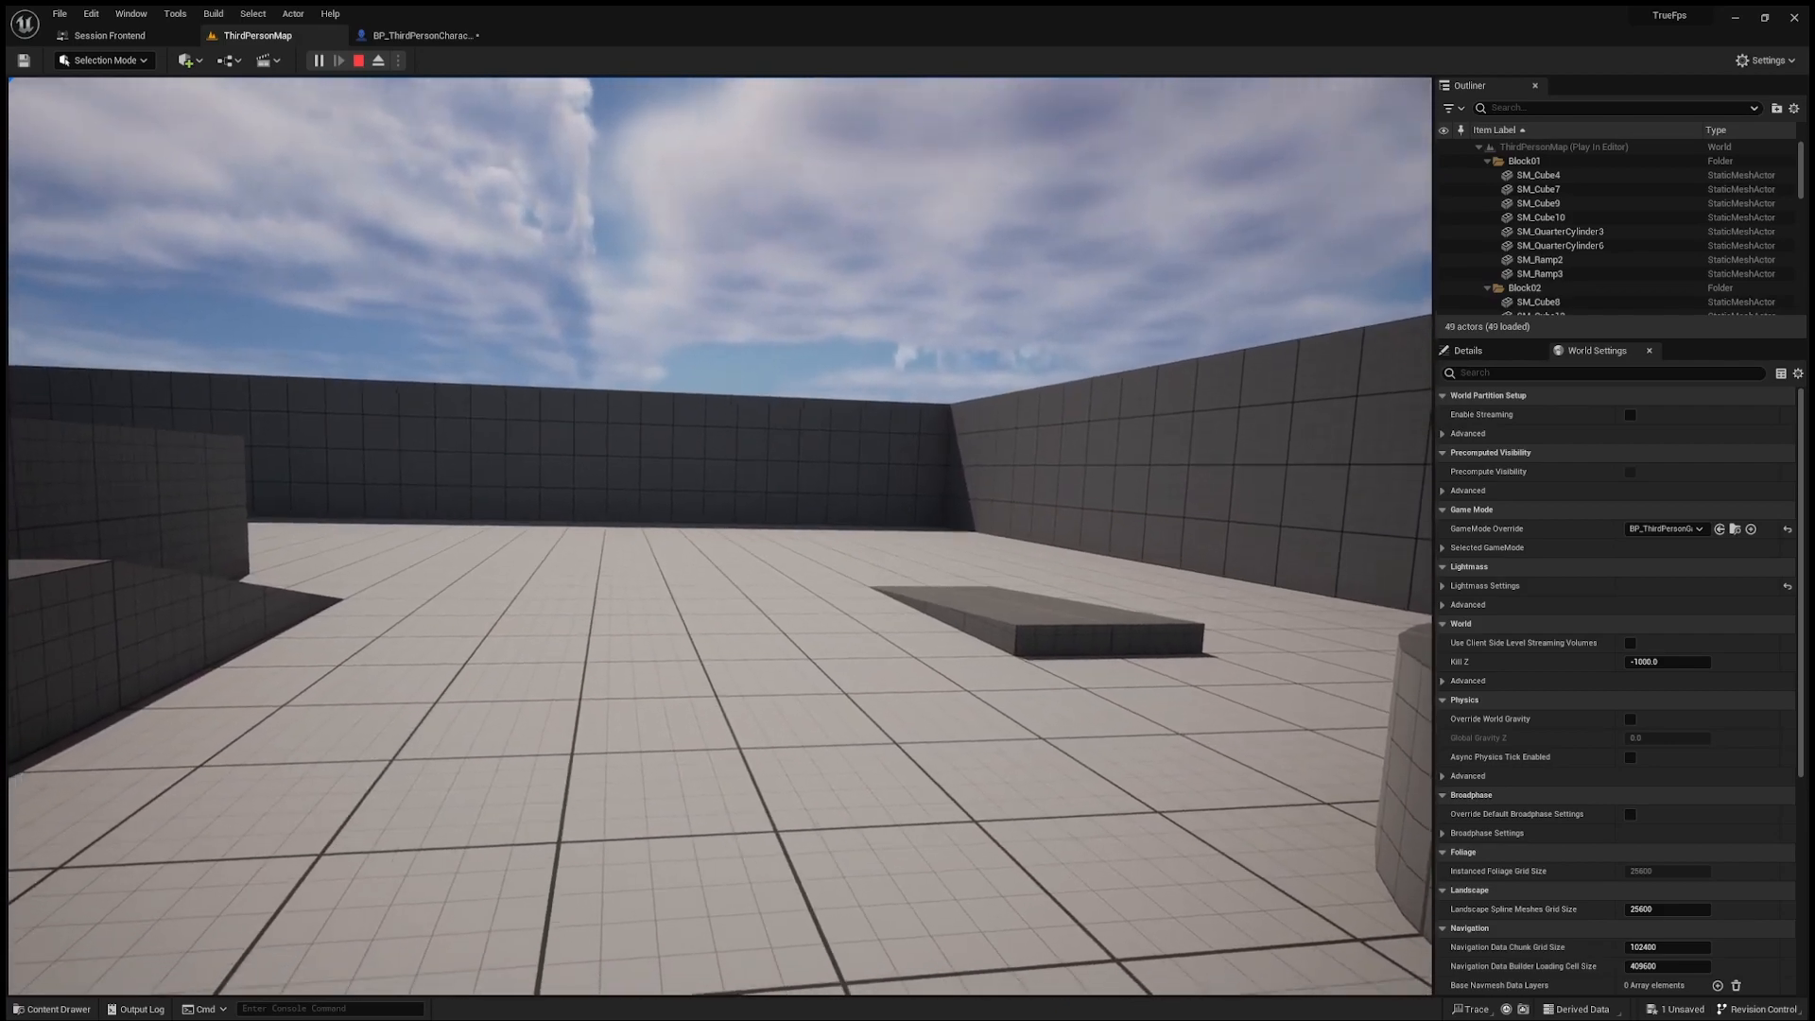
pyautogui.press('s')
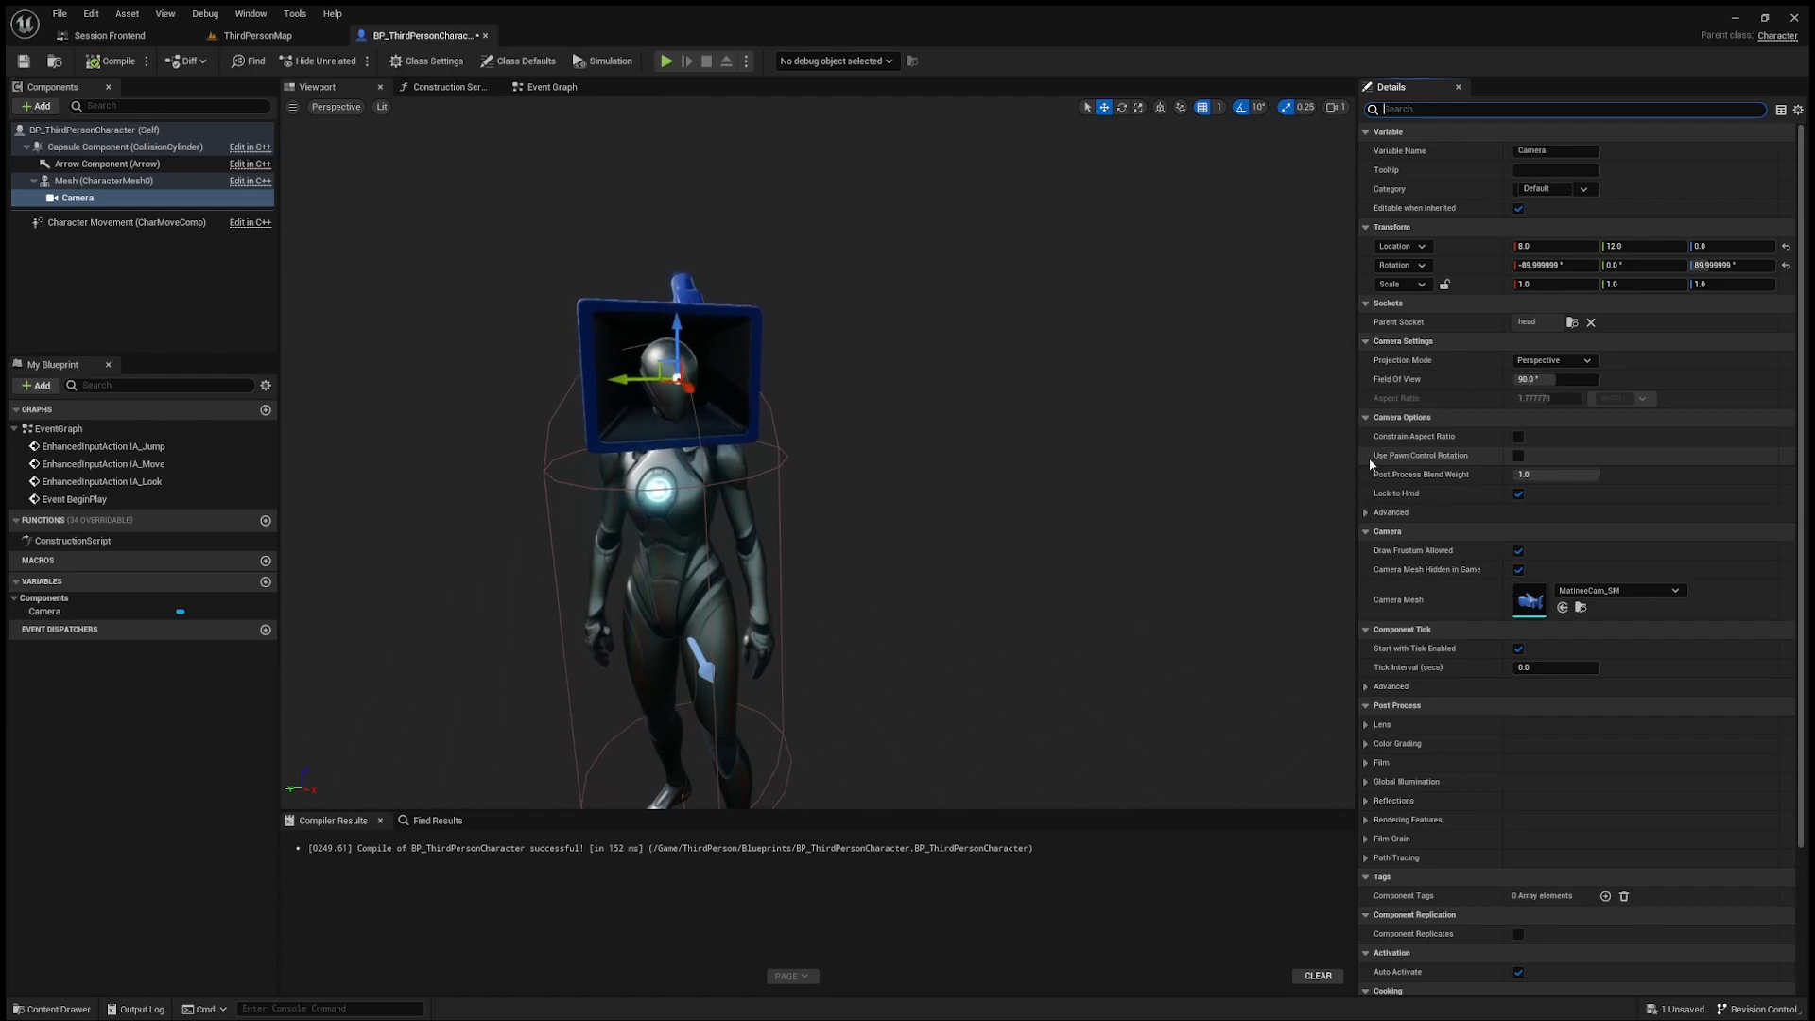
# Step: Enable Use Pawn Control Rotation on the camera, compile, and play-test the view in ThirdPersonMap
pyautogui.click(1518, 455)
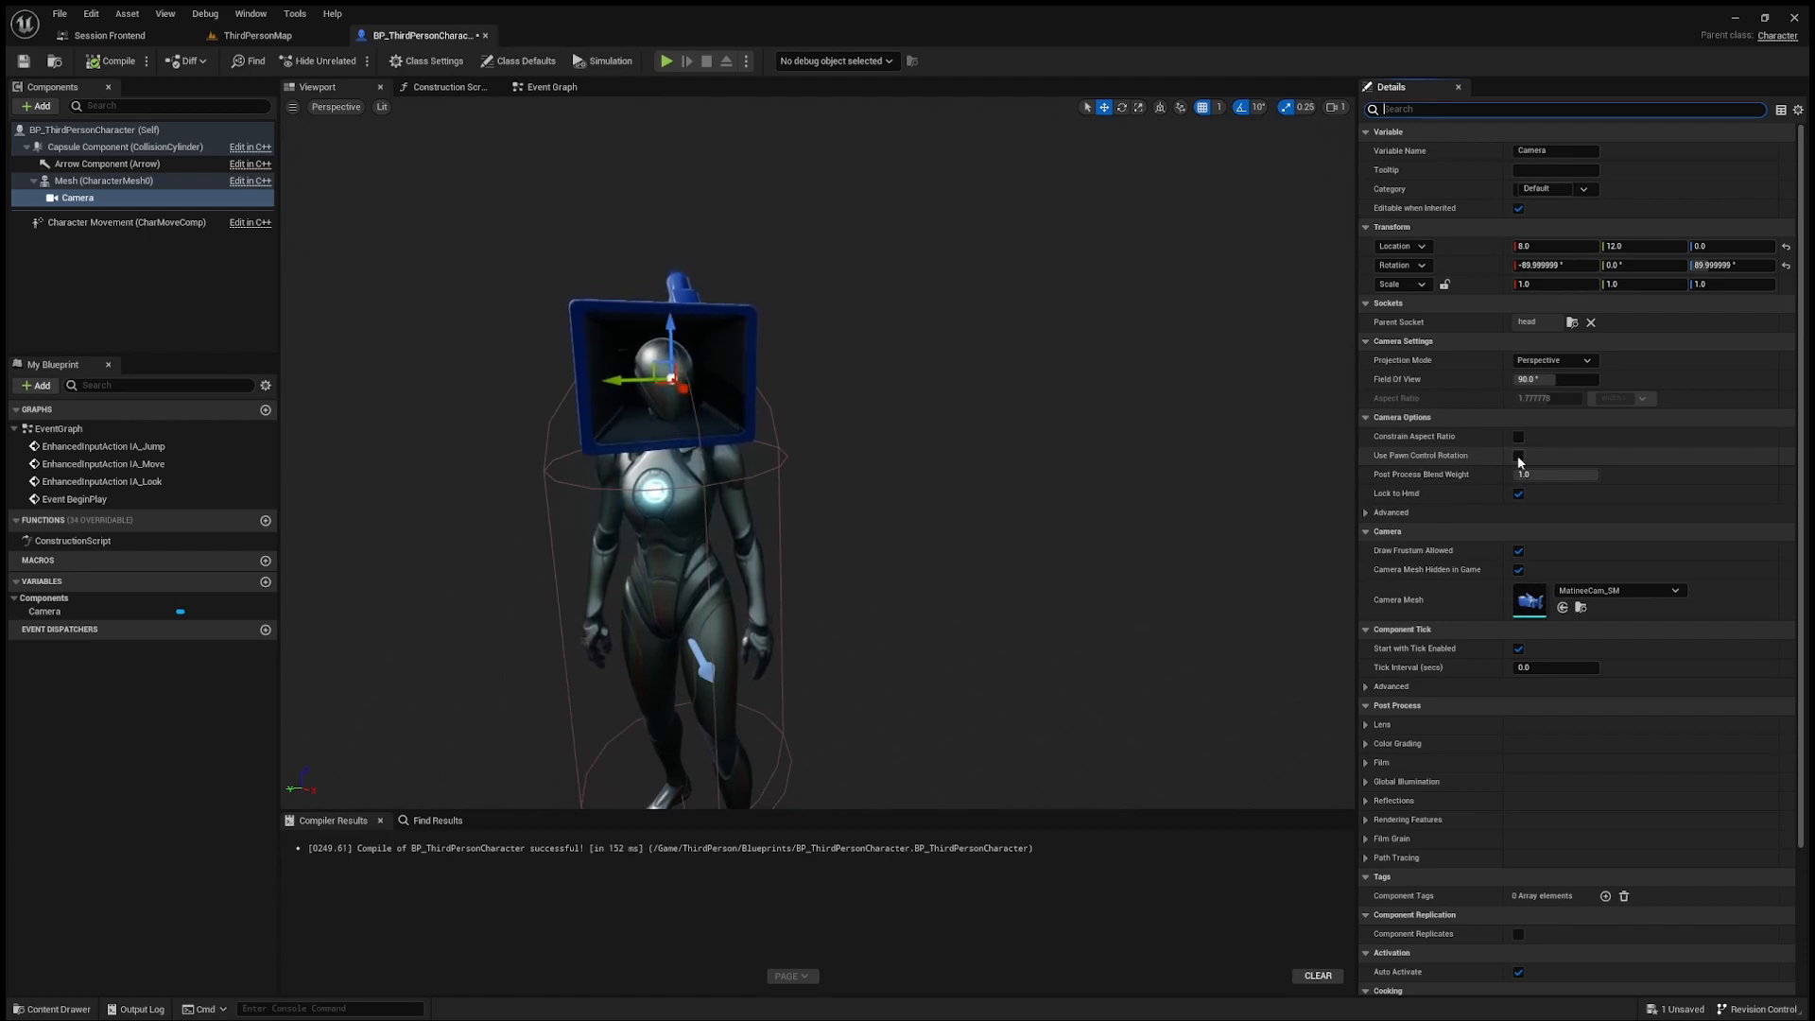
pyautogui.click(265, 38)
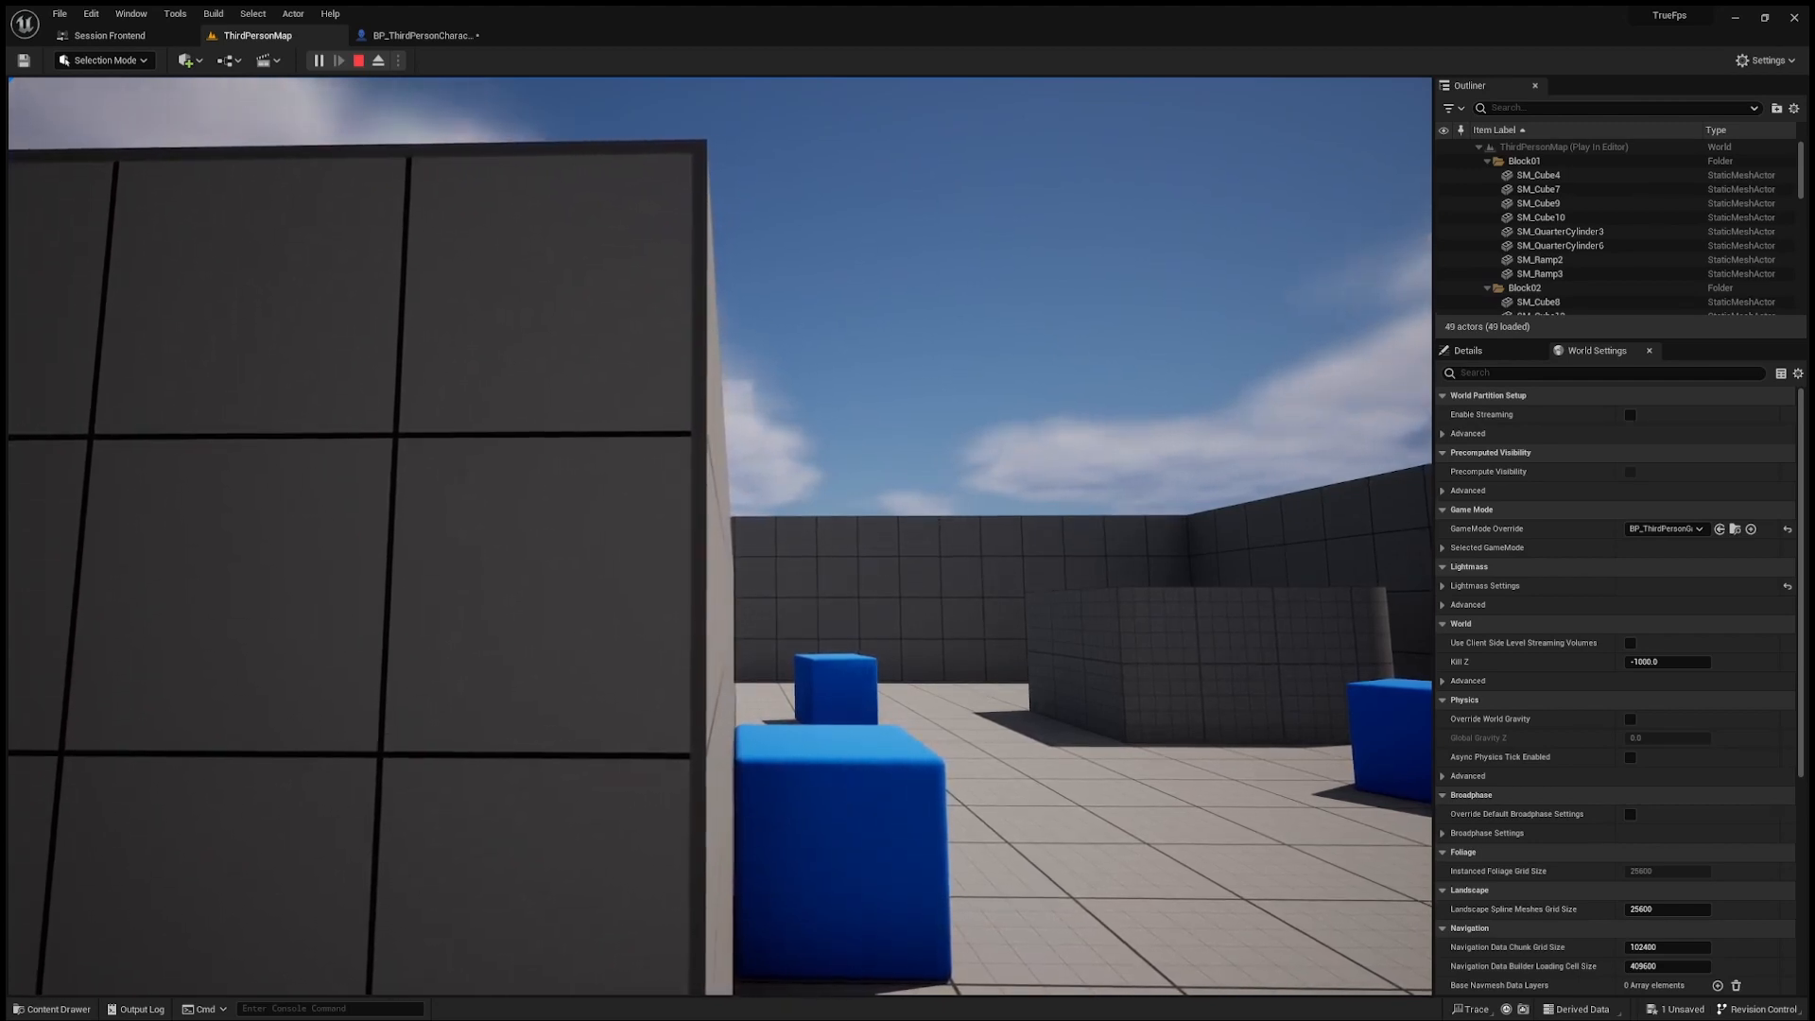
pyautogui.press('Escape')
# Step: Create a Control Rig named ProcRig_StabilizePov in the Characters/Mannequins/Rigs folder
pyautogui.hotkey('ctrl', 'space')
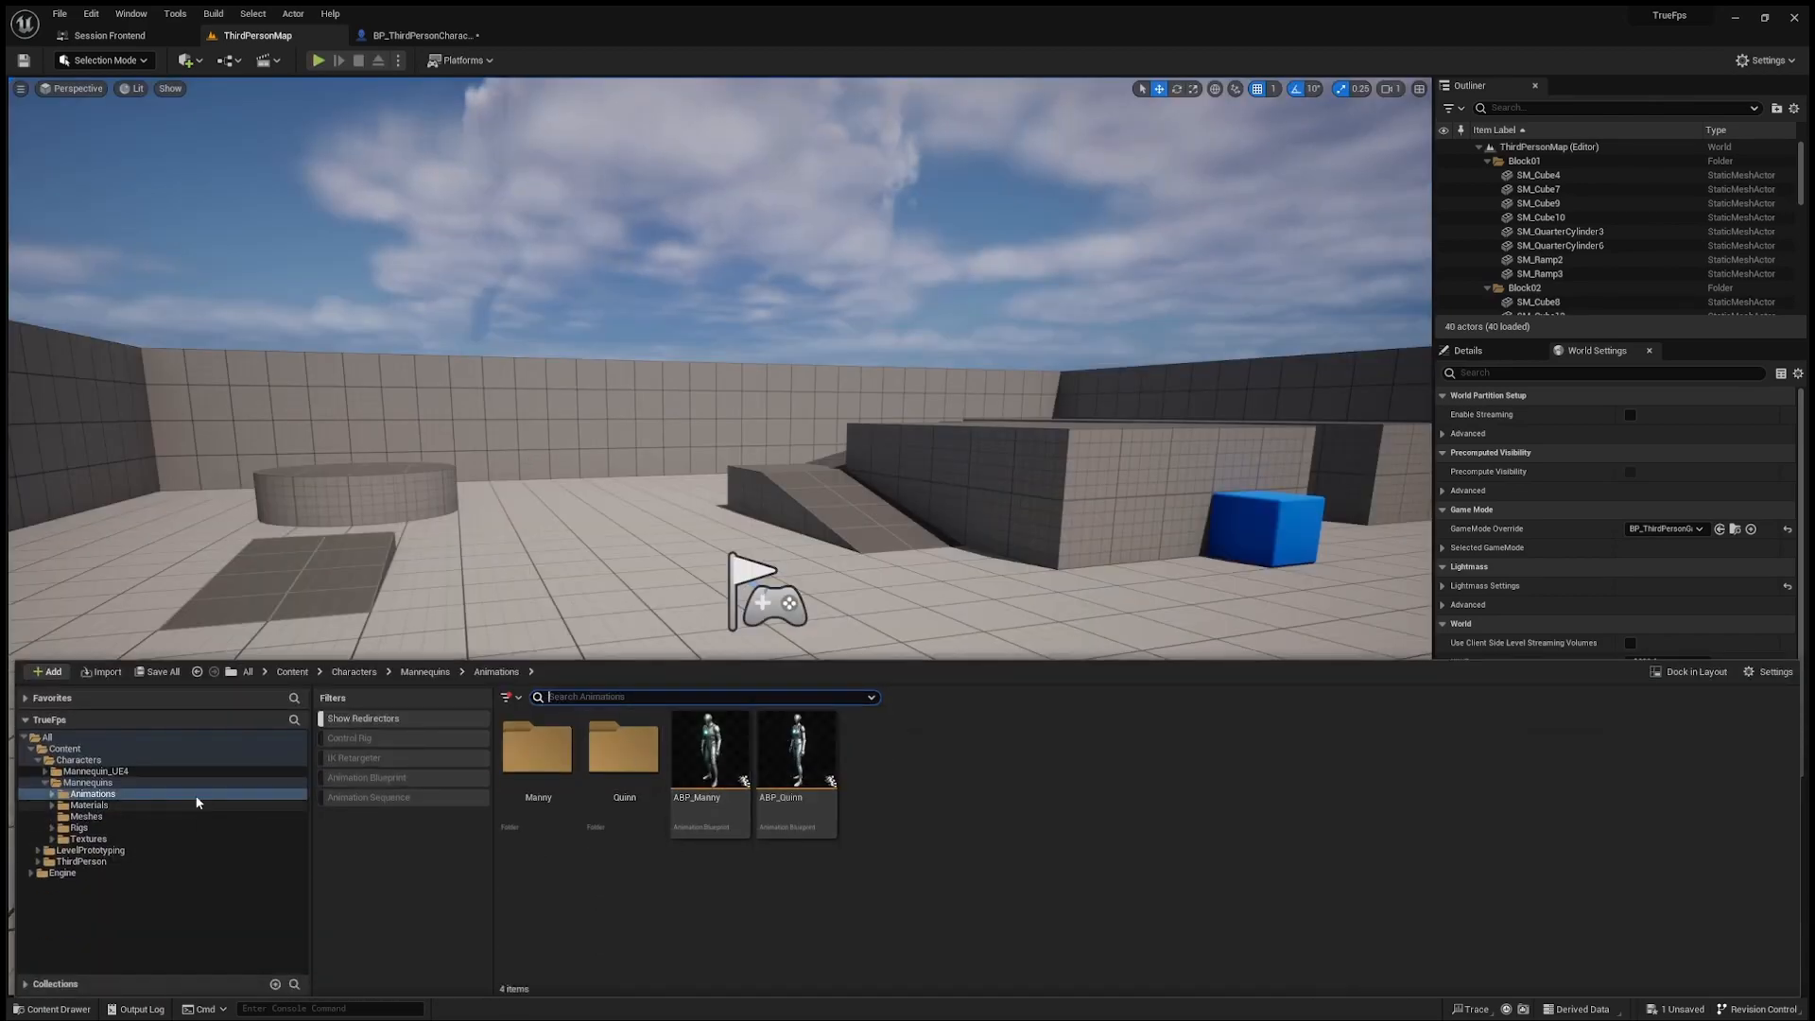
pyautogui.click(104, 783)
pyautogui.doubleClick(796, 747)
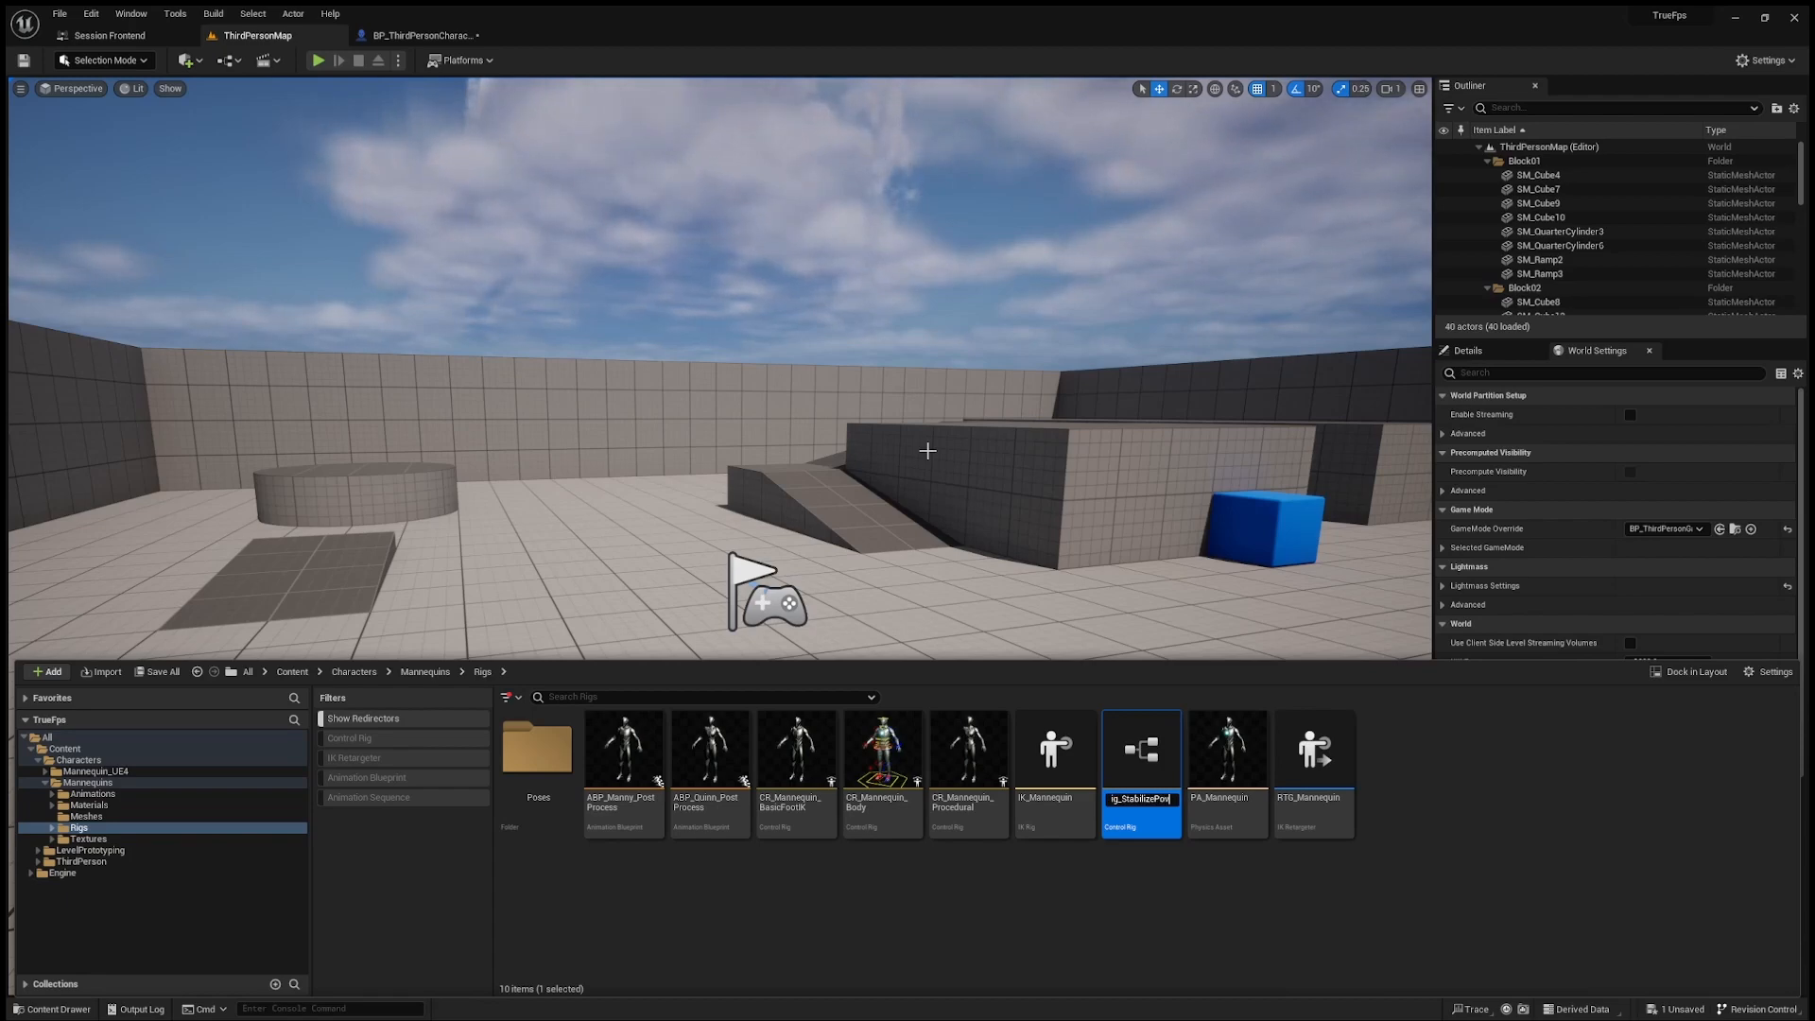
pyautogui.press('Return')
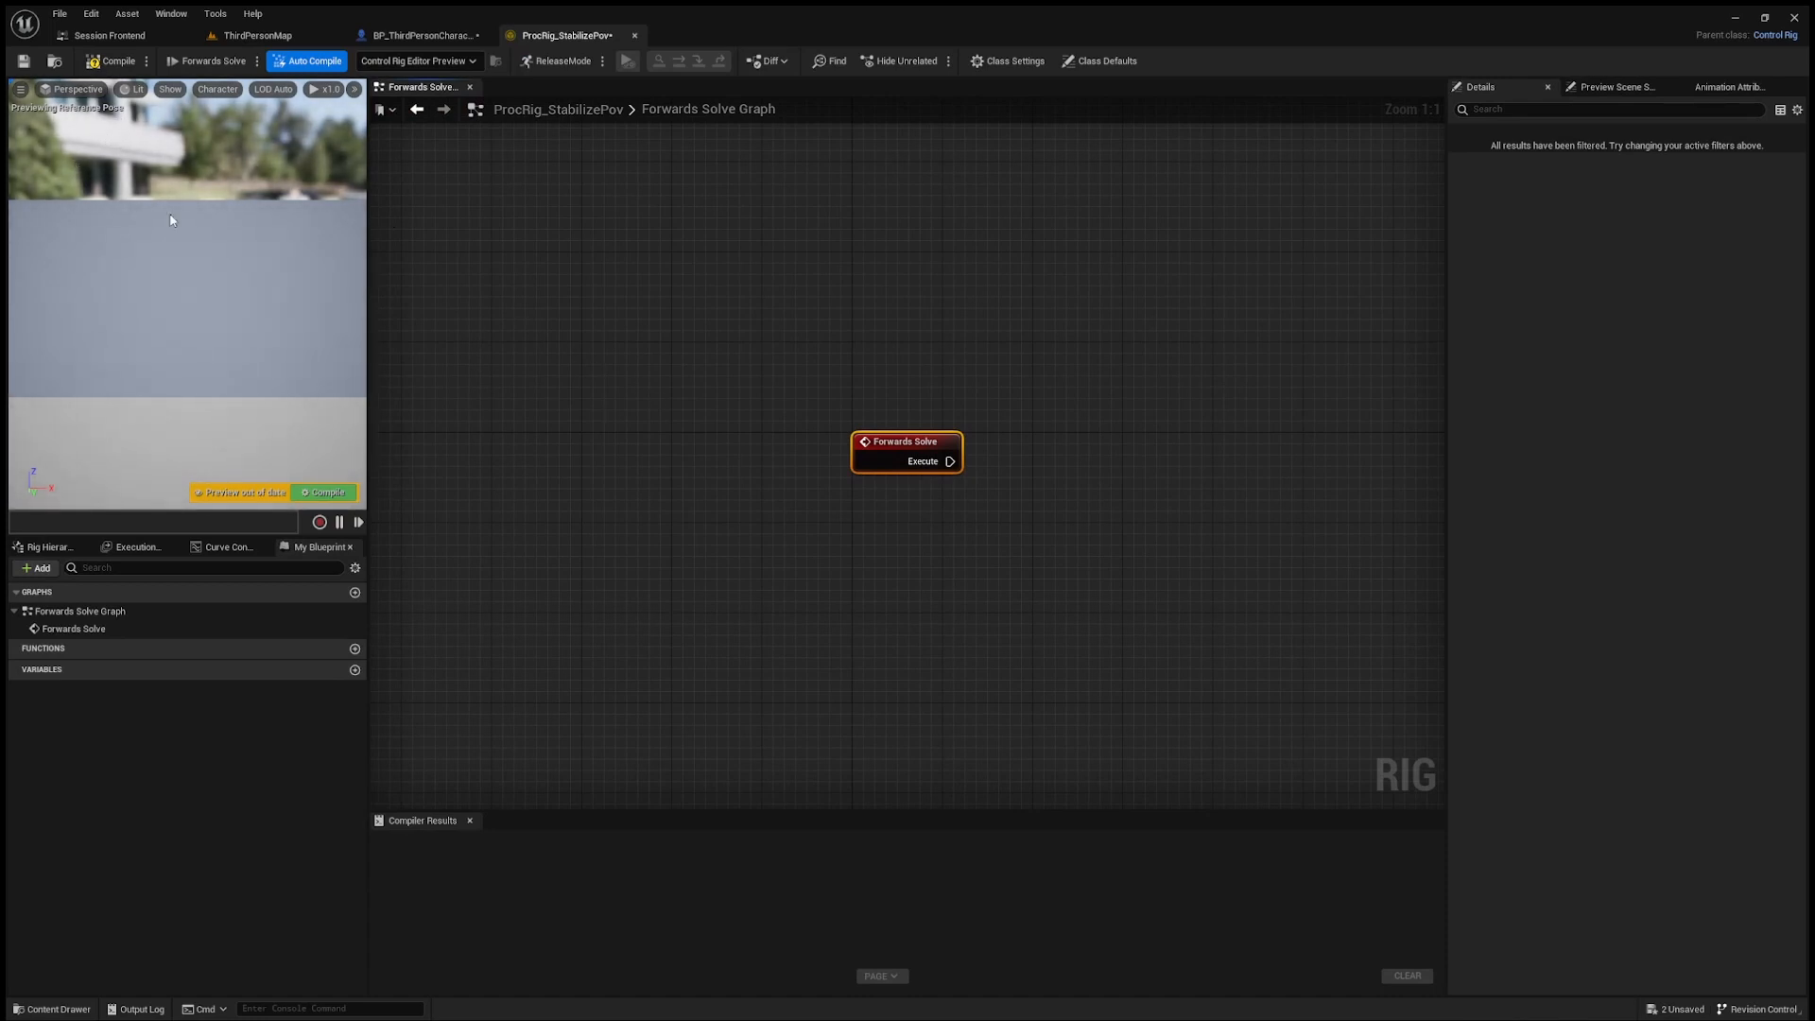
# Step: Open ProcRig_StabilizePov and import the mannequin's bone hierarchy into its Rig Hierarchy
pyautogui.click(44, 548)
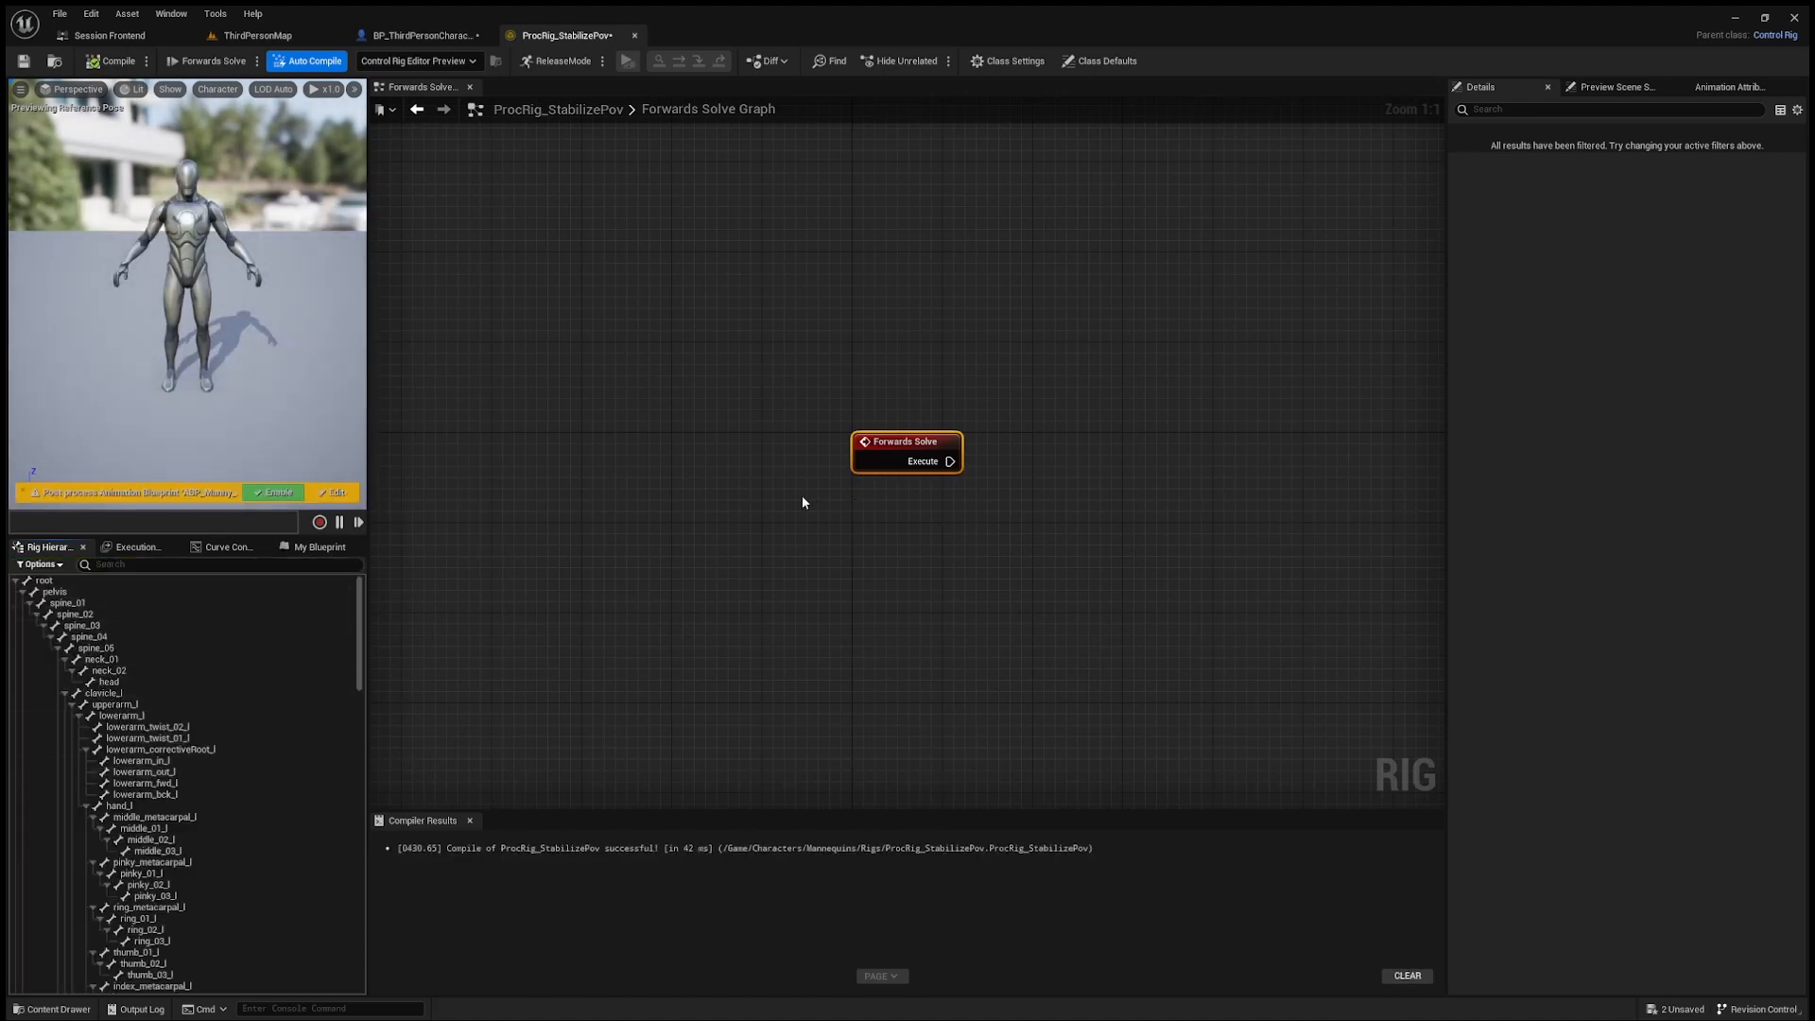
# Step: Set the preview to Use Specific Animation with MM_Walk_Fwd and reduce the preview camera speed to 0.5
pyautogui.moveTo(673, 482); pyautogui.dragTo(651, 498, button='right')
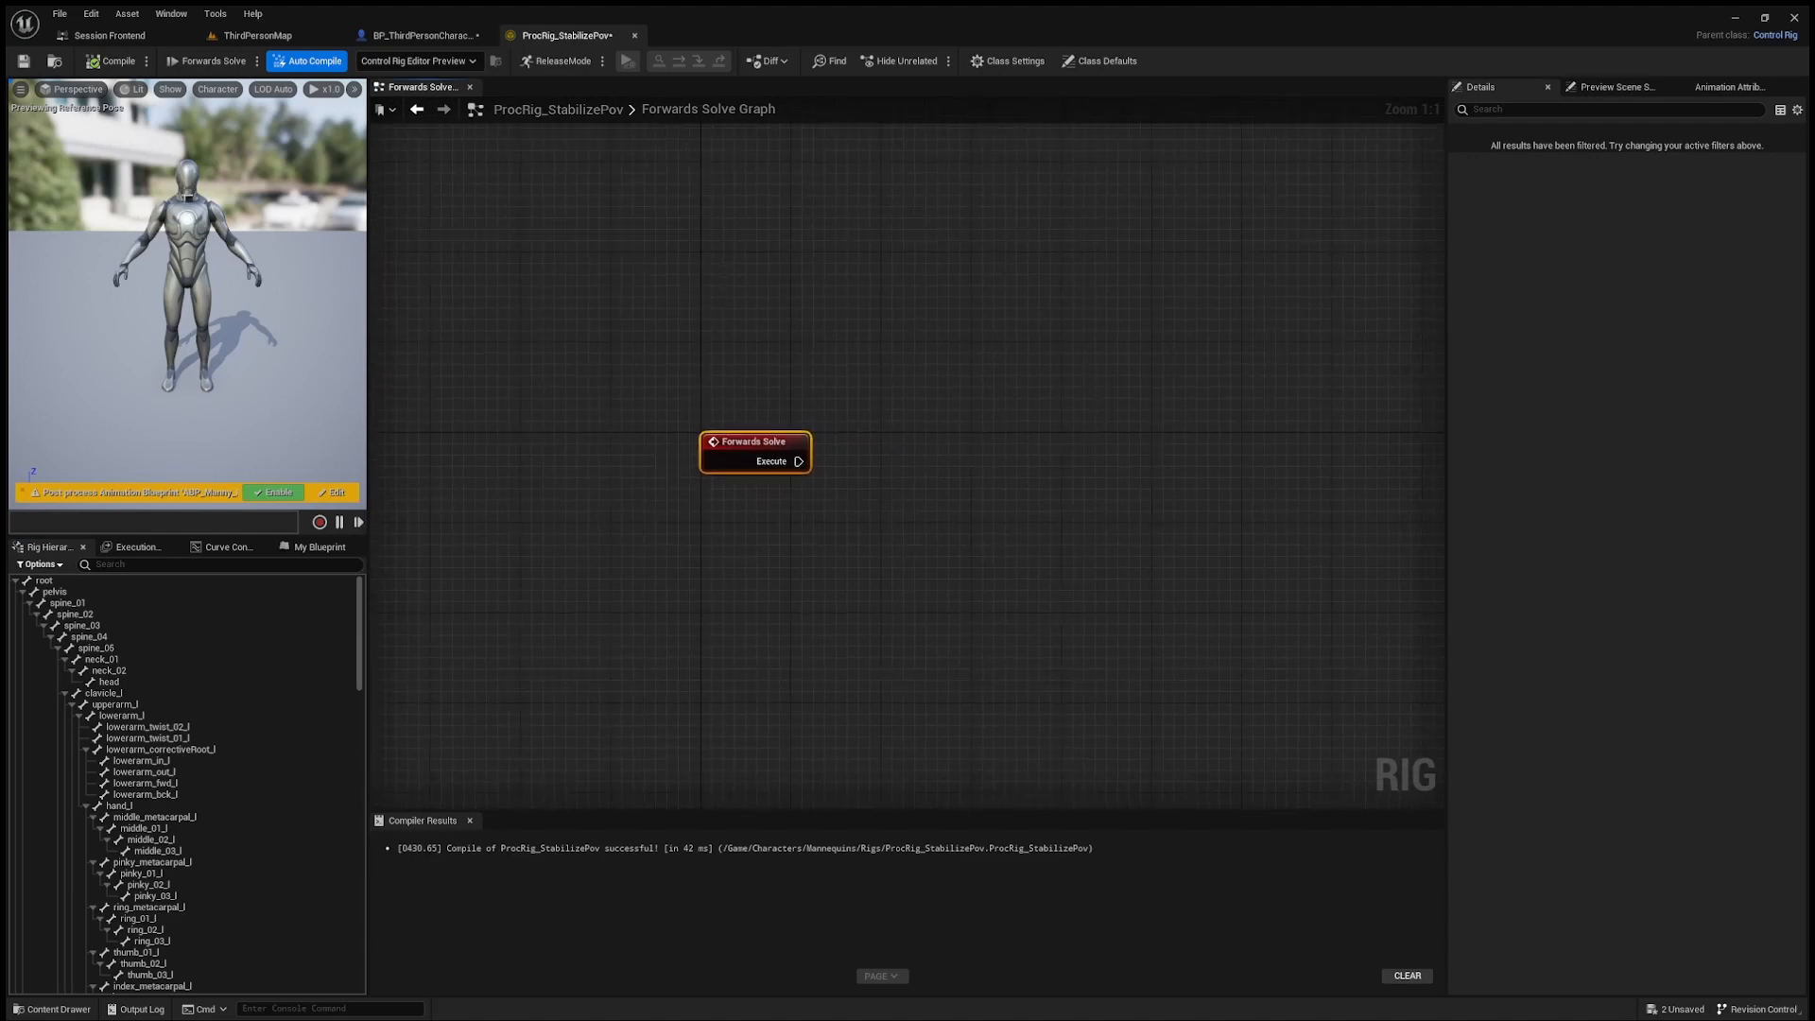
pyautogui.click(1613, 86)
pyautogui.click(1696, 153)
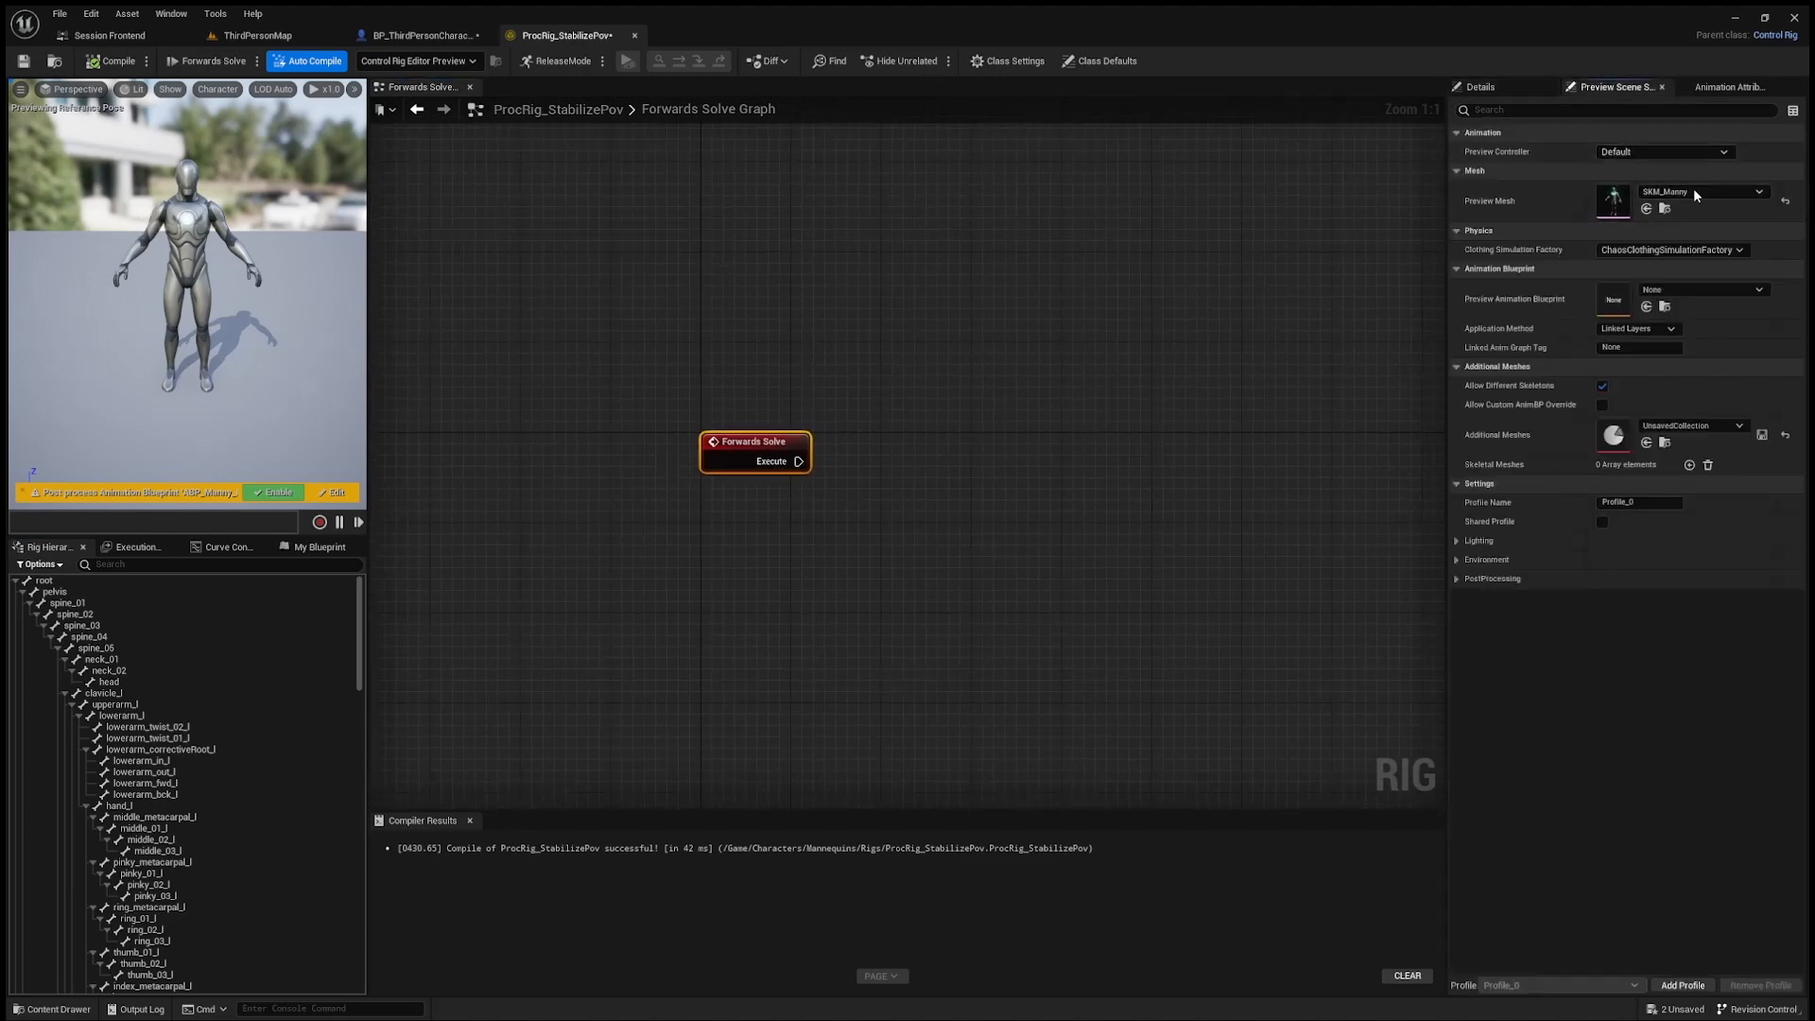
pyautogui.click(1693, 190)
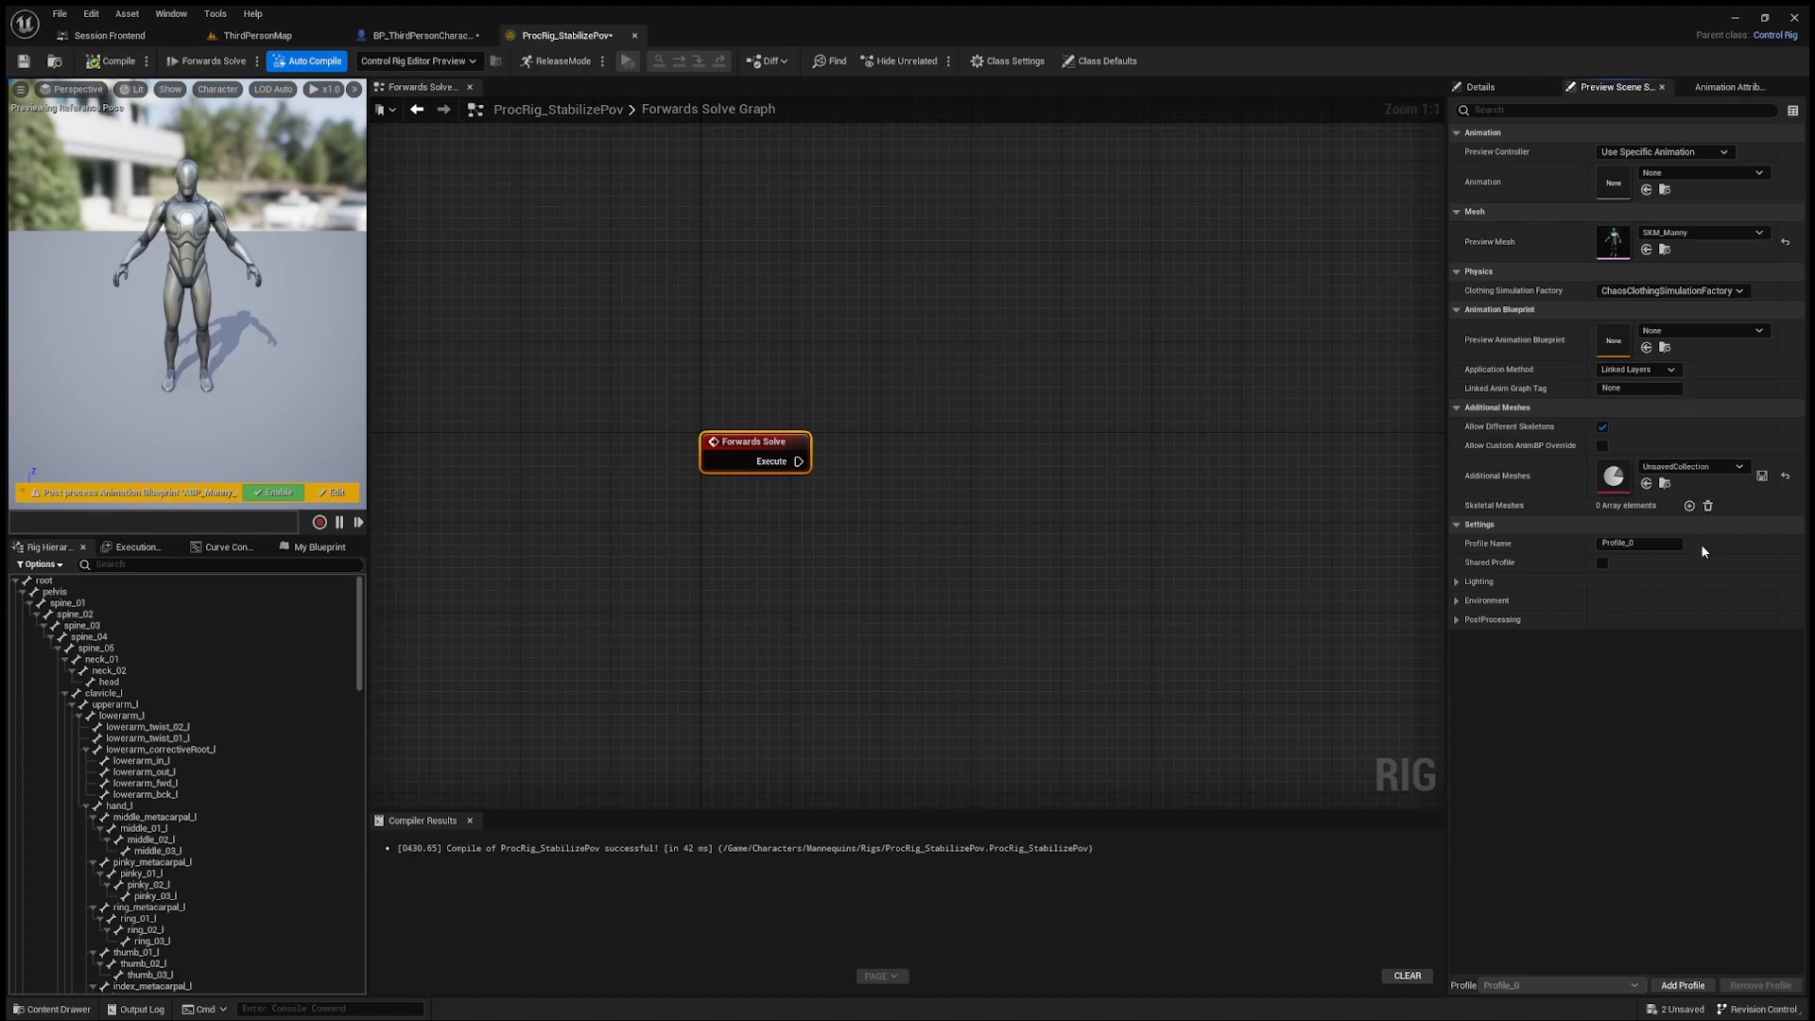
pyautogui.moveTo(277, 274); pyautogui.dragTo(156, 274, button='right')
pyautogui.press('w')
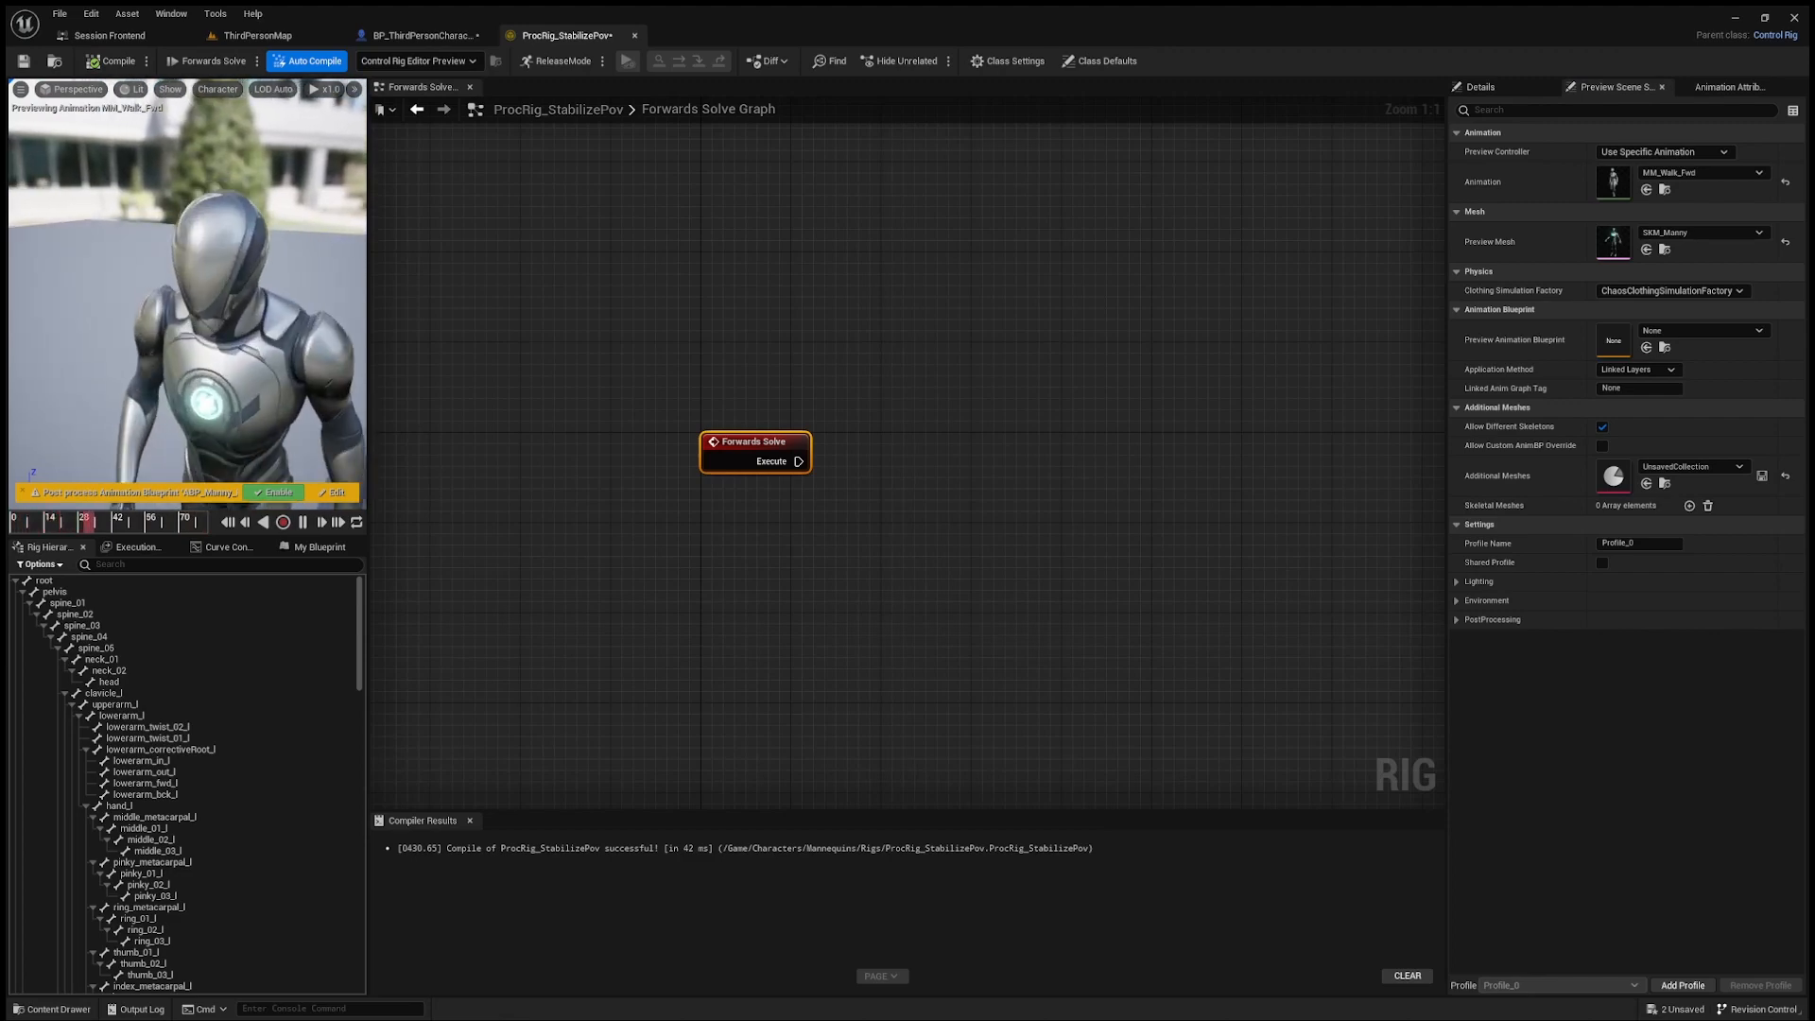
pyautogui.click(313, 163)
pyautogui.moveTo(288, 194); pyautogui.dragTo(293, 196, button='right')
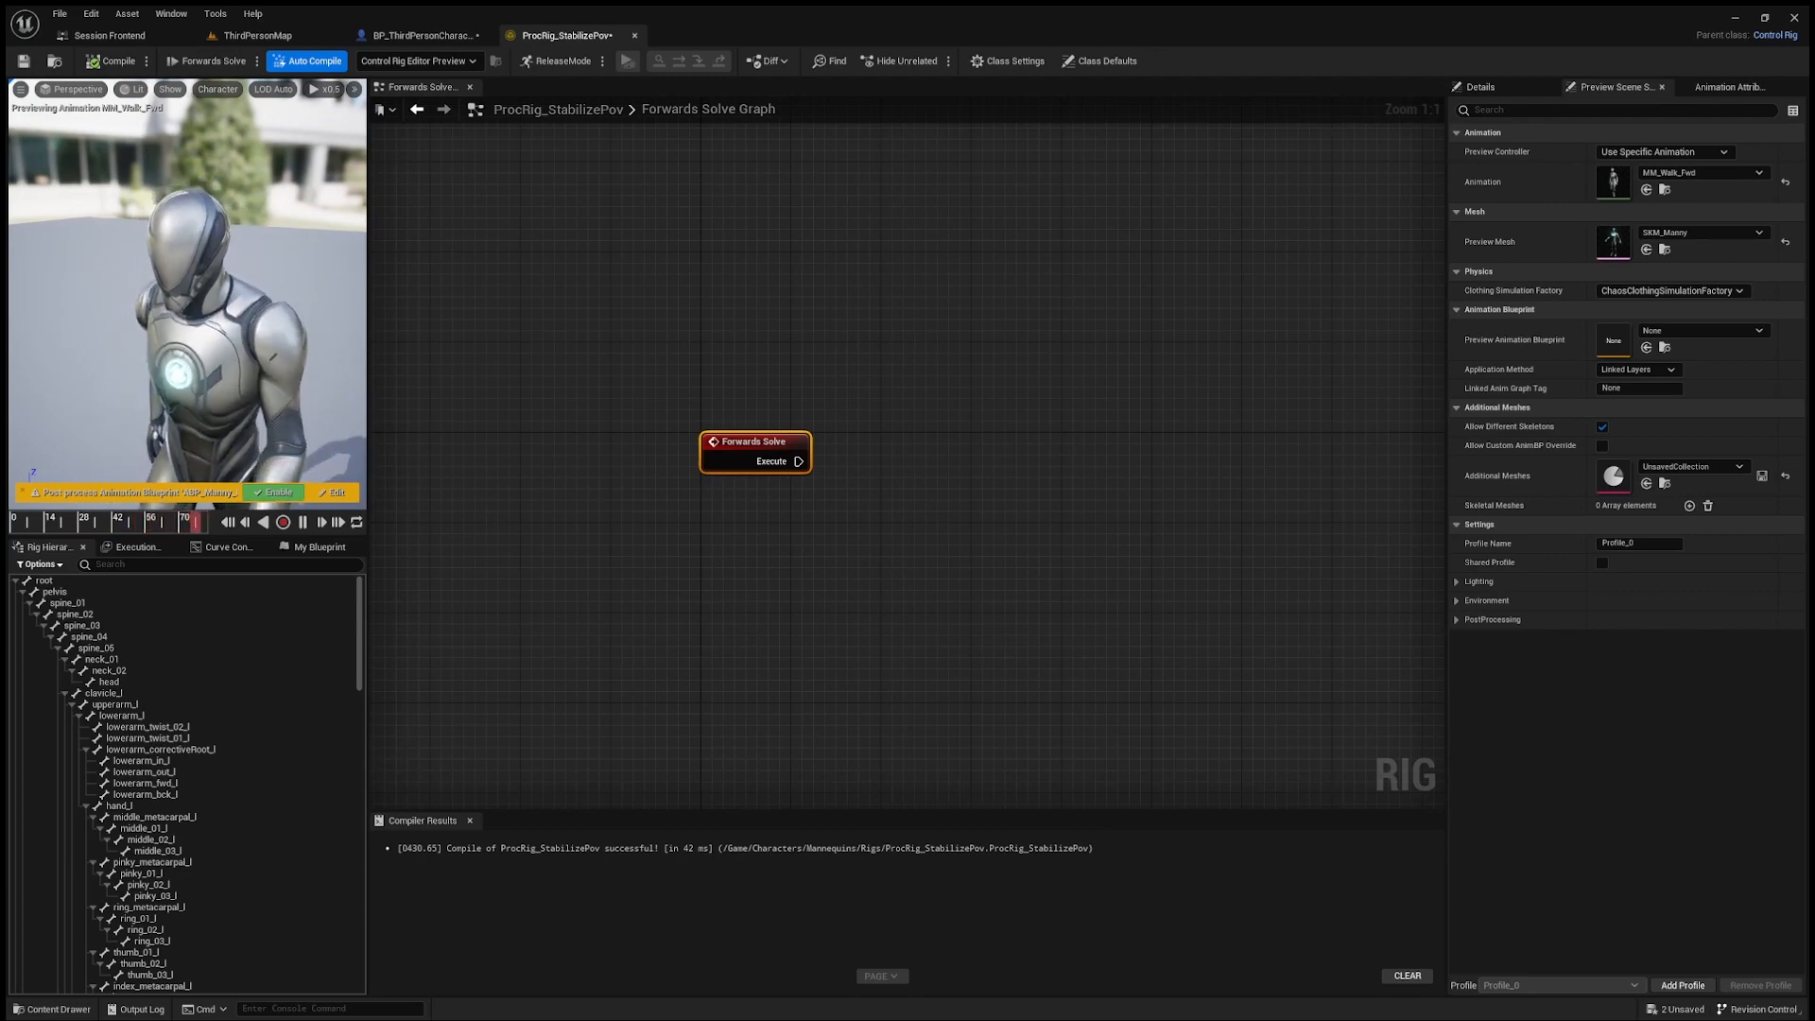
pyautogui.click(552, 438)
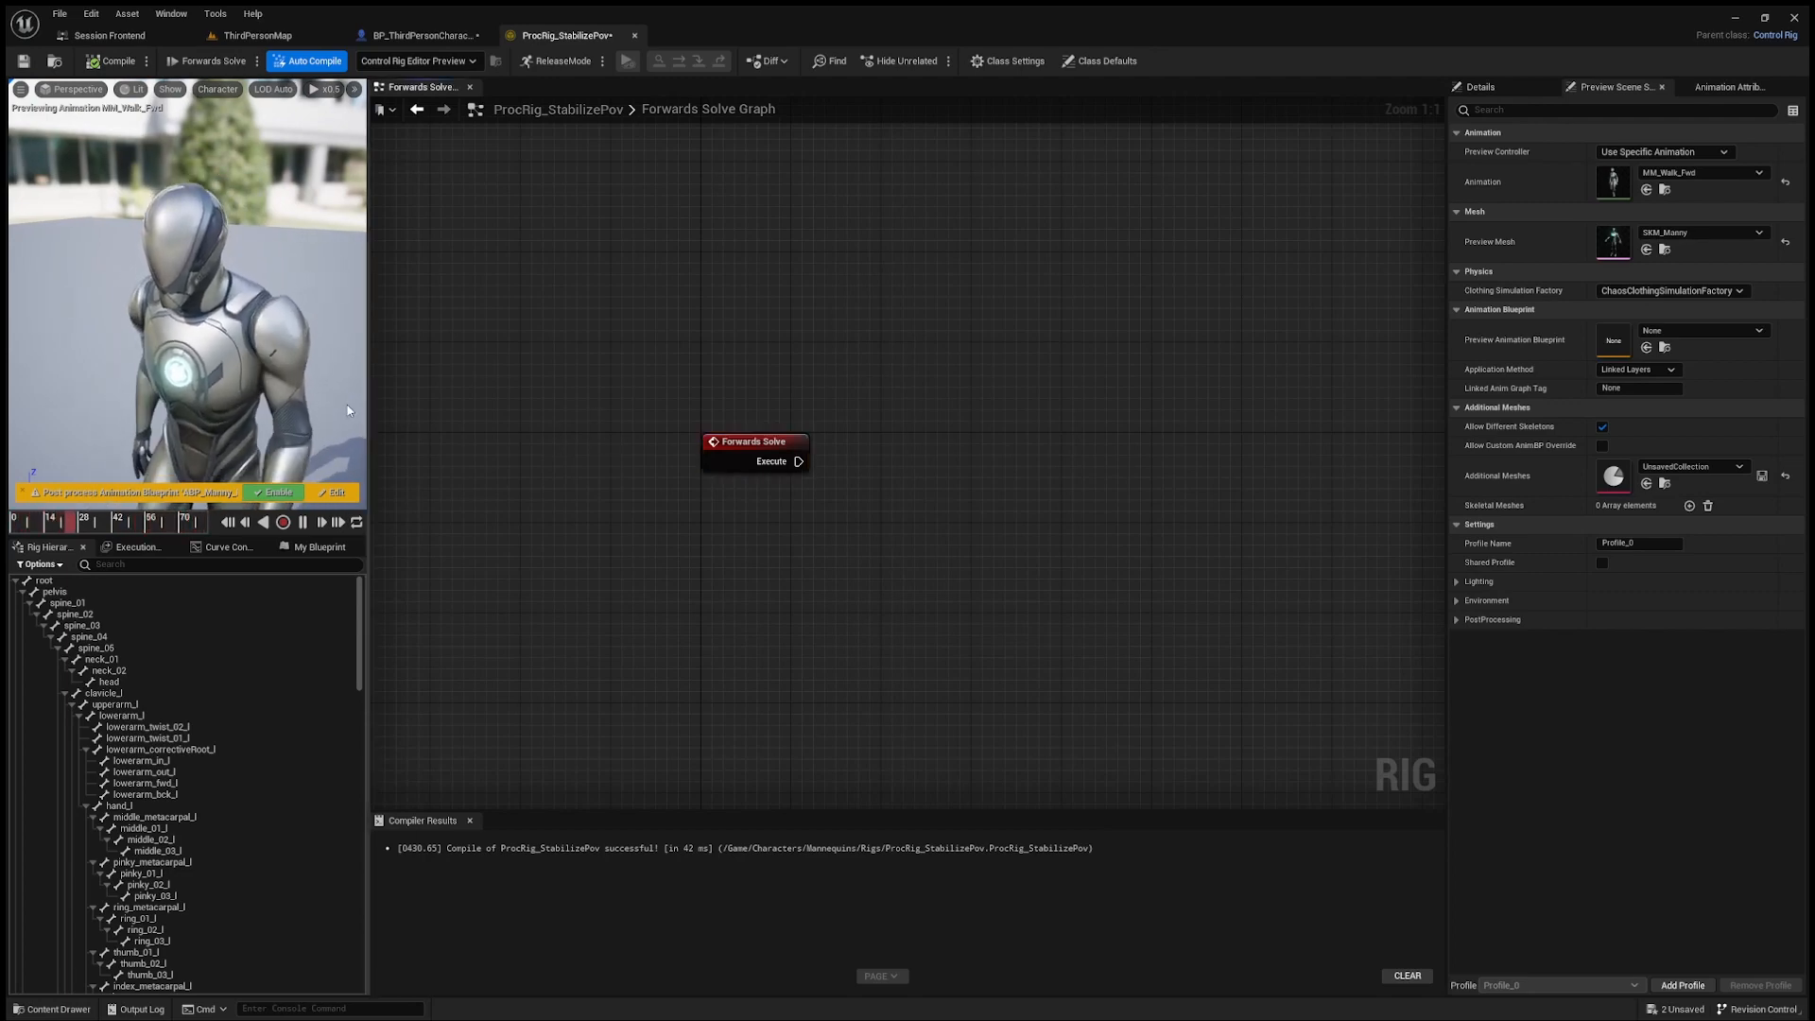
# Step: Add a Get Transform - Bone node to the Forwards Solve graph and set its bone name to head
pyautogui.moveTo(851, 640); pyautogui.dragTo(851, 611, button='right')
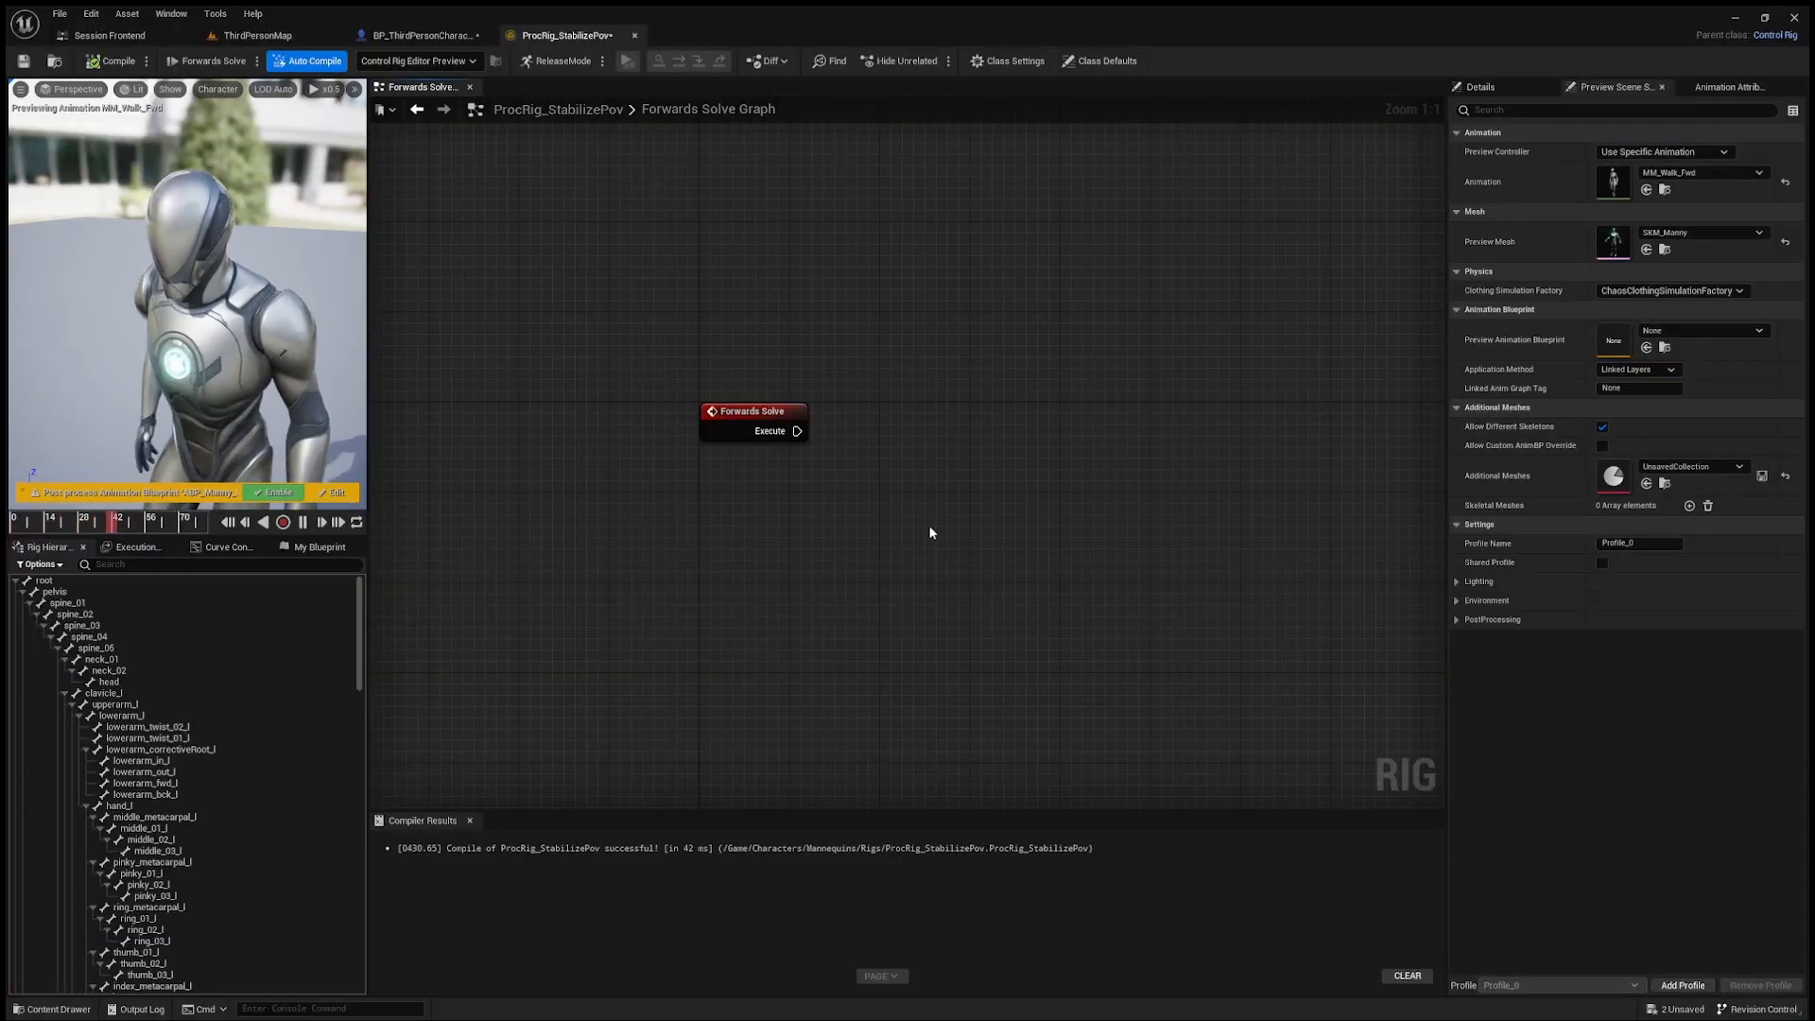
pyautogui.click(1013, 741)
pyautogui.moveTo(860, 703); pyautogui.dragTo(859, 638, button='right')
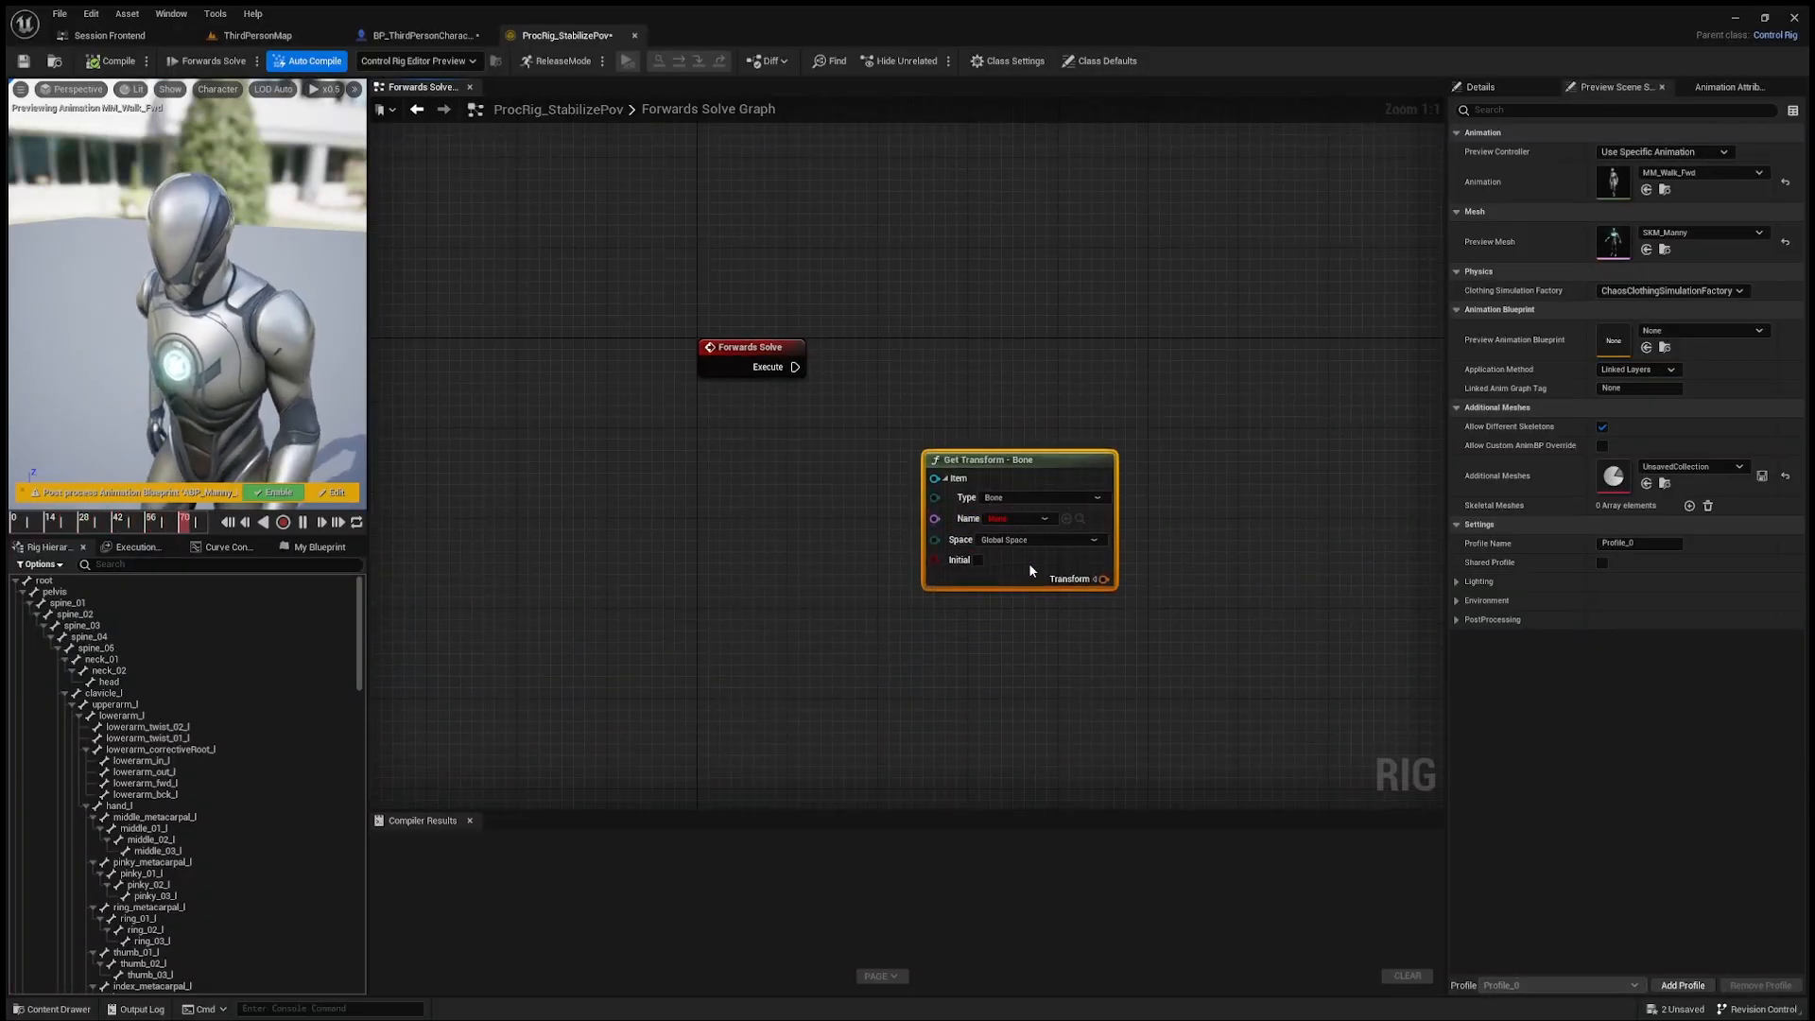
pyautogui.click(1004, 521)
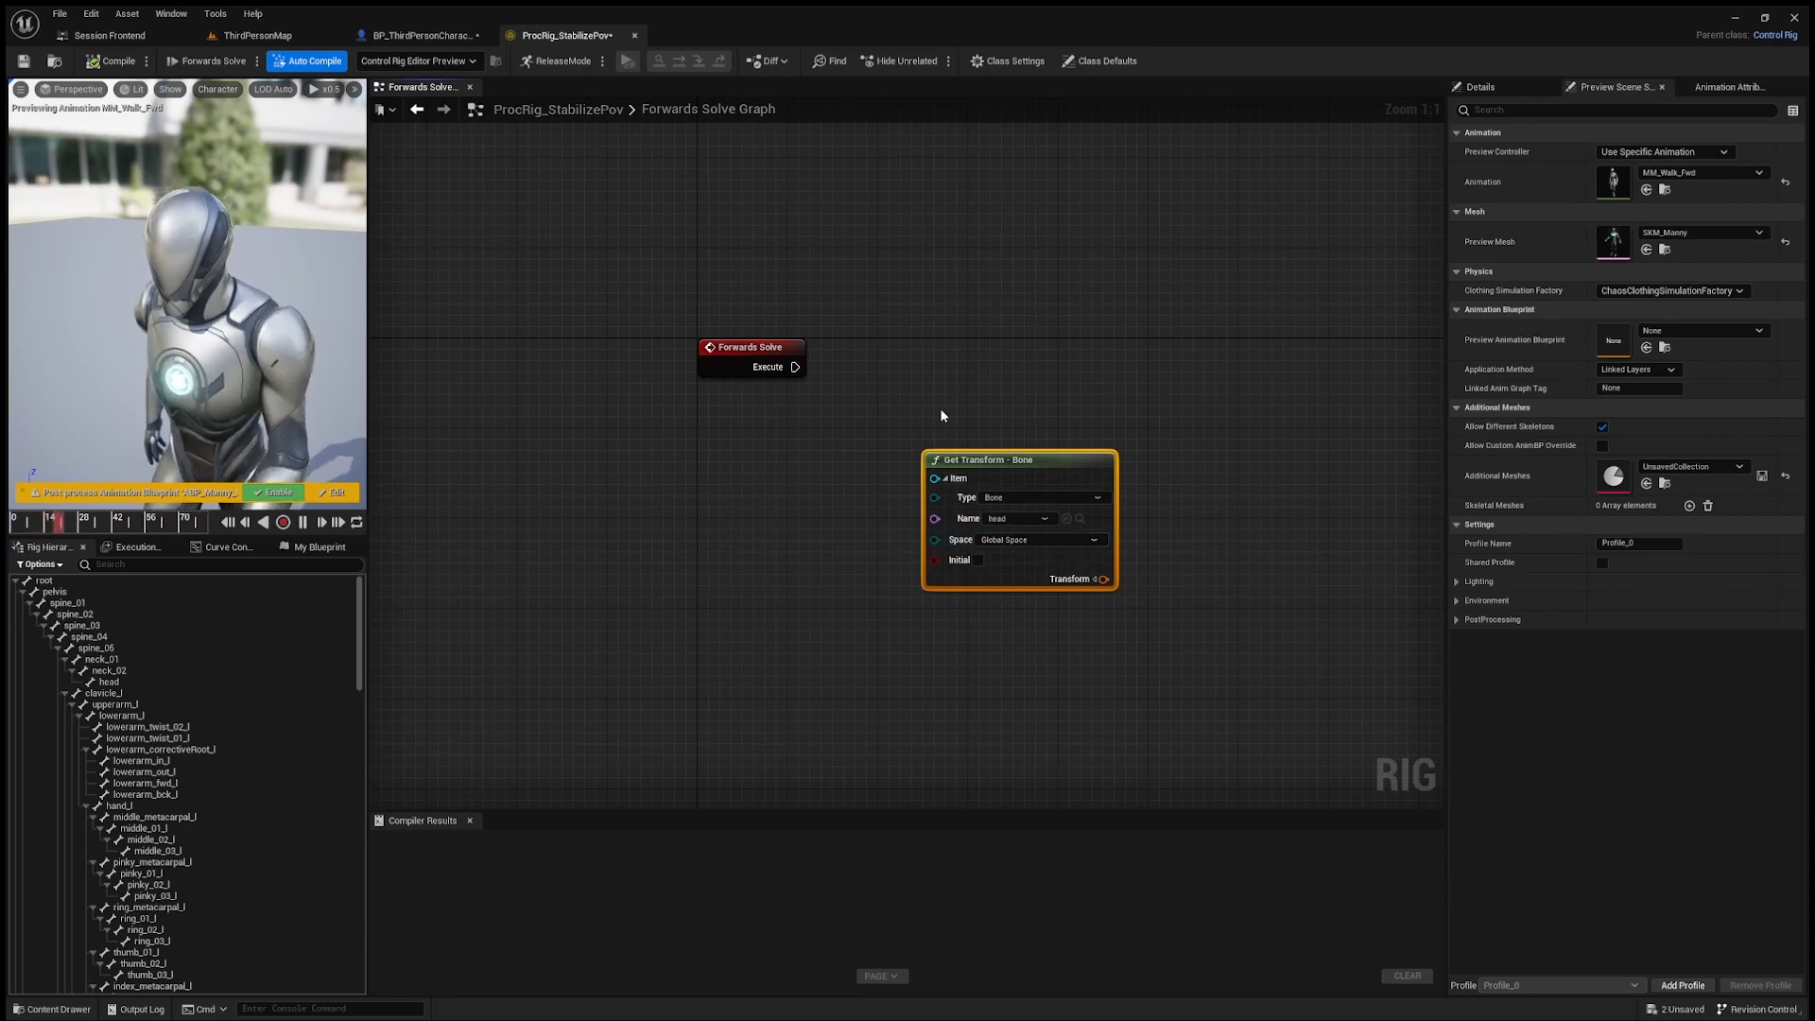
# Step: Add a Draw Transform node fed by the head transform, connect it to Forwards Solve's execution, and align both nodes with it
pyautogui.moveTo(1106, 579)
pyautogui.mouseDown()
pyautogui.moveTo(1217, 469)
pyautogui.moveTo(1082, 301)
pyautogui.moveTo(1019, 288)
pyautogui.mouseUp()
pyautogui.click(1297, 546)
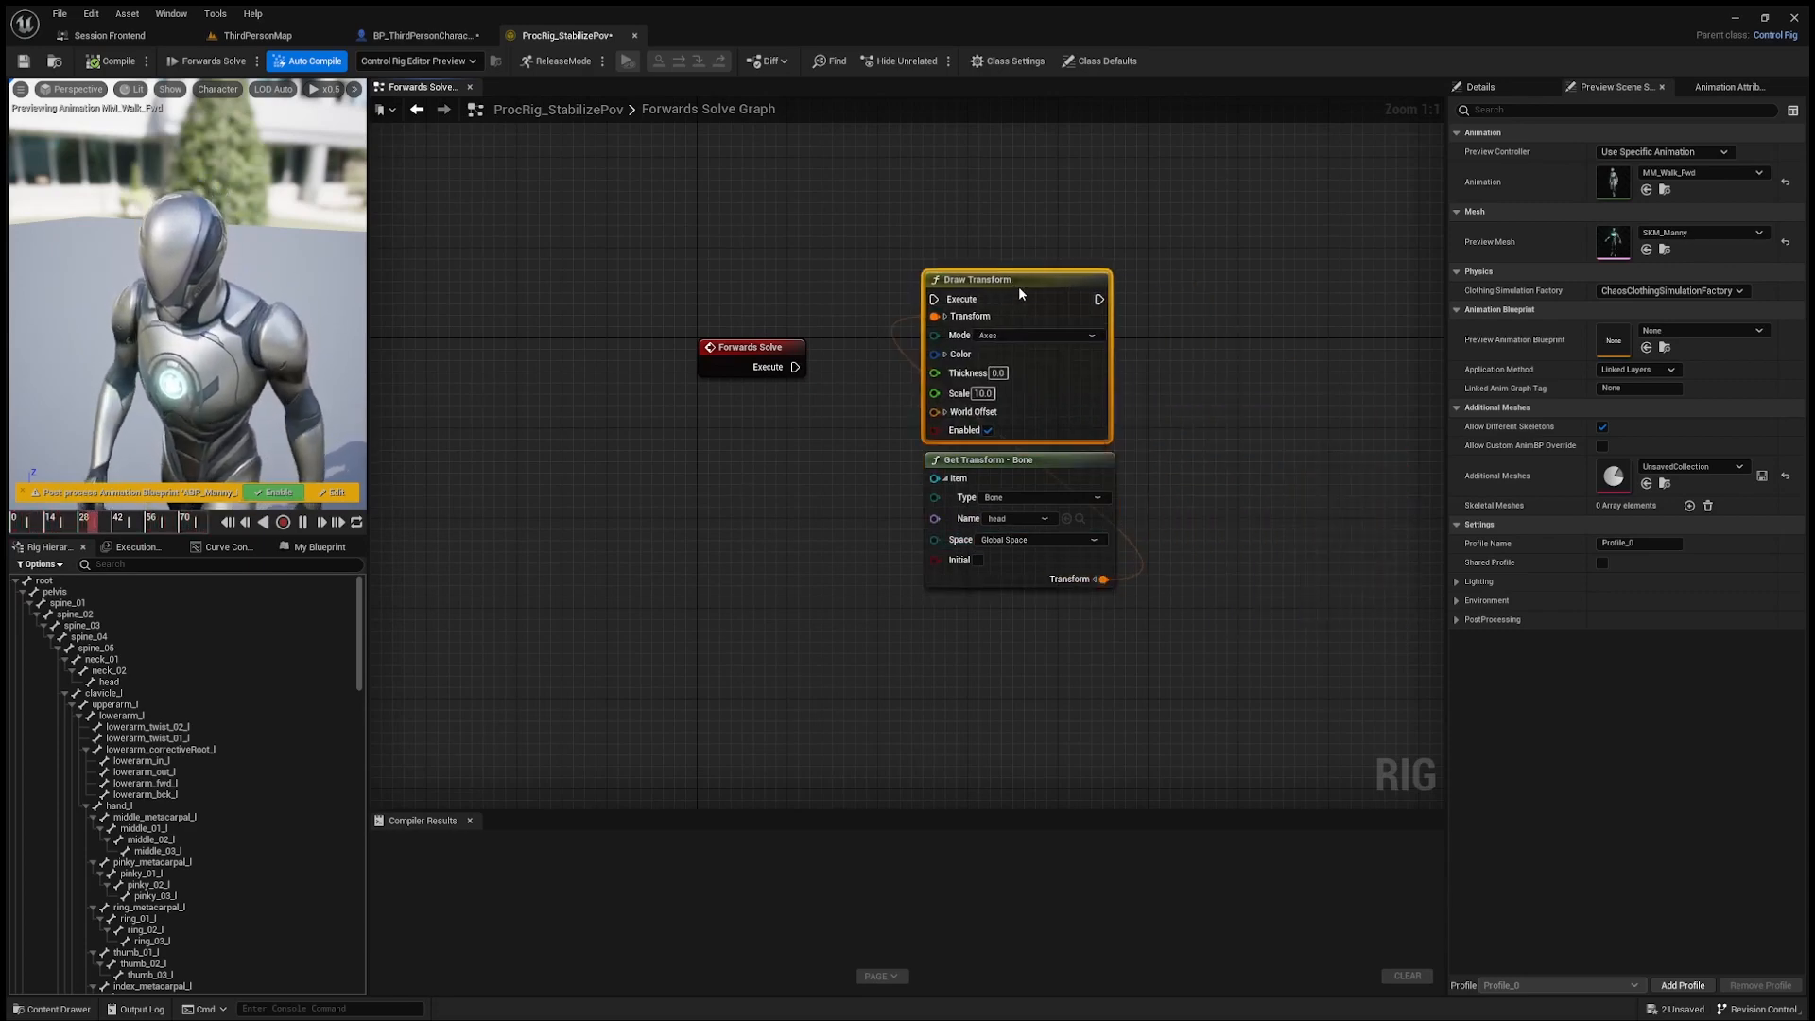
pyautogui.moveTo(795, 367); pyautogui.dragTo(934, 301)
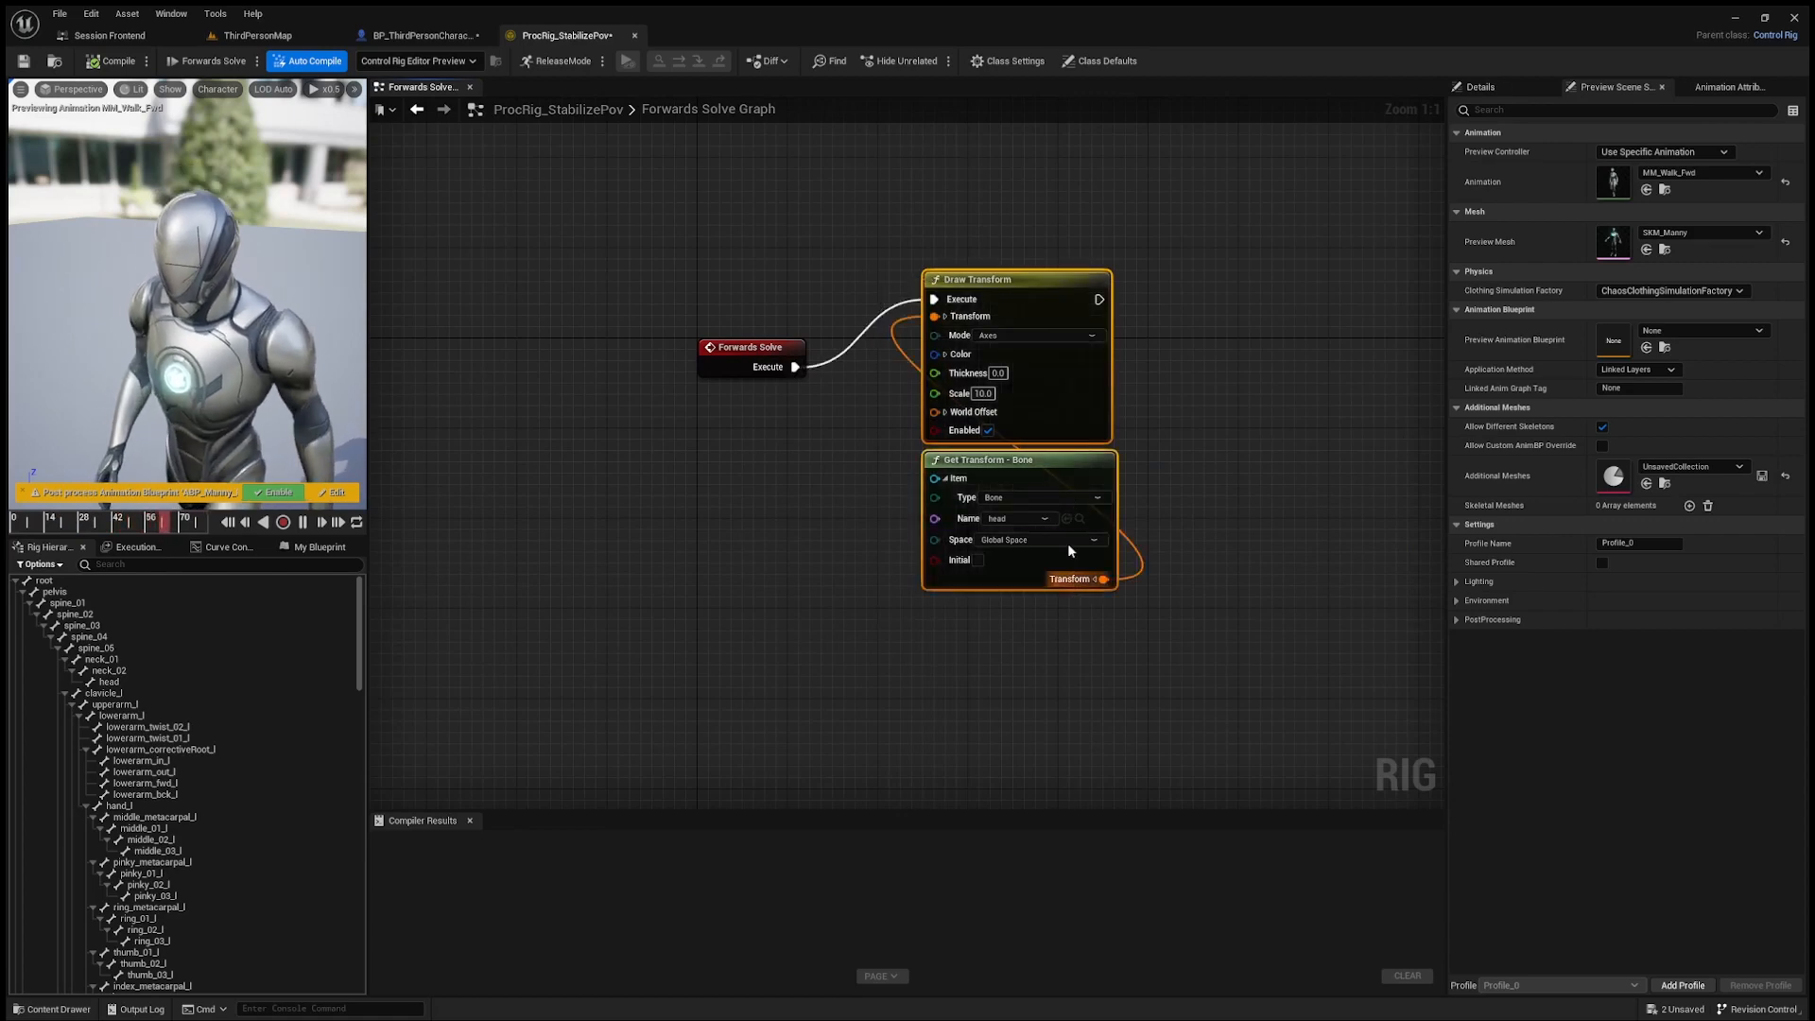
pyautogui.moveTo(1041, 279); pyautogui.dragTo(1007, 347)
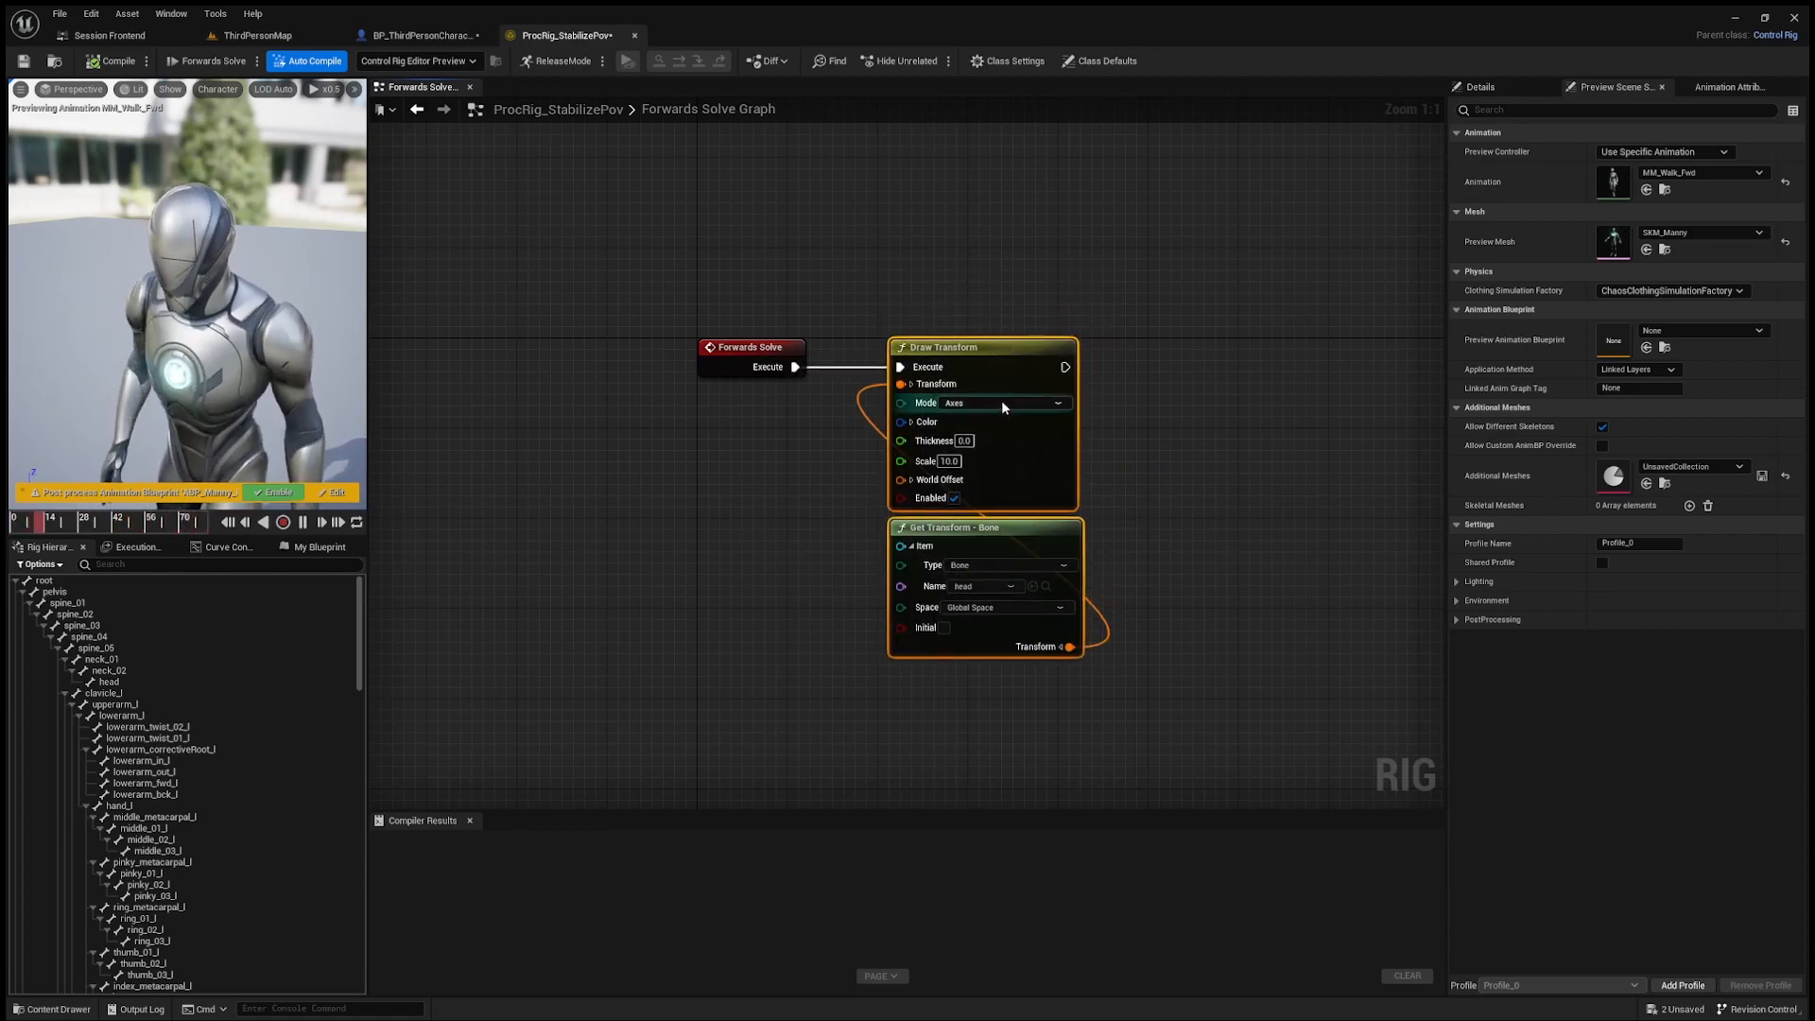
# Step: Set the Draw Transform node's mode to Point and its scale to 5
pyautogui.click(958, 417)
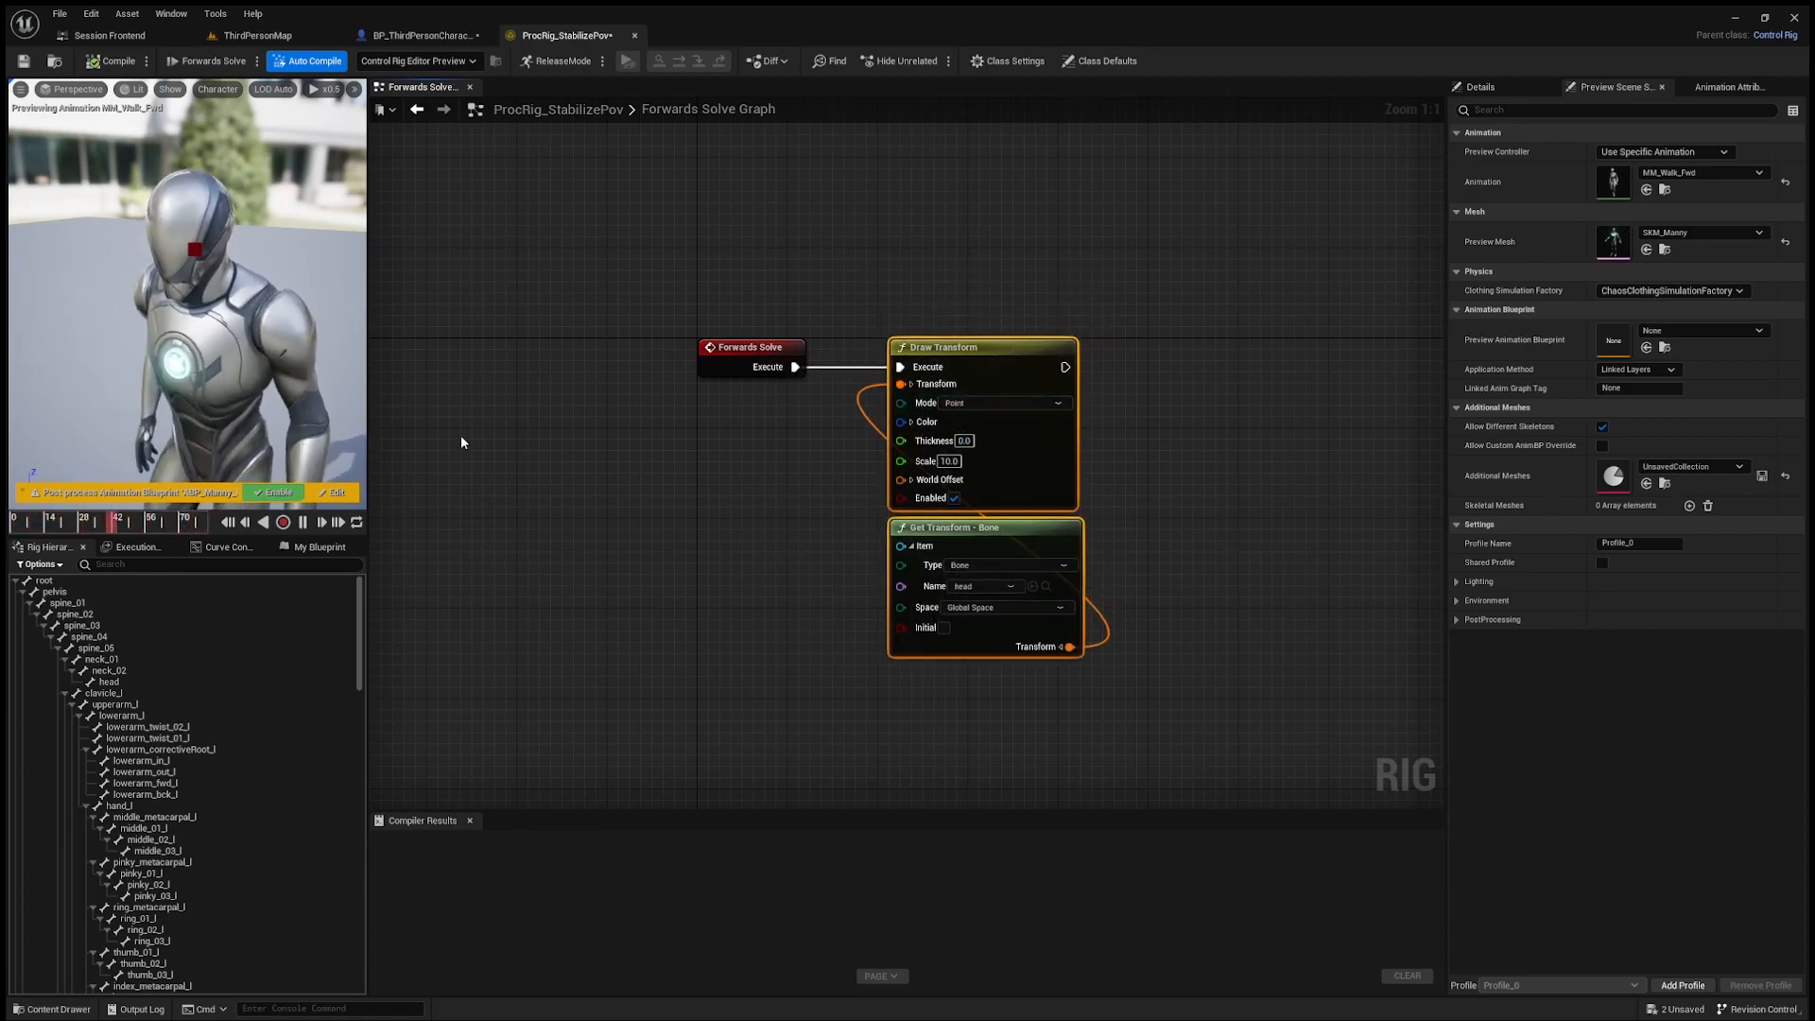
pyautogui.click(950, 462)
pyautogui.write('5')
pyautogui.press('Return')
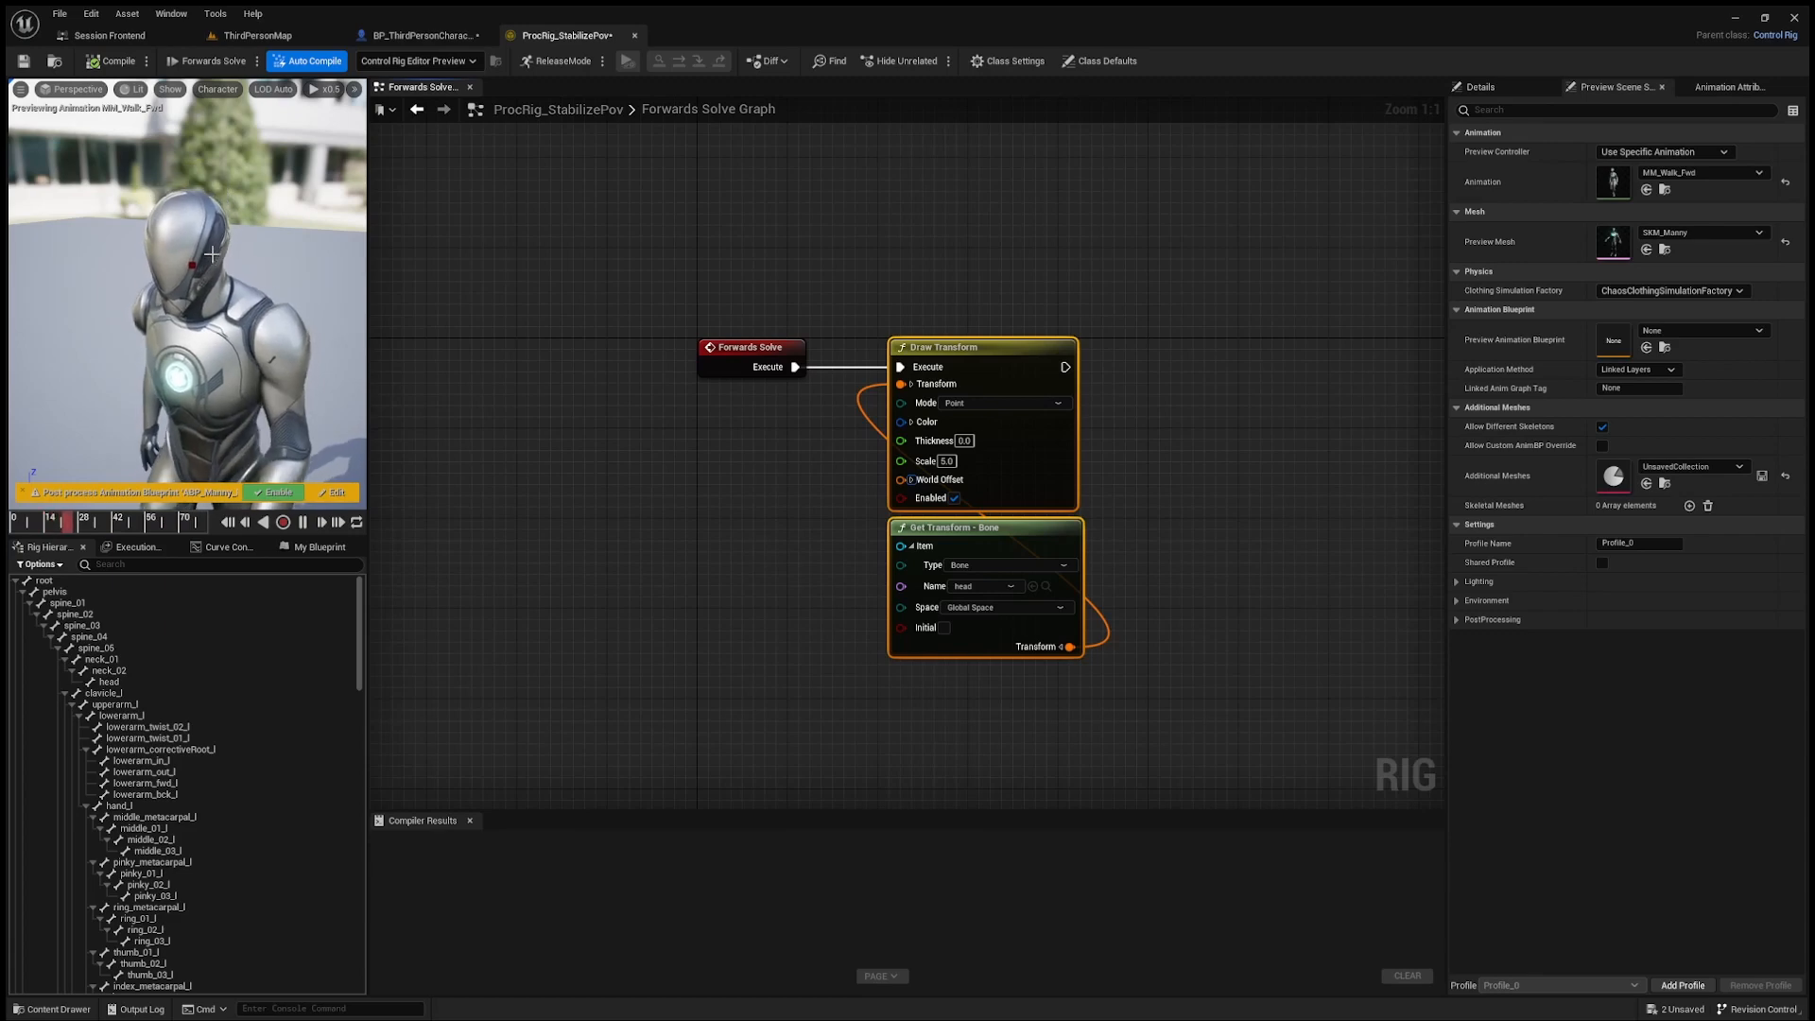
# Step: Promote the head bone's Transform output to a variable named HeadTarget, creating its setter node
pyautogui.moveTo(711, 482); pyautogui.dragTo(645, 448, button='right')
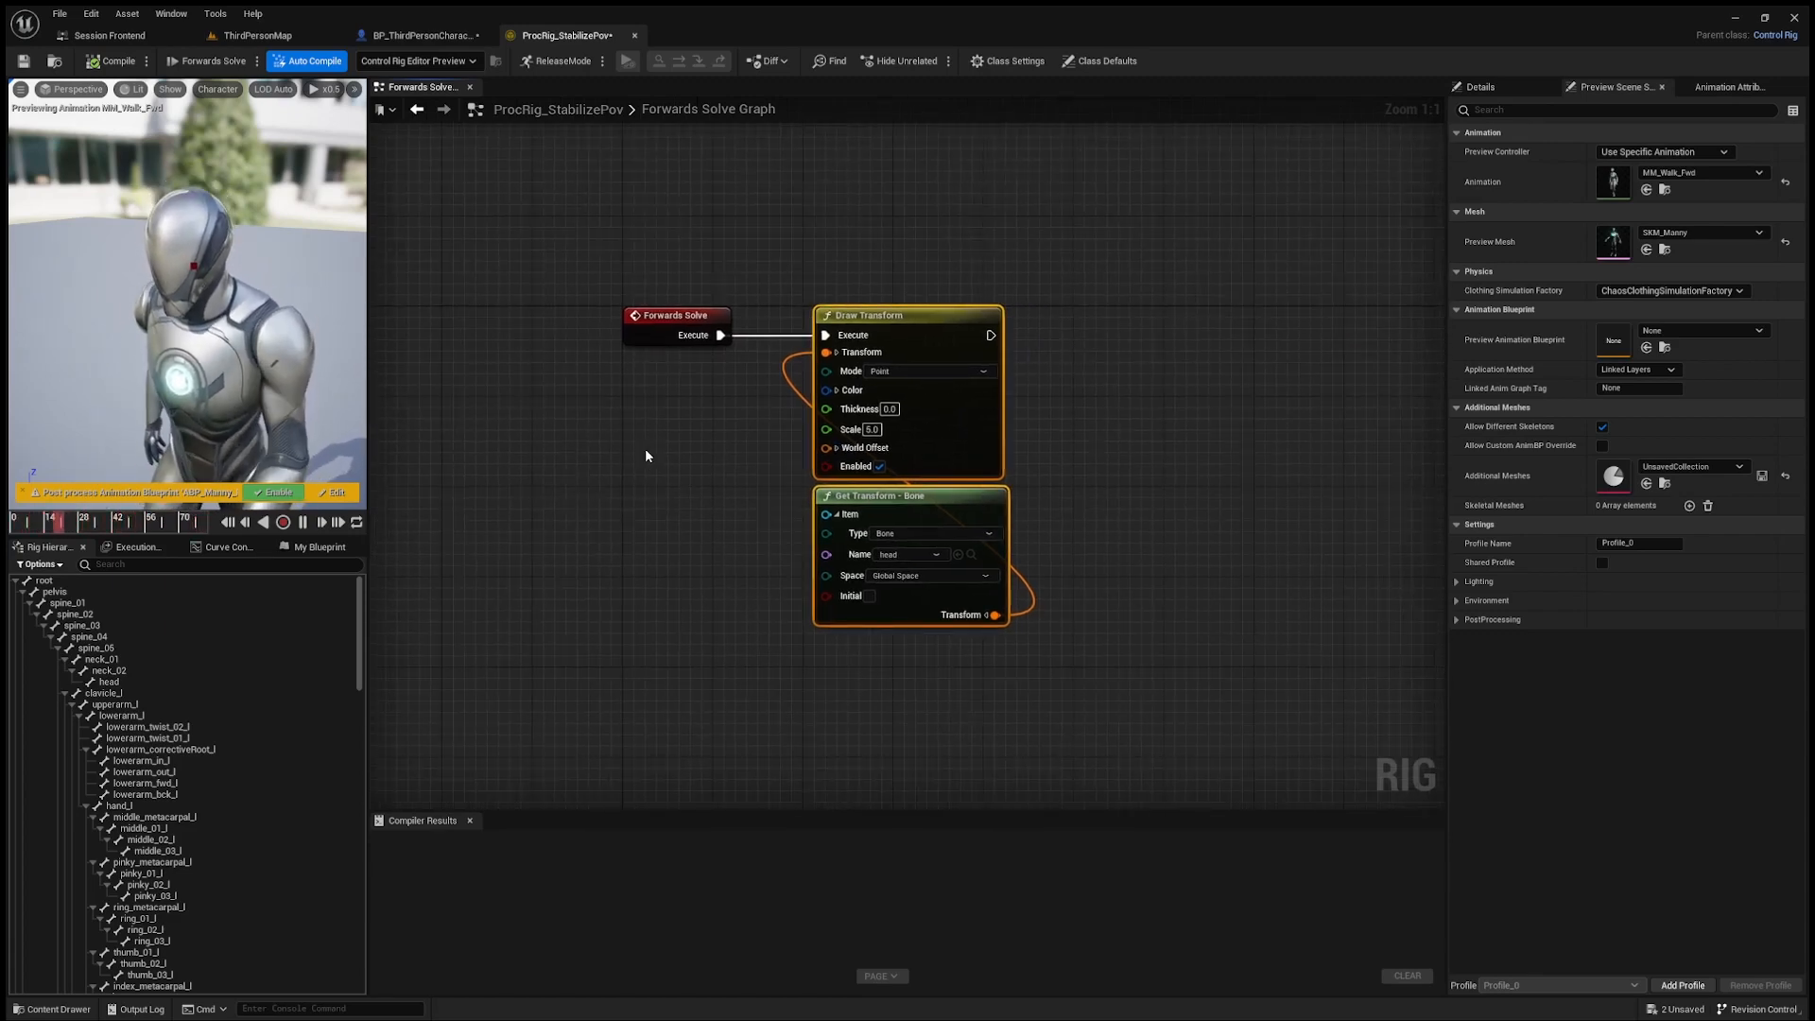
pyautogui.moveTo(1114, 574); pyautogui.dragTo(999, 567, button='right')
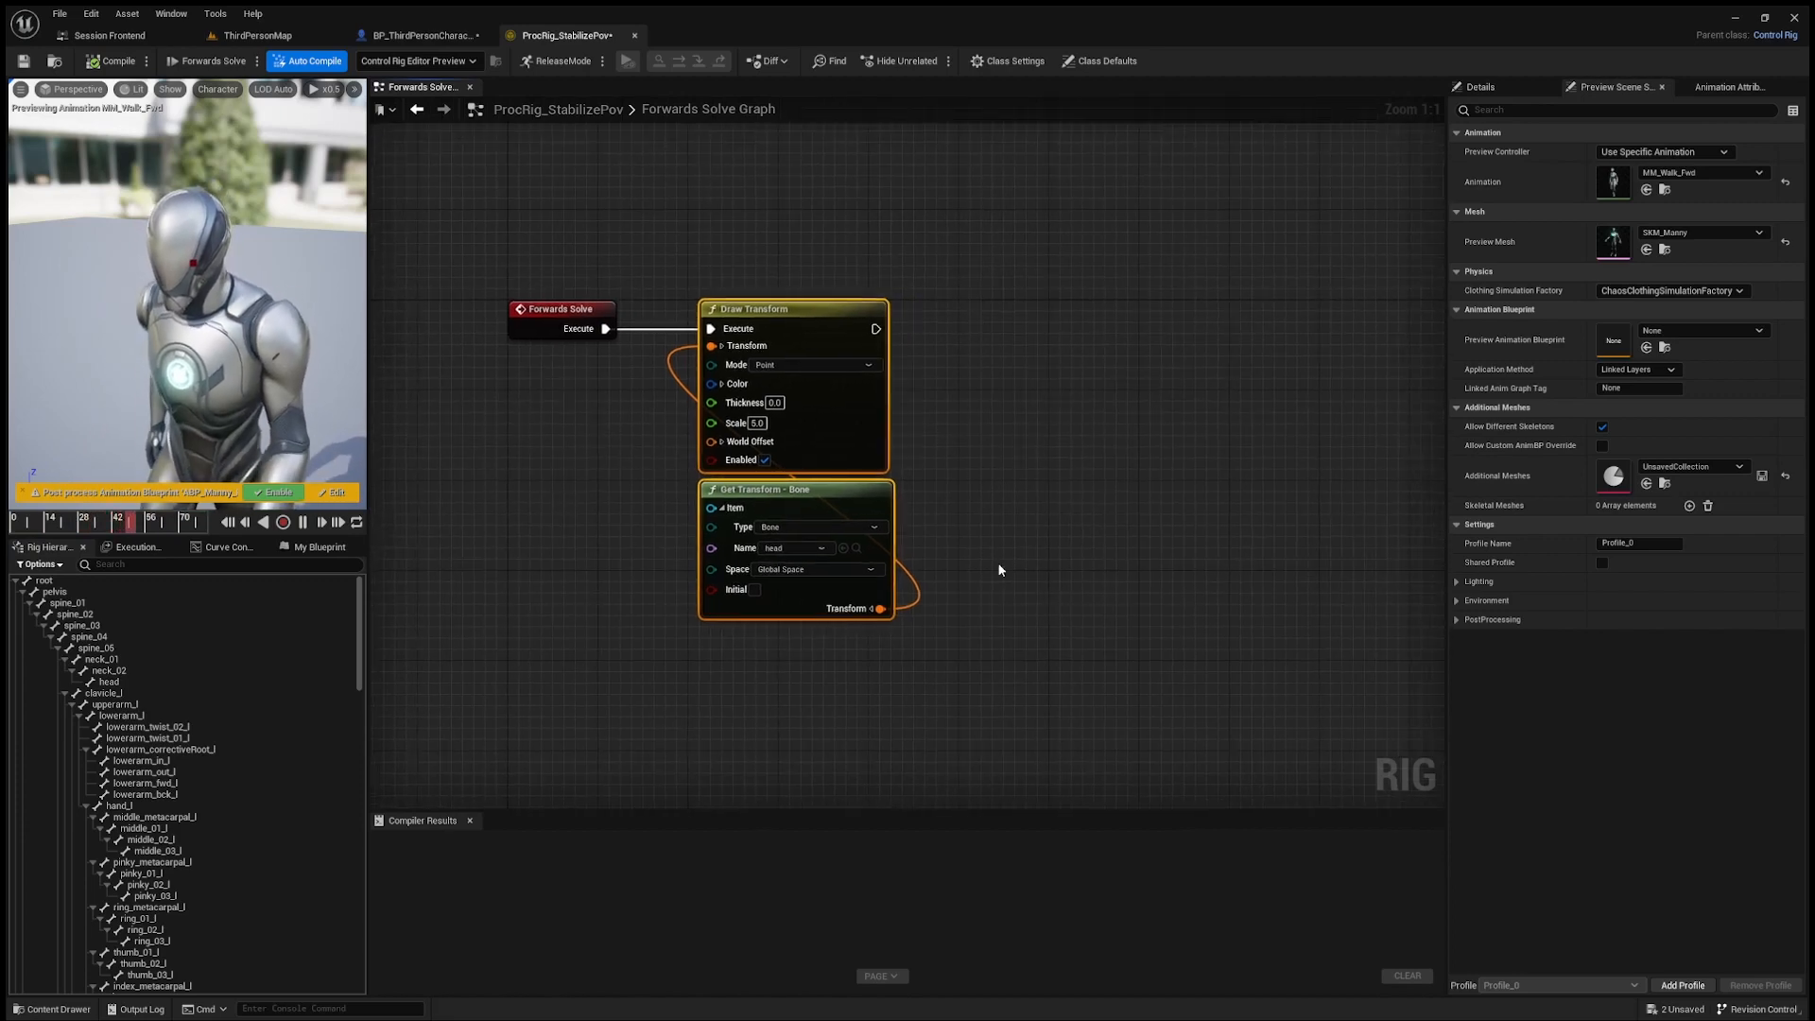
pyautogui.click(999, 567)
pyautogui.moveTo(883, 610); pyautogui.dragTo(1054, 461)
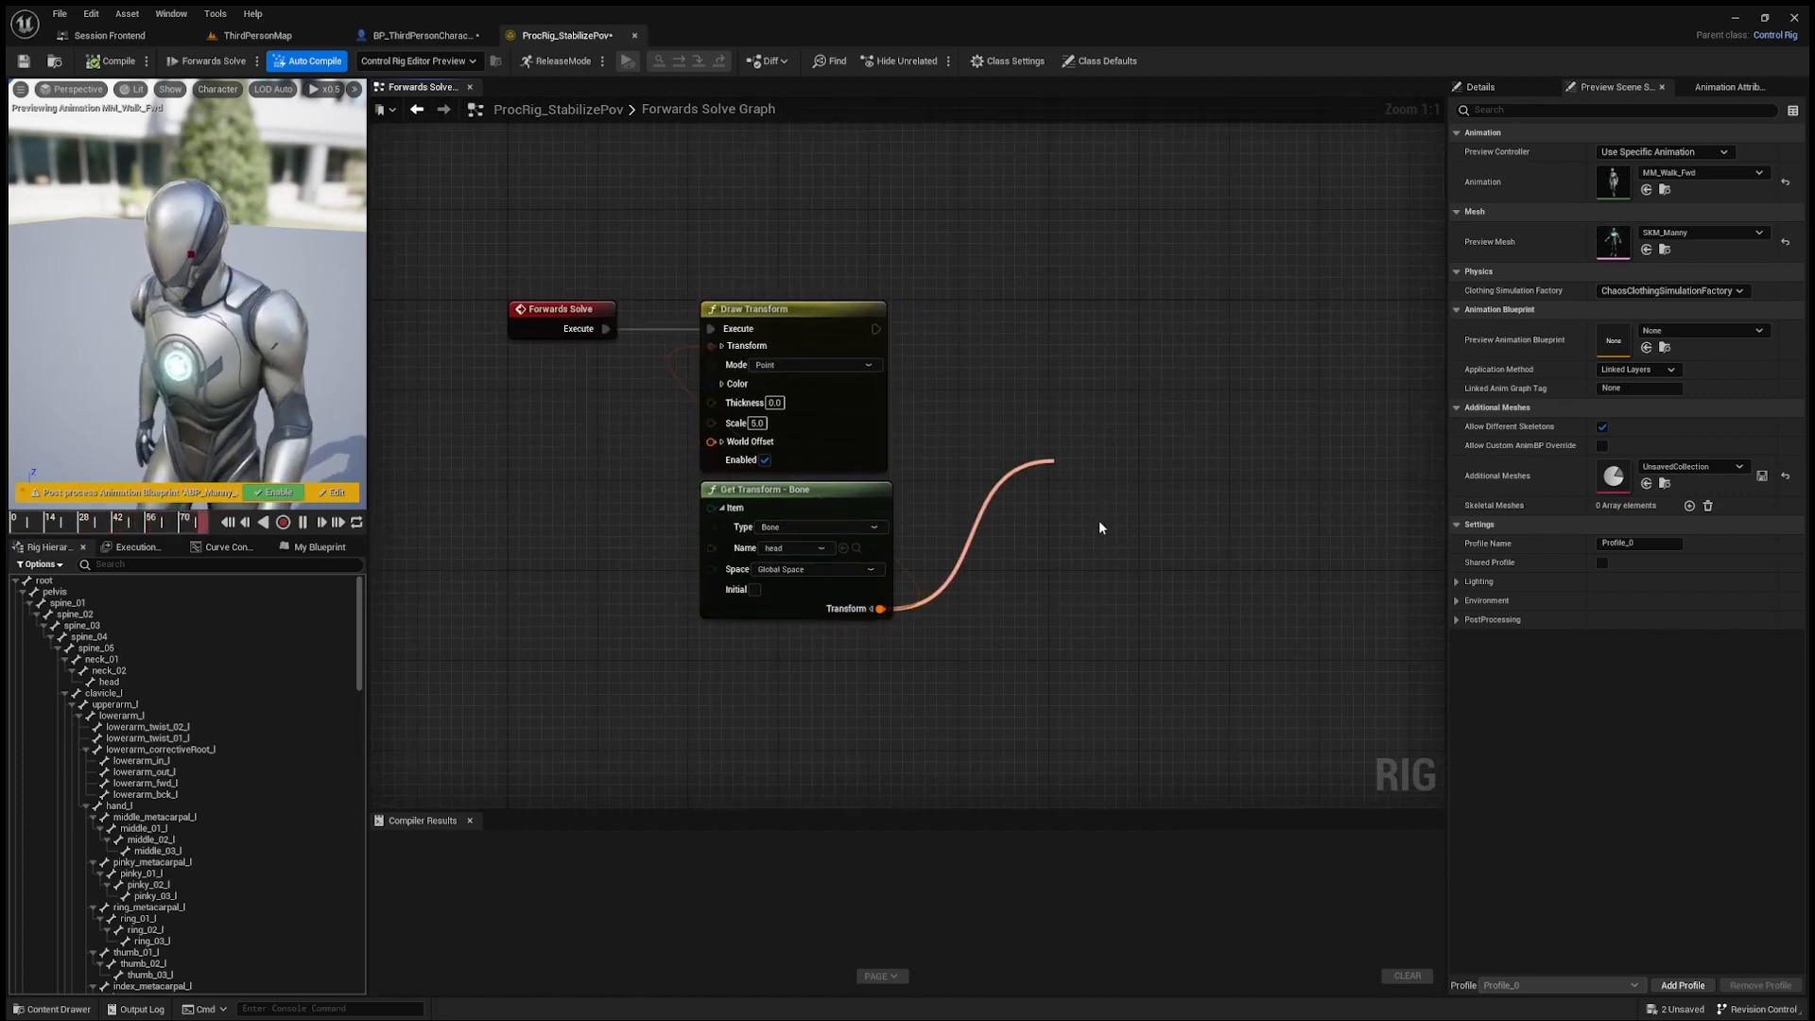
pyautogui.click(1105, 513)
pyautogui.click(318, 546)
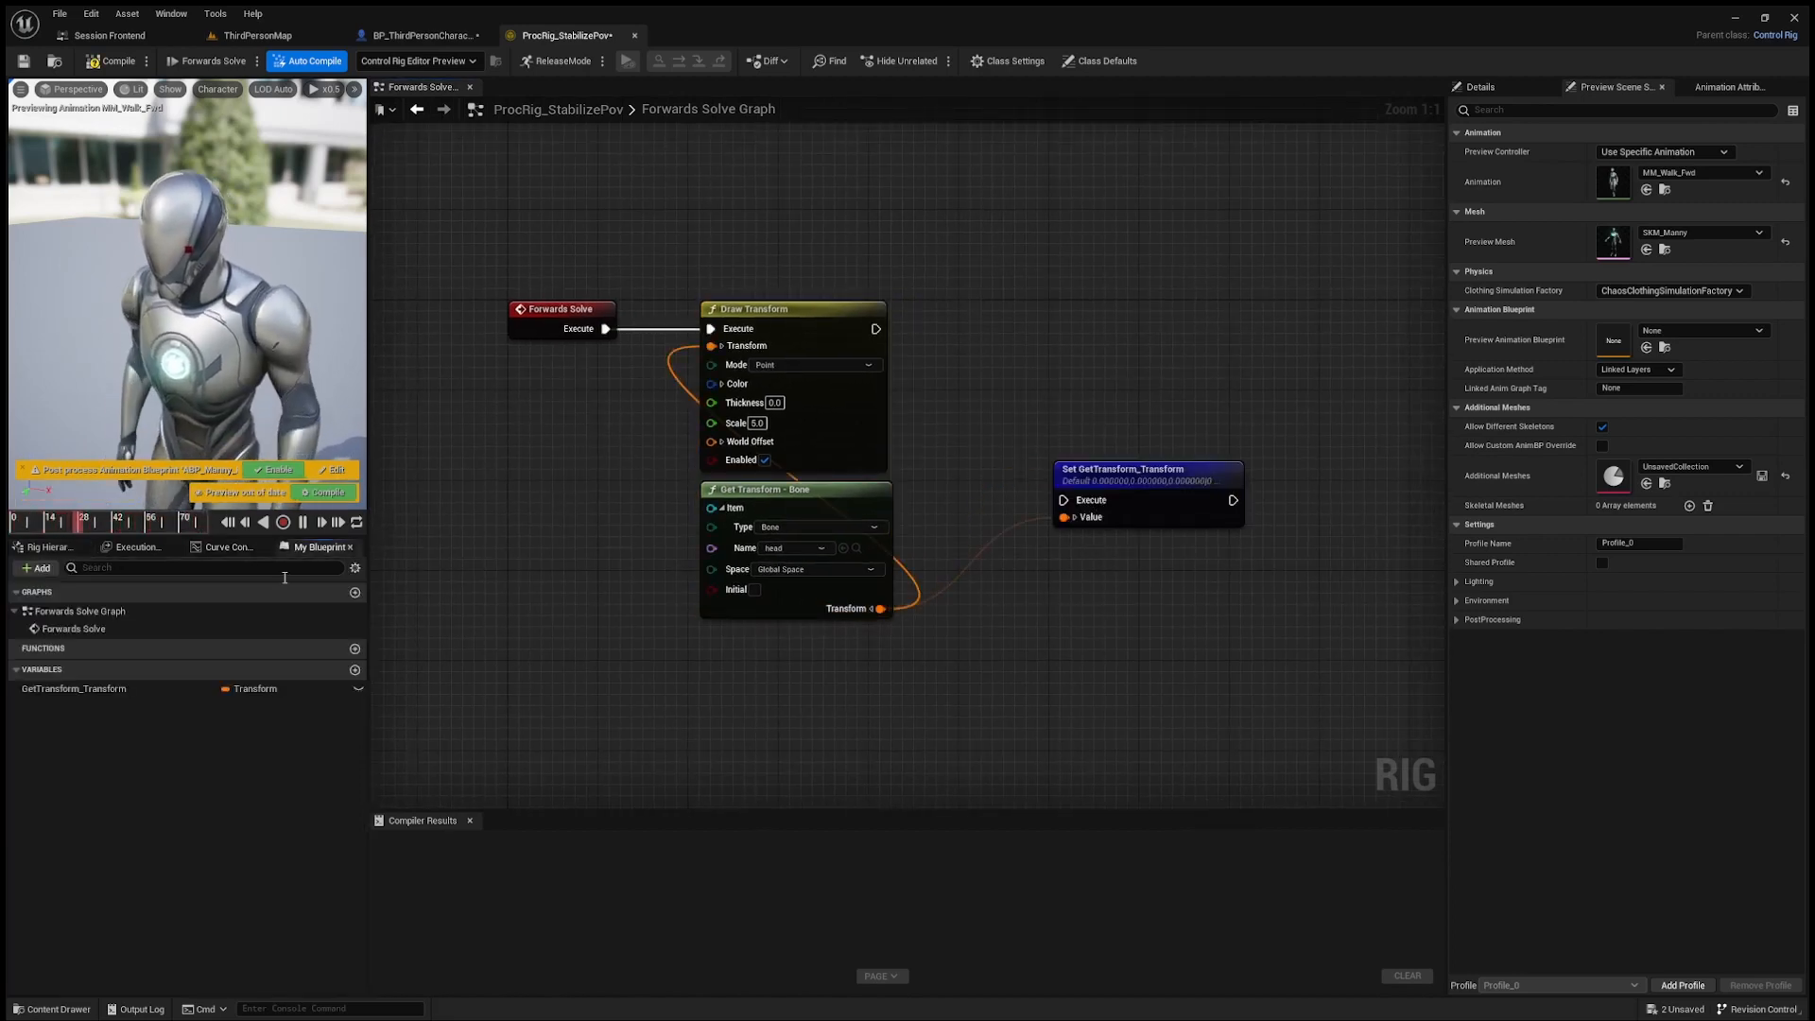
pyautogui.doubleClick(95, 690)
pyautogui.write('HeadTarget')
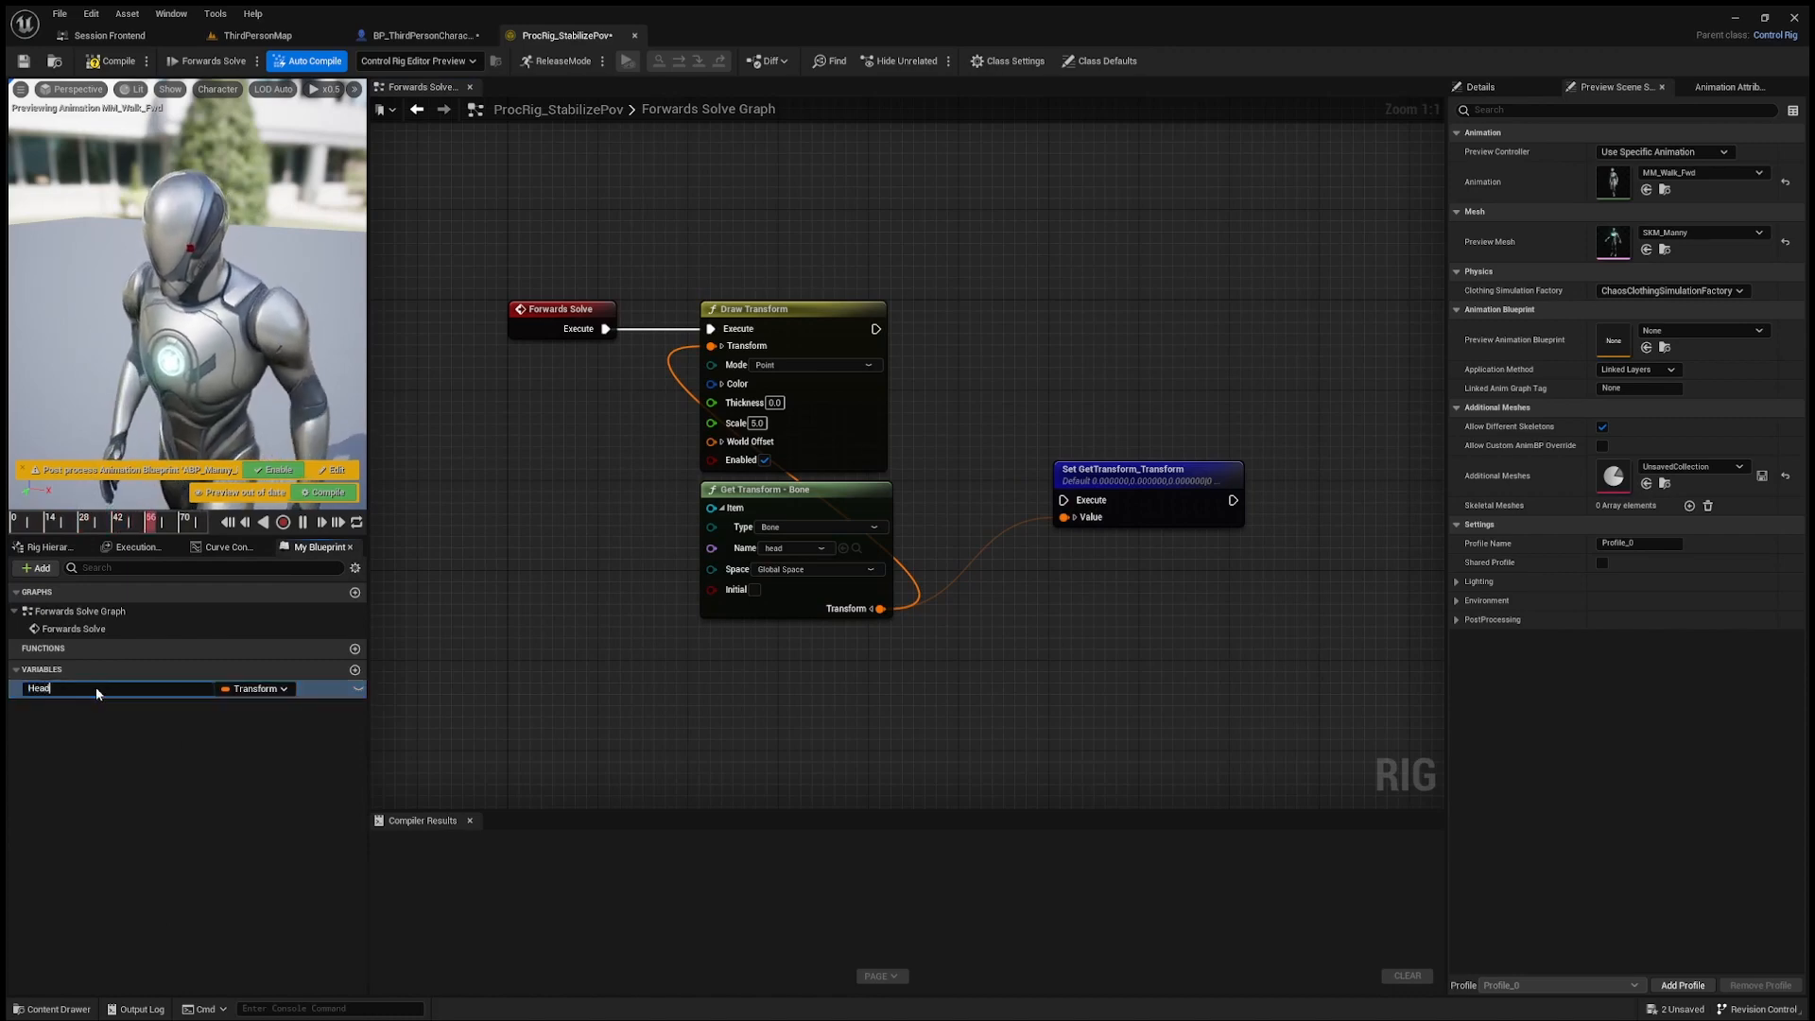
pyautogui.press('Return')
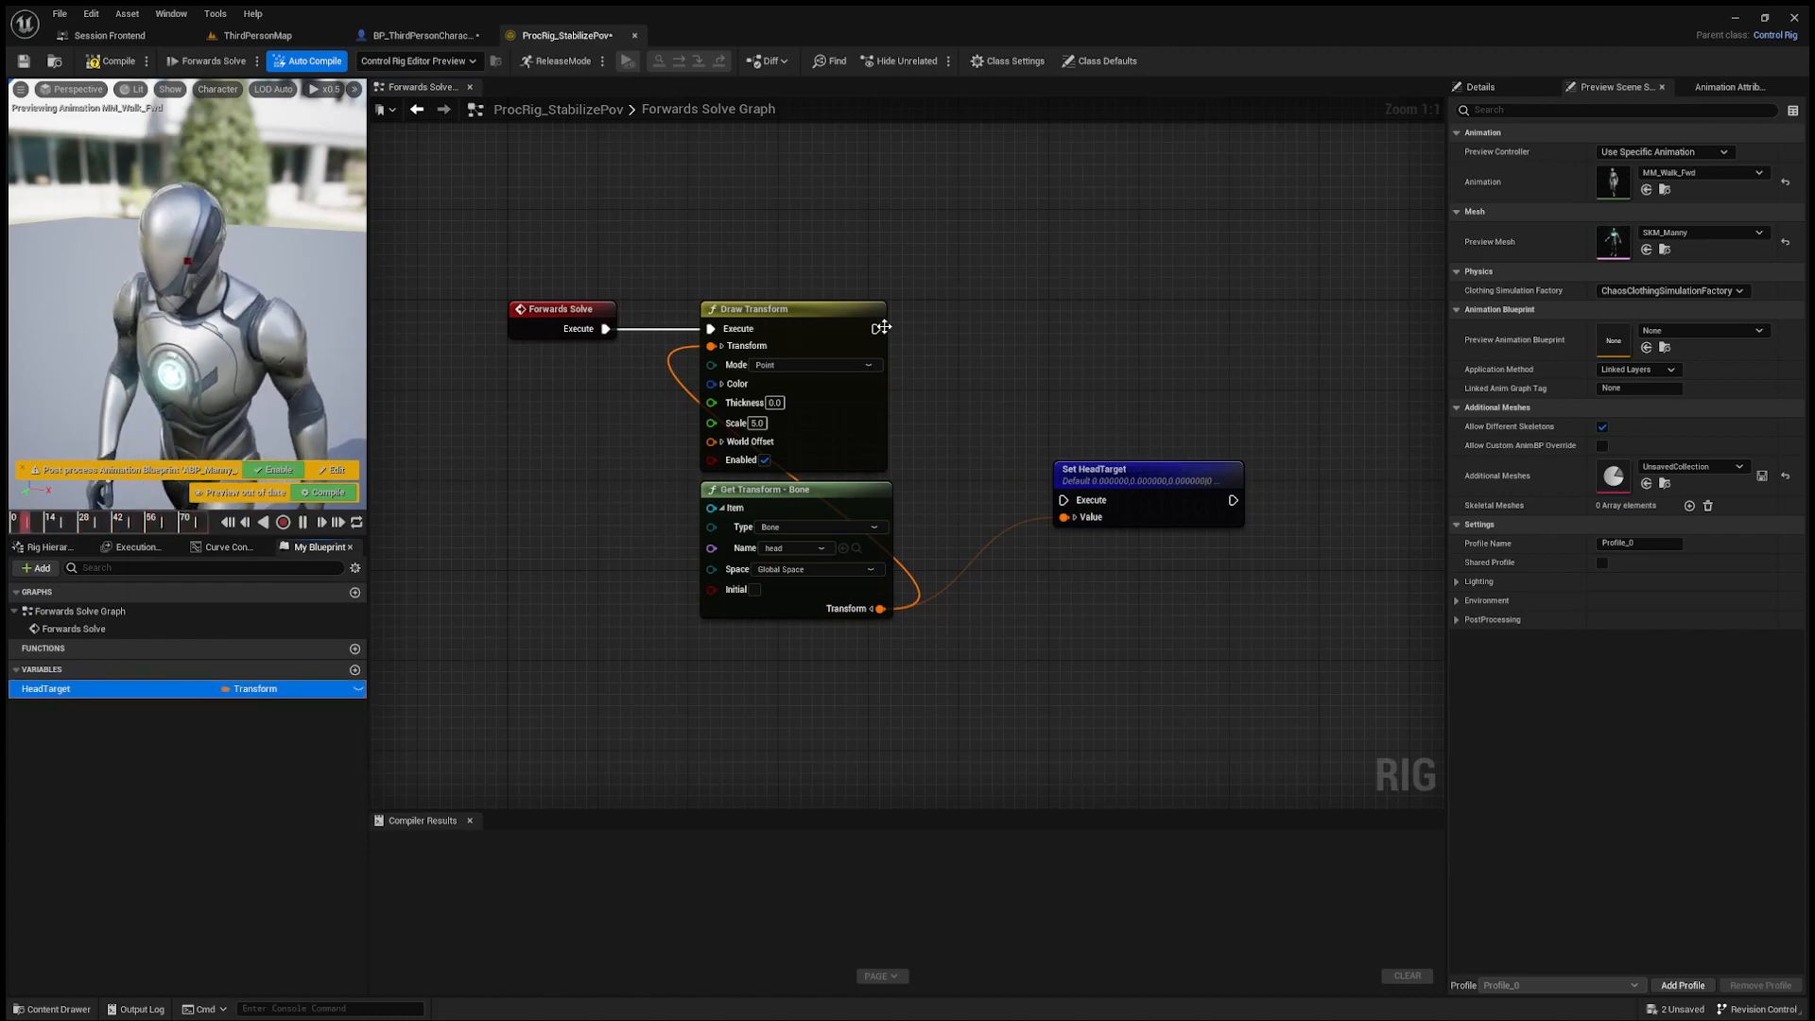
# Step: Connect Draw Transform's execution output to the Set HeadTarget node and line the node up beside it
pyautogui.moveTo(881, 327)
pyautogui.mouseDown()
pyautogui.moveTo(1062, 477)
pyautogui.moveTo(1064, 500)
pyautogui.moveTo(1053, 331)
pyautogui.mouseUp()
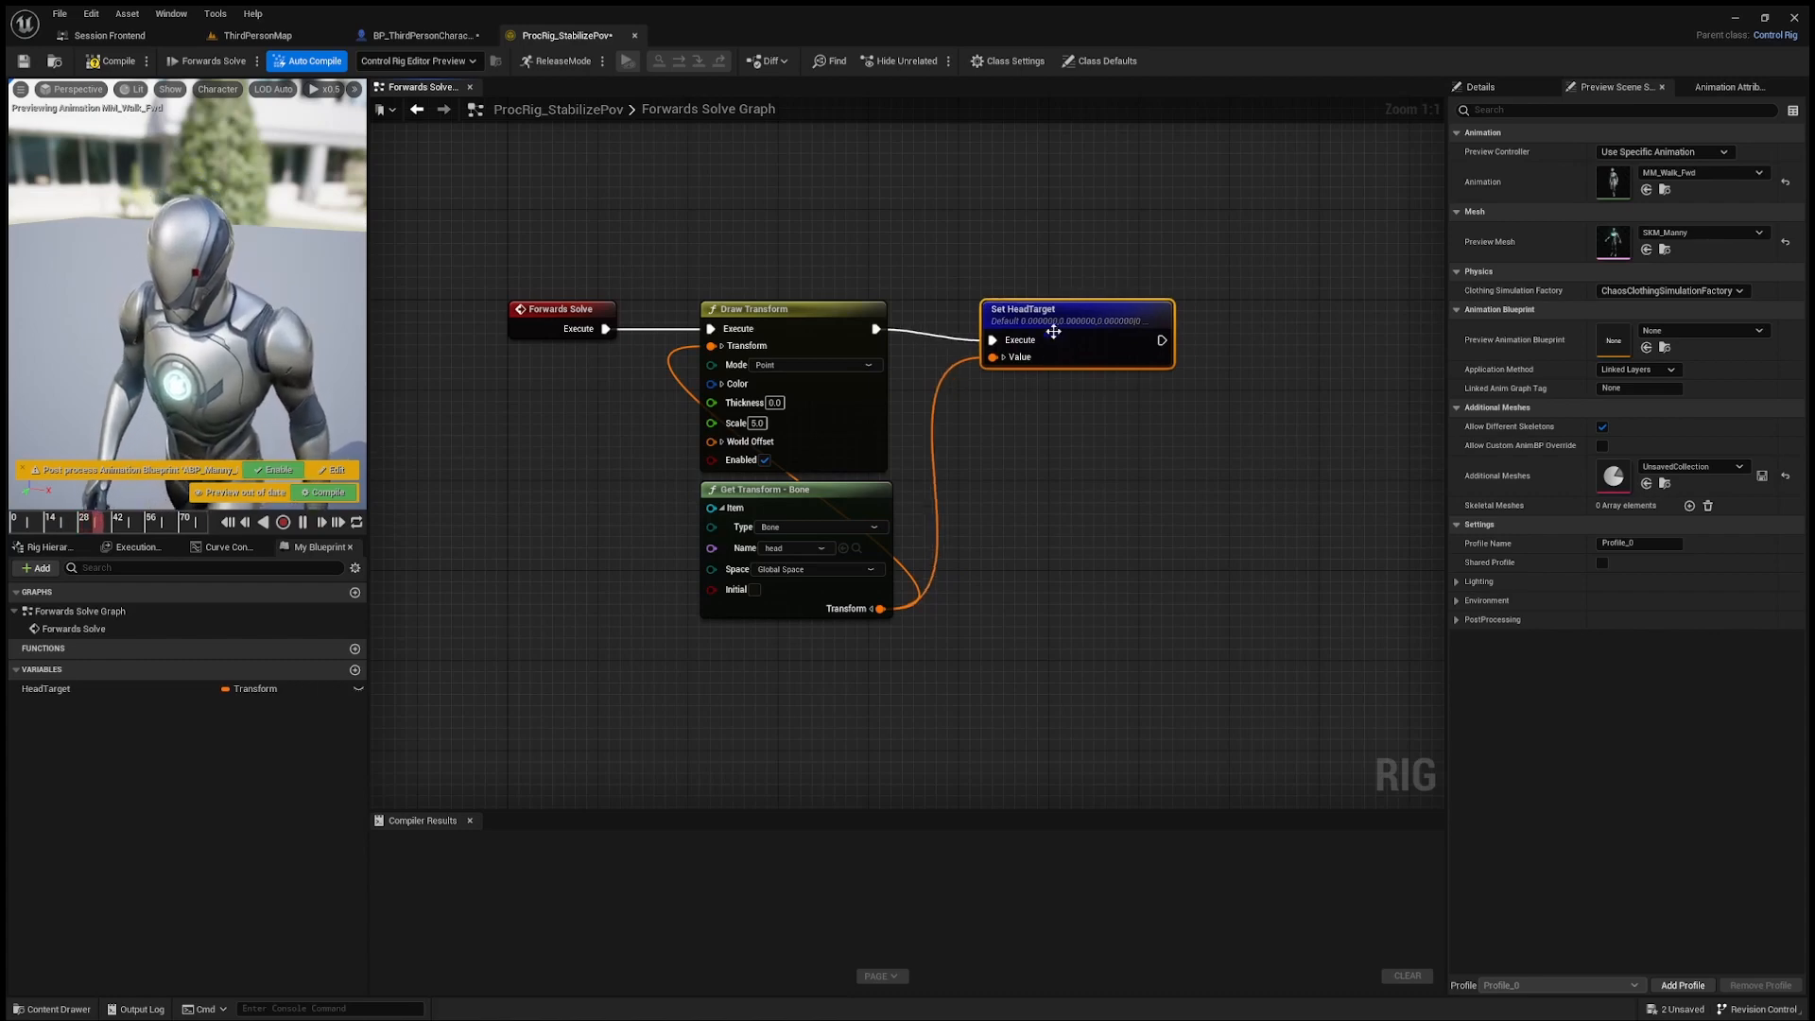
pyautogui.moveTo(1053, 332); pyautogui.dragTo(923, 326, button='right')
pyautogui.press('q')
pyautogui.moveTo(936, 417); pyautogui.dragTo(831, 413, button='right')
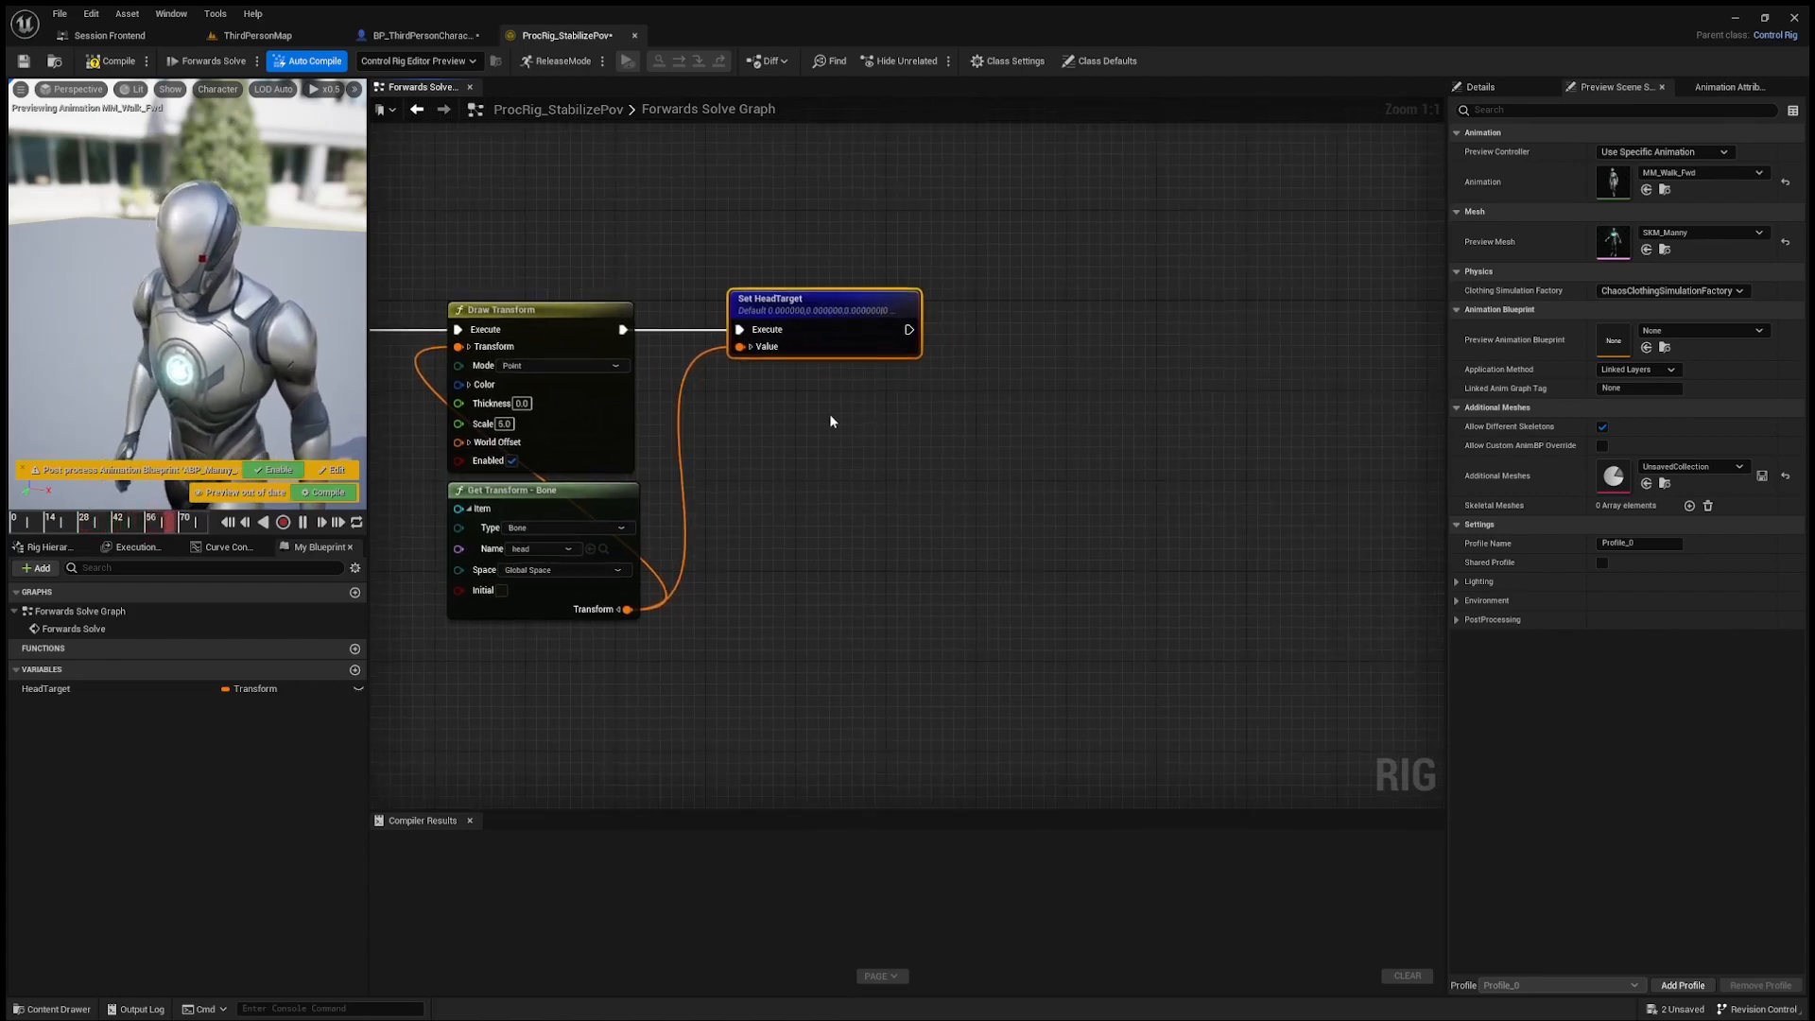
# Step: Duplicate the Draw Transform node, place the copy after Set HeadTarget, and connect their execution pins
pyautogui.click(577, 309)
pyautogui.hotkey('ctrl', 'c')
pyautogui.hotkey('ctrl', 'v')
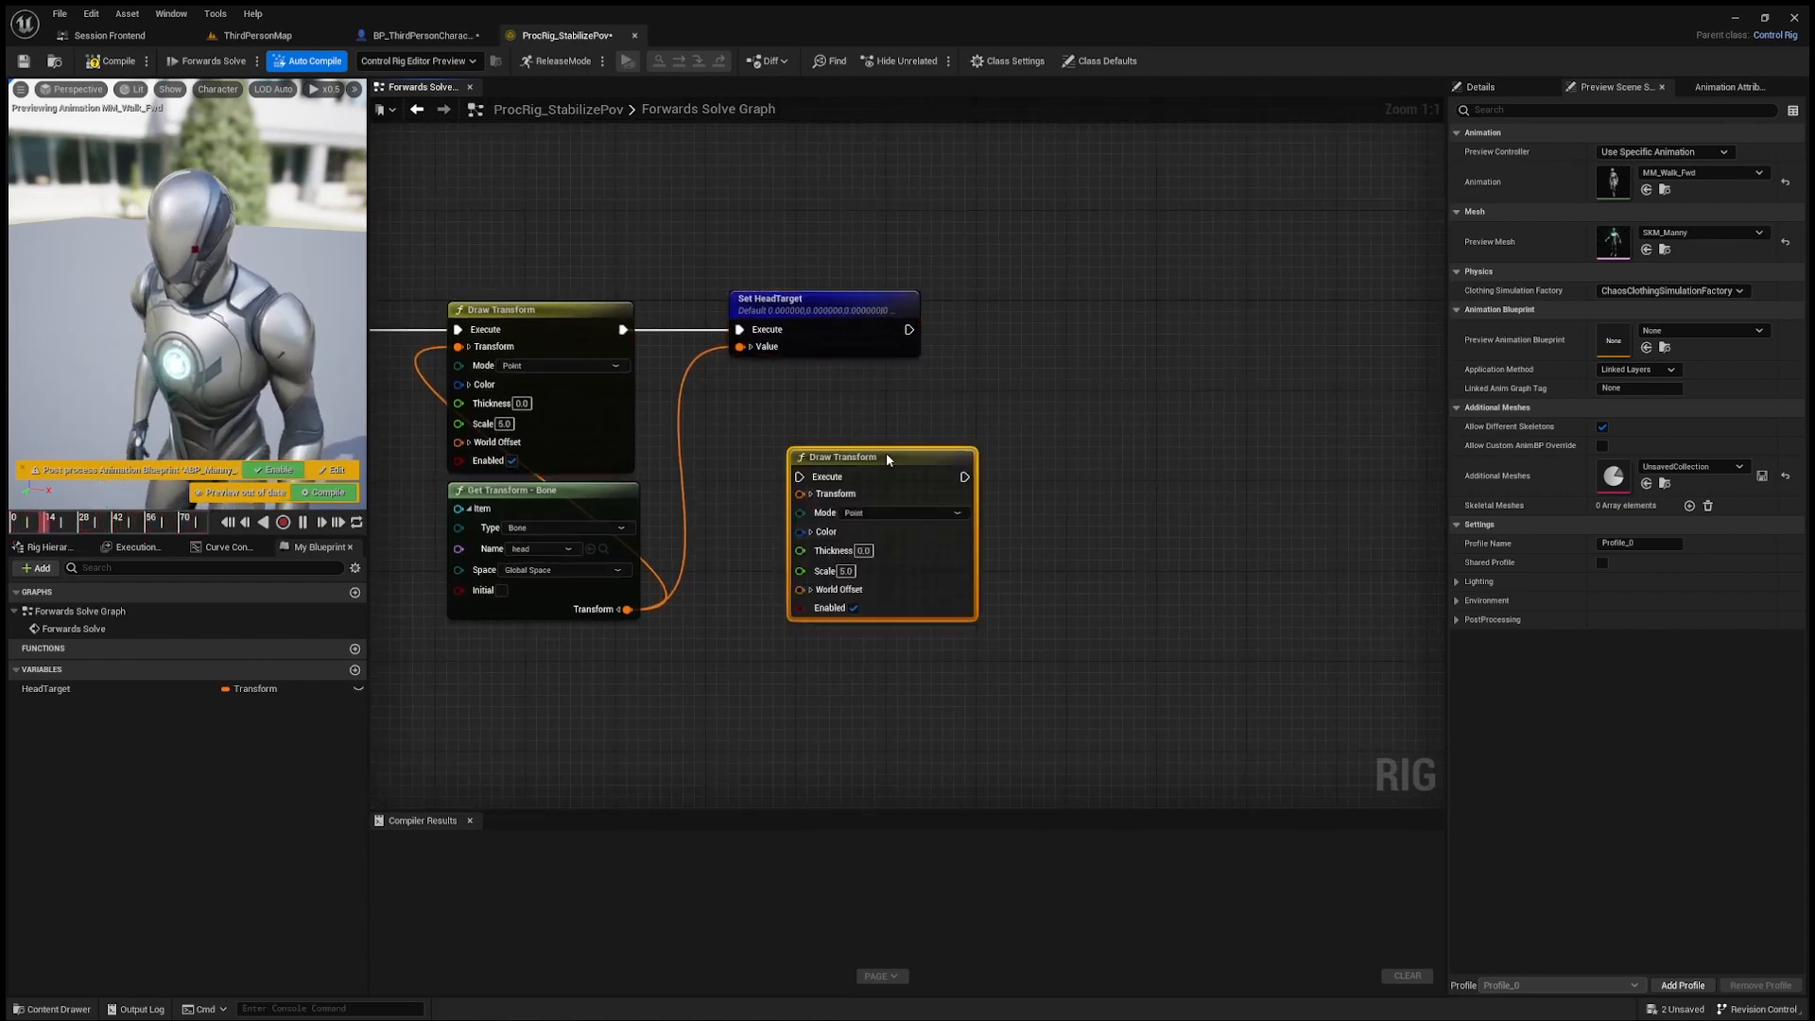
pyautogui.moveTo(889, 455); pyautogui.dragTo(1099, 355)
pyautogui.moveTo(910, 330)
pyautogui.mouseDown()
pyautogui.moveTo(1010, 374)
pyautogui.moveTo(1108, 313)
pyautogui.mouseUp()
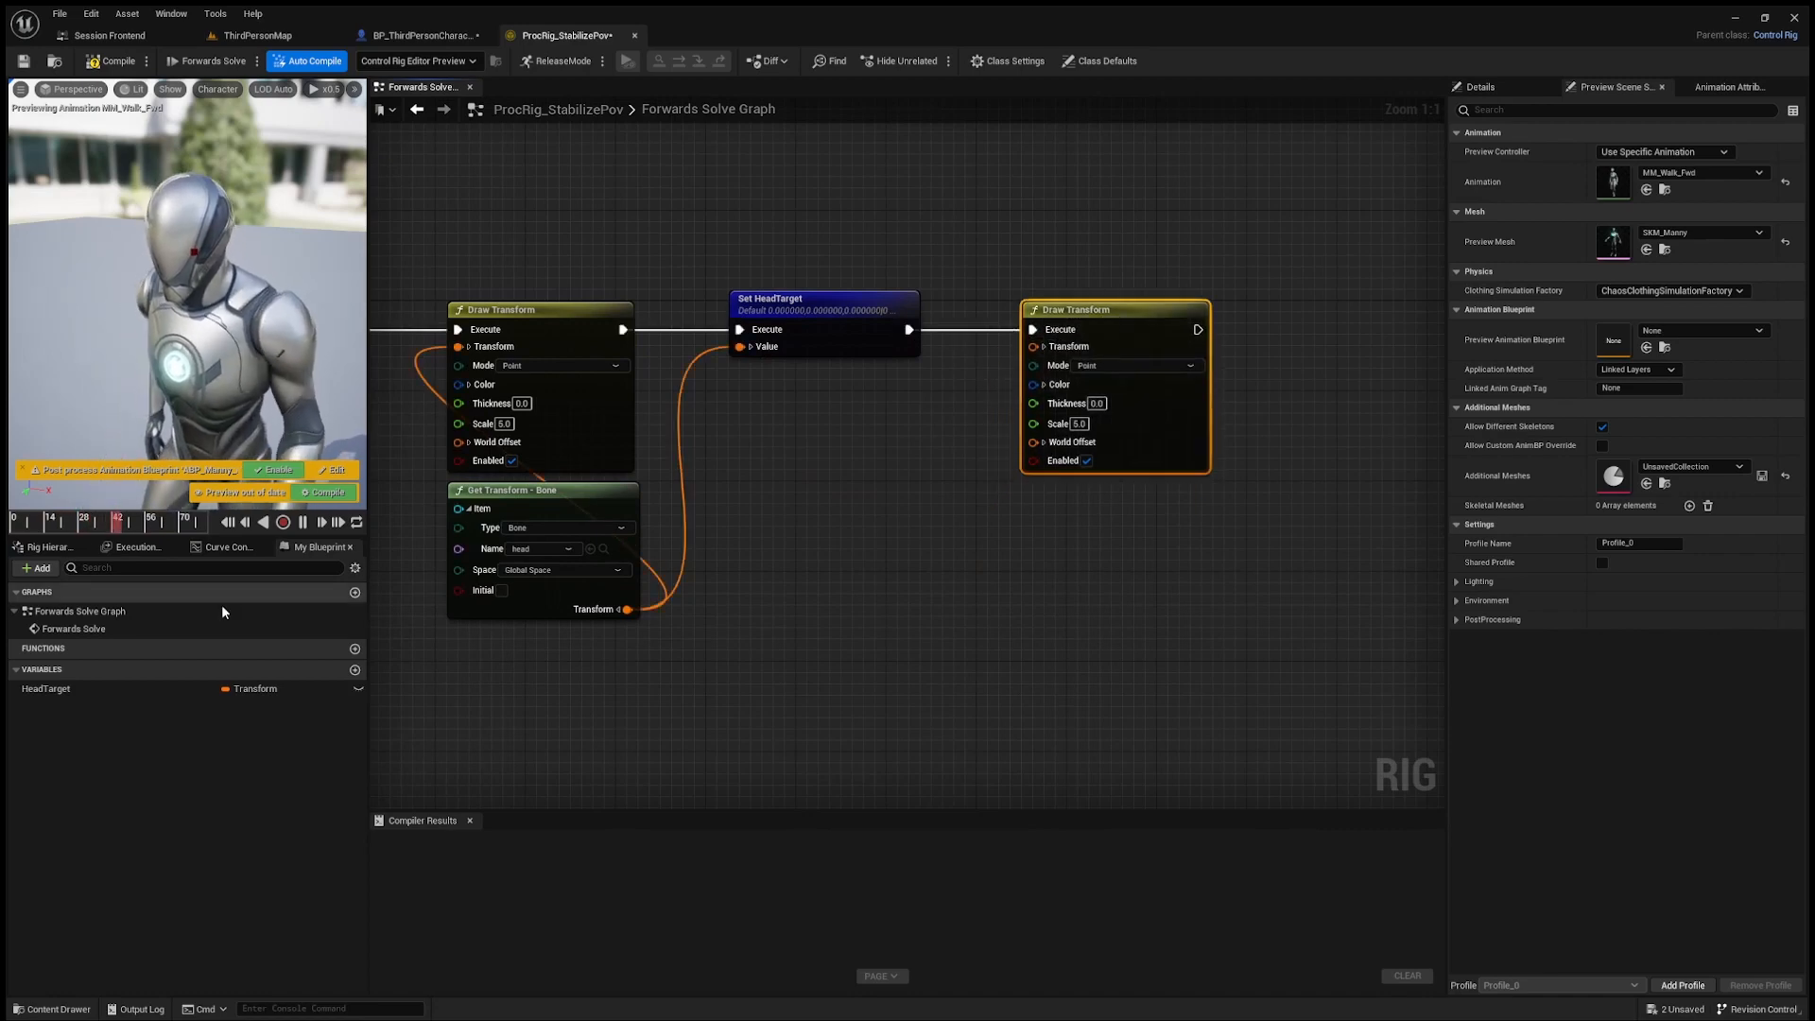
# Step: Add a Get HeadTarget node below the second Draw Transform and connect its value to the World Offset input
pyautogui.moveTo(101, 689); pyautogui.dragTo(1041, 629)
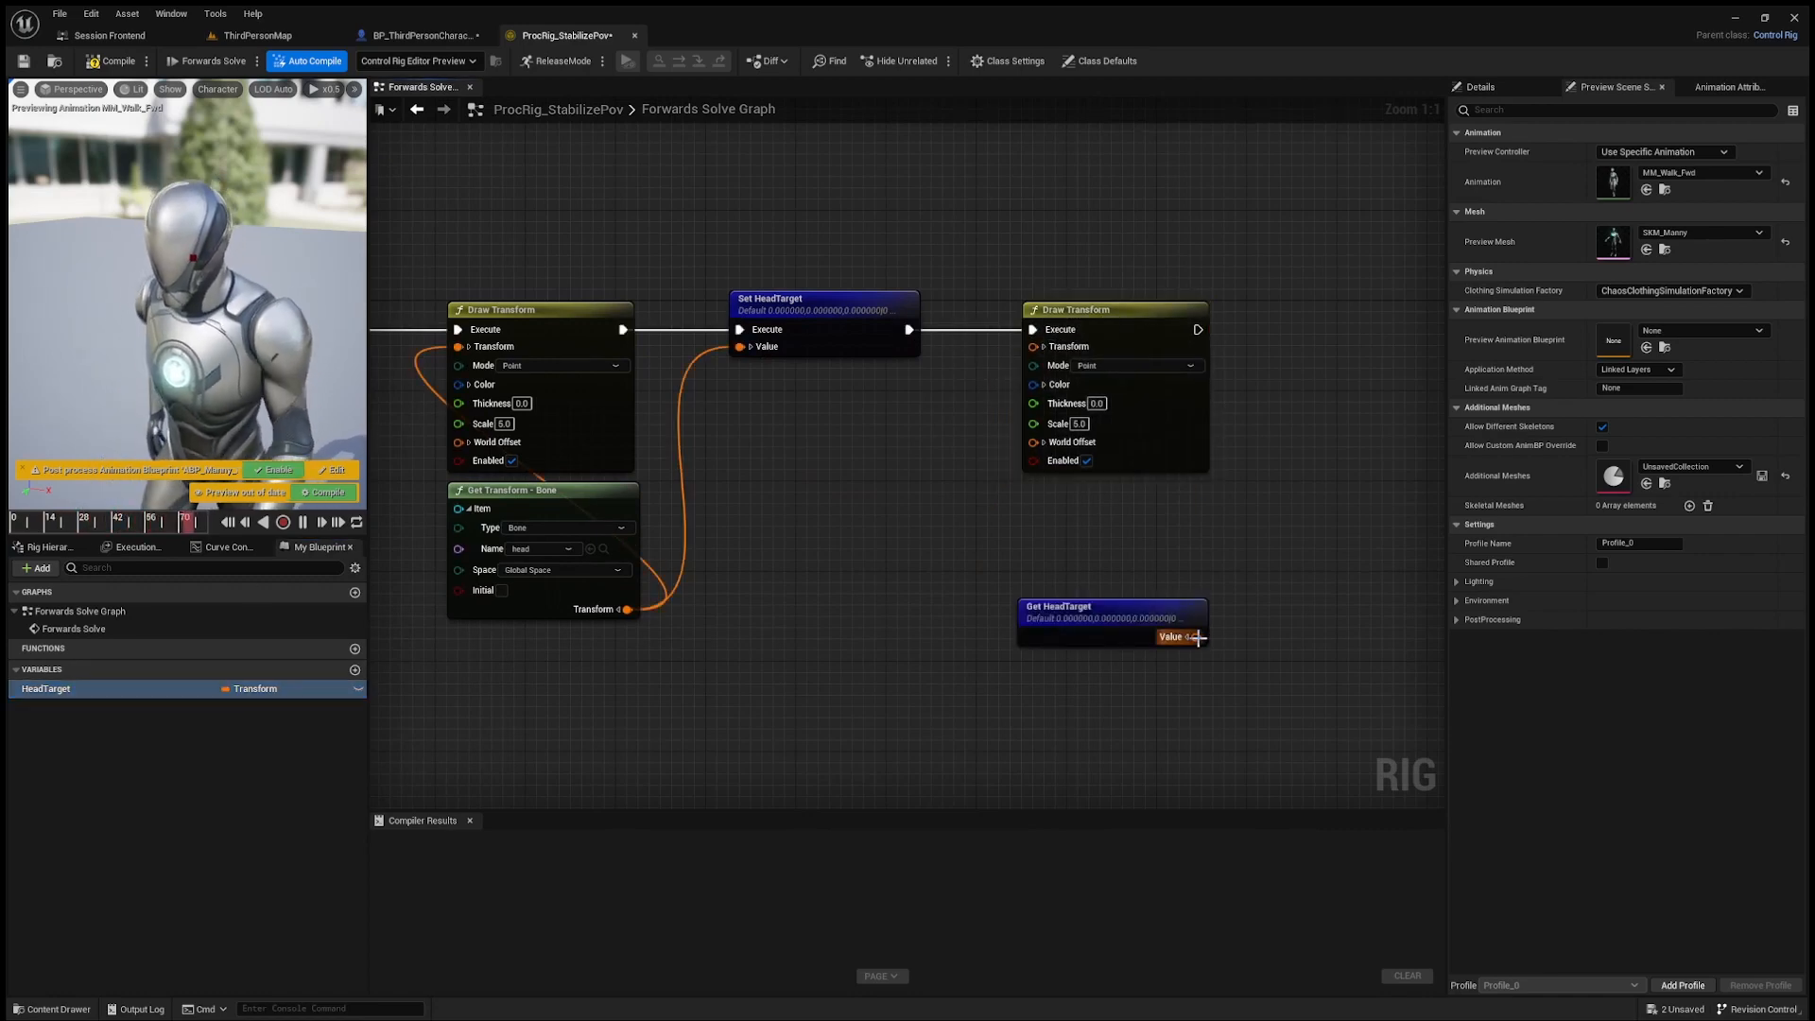
pyautogui.moveTo(1196, 637); pyautogui.dragTo(1033, 442)
pyautogui.moveTo(1090, 619)
pyautogui.mouseDown()
pyautogui.moveTo(1082, 478)
pyautogui.moveTo(1105, 501)
pyautogui.mouseUp()
# Step: Change the second Draw Transform's color to green with red 0 and green 1, and compile the rig
pyautogui.click(1071, 315)
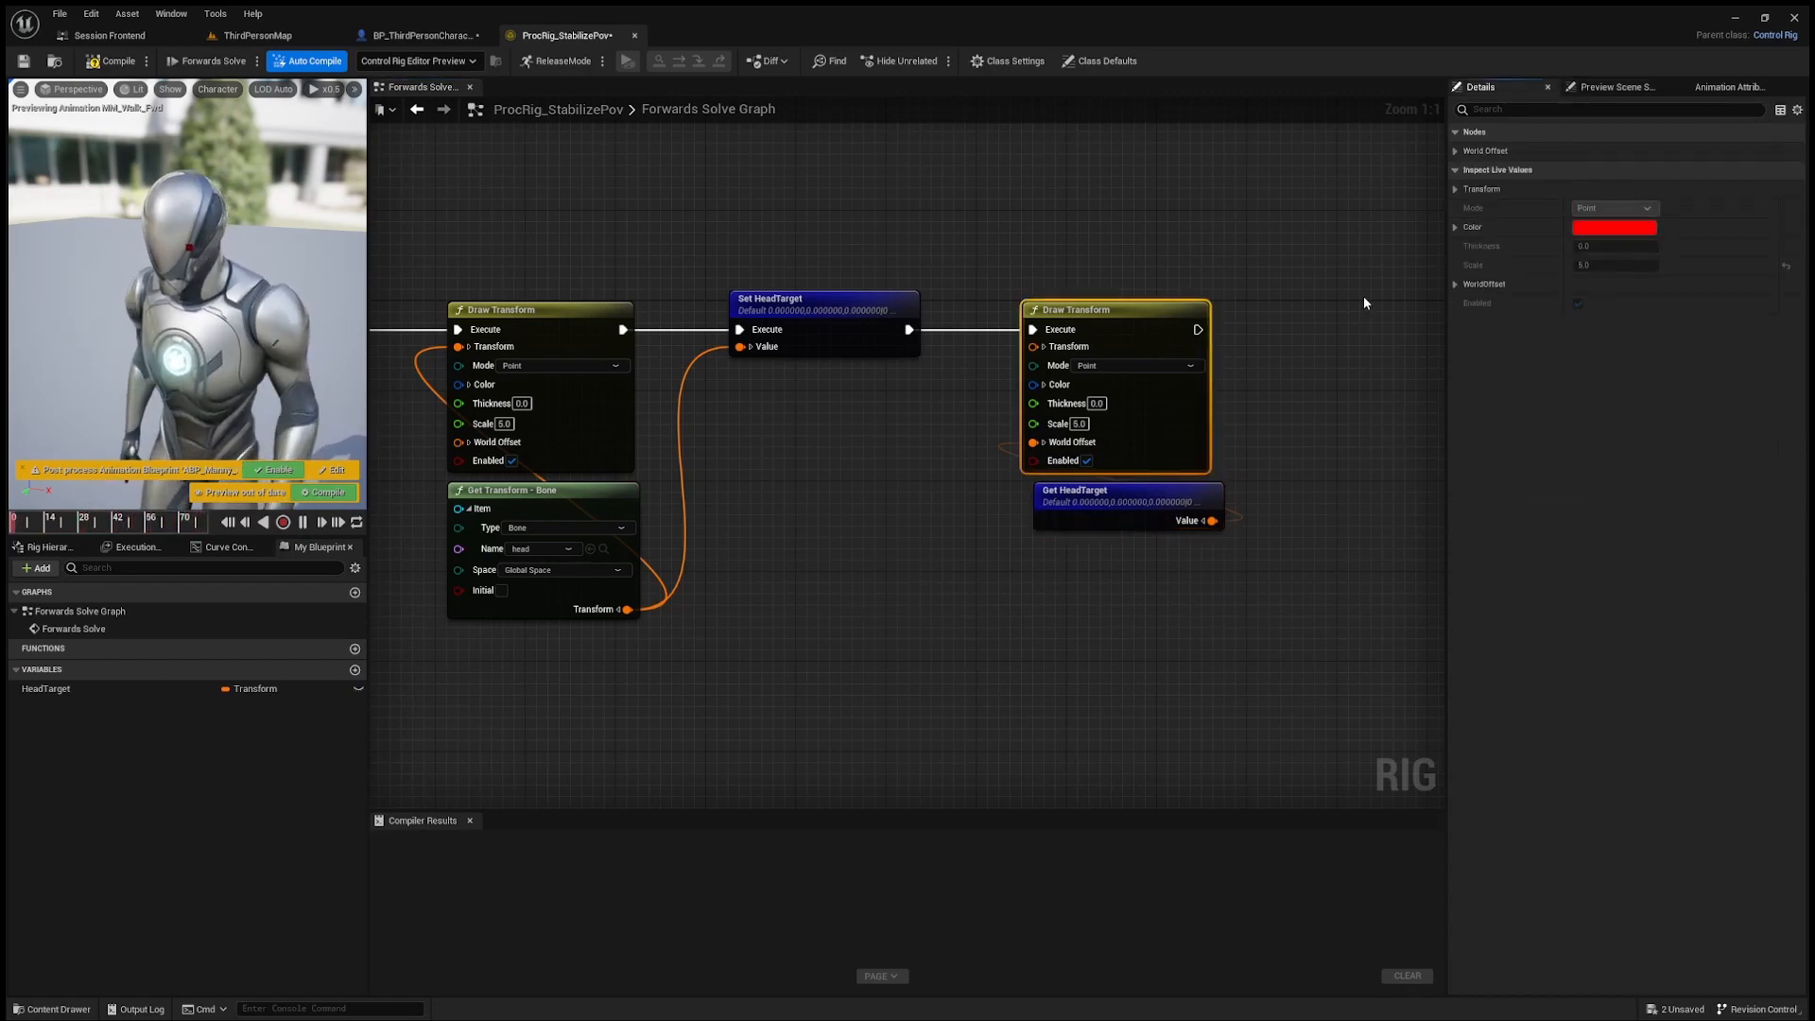
pyautogui.write('0')
pyautogui.press('Tab')
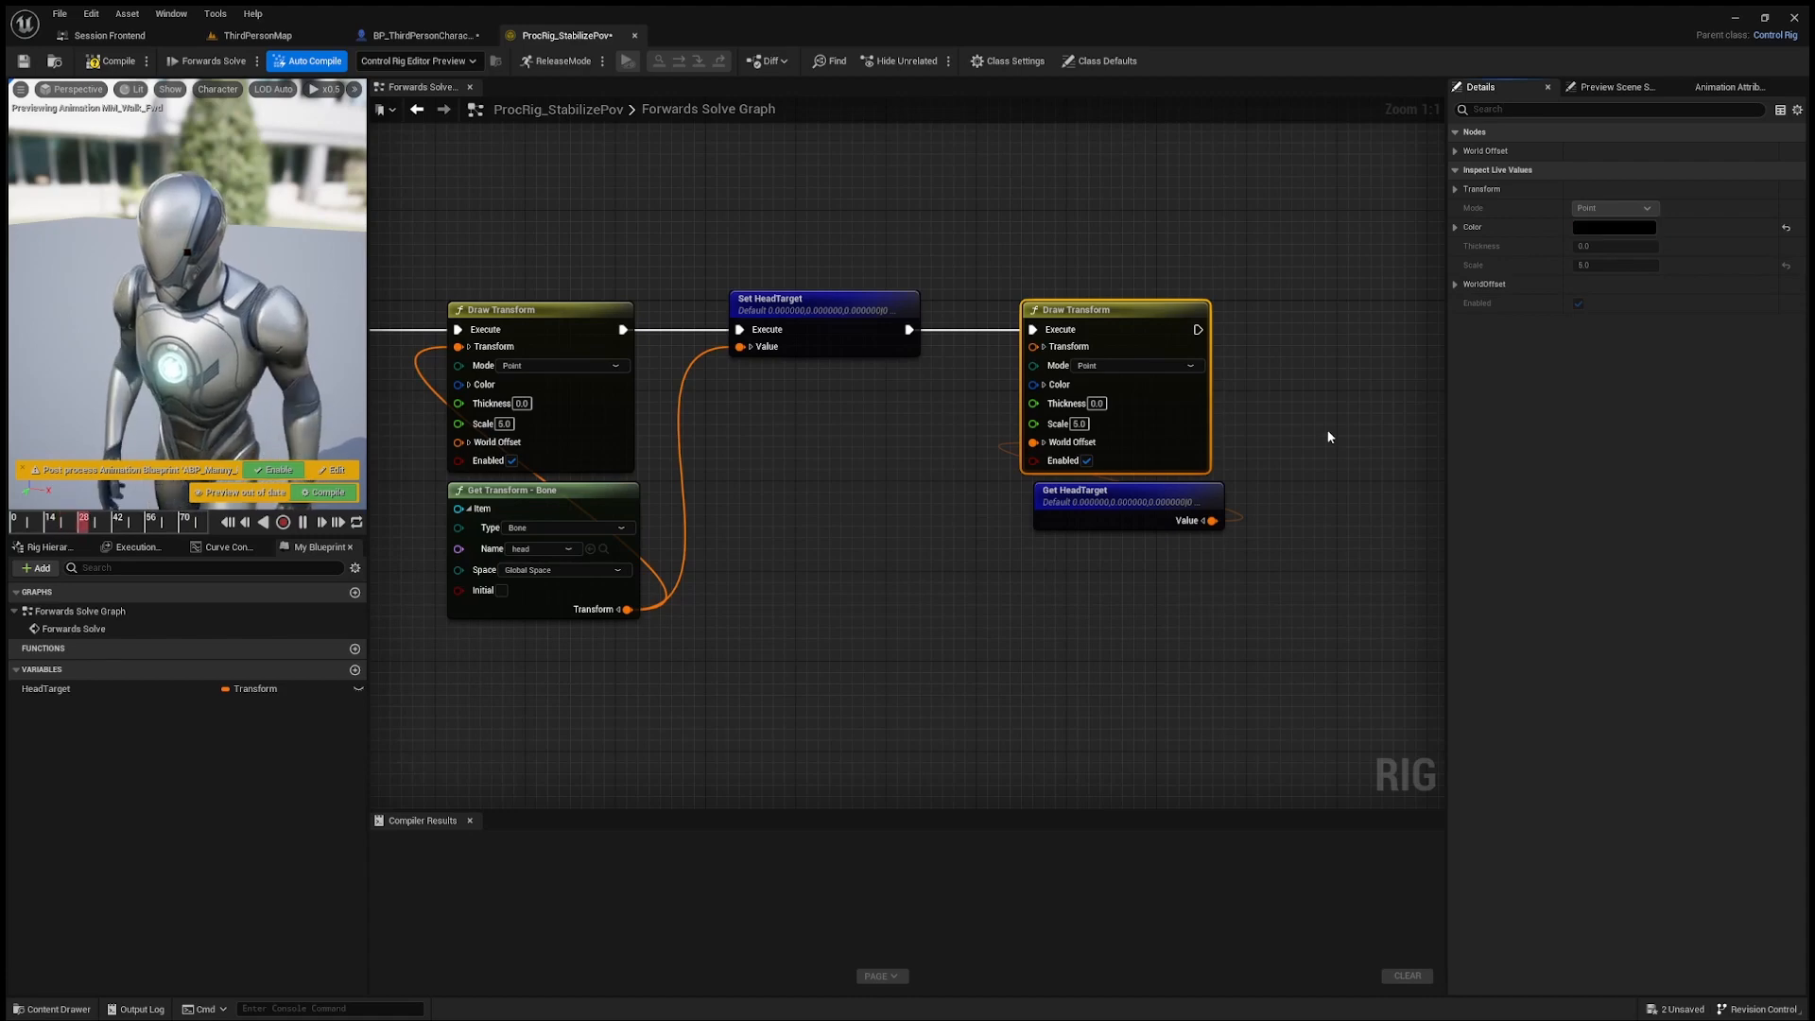
pyautogui.write('1')
pyautogui.press('Return')
pyautogui.click(1524, 621)
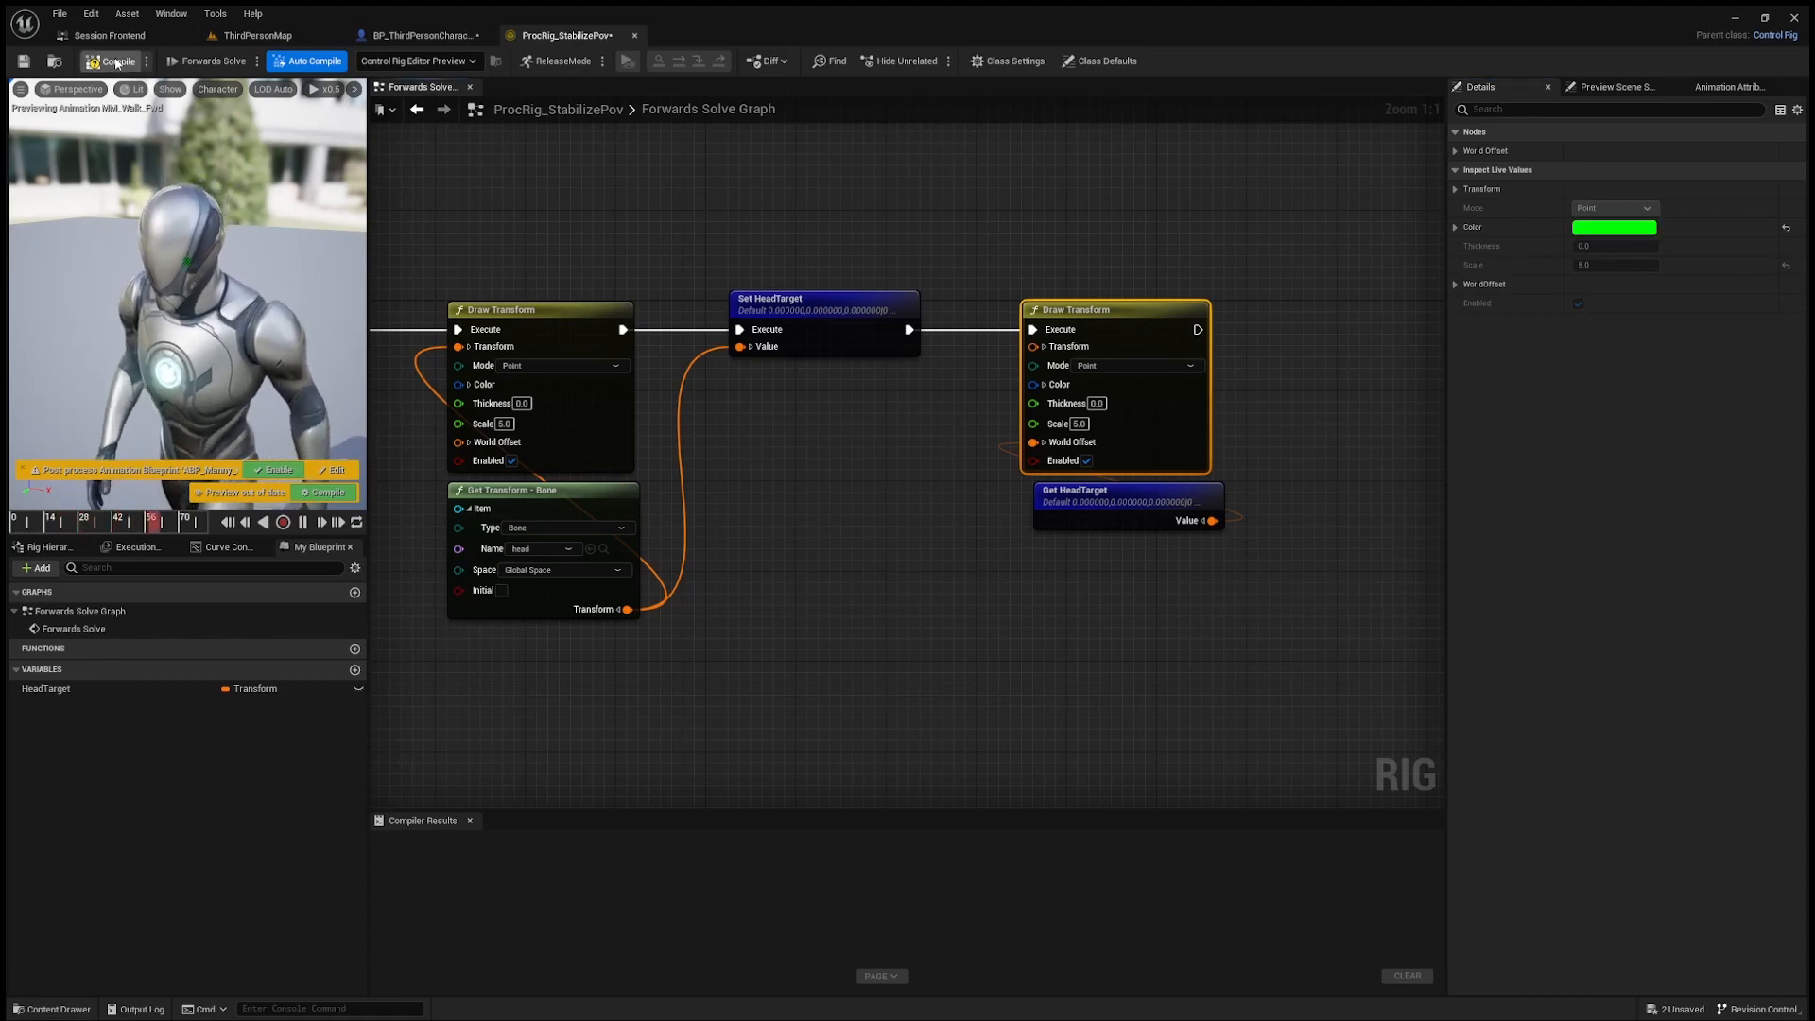
pyautogui.scroll(-1, 507, 382)
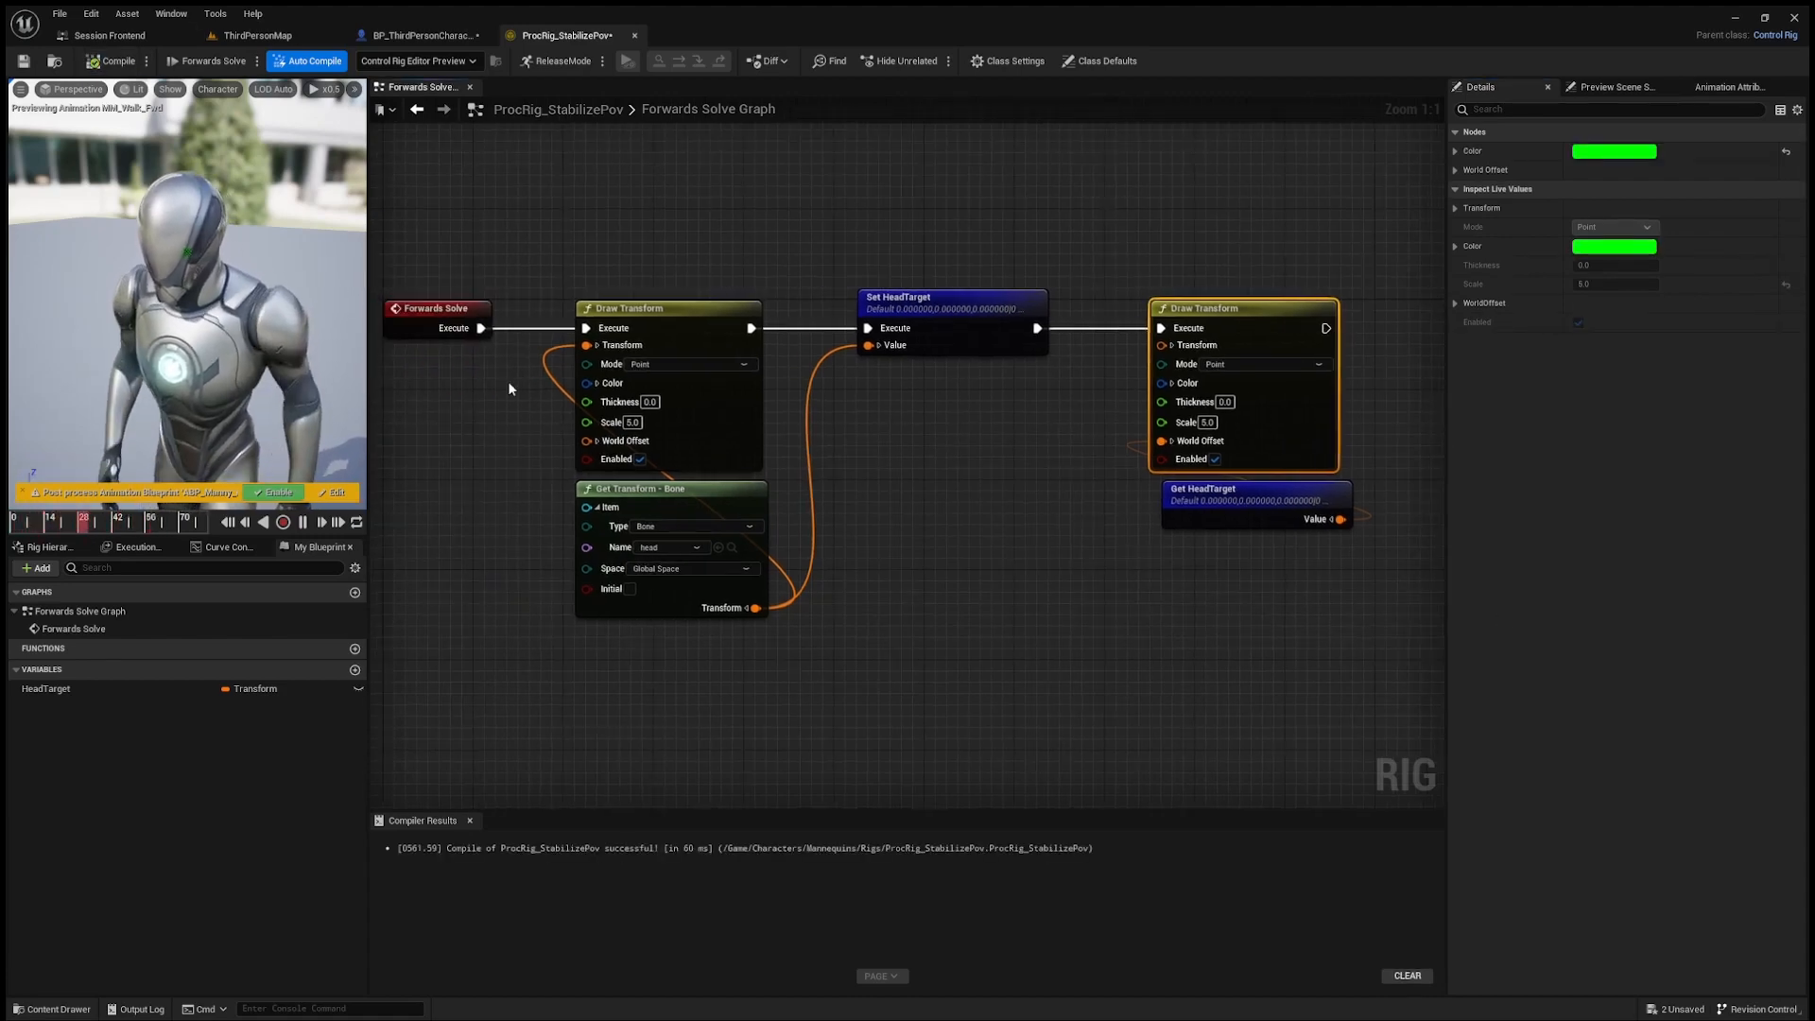
pyautogui.scroll(-1, 513, 400)
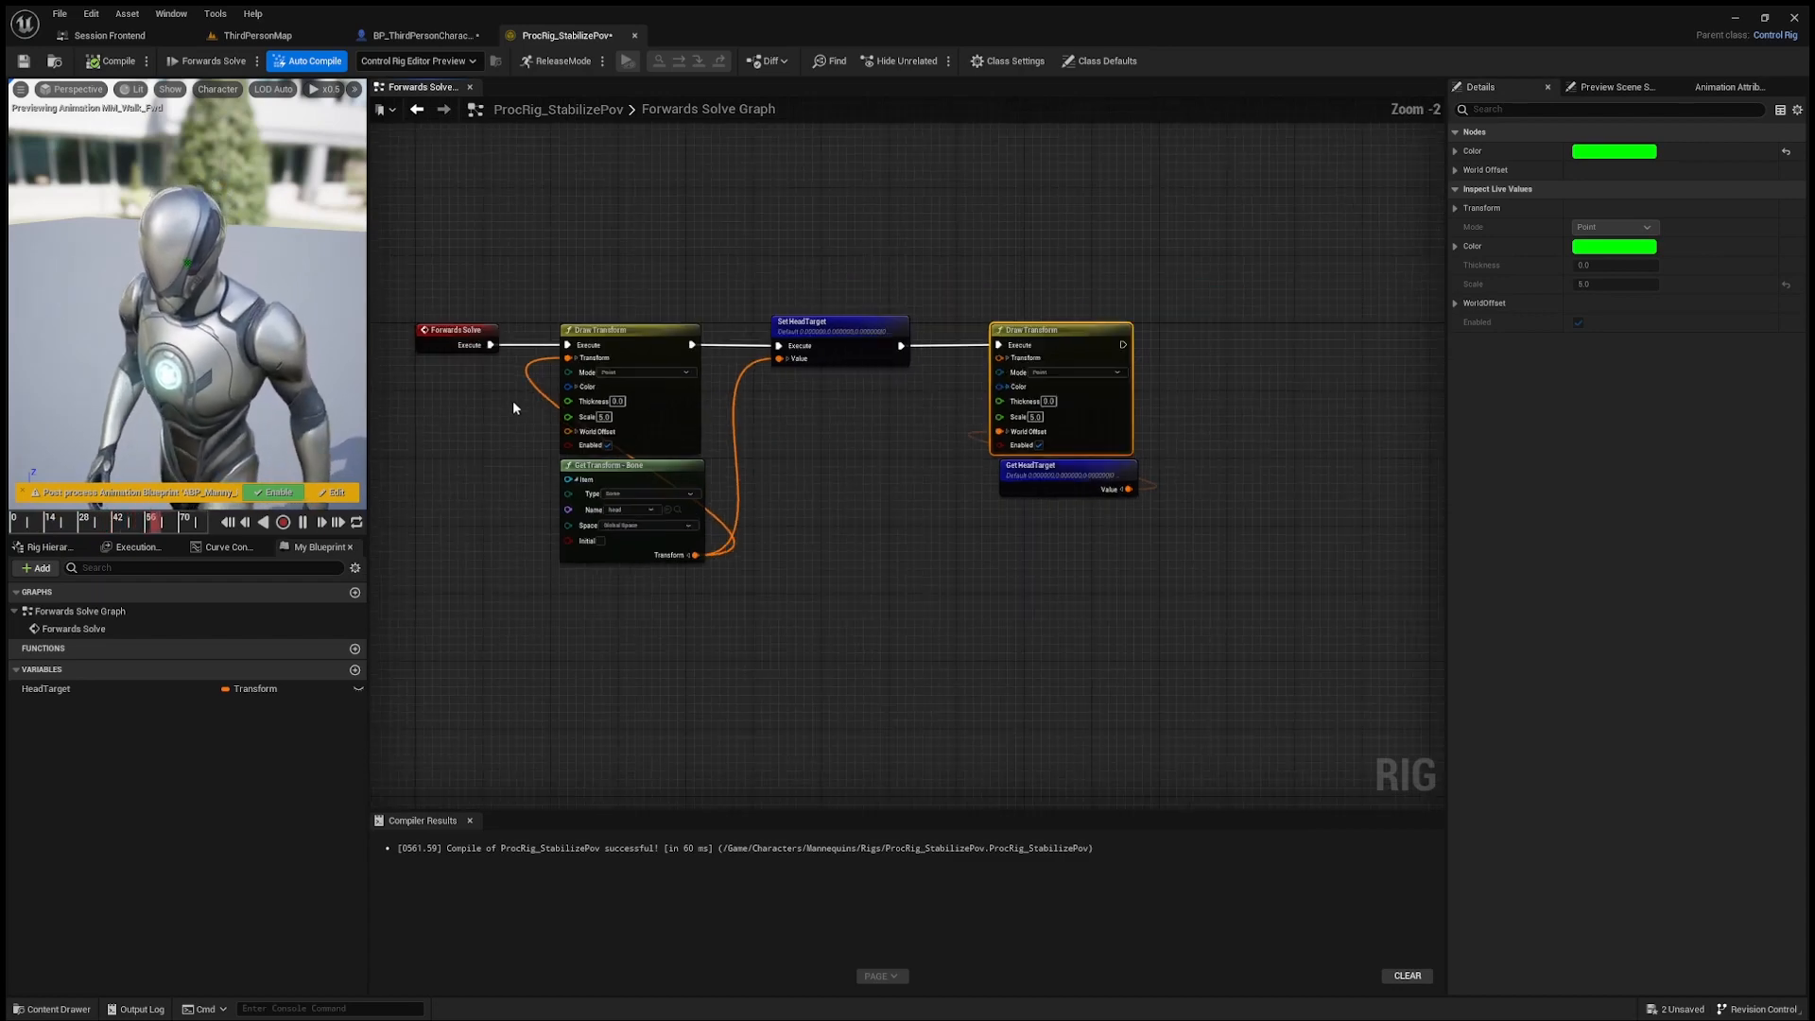
pyautogui.moveTo(513, 399); pyautogui.dragTo(543, 355, button='right')
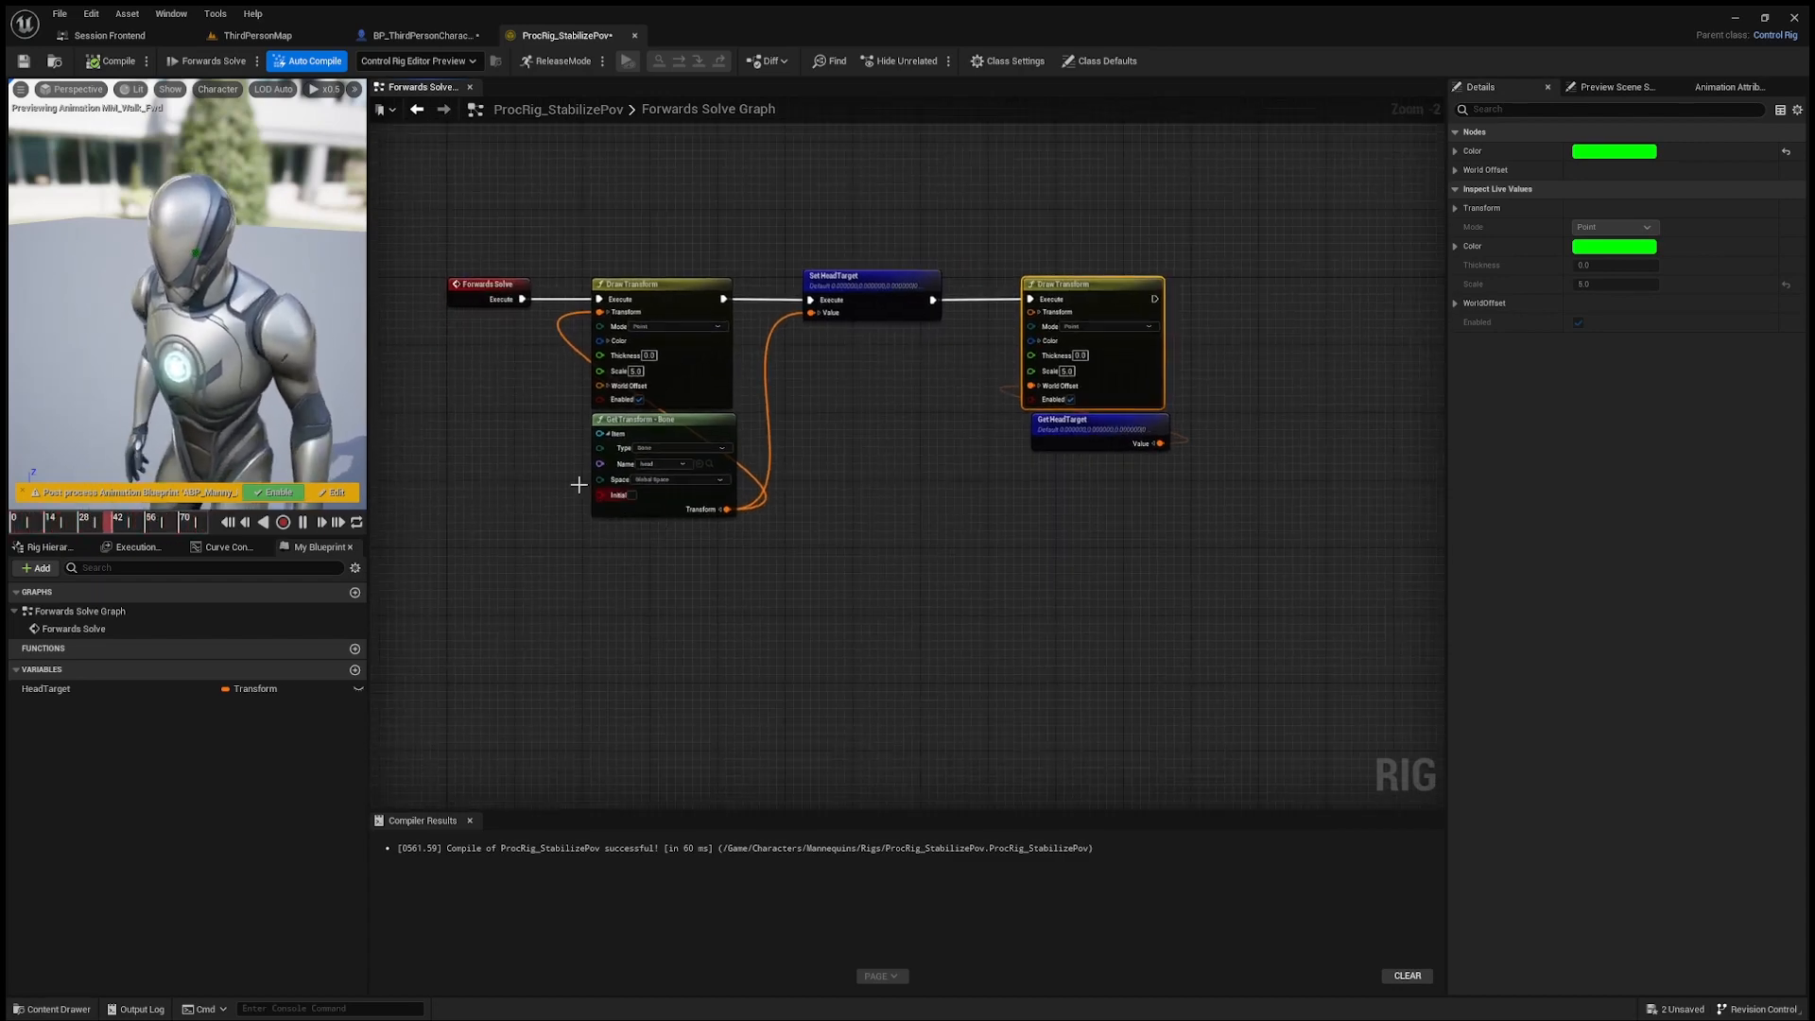
pyautogui.click(875, 288)
pyautogui.click(688, 423)
pyautogui.moveTo(887, 483); pyautogui.dragTo(956, 421, button='right')
pyautogui.click(957, 431)
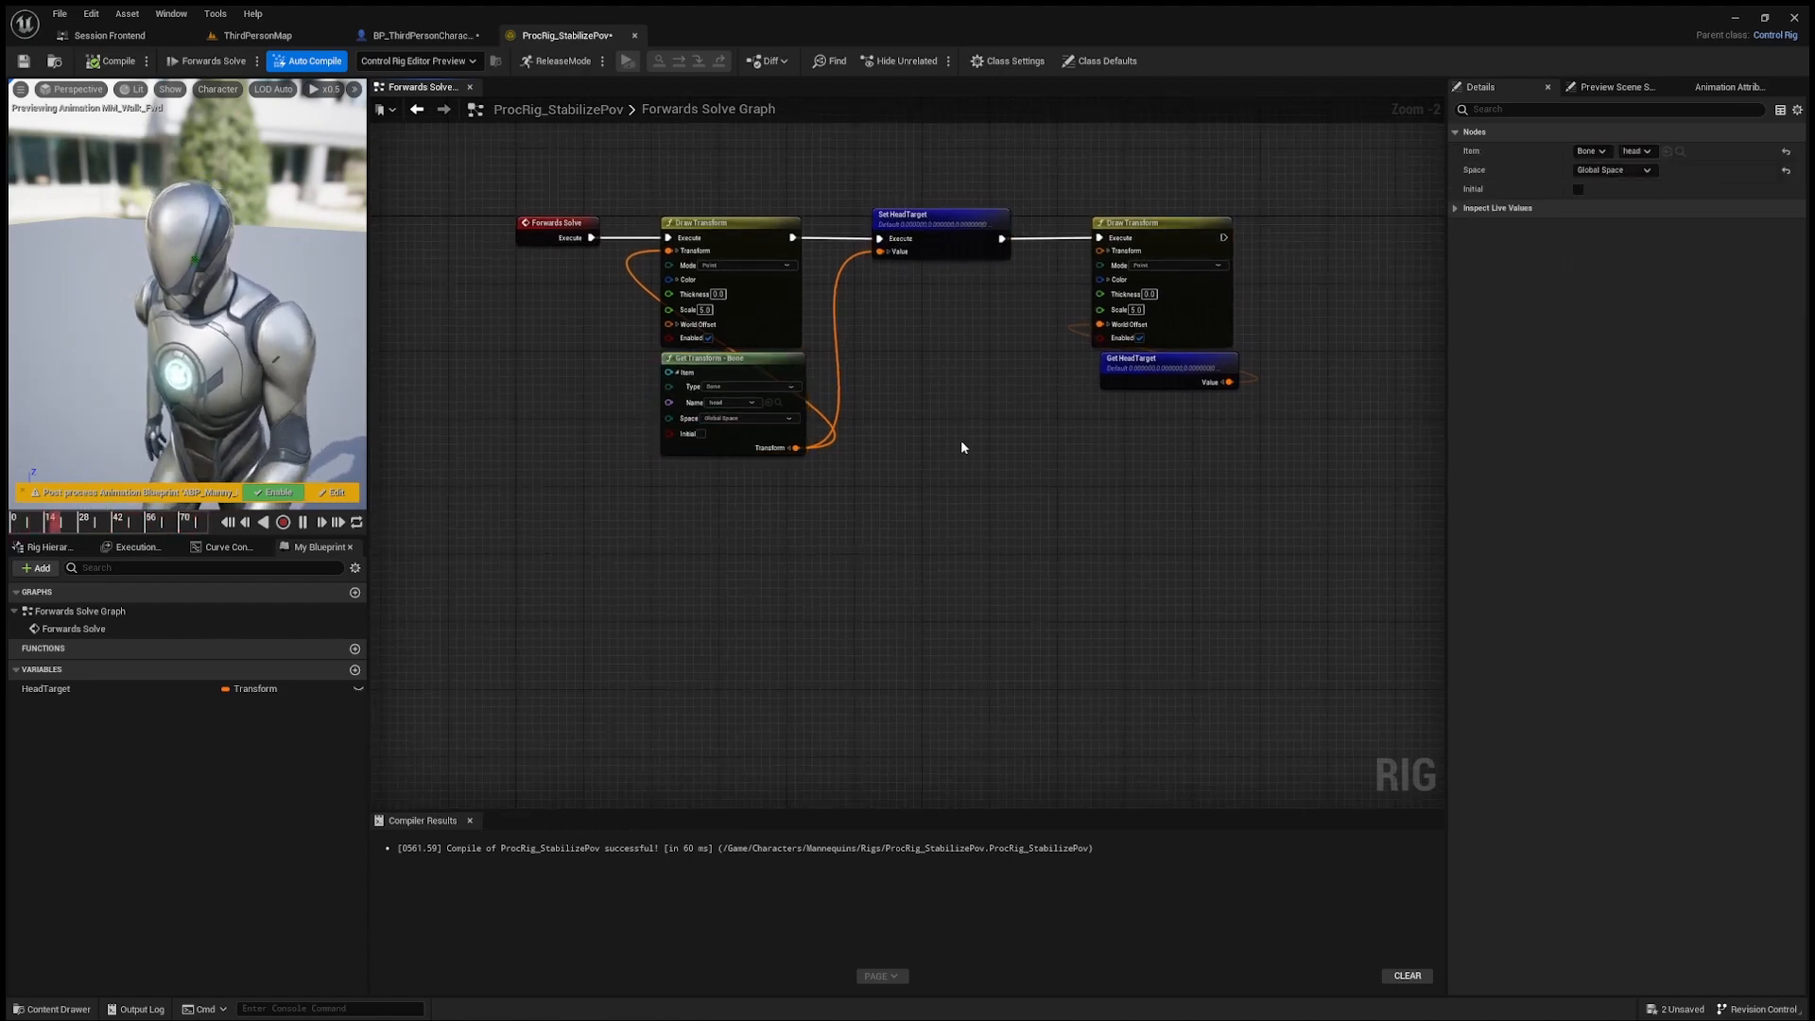
# Step: Disconnect Set HeadTarget and move it aside, link the two Draw Transform nodes directly, and compile to examine the preview
pyautogui.scroll(-1, 959, 444)
pyautogui.keyDown('alt'); pyautogui.click(847, 259); pyautogui.keyUp('alt')
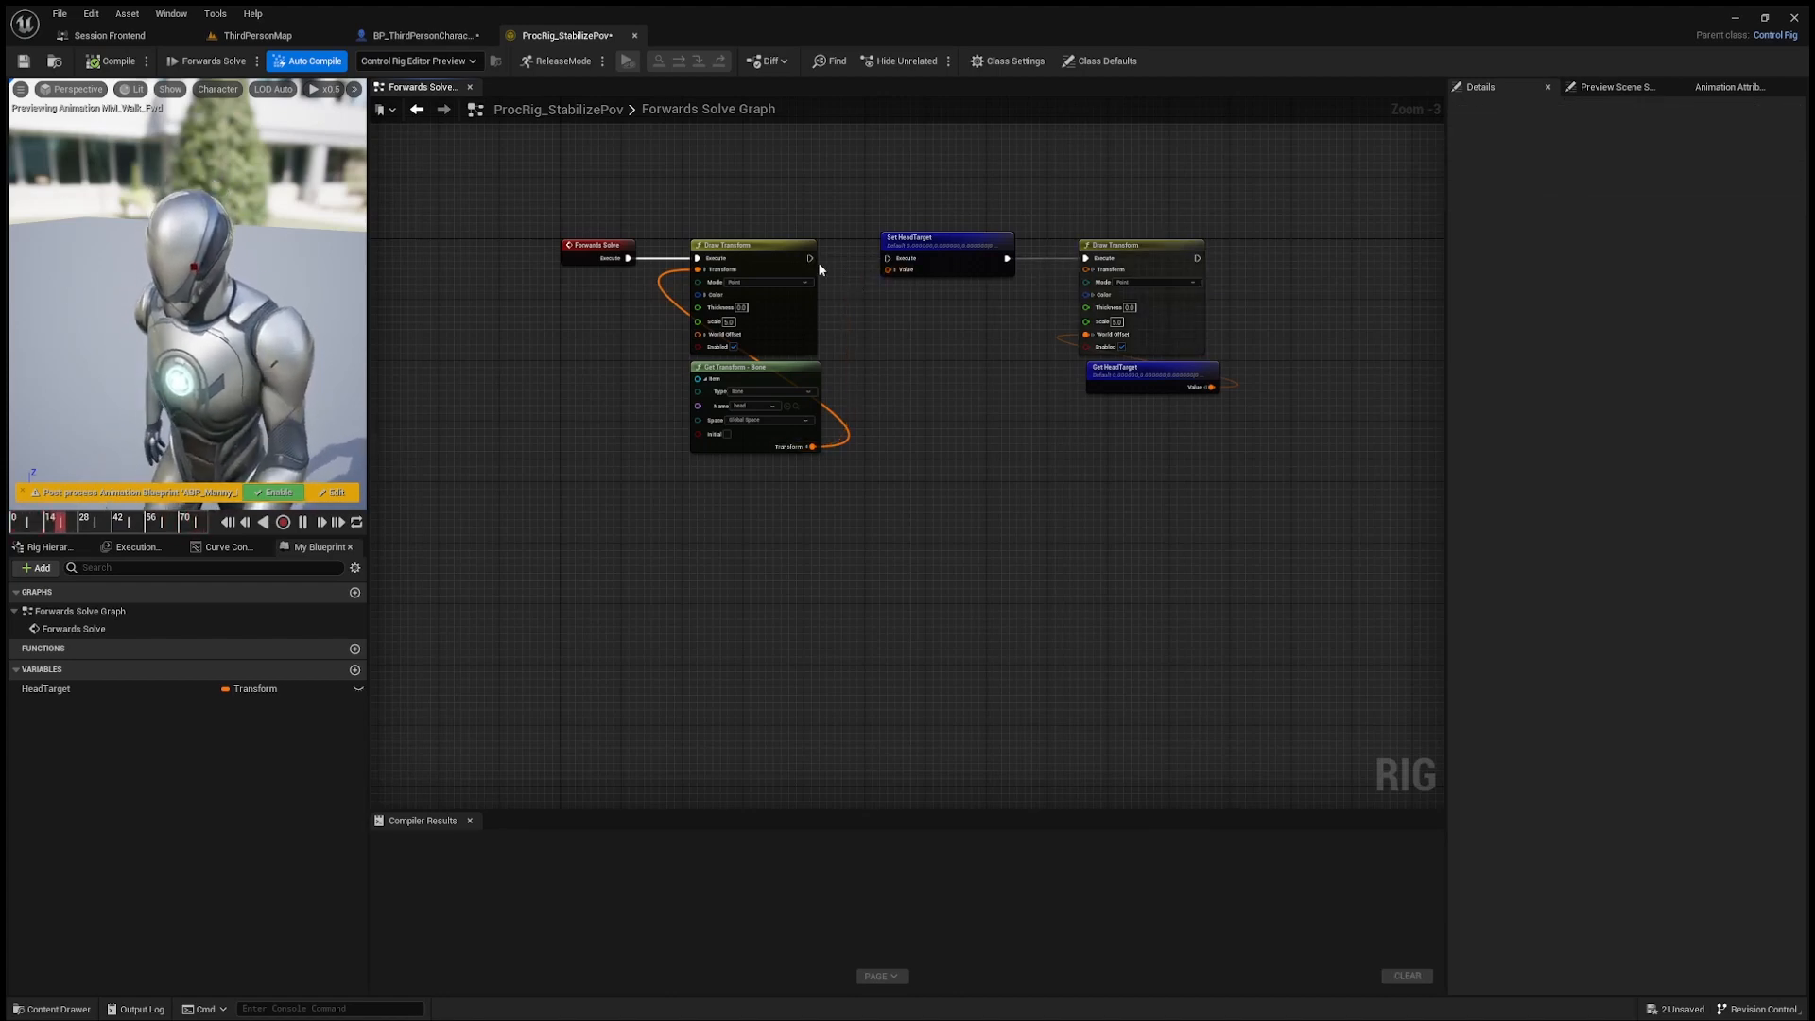
pyautogui.moveTo(812, 259); pyautogui.dragTo(1086, 259)
pyautogui.moveTo(946, 237); pyautogui.dragTo(837, 146)
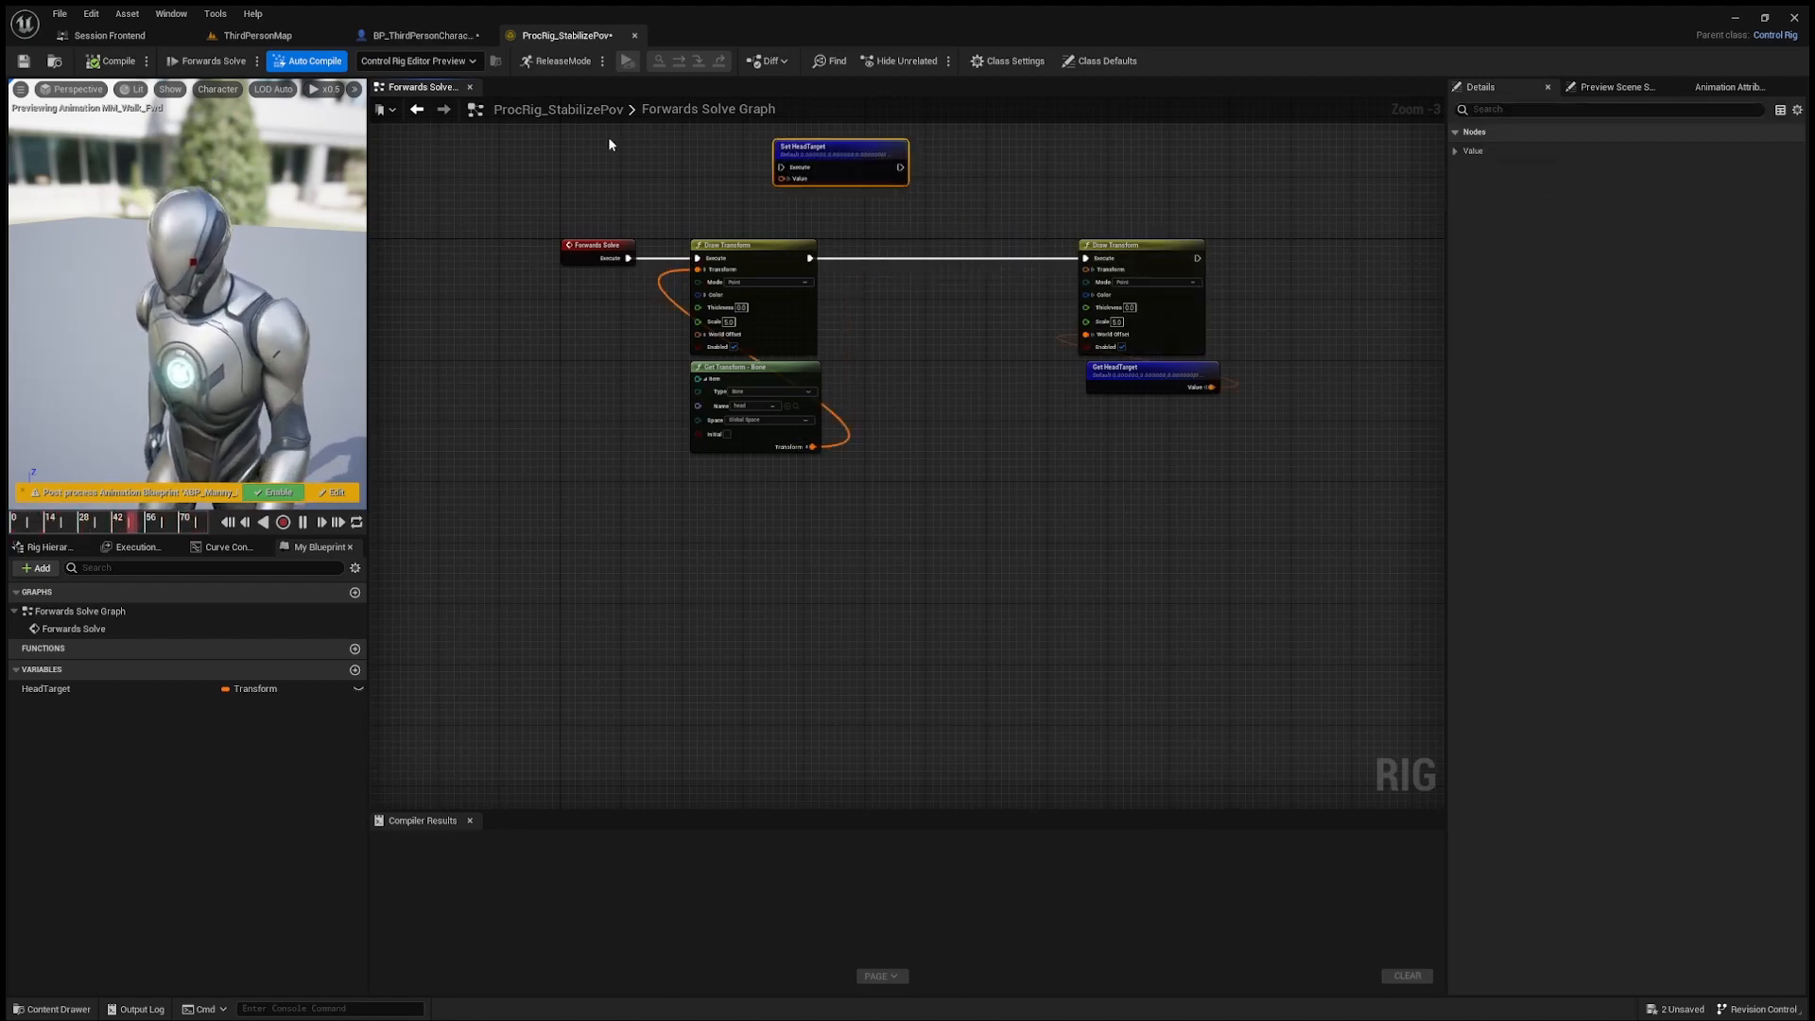
pyautogui.moveTo(236, 451); pyautogui.dragTo(222, 508)
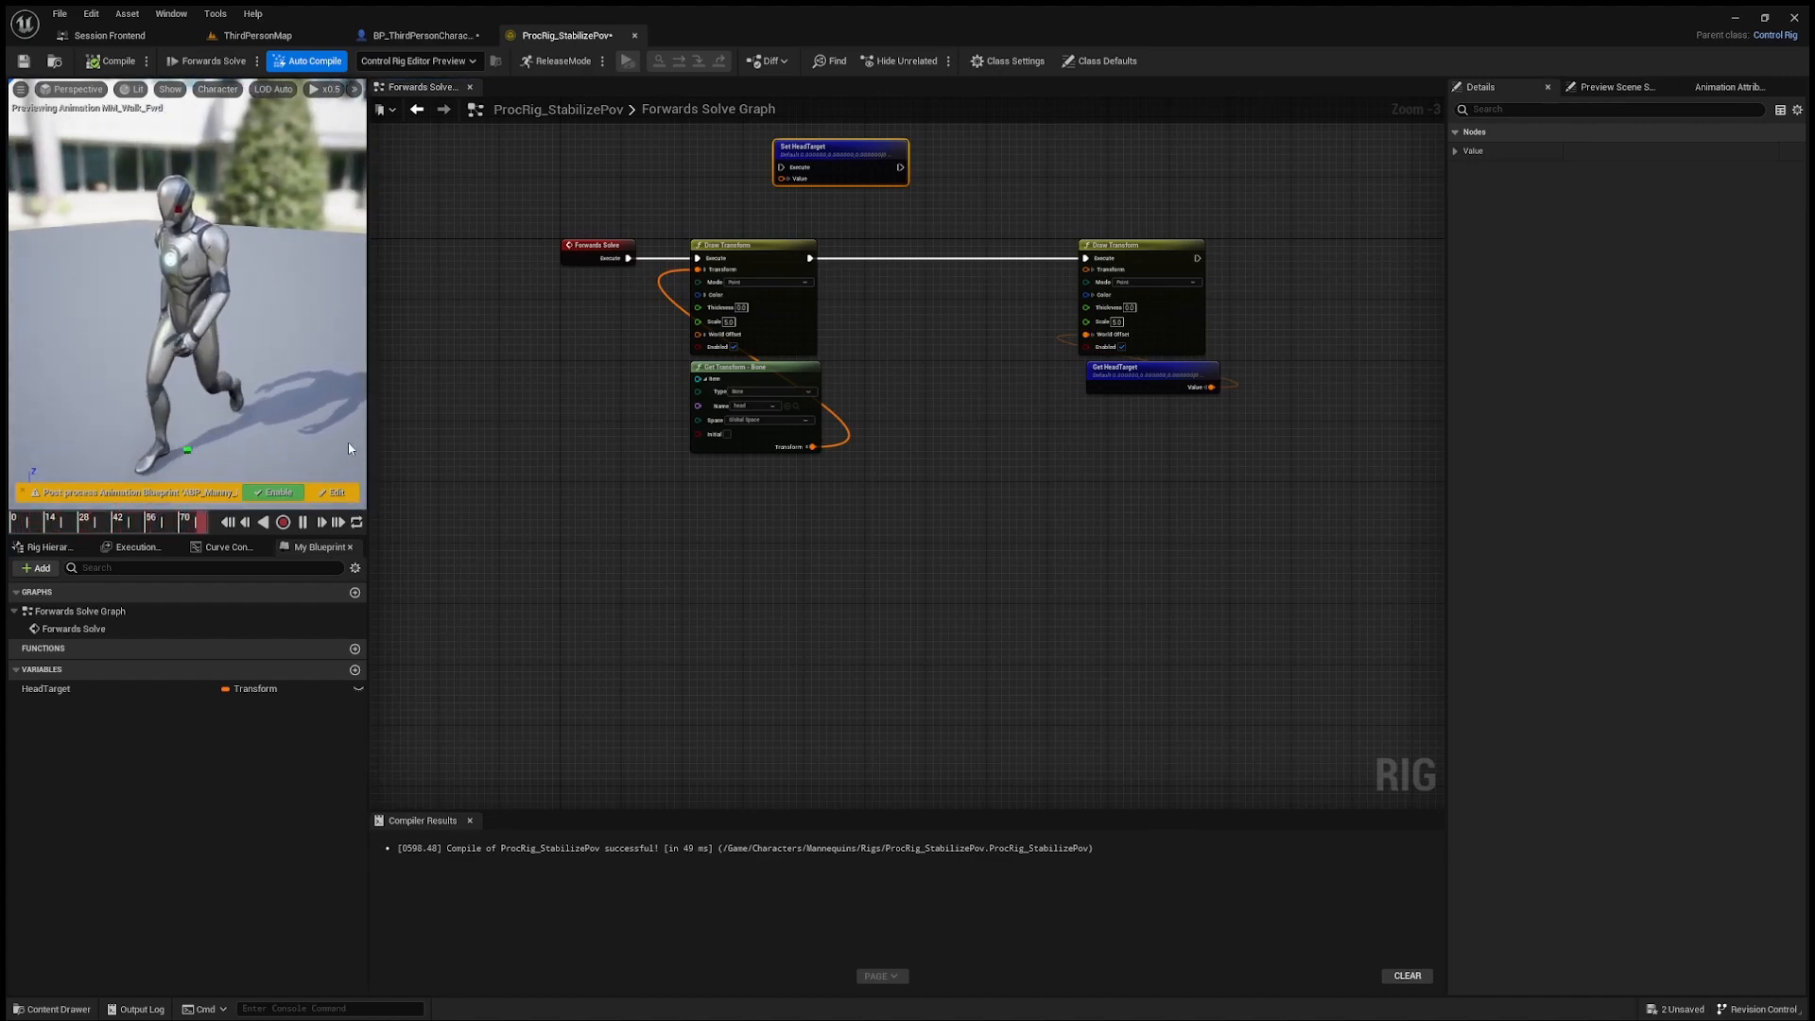
# Step: Move the first Draw Transform and its bone transform node away from Forwards Solve, and place Set HeadTarget in the freed space
pyautogui.moveTo(685, 225)
pyautogui.mouseDown()
pyautogui.moveTo(1047, 433)
pyautogui.moveTo(1135, 416)
pyautogui.mouseUp()
pyautogui.moveTo(753, 251); pyautogui.dragTo(1179, 251)
pyautogui.moveTo(827, 150); pyautogui.dragTo(757, 332)
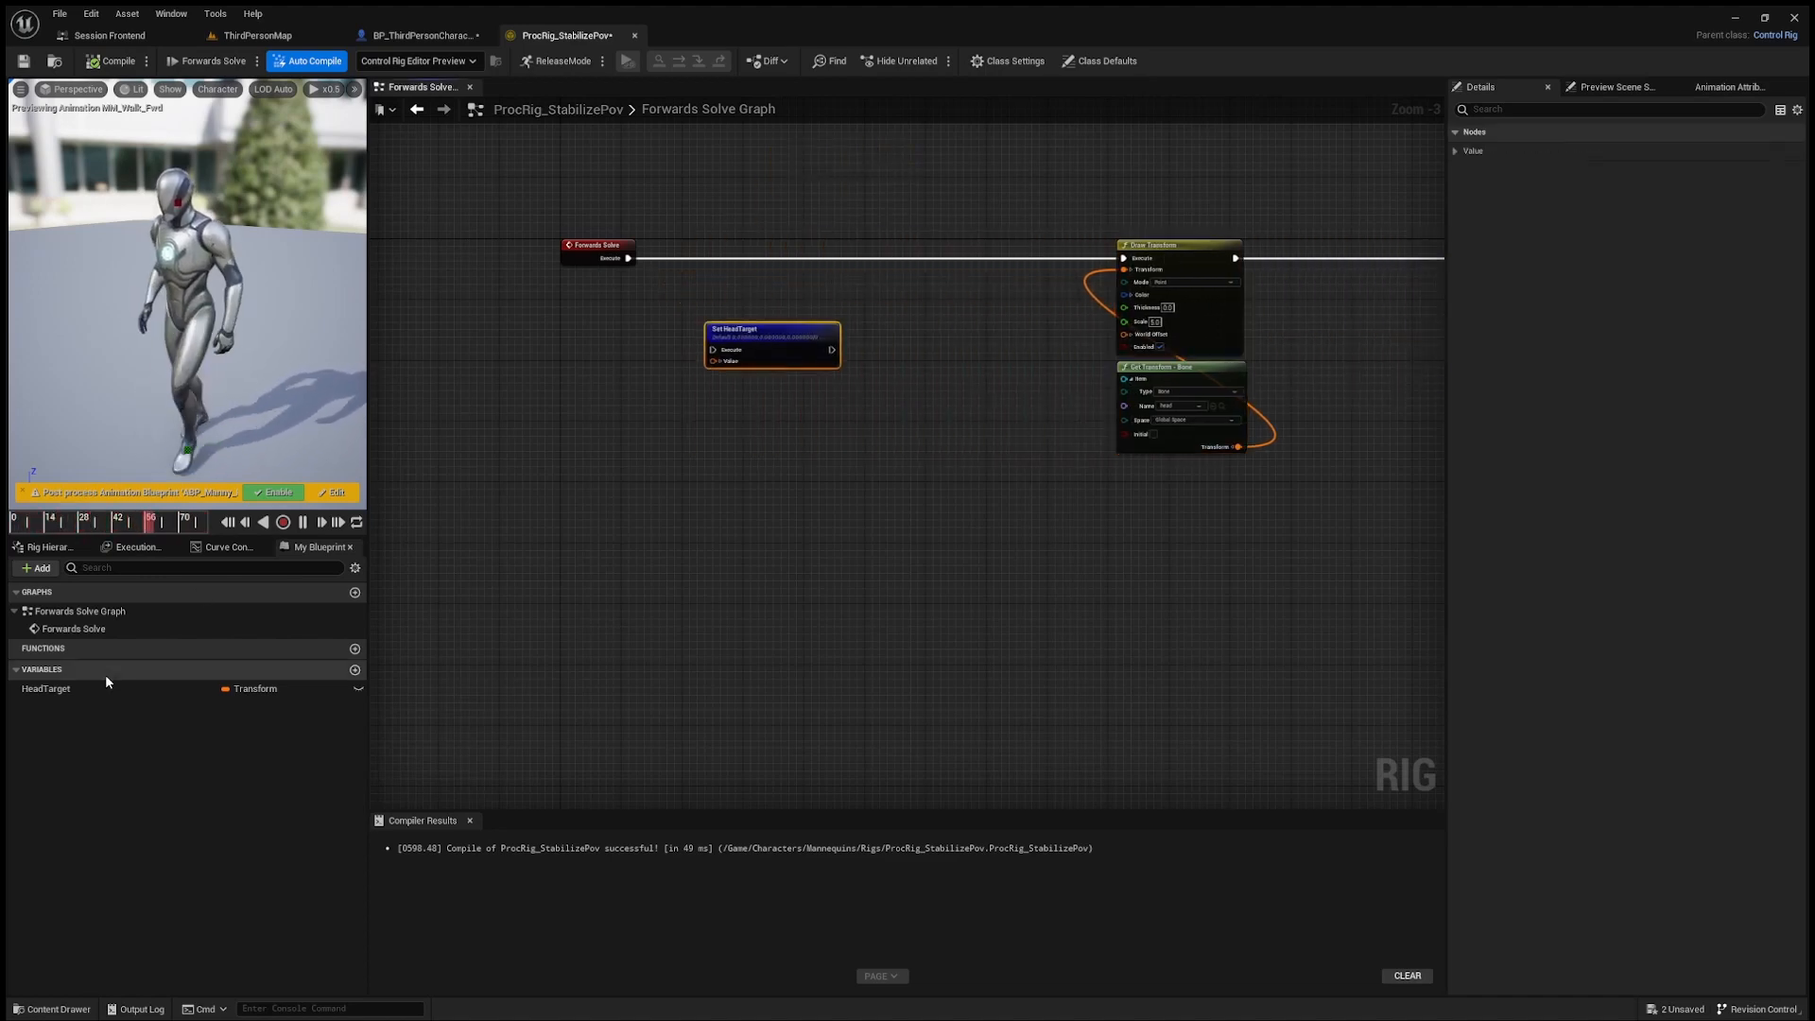
# Step: Add a Get HeadTarget node, compare it with a Make Transform node through Equals, and feed the result into a Branch condition
pyautogui.moveTo(105, 683); pyautogui.dragTo(628, 542)
pyautogui.click(660, 570)
pyautogui.scroll(3, 709, 596)
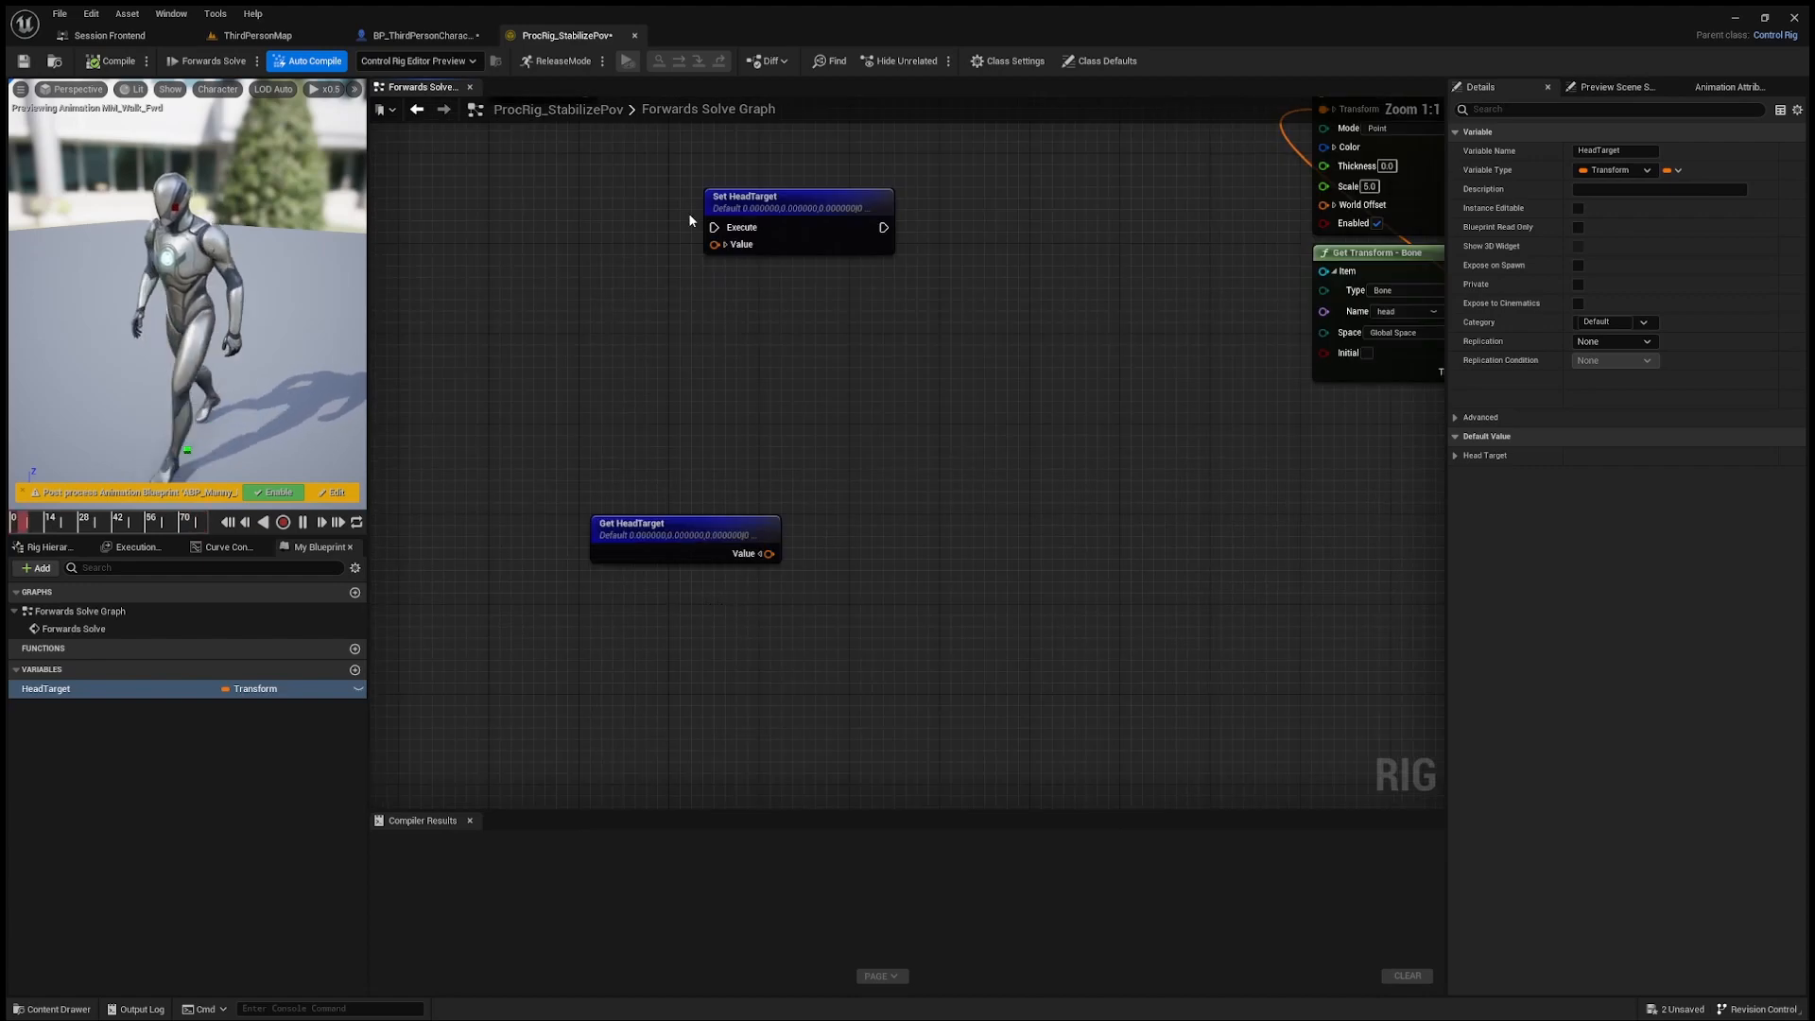
pyautogui.moveTo(769, 554); pyautogui.dragTo(621, 592)
pyautogui.click(898, 605)
pyautogui.click(935, 689)
pyautogui.moveTo(890, 564); pyautogui.dragTo(1074, 561)
pyautogui.click(1060, 515)
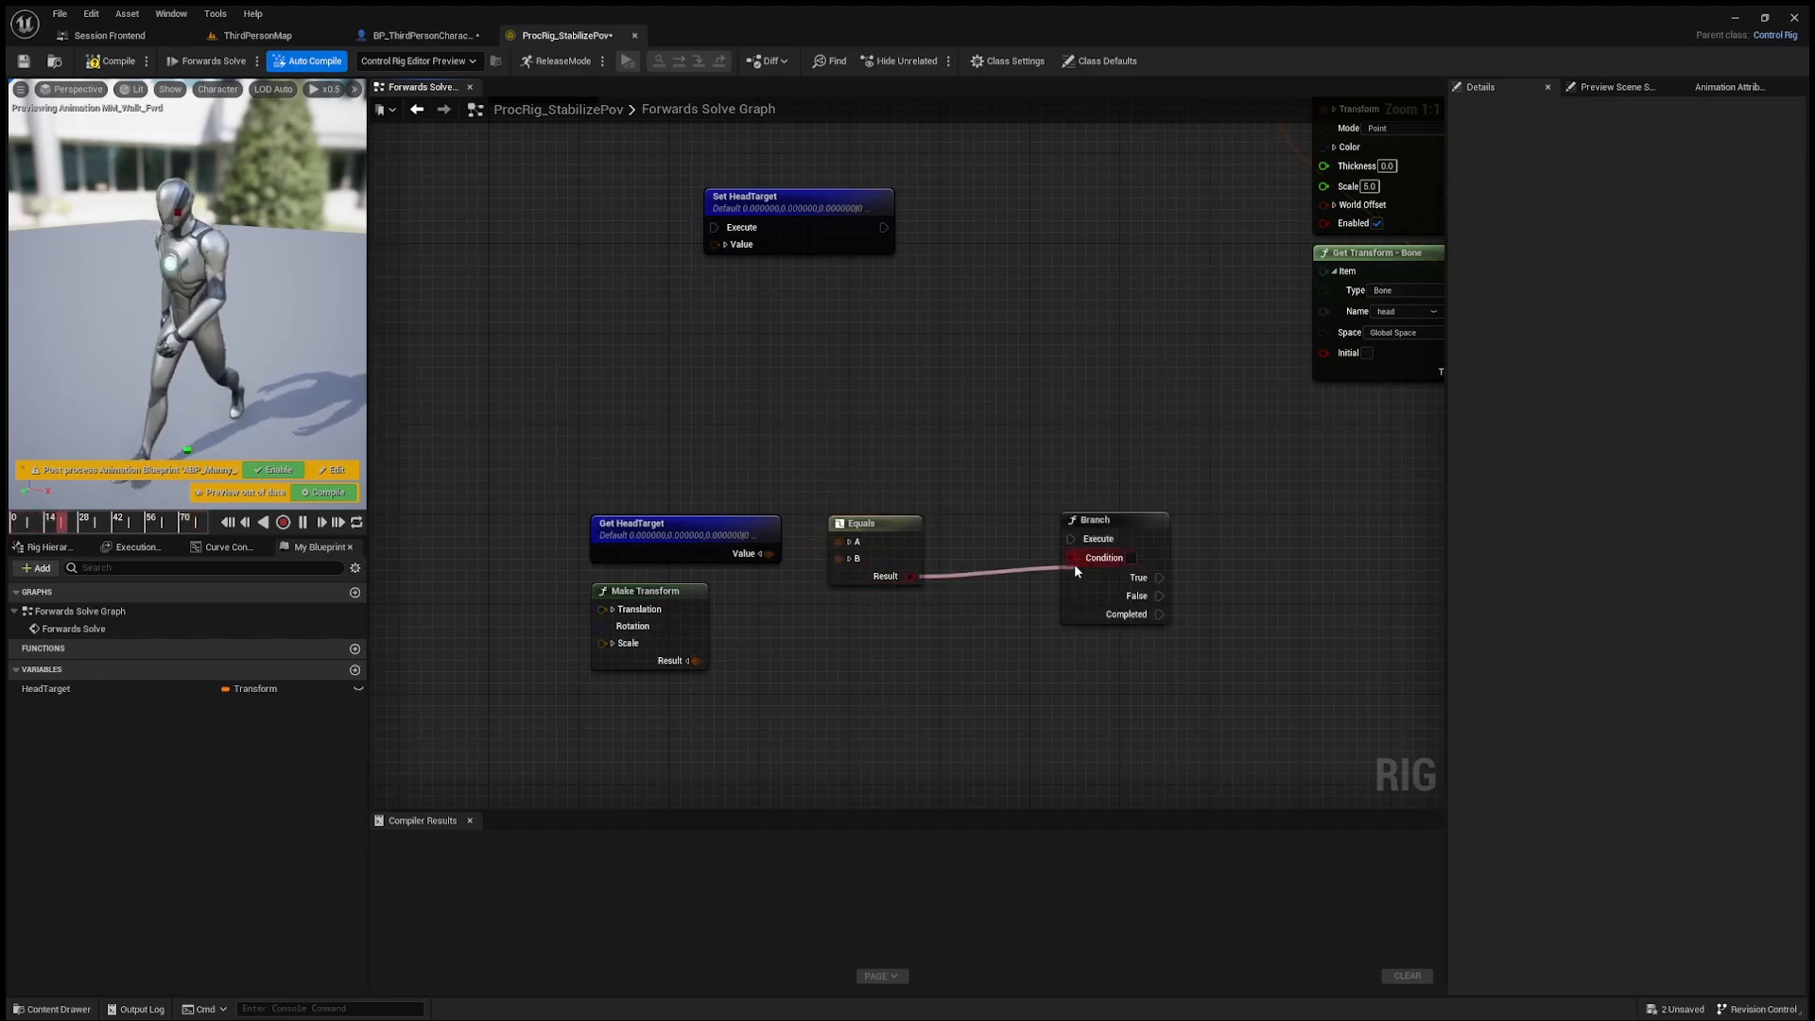
# Step: Connect Forwards Solve to the Branch, place Set HeadTarget beside it, and link the True output to Set HeadTarget
pyautogui.moveTo(974, 499); pyautogui.dragTo(975, 704, button='right')
pyautogui.moveTo(651, 371); pyautogui.dragTo(608, 322, button='right')
pyautogui.moveTo(545, 247); pyautogui.dragTo(1028, 693)
pyautogui.moveTo(866, 460); pyautogui.dragTo(733, 383, button='right')
pyautogui.moveTo(624, 298); pyautogui.dragTo(1152, 679)
pyautogui.moveTo(1164, 624); pyautogui.dragTo(1098, 500, button='right')
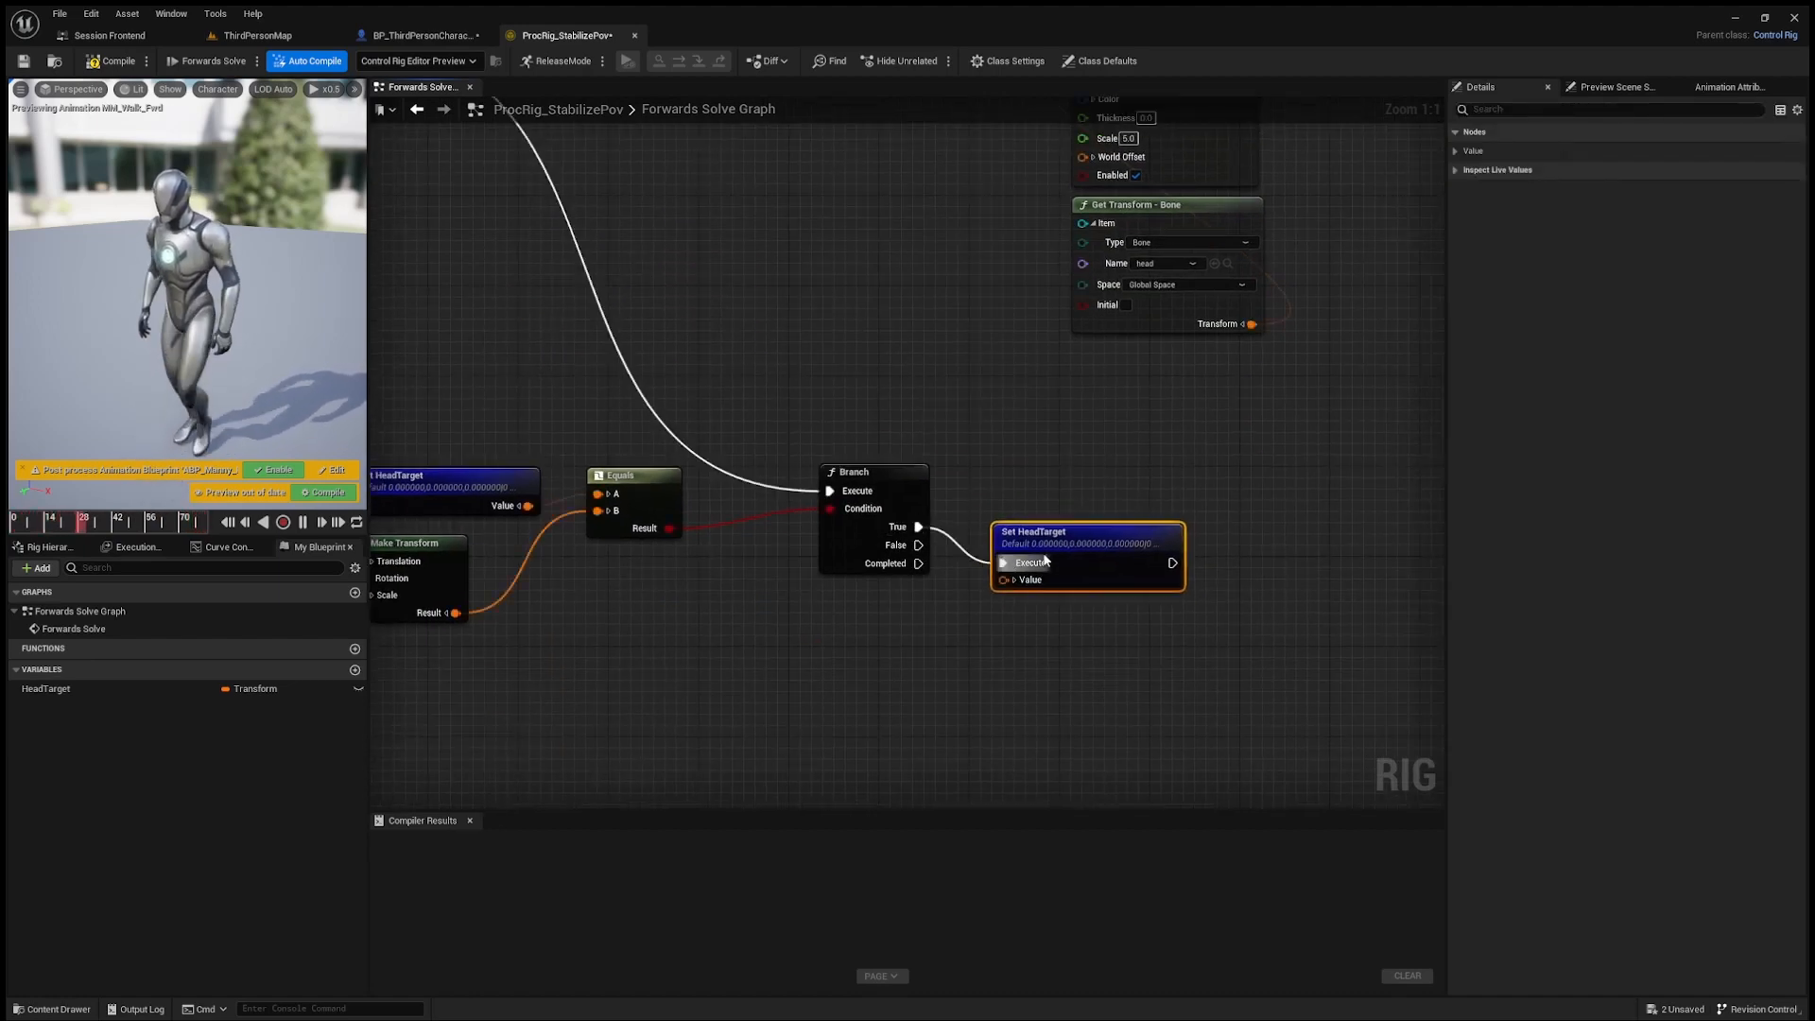
pyautogui.moveTo(1045, 561); pyautogui.dragTo(1079, 515)
# Step: Duplicate the head bone's Get Transform node below Set HeadTarget and connect its Transform to the Value input
pyautogui.moveTo(1127, 312); pyautogui.dragTo(1126, 310)
pyautogui.hotkey('ctrl', 'c')
pyautogui.hotkey('ctrl', 'v')
pyautogui.moveTo(1304, 385); pyautogui.dragTo(1129, 565)
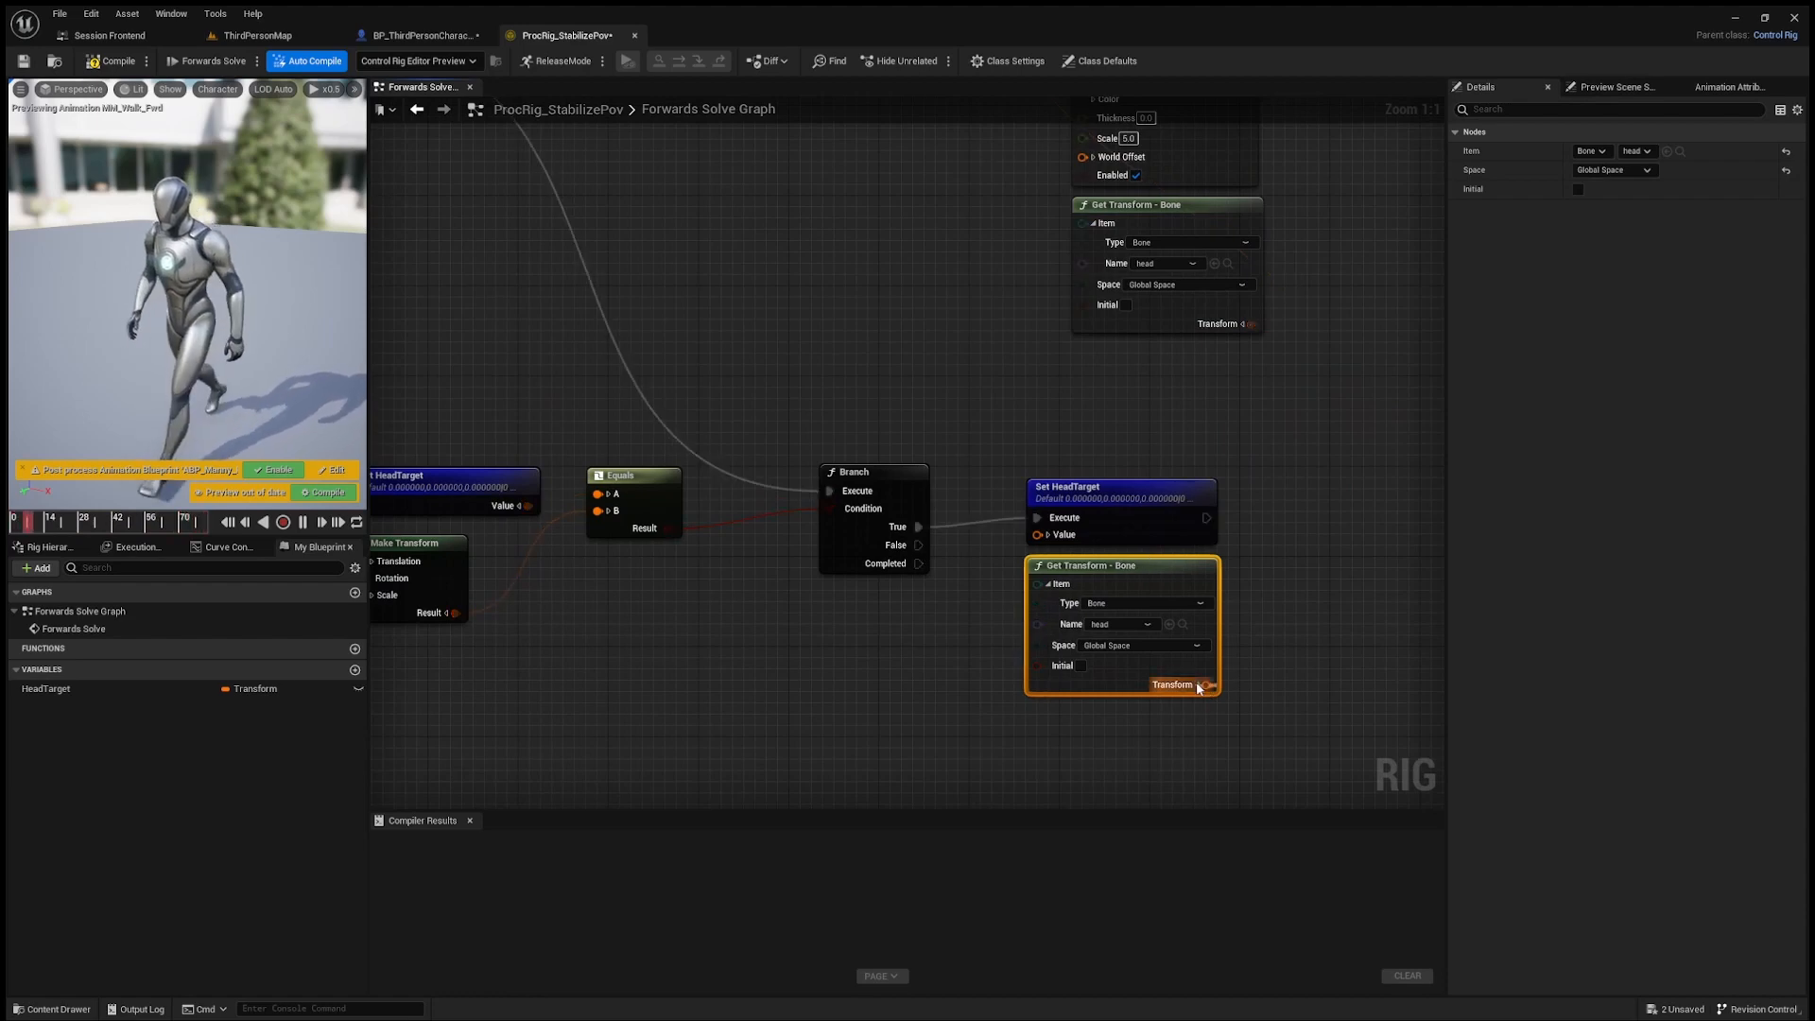
pyautogui.scroll(-8, 979, 430)
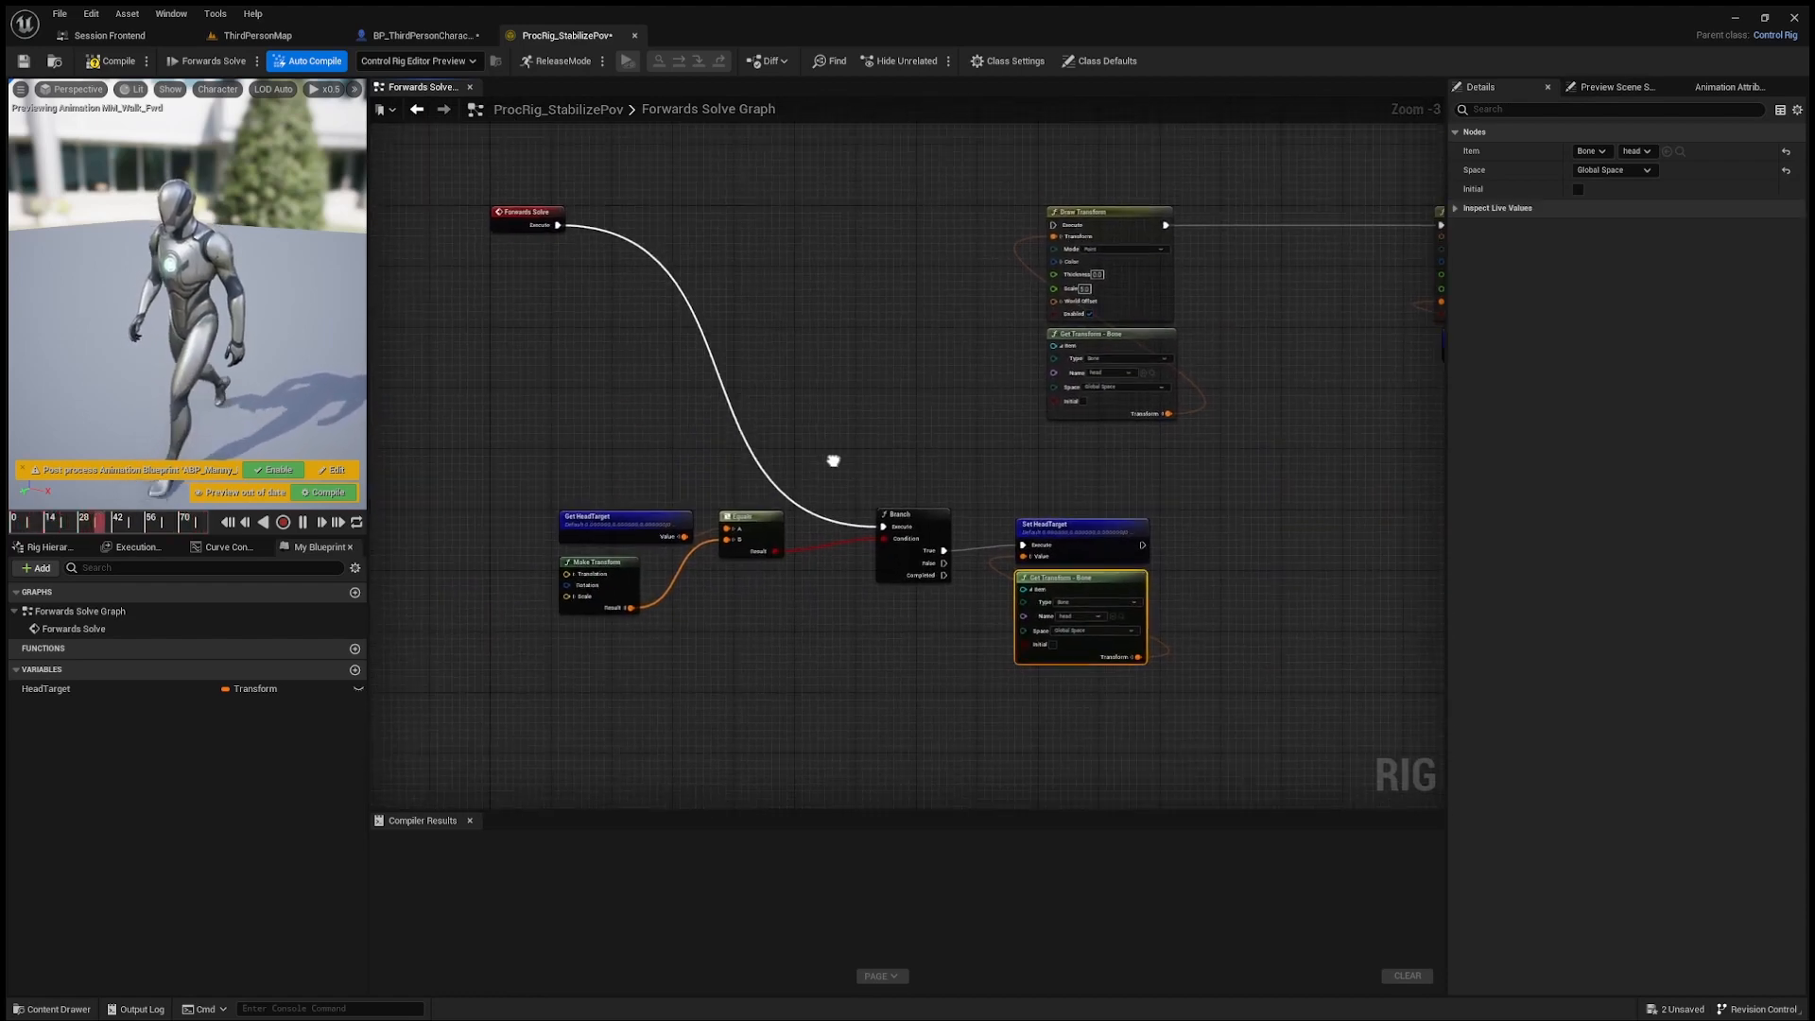
# Step: Move the Branch, comparison and Set HeadTarget nodes up in line with Forwards Solve, and connect Completed to the first Draw Transform
pyautogui.moveTo(864, 429); pyautogui.dragTo(866, 311)
pyautogui.scroll(3, 645, 430)
pyautogui.scroll(1, 700, 216)
pyautogui.moveTo(1062, 419); pyautogui.dragTo(749, 336, button='right')
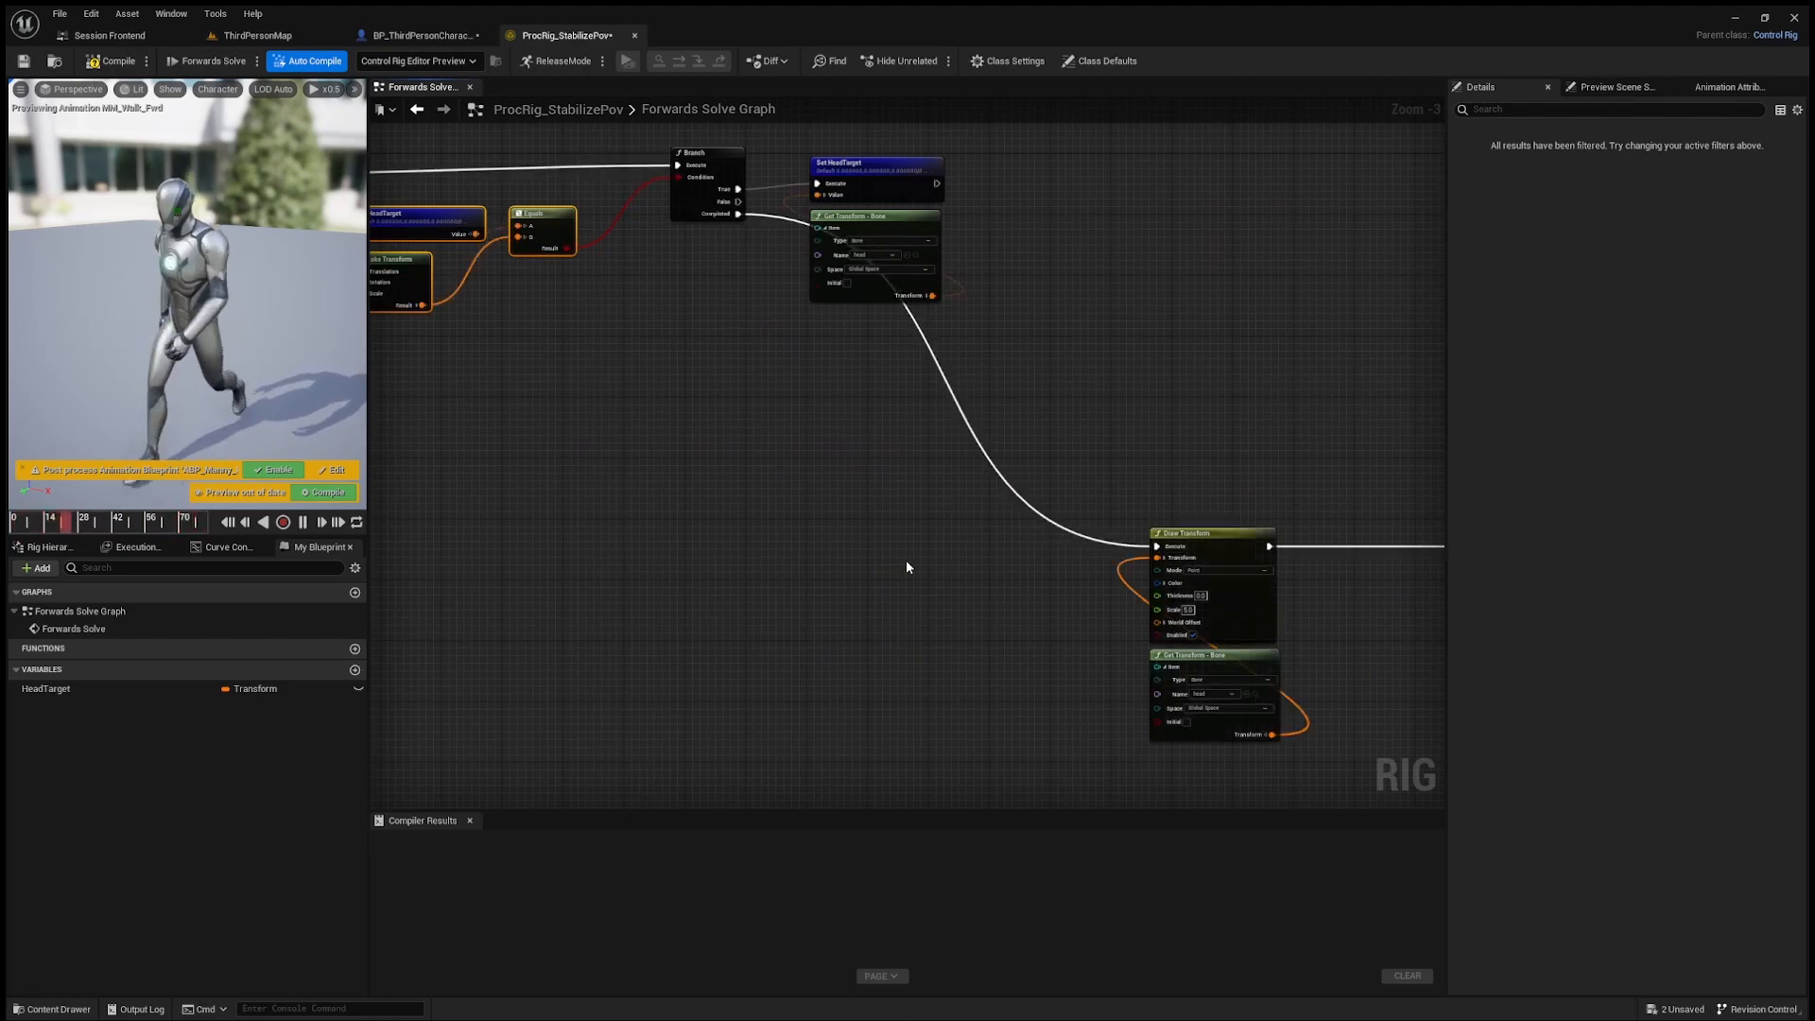
# Step: Move both Draw Transform nodes and their inputs directly below the Set HeadTarget group
pyautogui.scroll(-1, 906, 560)
pyautogui.moveTo(1435, 641); pyautogui.dragTo(1435, 641)
pyautogui.moveTo(981, 469); pyautogui.dragTo(723, 348)
pyautogui.moveTo(626, 360); pyautogui.dragTo(796, 454, button='right')
pyautogui.scroll(2, 666, 447)
pyautogui.moveTo(666, 447); pyautogui.dragTo(1026, 536, button='right')
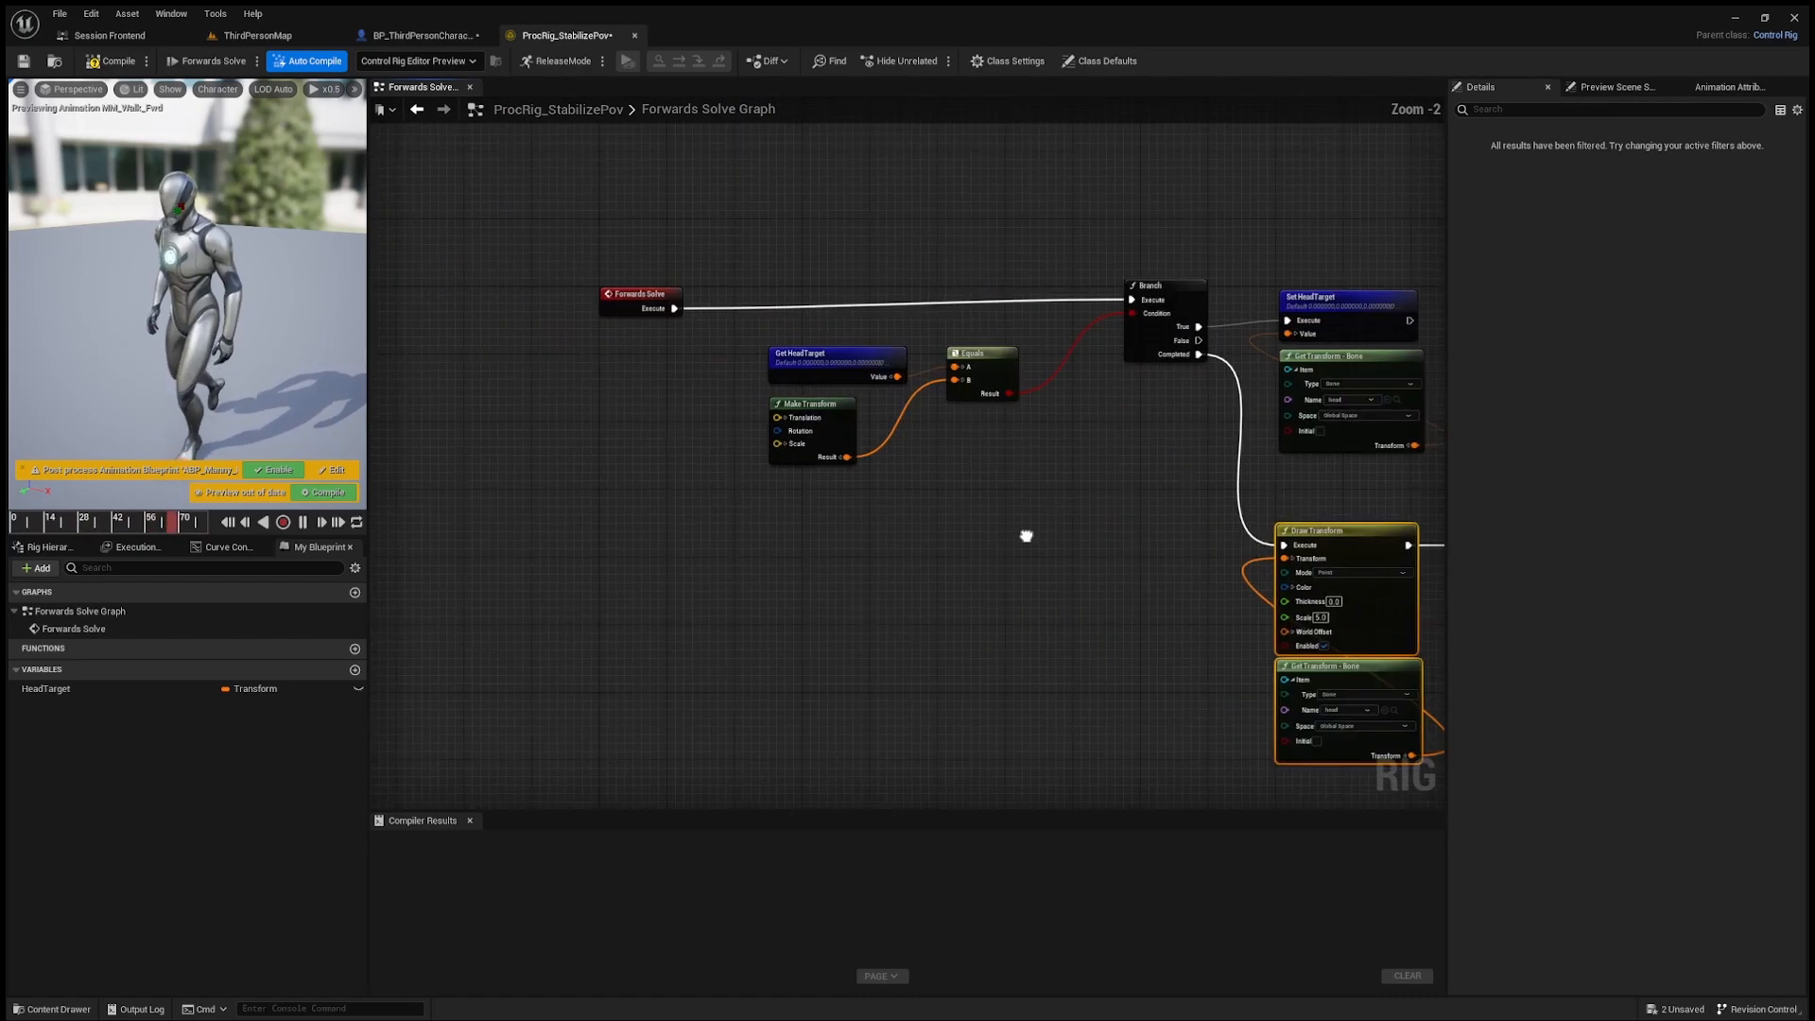
# Step: Move the second Draw Transform and its Get HeadTarget node closer to the first Draw Transform
pyautogui.moveTo(1027, 536); pyautogui.dragTo(1095, 564, button='right')
pyautogui.scroll(1, 985, 553)
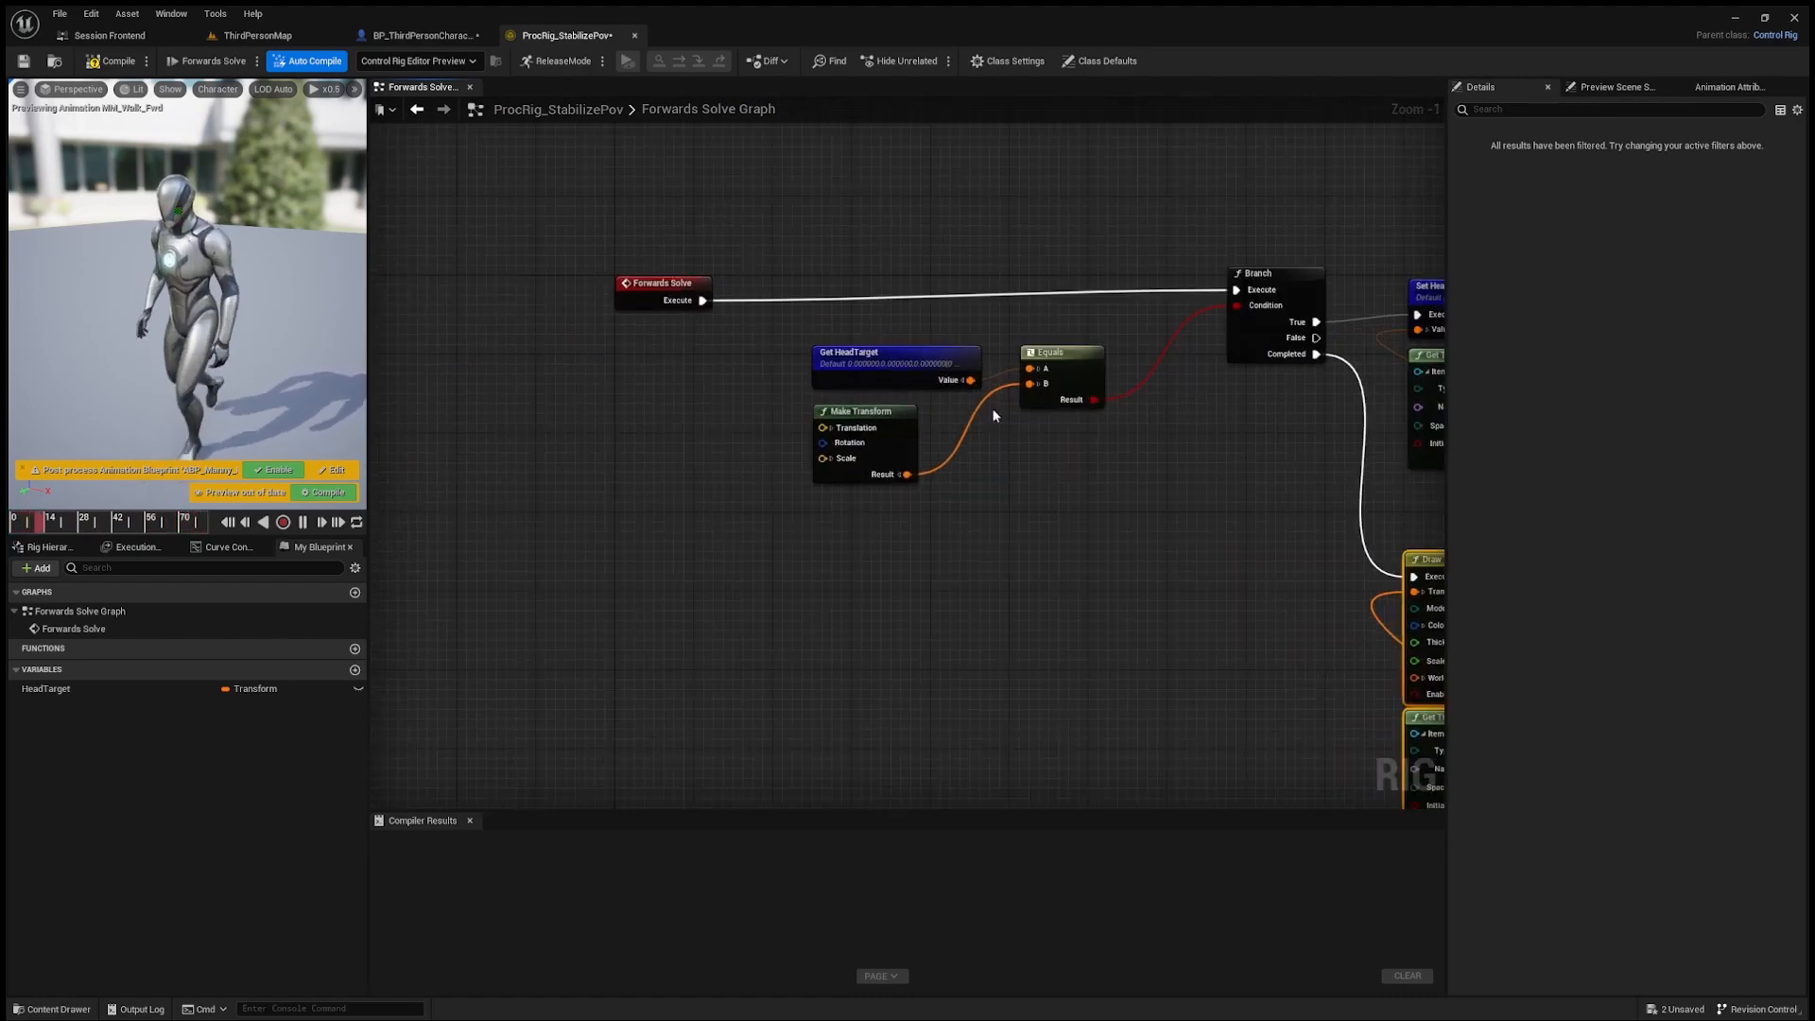
pyautogui.moveTo(1177, 462); pyautogui.dragTo(858, 448, button='right')
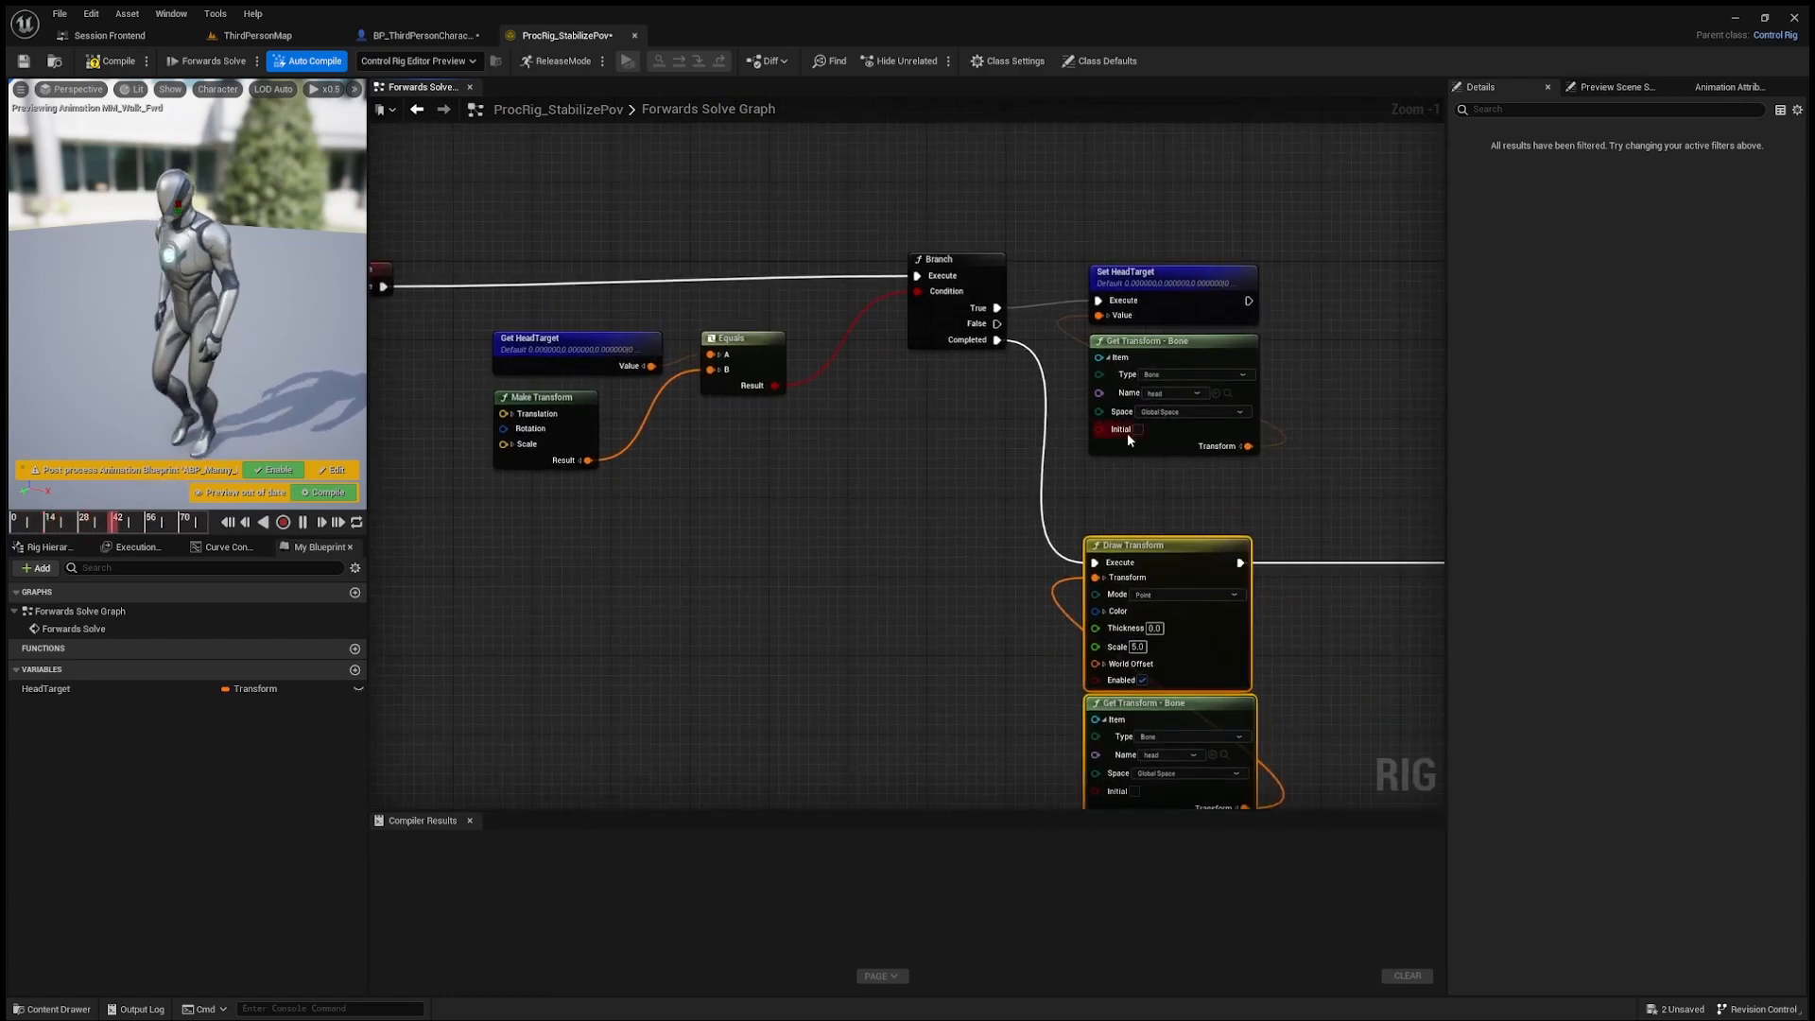
pyautogui.moveTo(1144, 467)
pyautogui.mouseDown(button='right')
pyautogui.moveTo(923, 157)
pyautogui.moveTo(897, 202)
pyautogui.mouseUp(button='right')
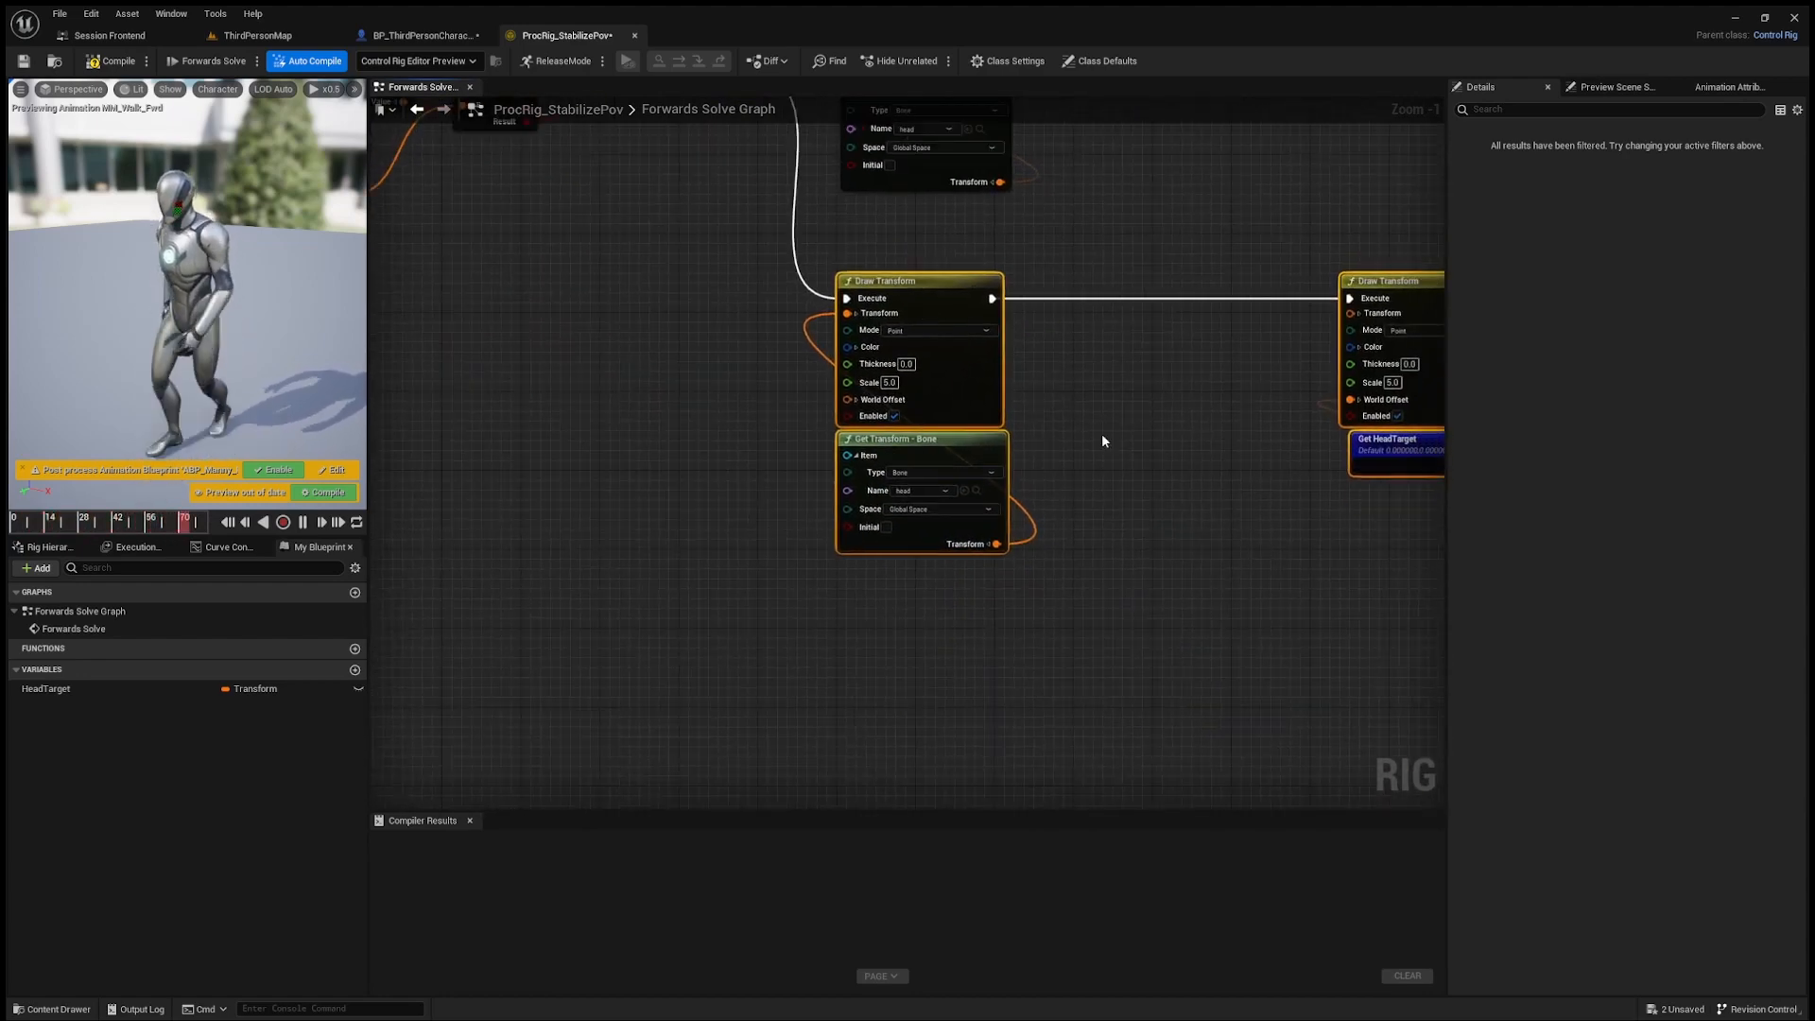
pyautogui.moveTo(1103, 440); pyautogui.dragTo(976, 455, button='right')
pyautogui.moveTo(1276, 301); pyautogui.dragTo(1061, 299)
pyautogui.click(1053, 538)
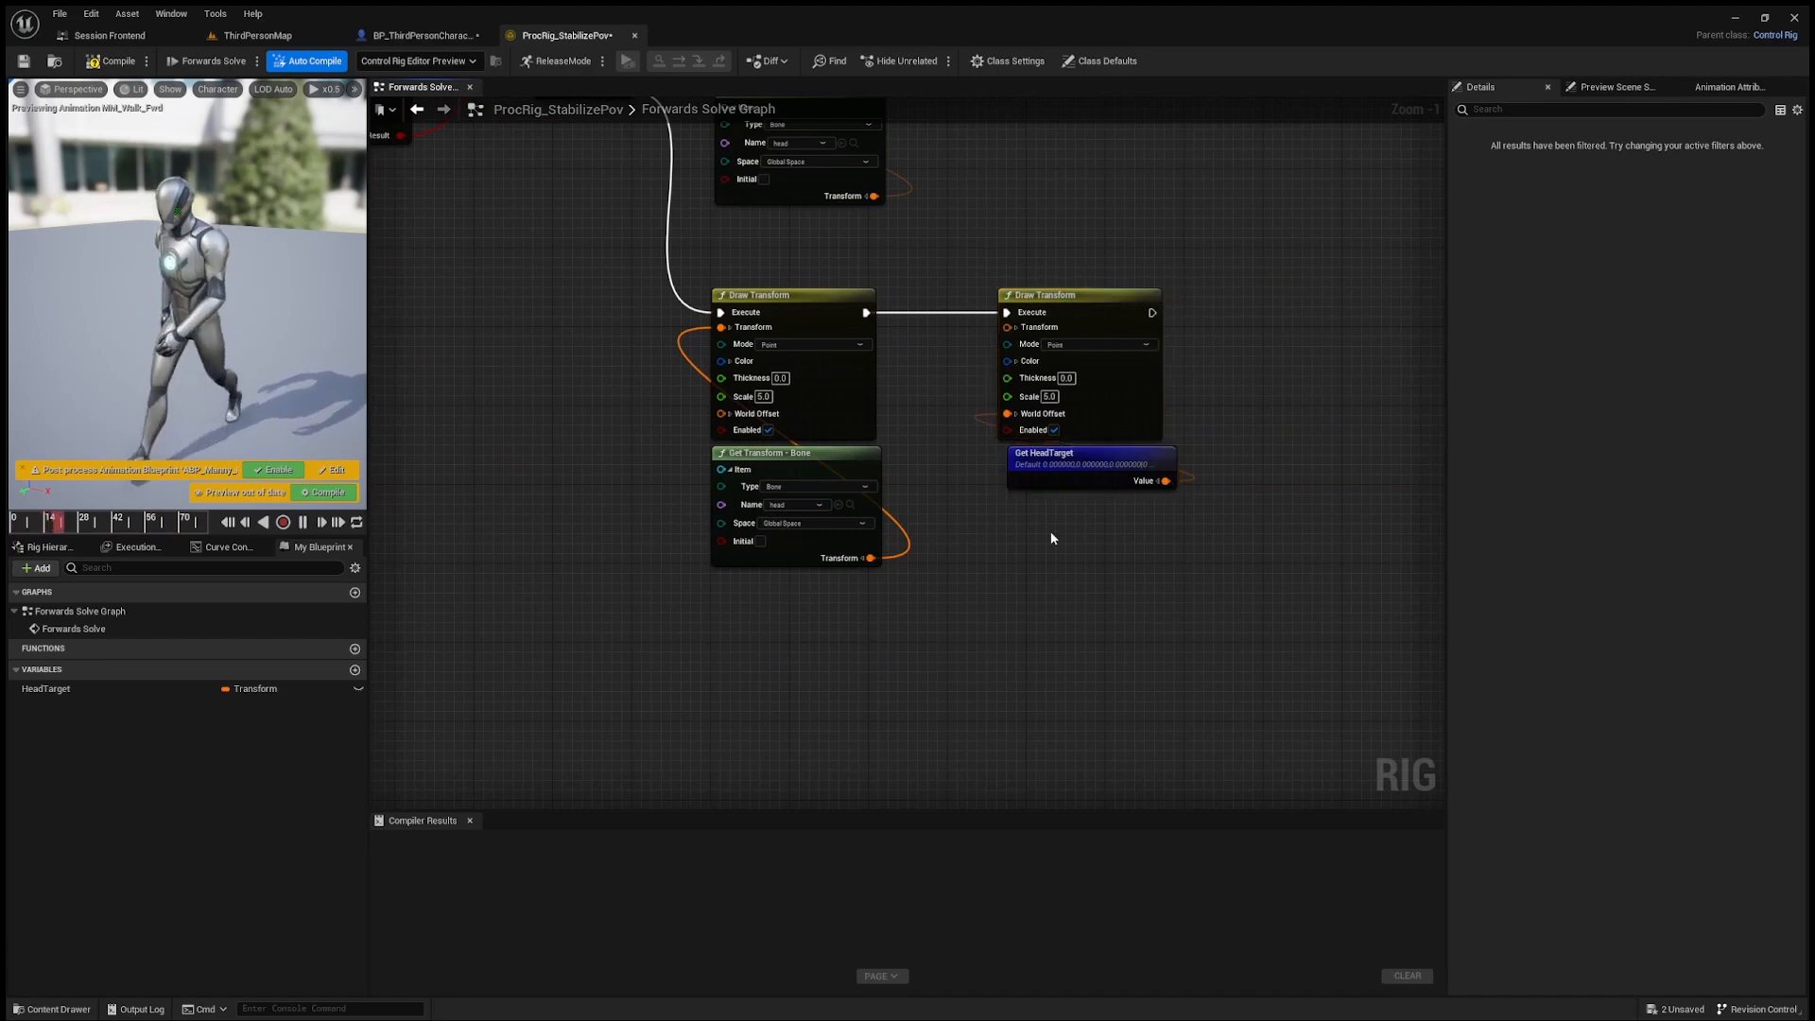
# Step: Compile the rig and examine the two drawn points at the head together with the Branch logic that sets HeadTarget
pyautogui.moveTo(419, 358); pyautogui.dragTo(467, 370, button='right')
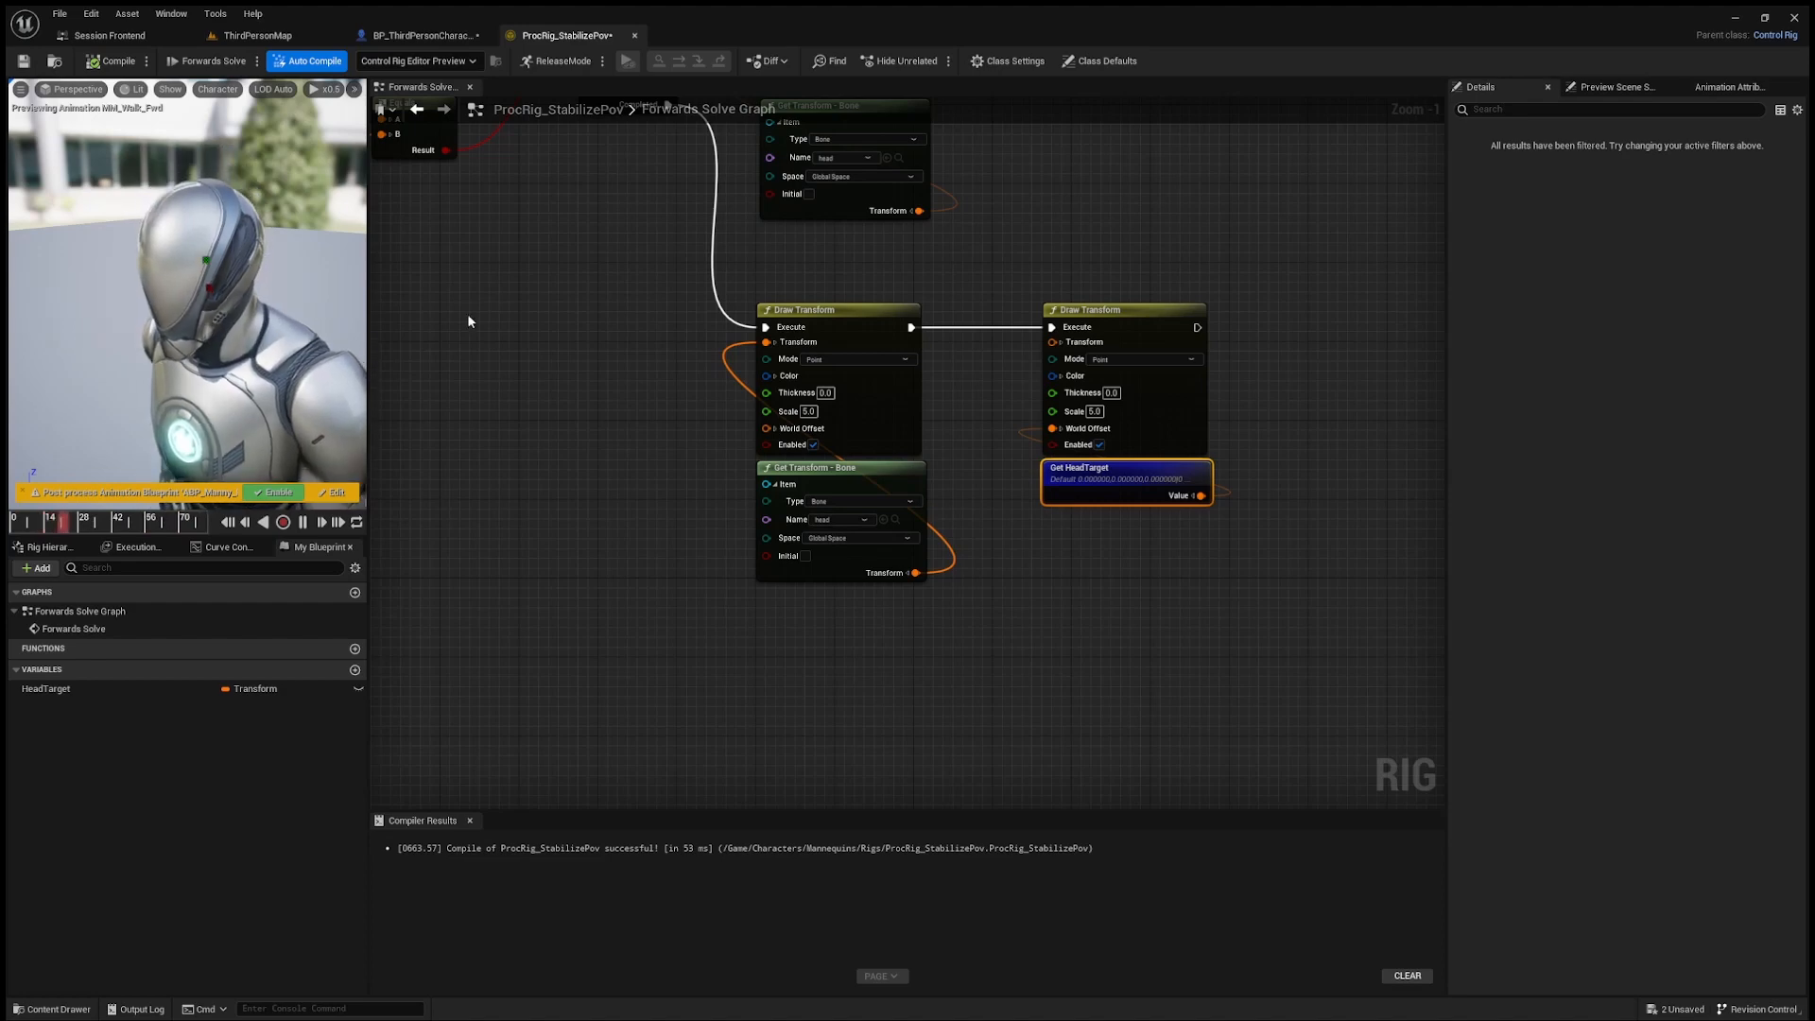
pyautogui.moveTo(468, 321); pyautogui.dragTo(879, 468, button='right')
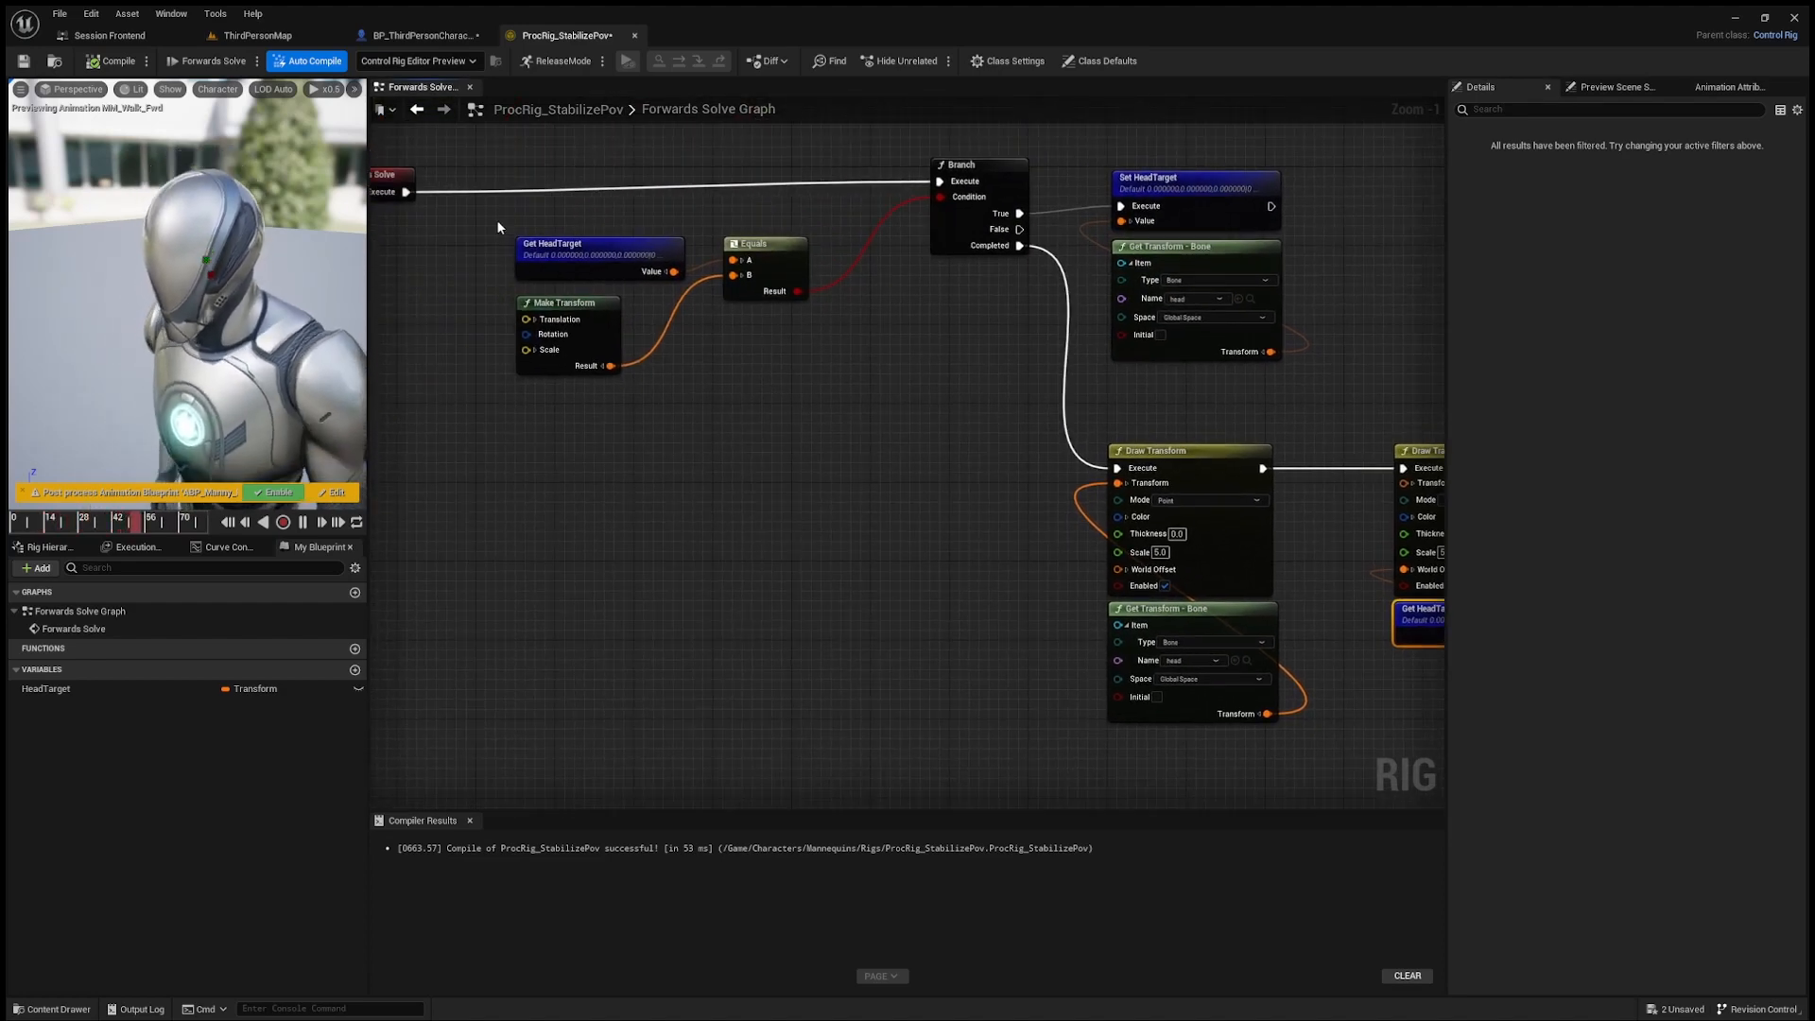
pyautogui.moveTo(497, 219); pyautogui.dragTo(790, 412)
pyautogui.moveTo(1081, 151); pyautogui.dragTo(1227, 239)
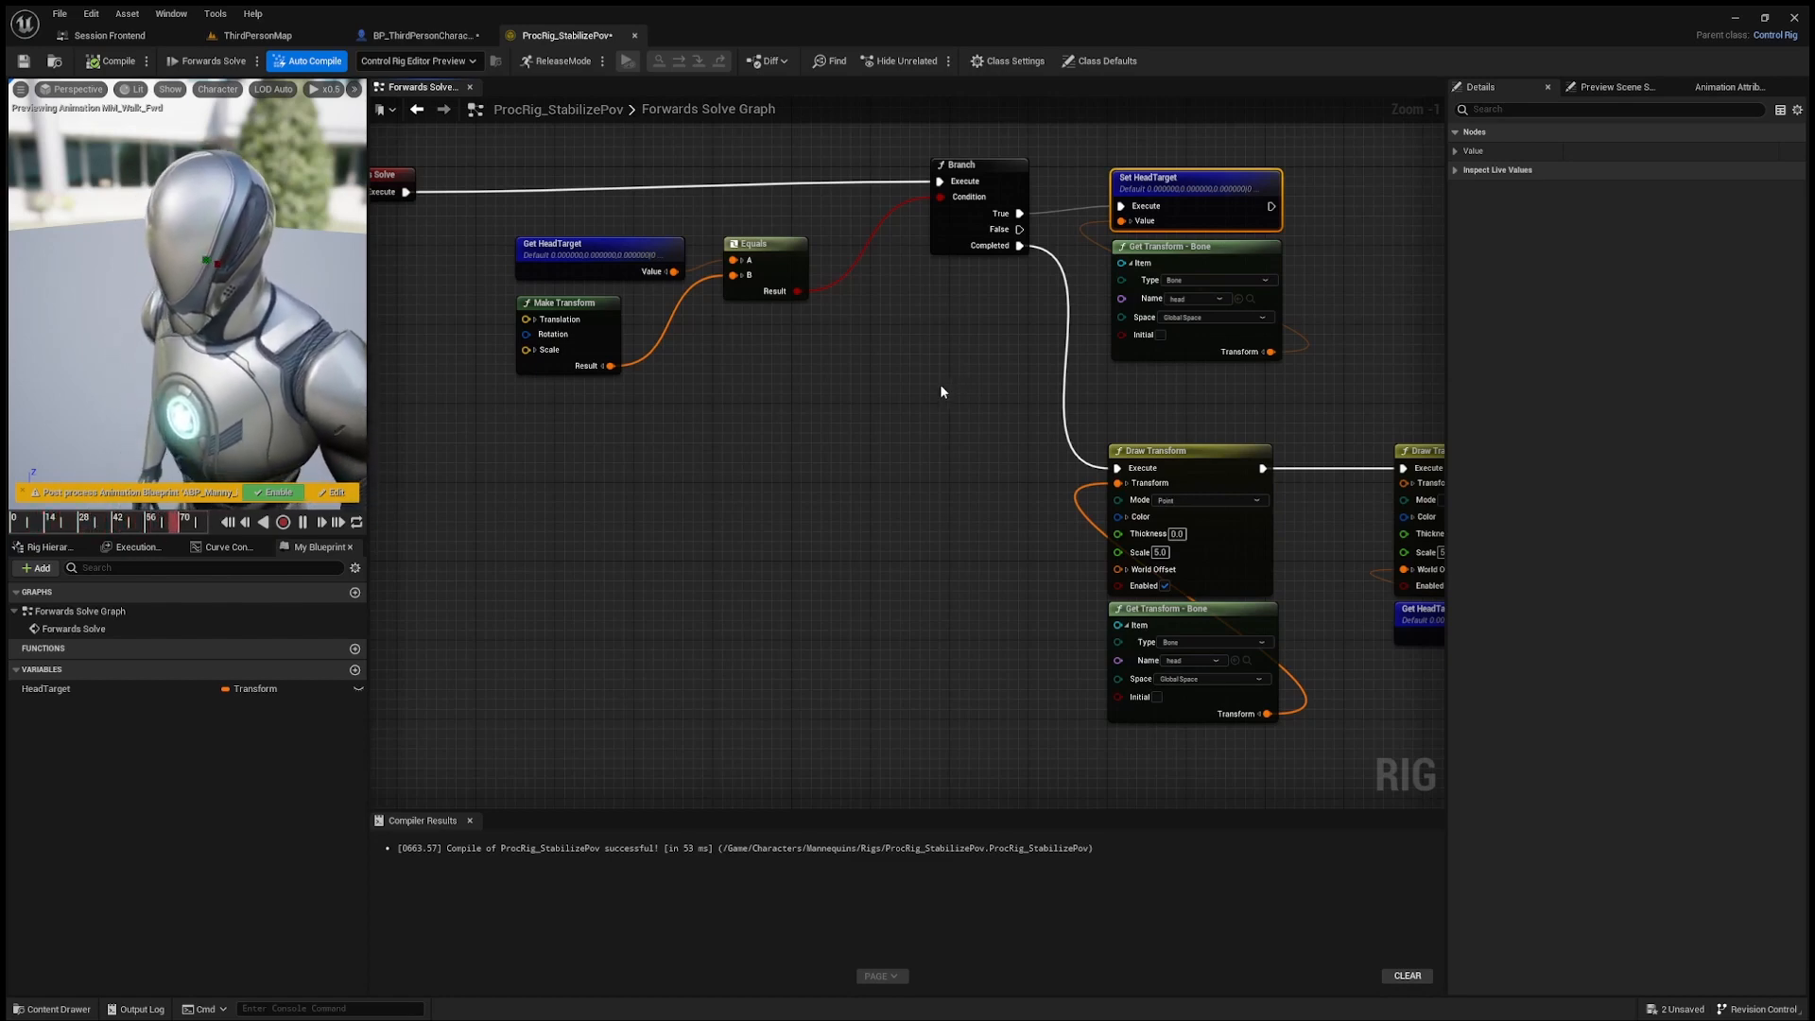
pyautogui.moveTo(944, 381); pyautogui.dragTo(904, 360, button='right')
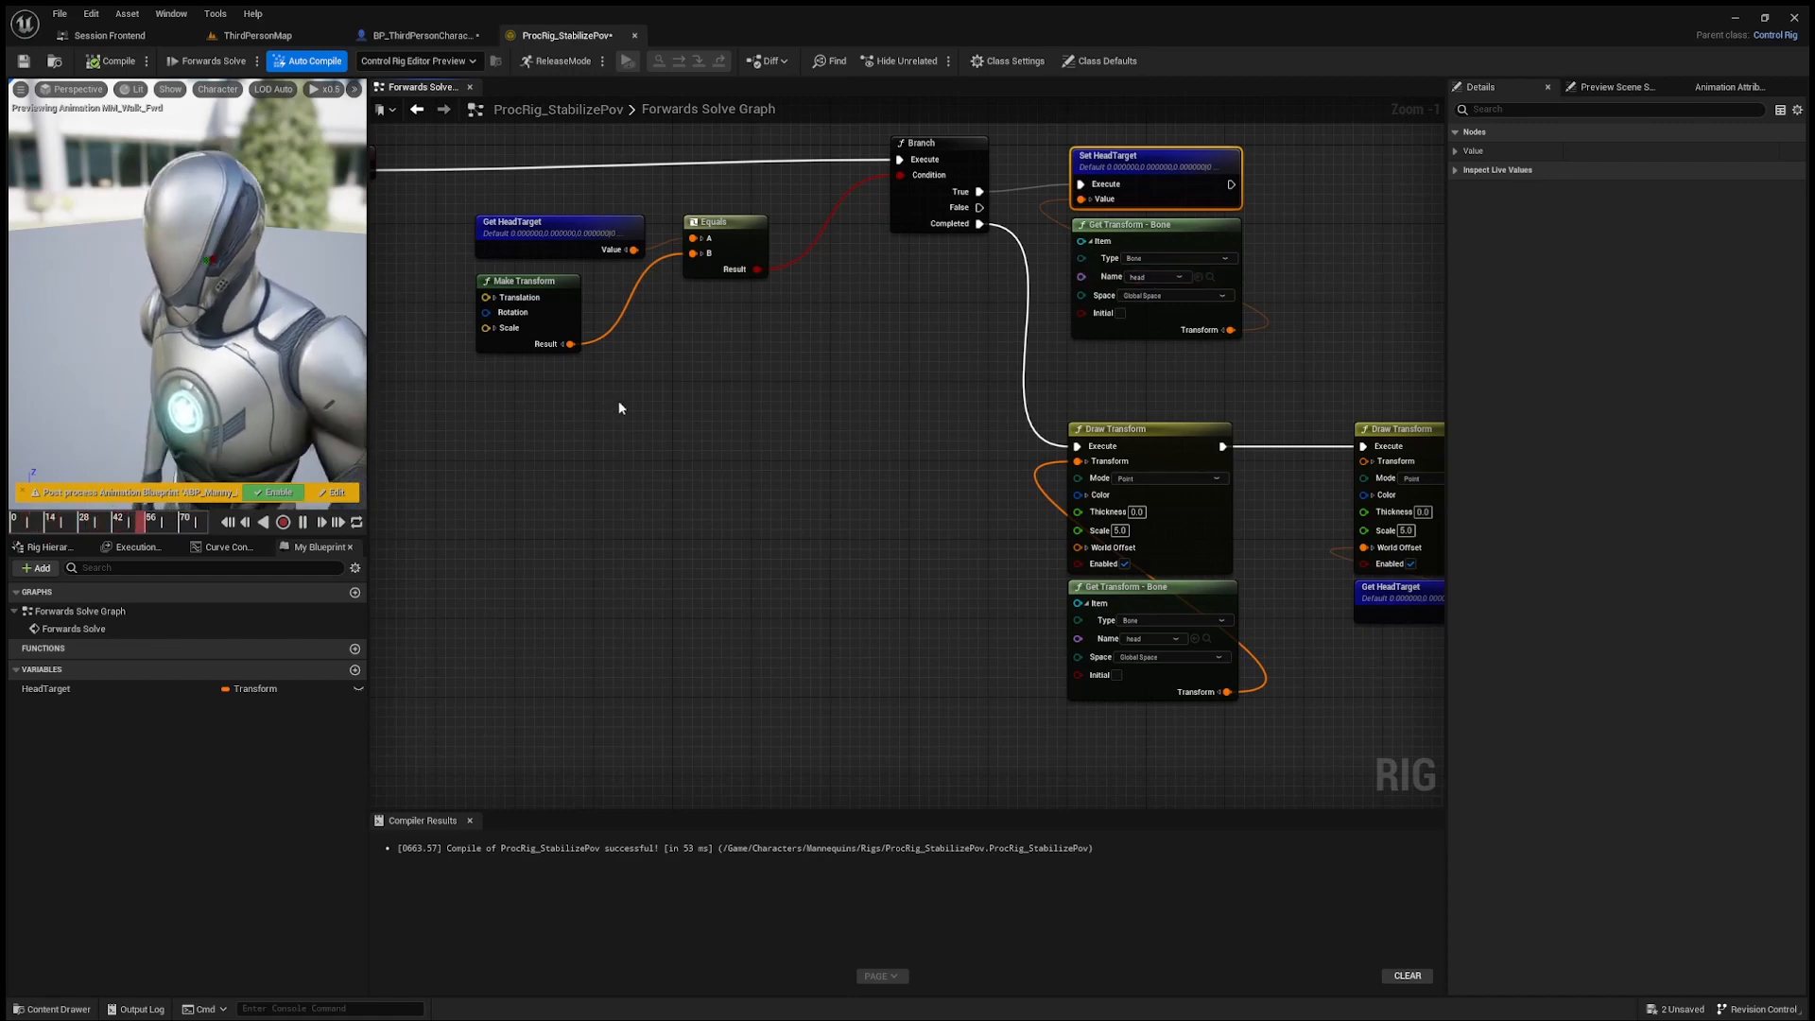
# Step: Add a Draw Line node after the second Draw Transform and align it with the execution chain
pyautogui.scroll(-1, 718, 435)
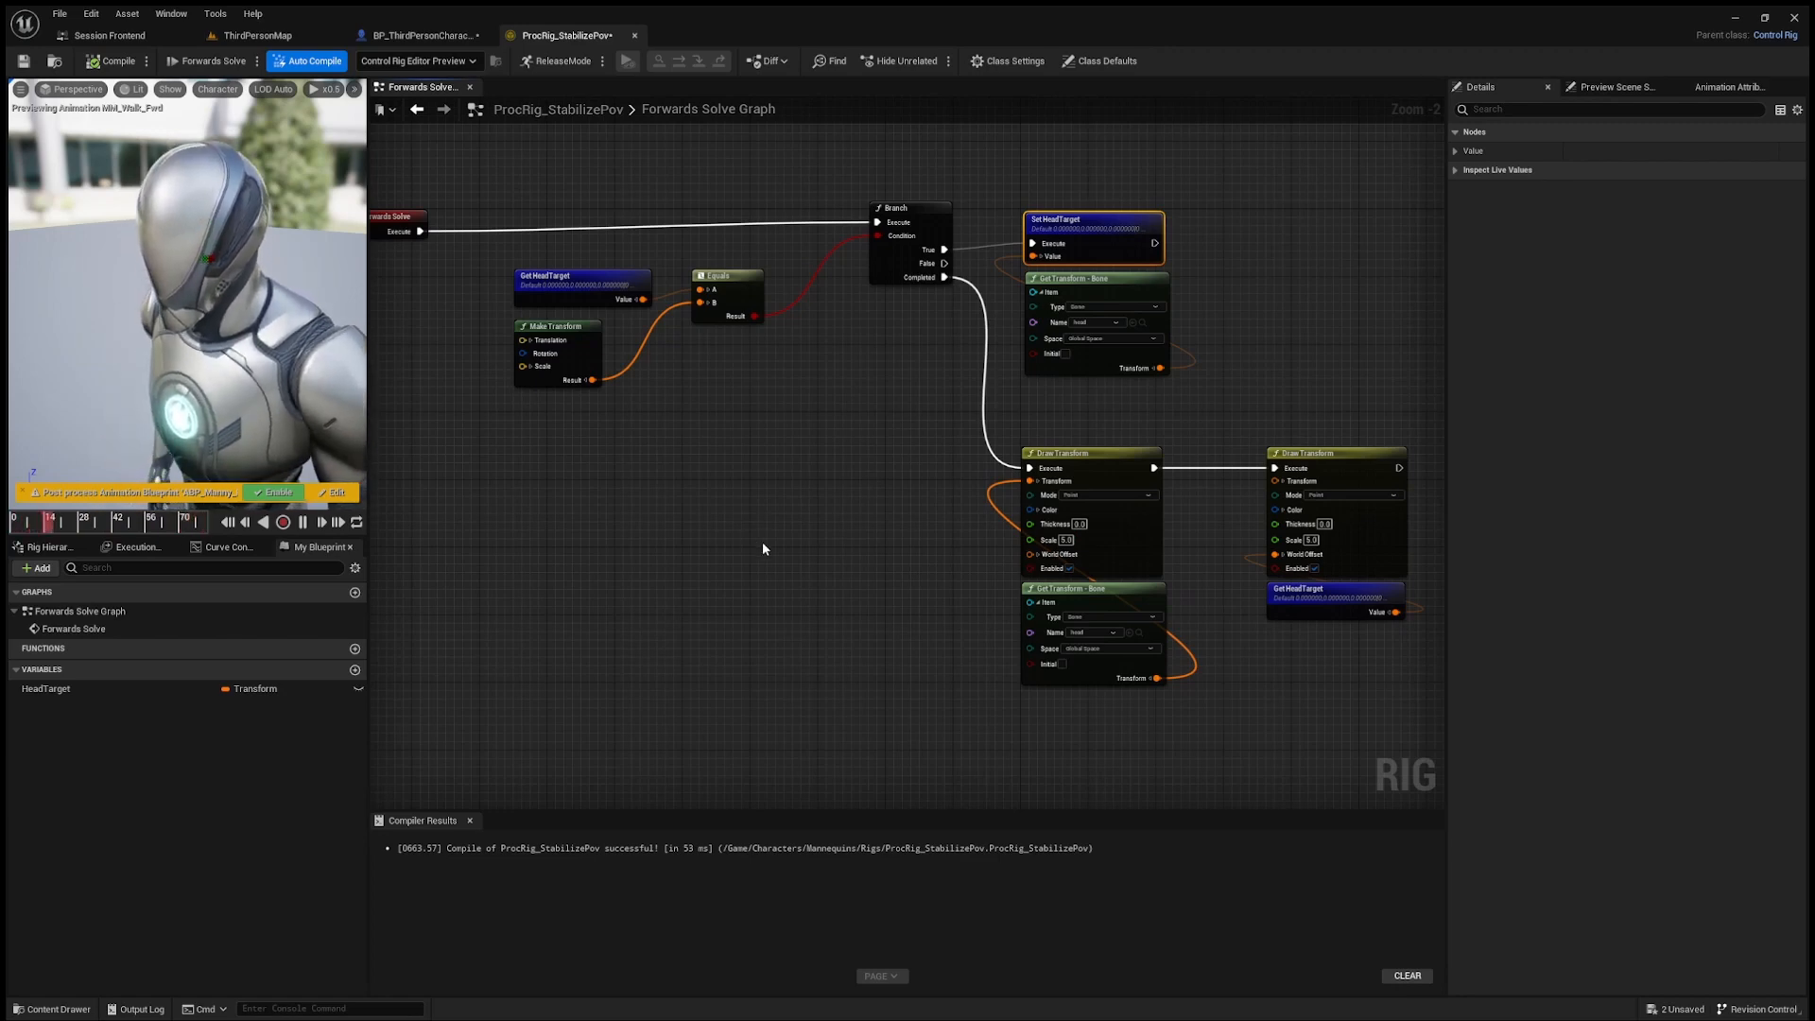
pyautogui.moveTo(762, 542)
pyautogui.mouseDown(button='right')
pyautogui.moveTo(1025, 605)
pyautogui.moveTo(949, 380)
pyautogui.moveTo(909, 388)
pyautogui.mouseUp(button='right')
pyautogui.moveTo(895, 380); pyautogui.dragTo(1098, 390)
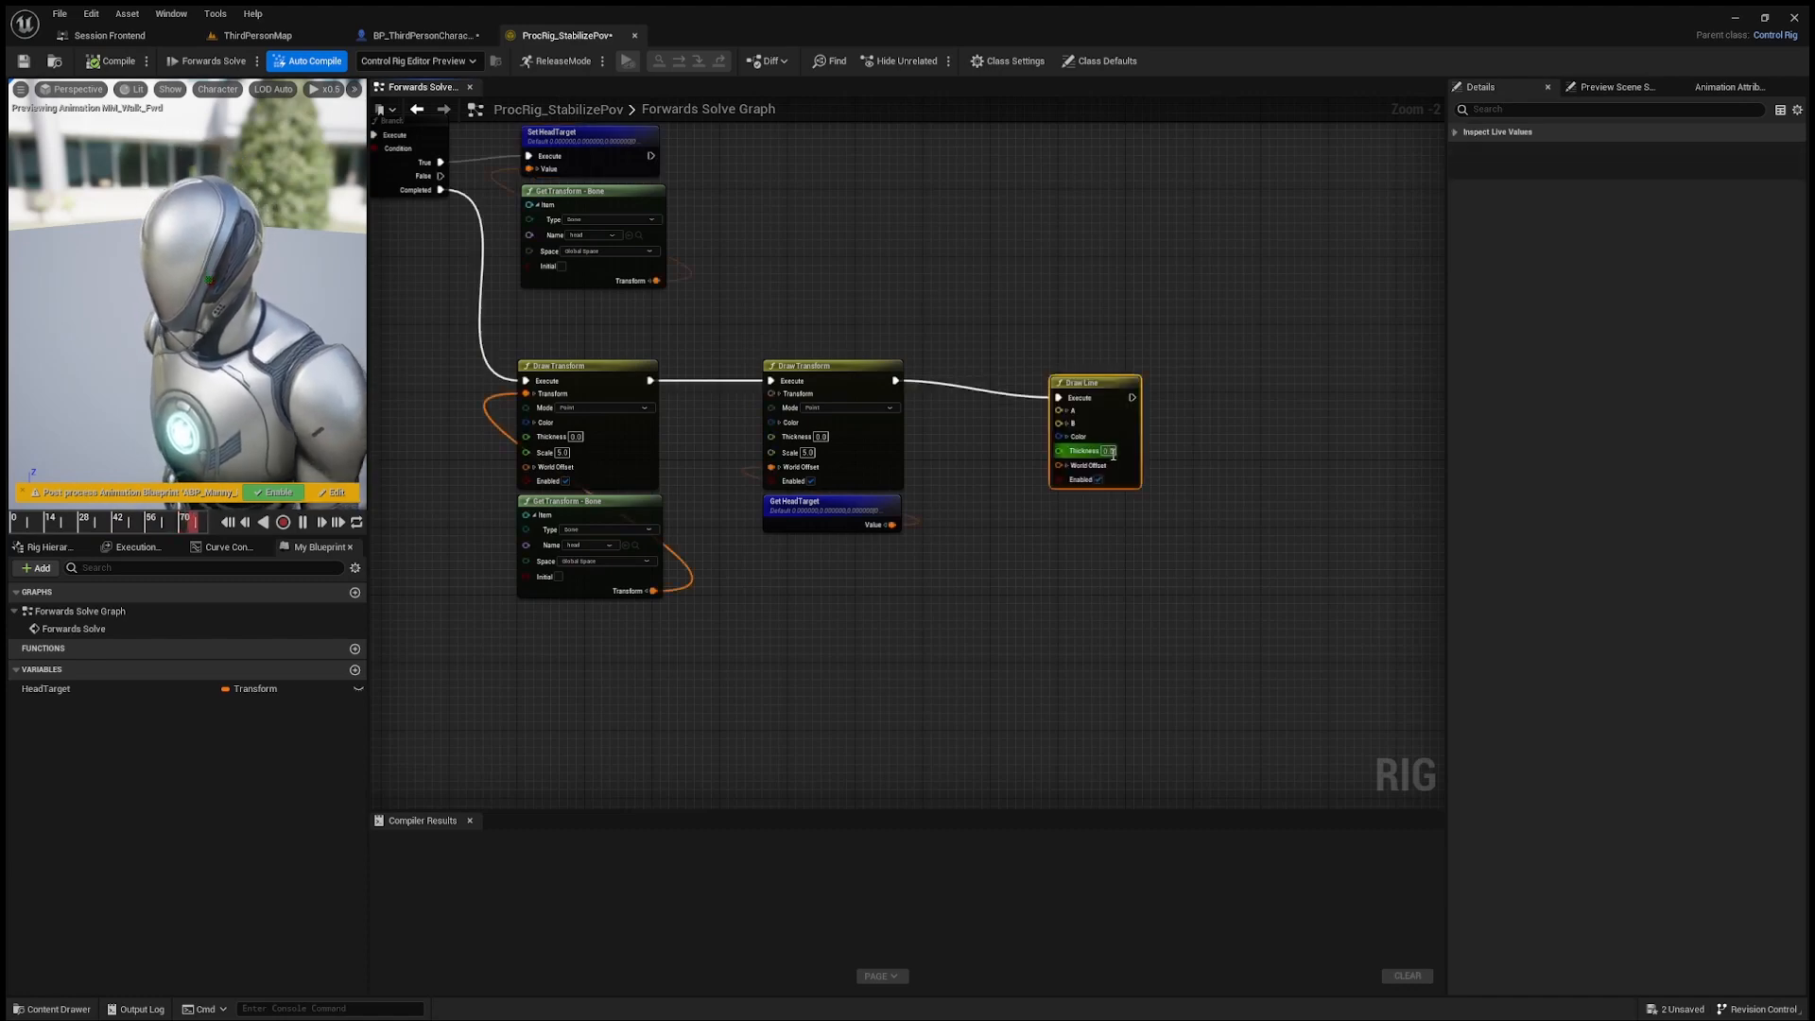
pyautogui.moveTo(1106, 368); pyautogui.dragTo(1099, 366)
pyautogui.moveTo(1051, 449); pyautogui.dragTo(1012, 338, button='right')
# Step: Duplicate Get HeadTarget below Draw Line, expand its value, and connect the Translation to input A
pyautogui.click(811, 412)
pyautogui.hotkey('ctrl', 'c')
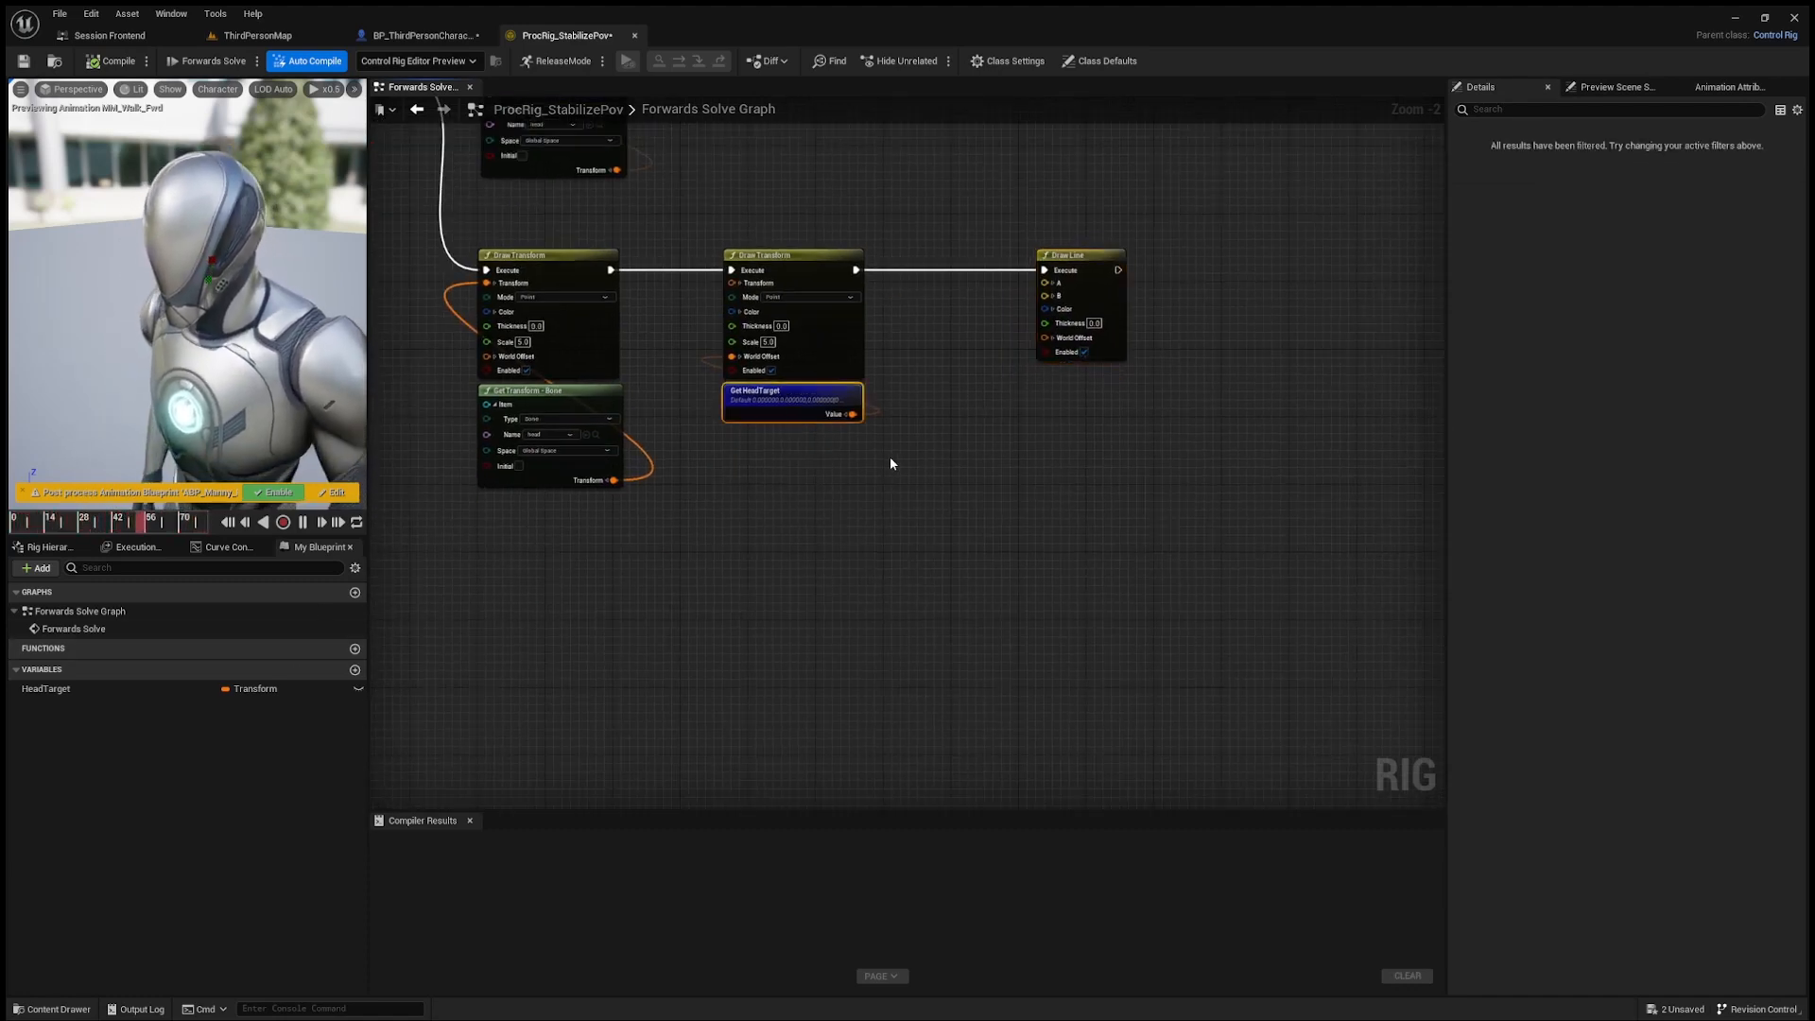
pyautogui.hotkey('ctrl', 'v')
pyautogui.click(1020, 491)
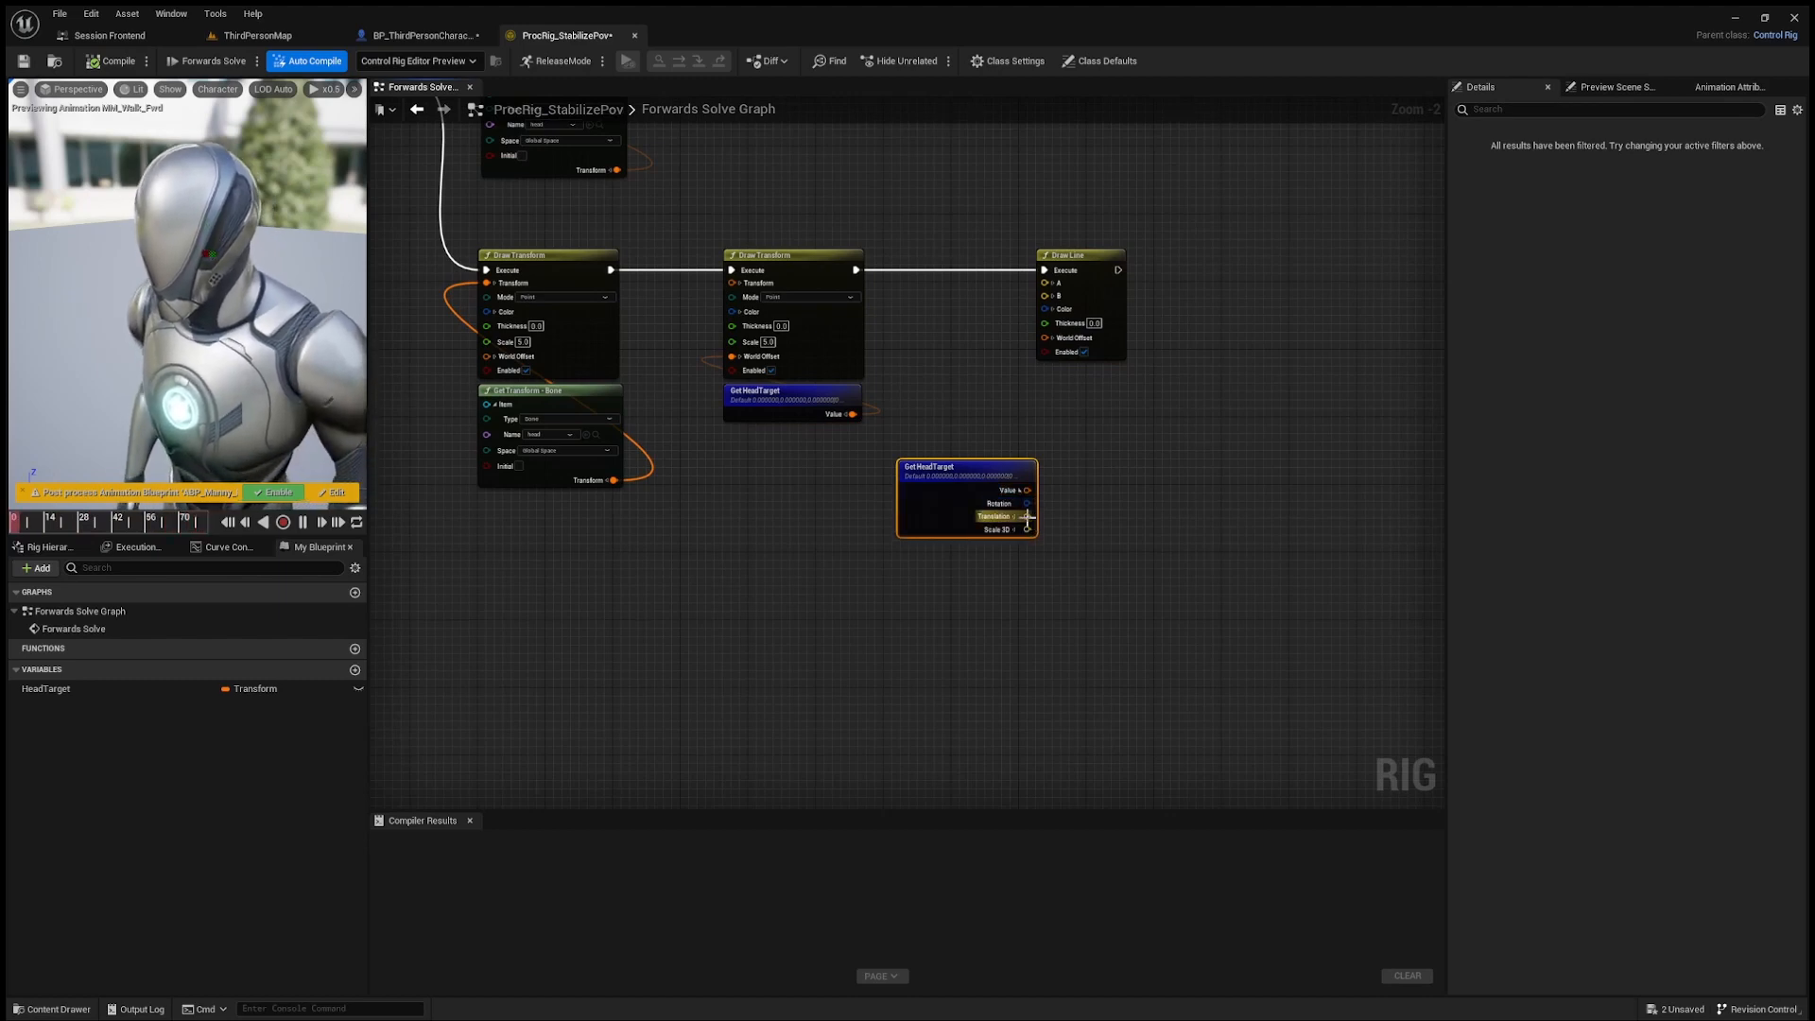
# Step: Duplicate the head bone's Get Transform node under the new Get HeadTarget and connect its Translation to Draw Line's input B
pyautogui.hotkey('ctrl', 'c')
pyautogui.hotkey('ctrl', 'v')
pyautogui.moveTo(633, 565); pyautogui.dragTo(992, 555)
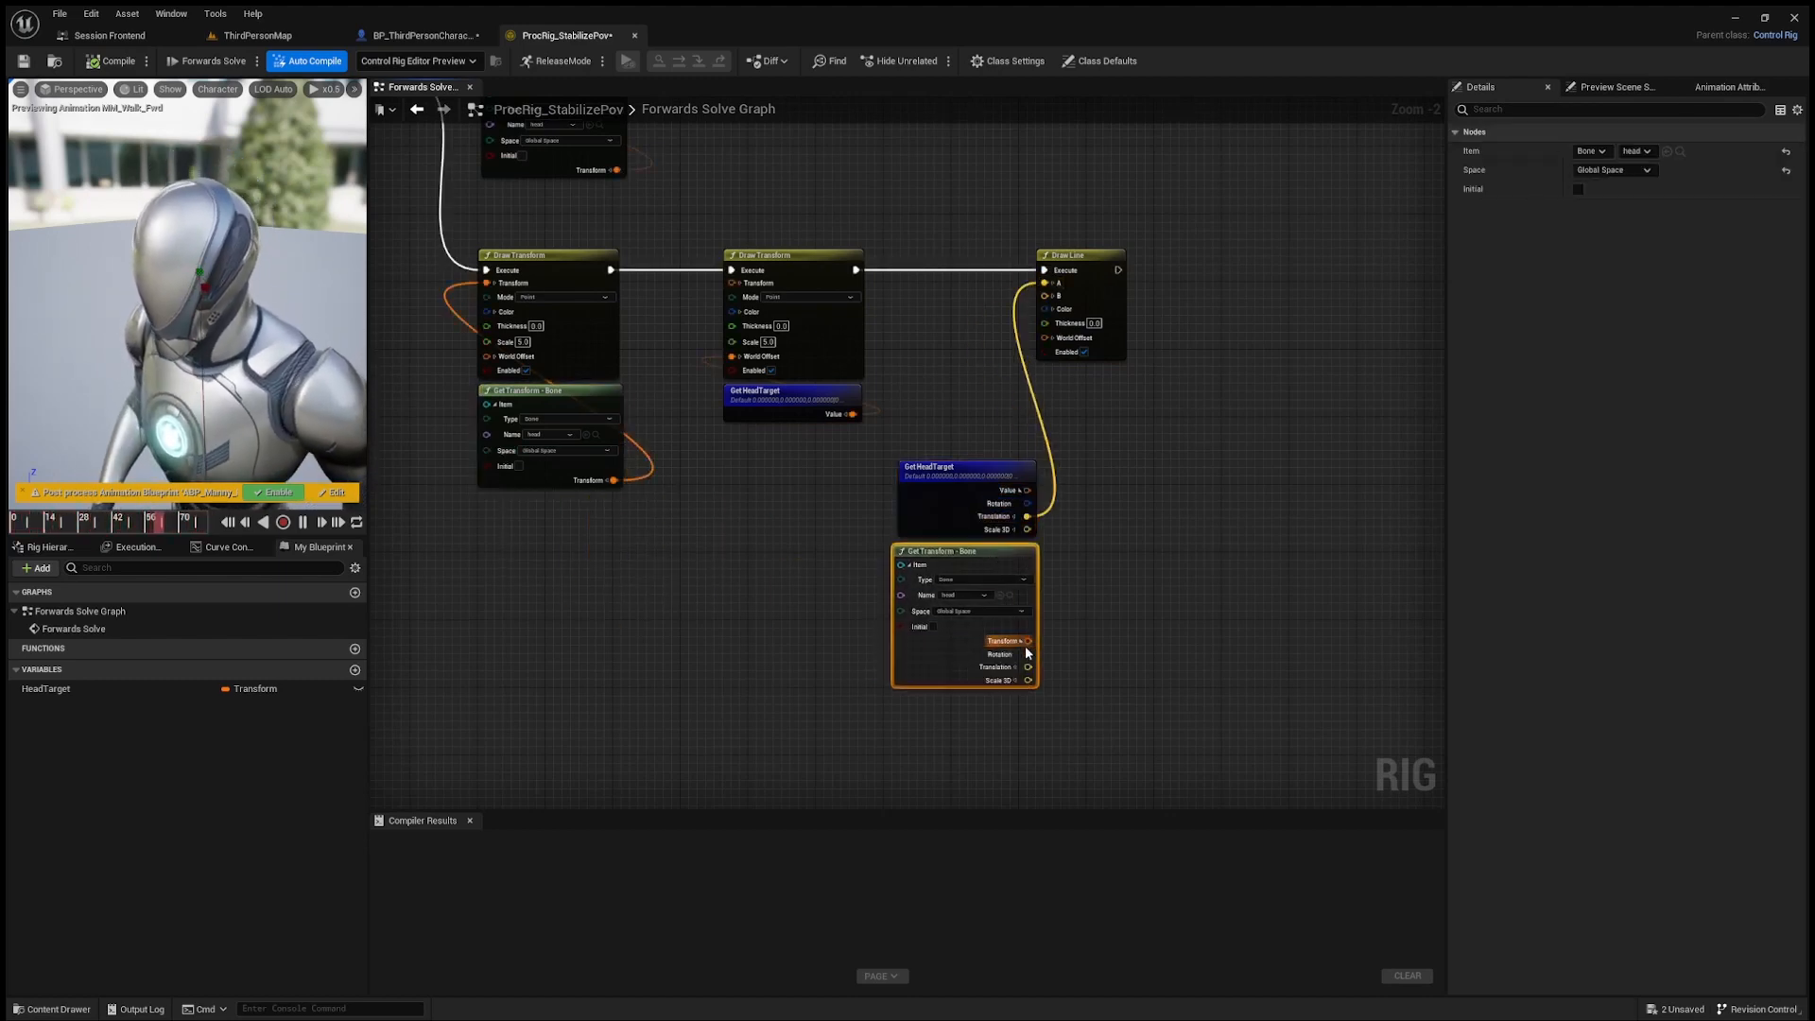
pyautogui.moveTo(1050, 306); pyautogui.dragTo(1047, 298)
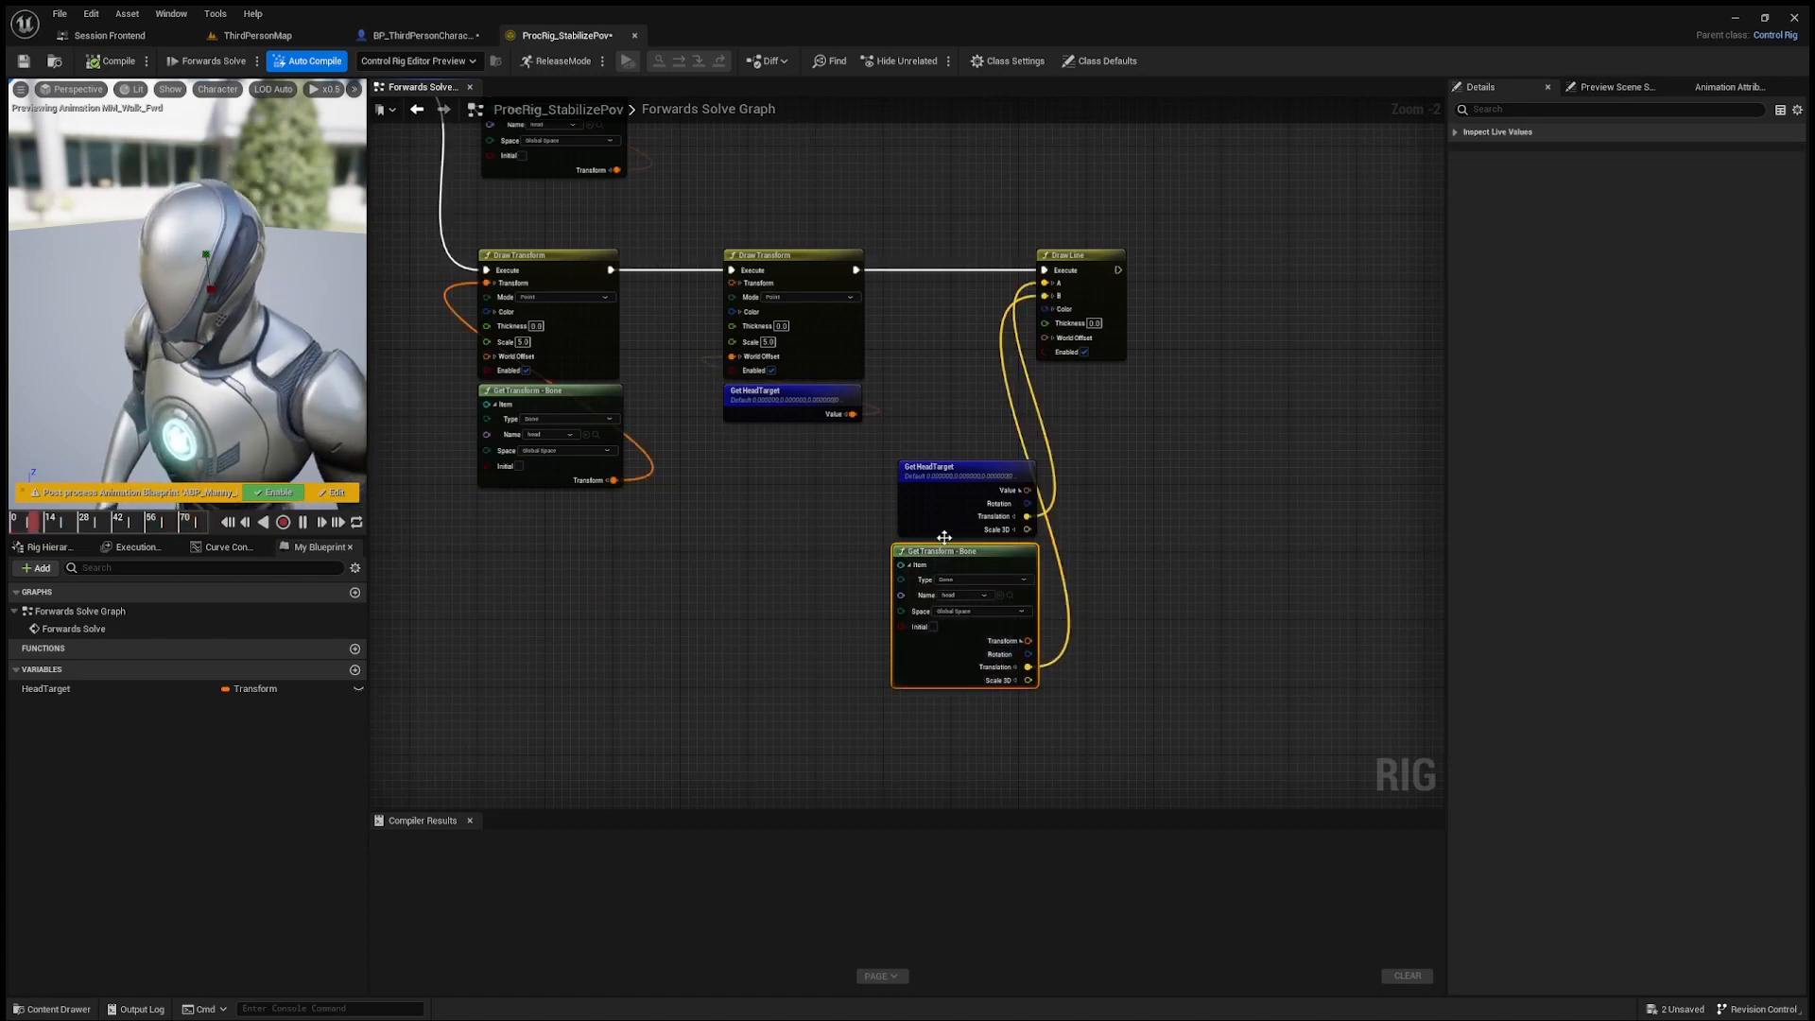
pyautogui.moveTo(944, 537); pyautogui.dragTo(953, 537)
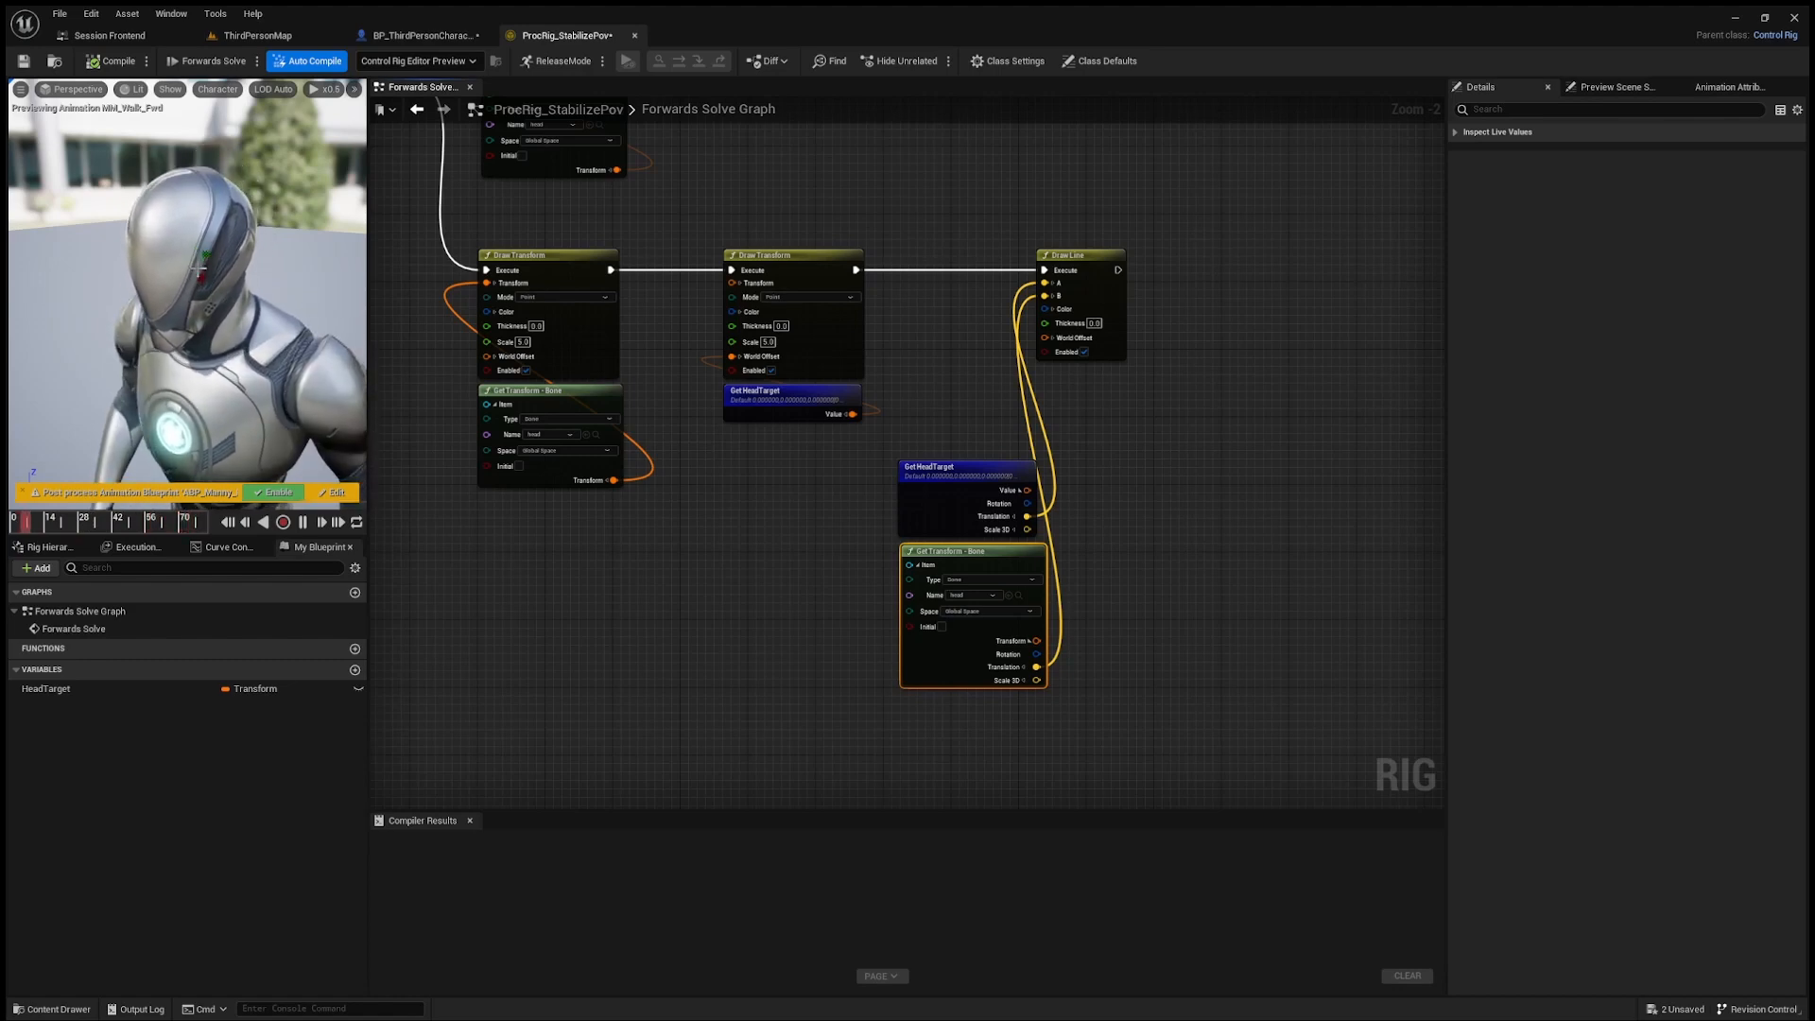
# Step: Switch the preview animation to MM_Run_Fwd and examine the line between the head bone and the head target
pyautogui.click(1612, 86)
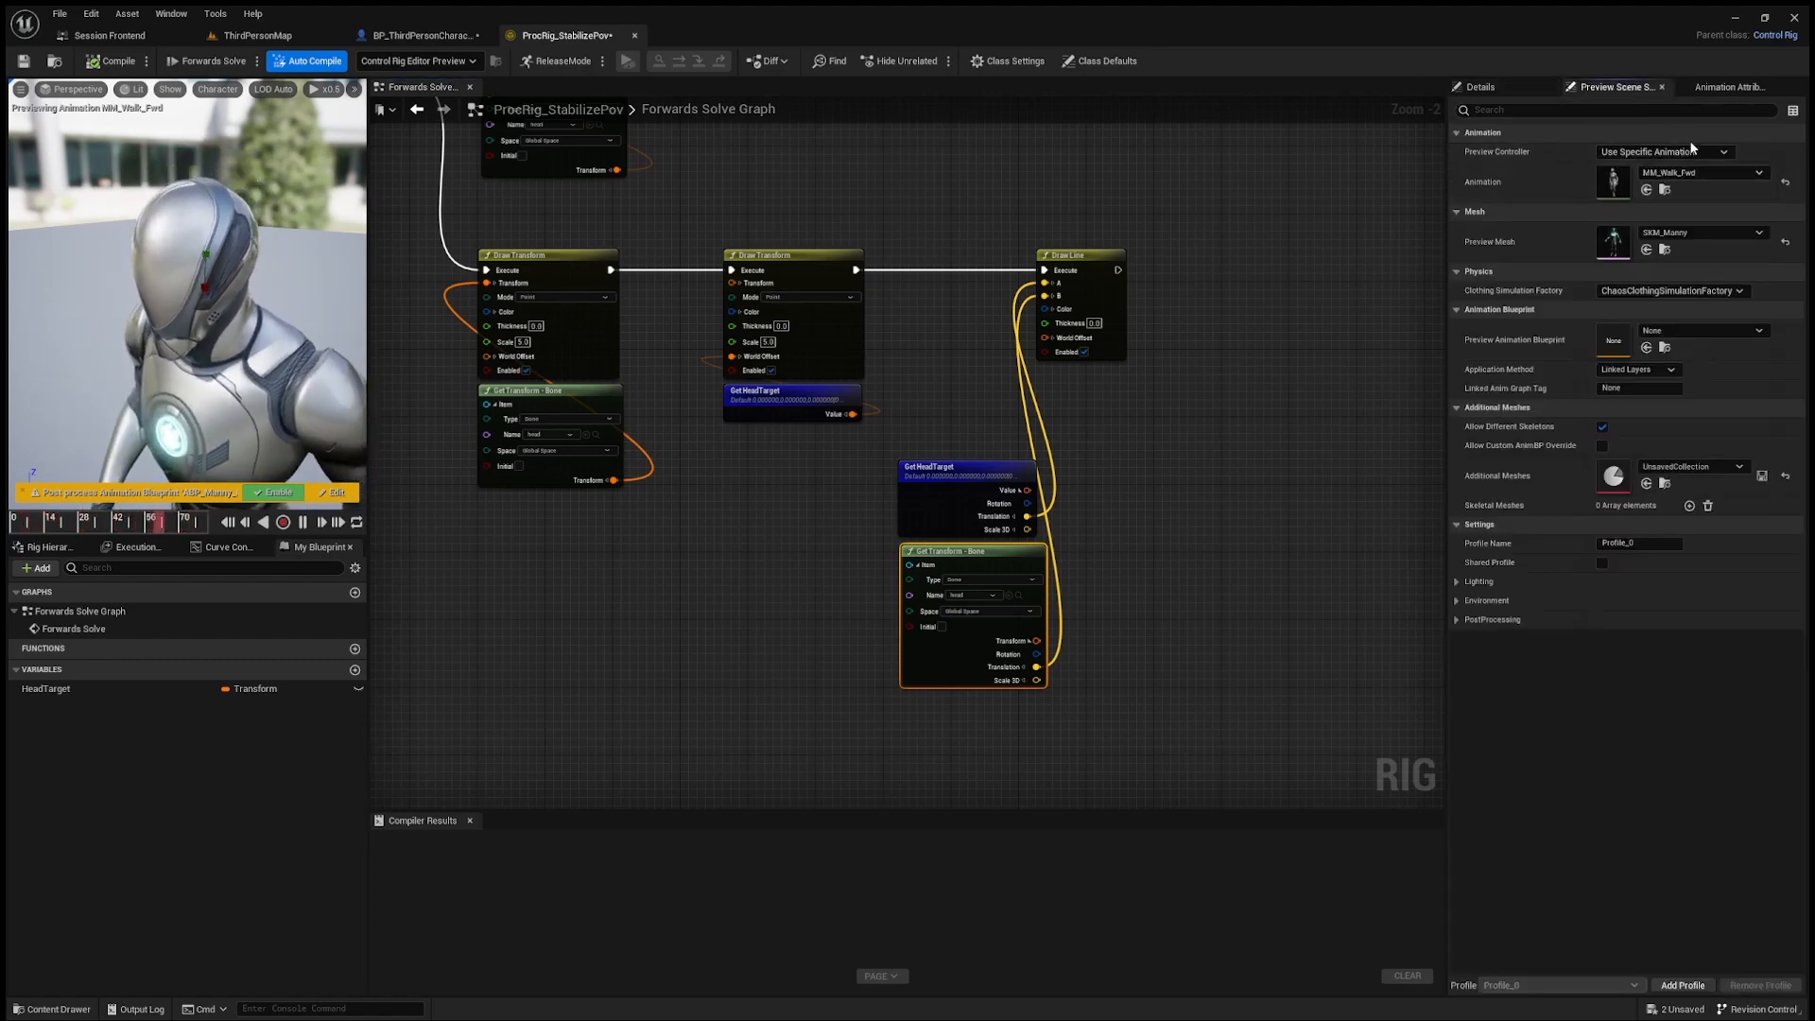
pyautogui.click(1699, 173)
pyautogui.click(1724, 558)
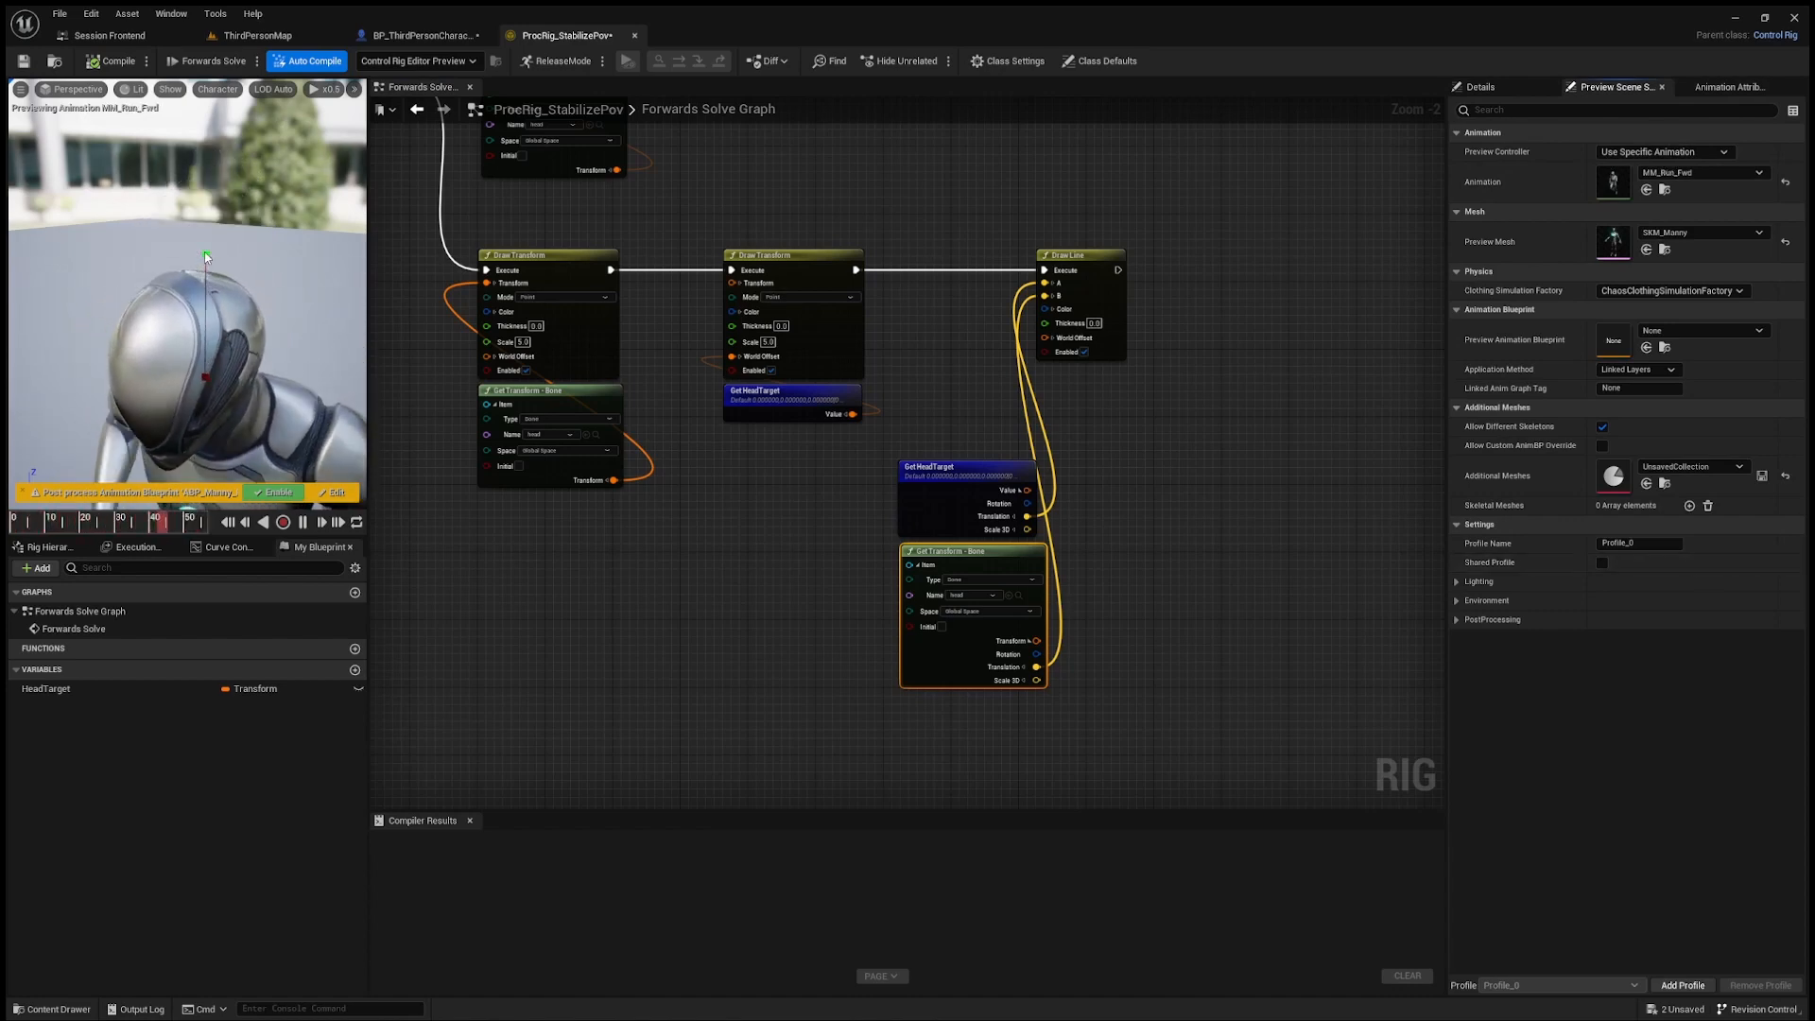
pyautogui.moveTo(405, 222); pyautogui.dragTo(934, 430, button='right')
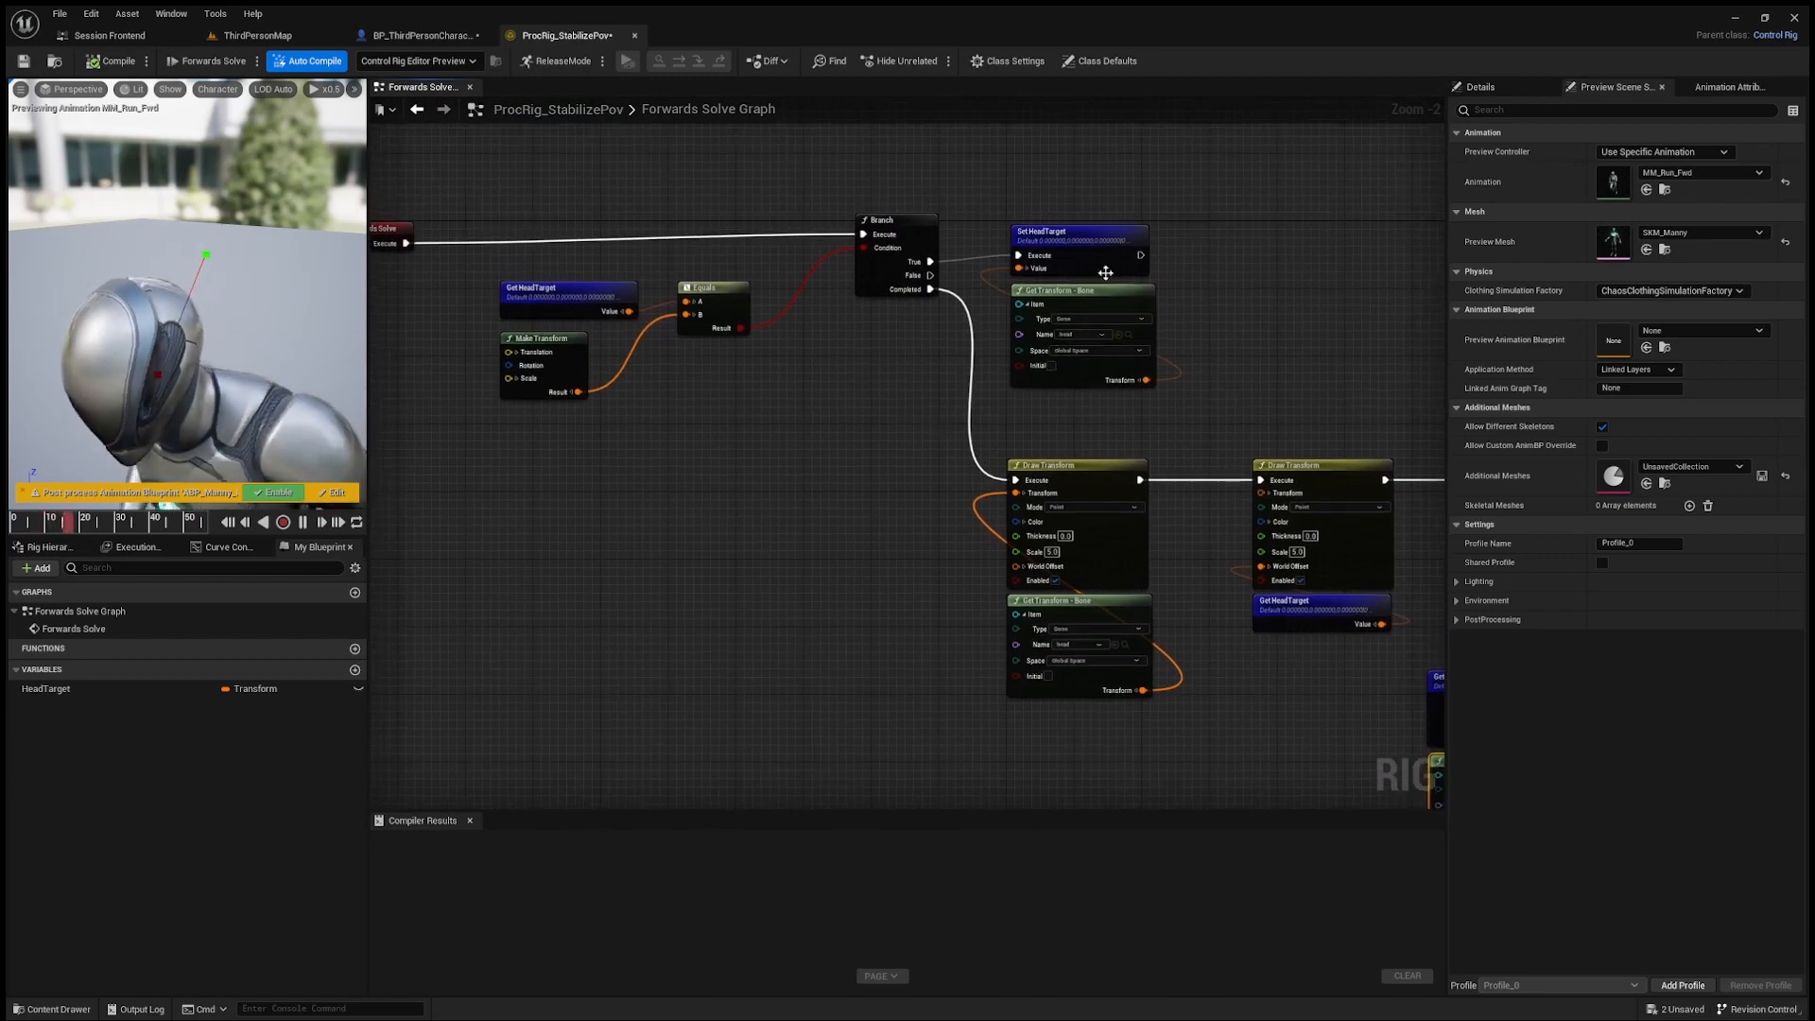
pyautogui.moveTo(960, 265); pyautogui.dragTo(871, 221, button='right')
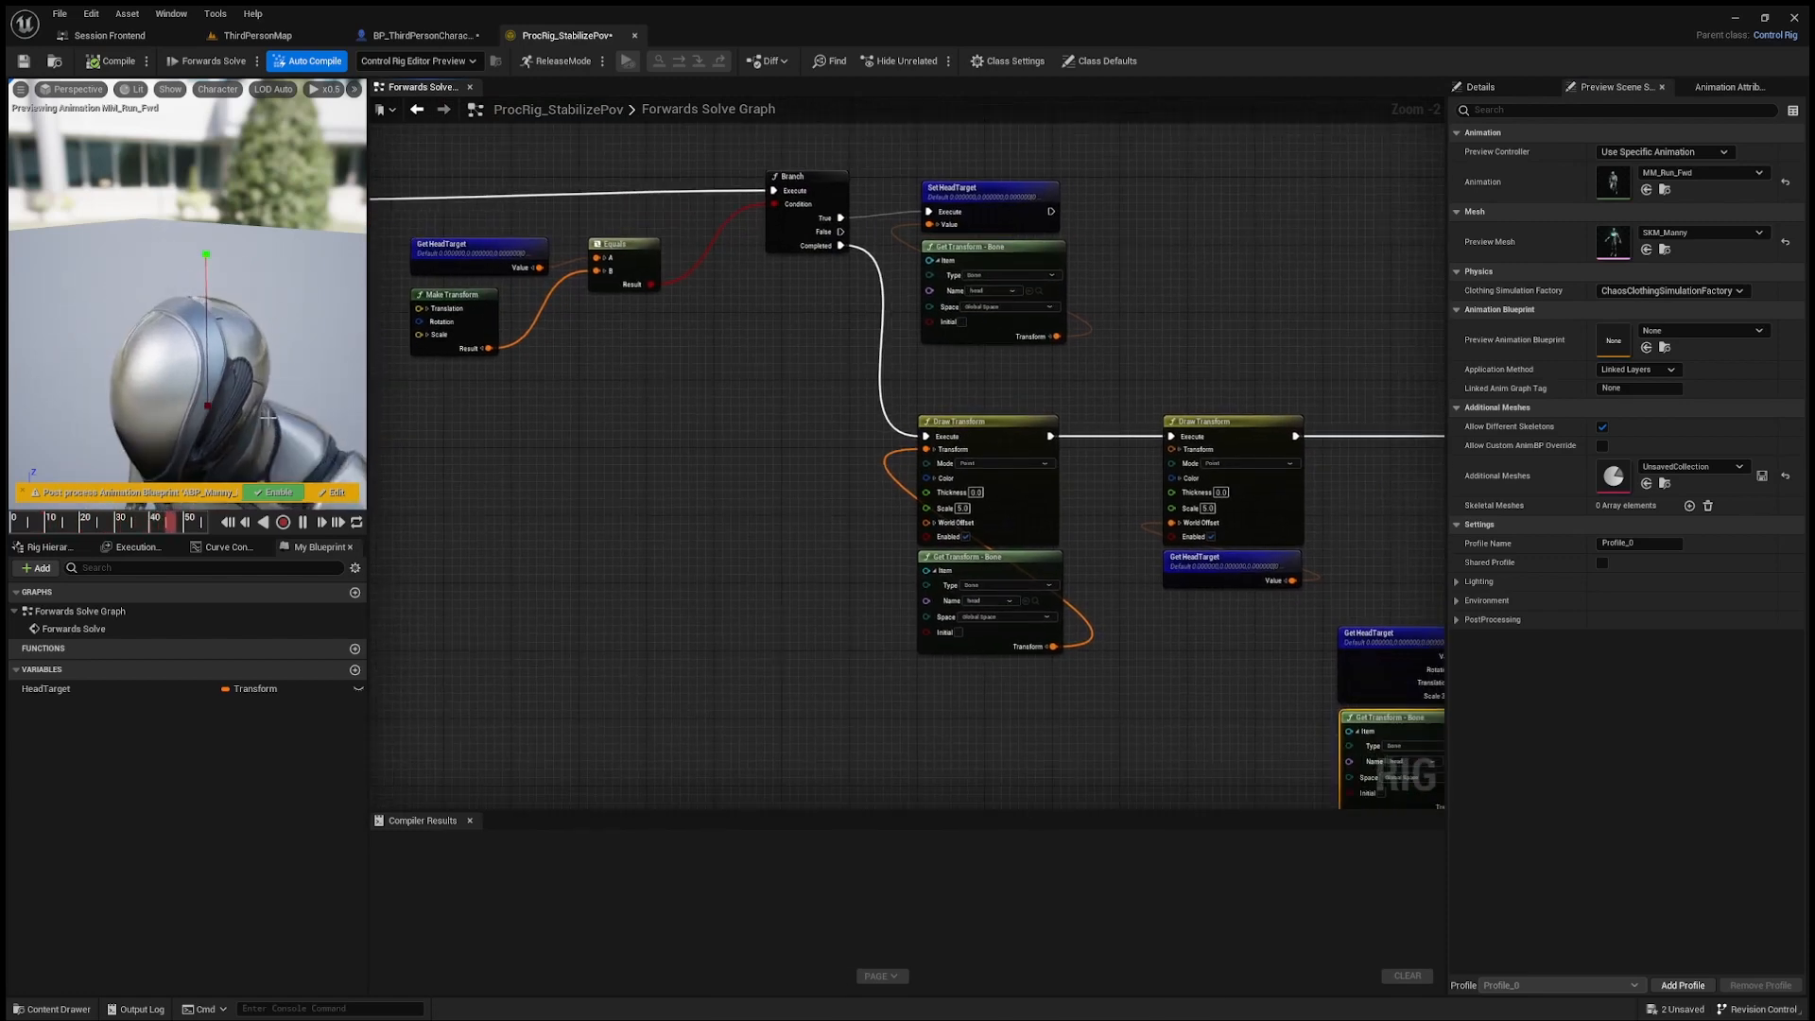
pyautogui.moveTo(1283, 336); pyautogui.dragTo(1195, 292, button='right')
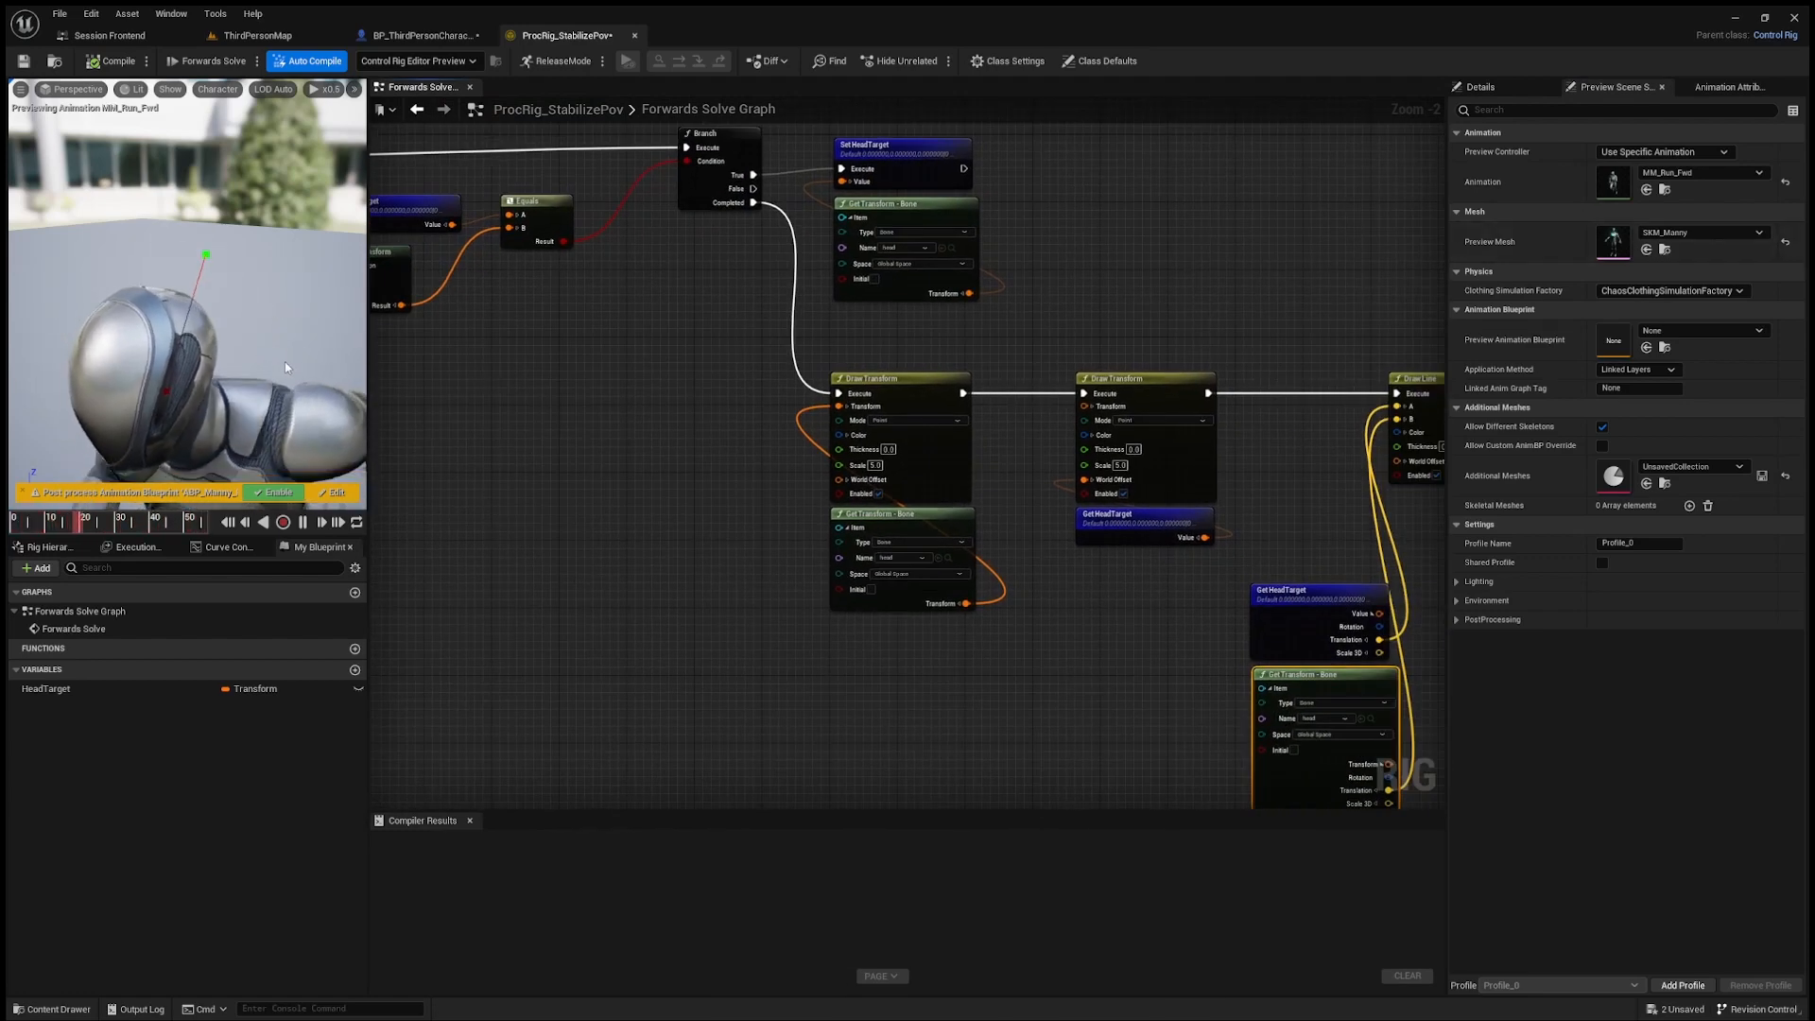
# Step: Set the preview animation back to MM_Walk_Fwd and examine the drawn line and the rig graph
pyautogui.click(1711, 164)
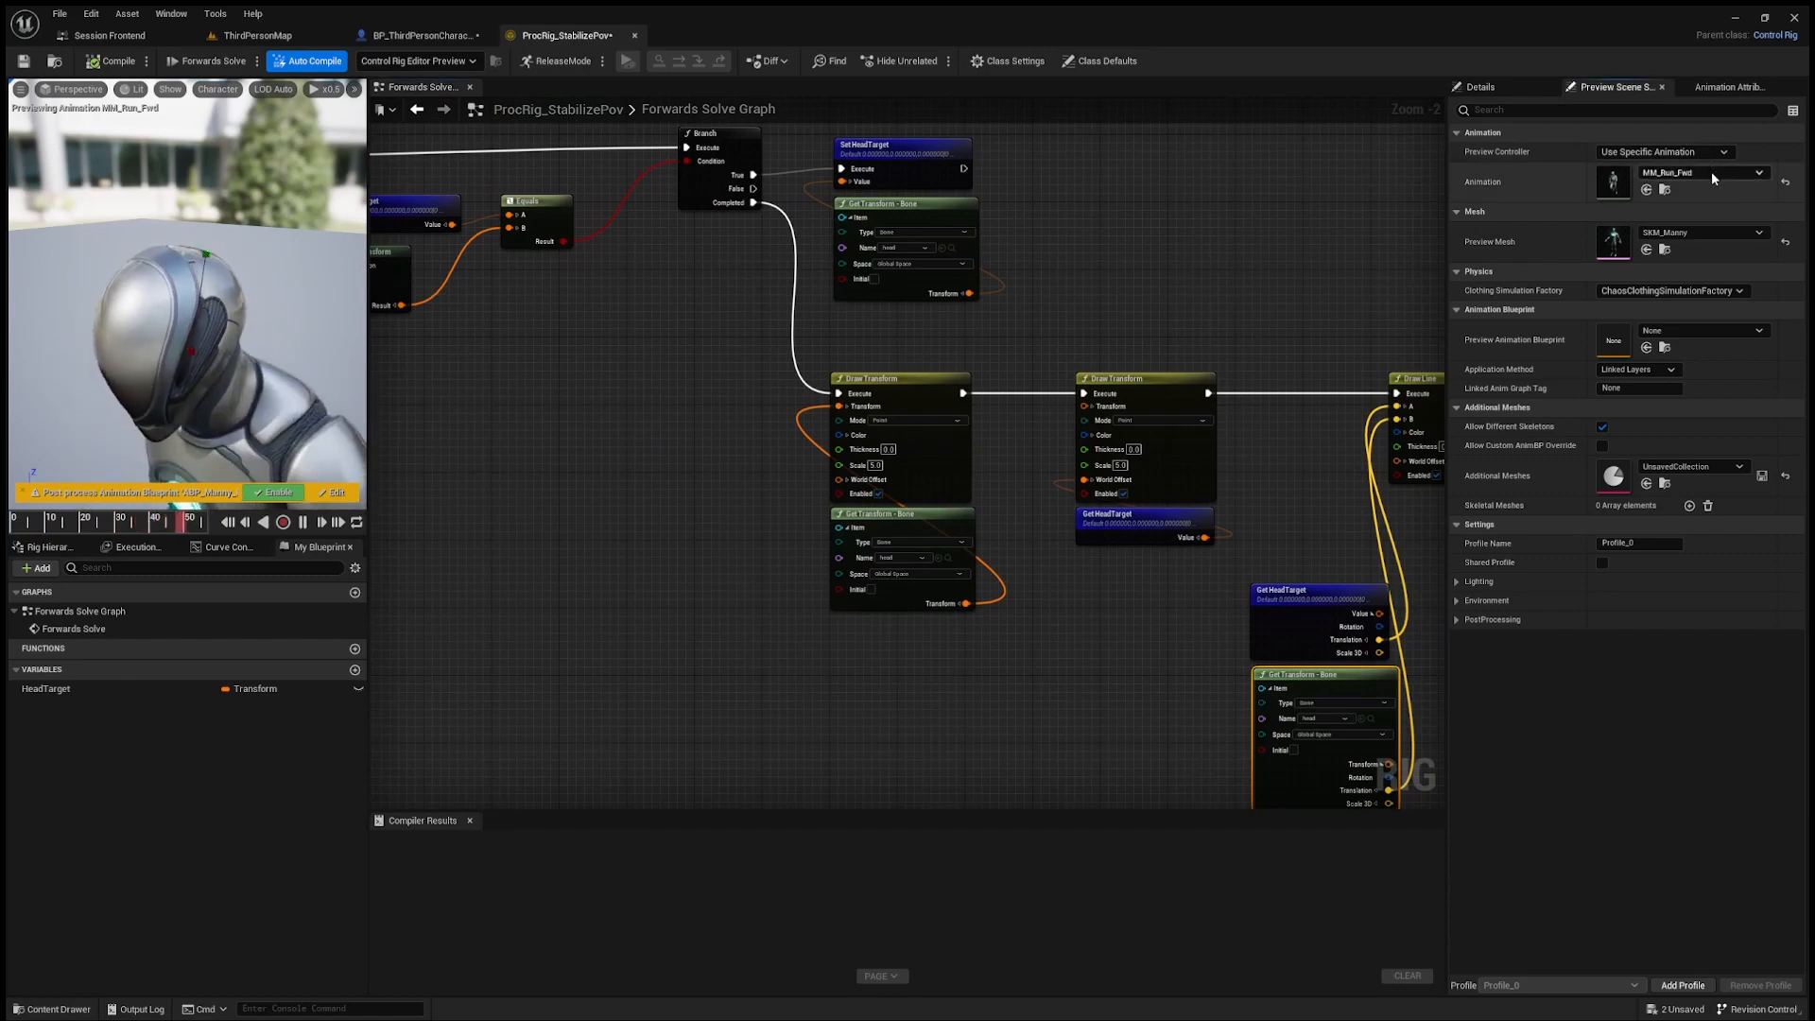
pyautogui.click(1718, 538)
pyautogui.moveTo(559, 404); pyautogui.dragTo(413, 316, button='right')
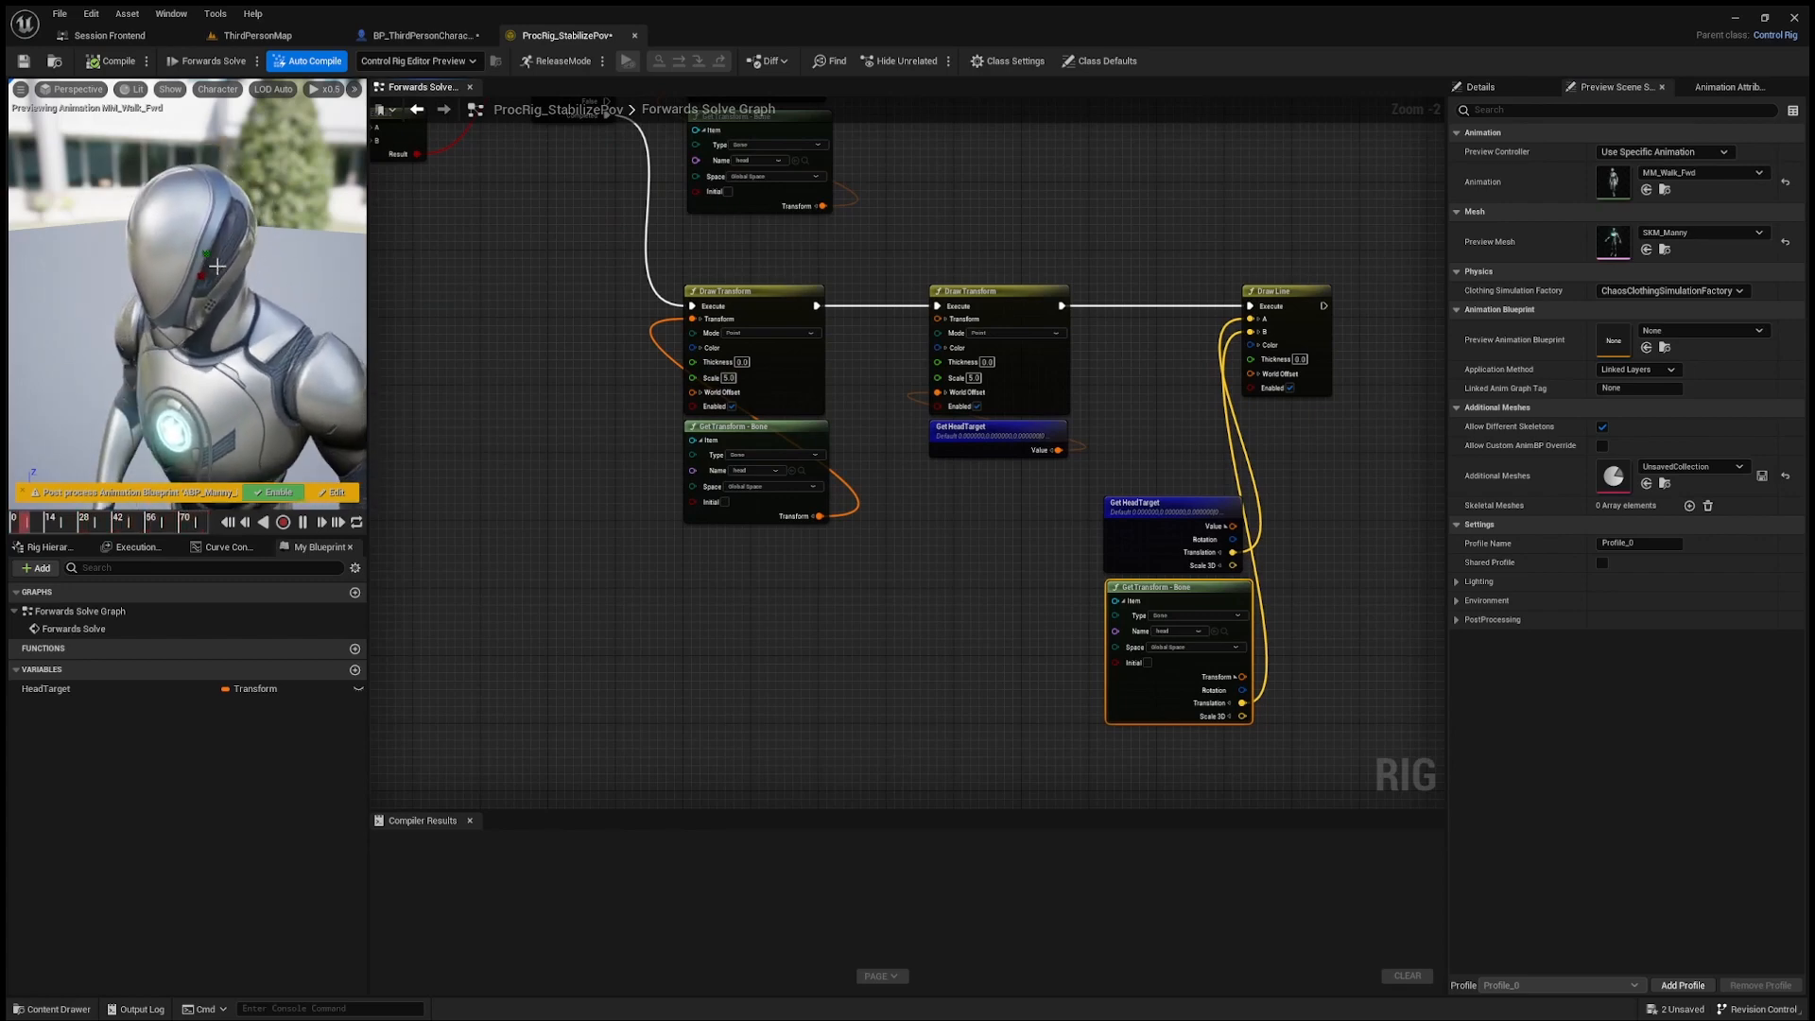
pyautogui.moveTo(504, 321); pyautogui.dragTo(656, 381, button='right')
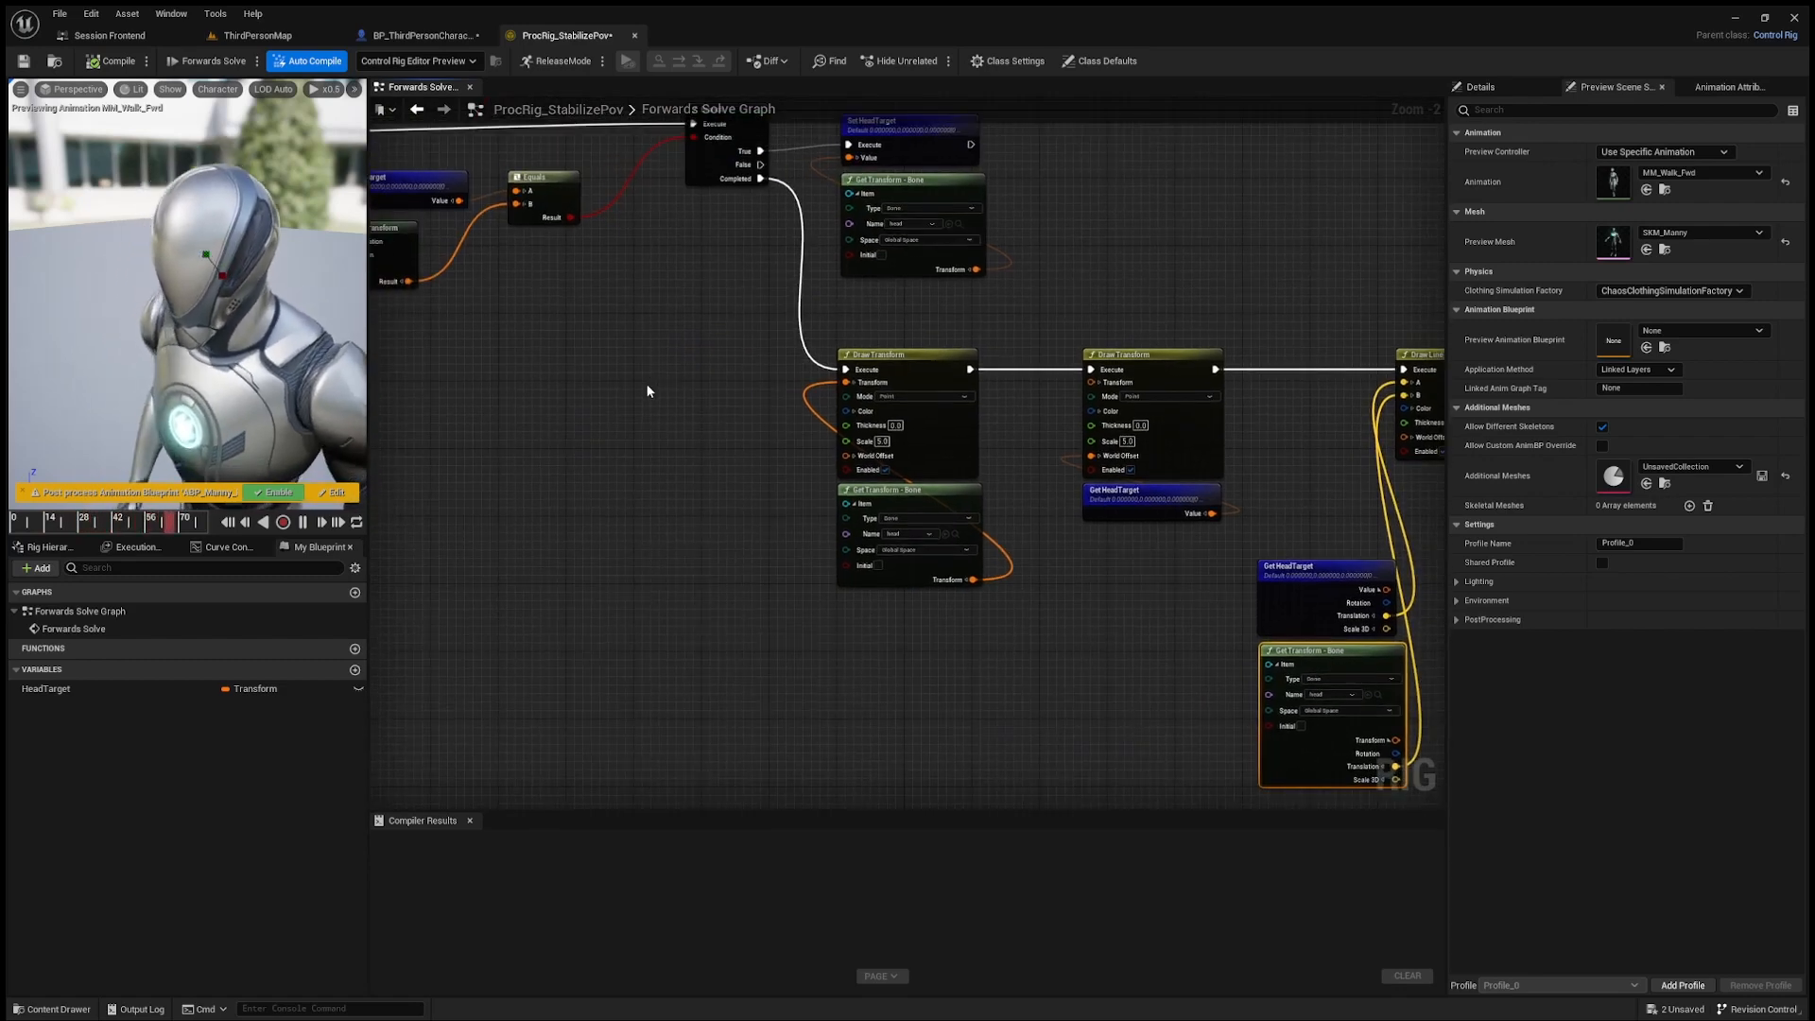
pyautogui.scroll(-1, 651, 380)
pyautogui.moveTo(653, 380); pyautogui.dragTo(915, 419, button='right')
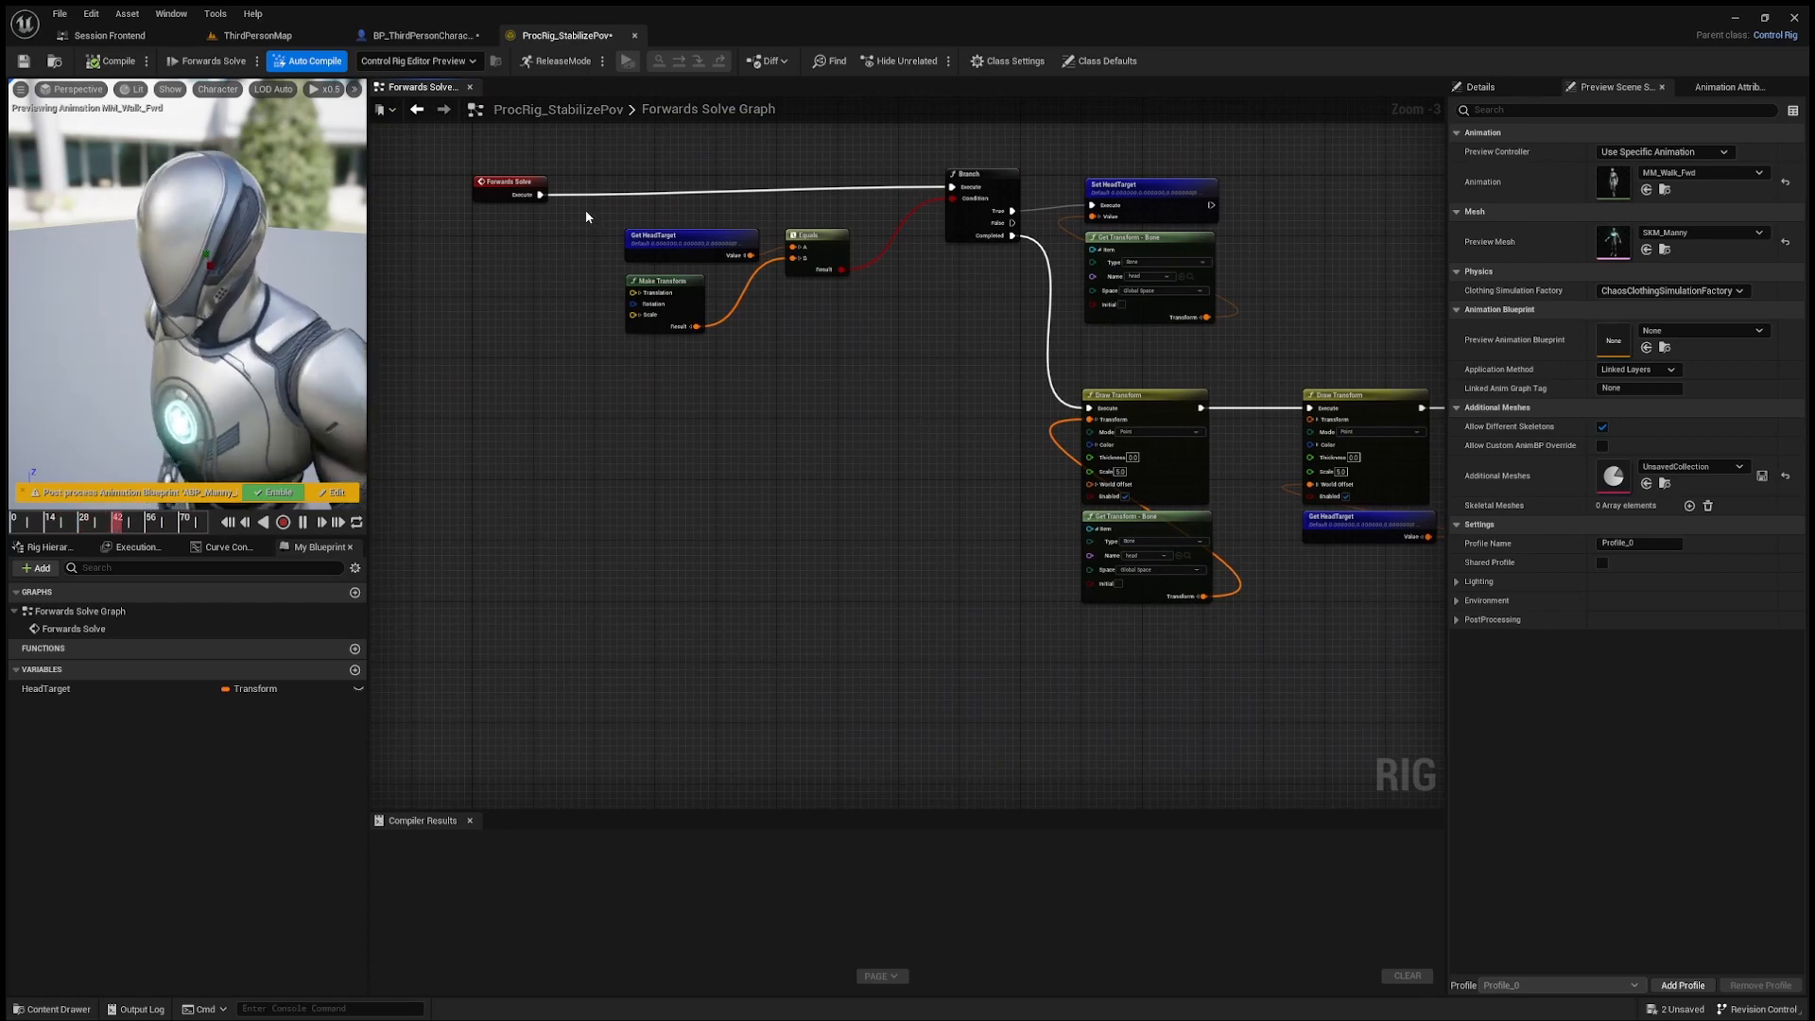
# Step: Duplicate Get HeadTarget and the head bone's Get Transform node, and place the copies together in the empty area below the Branch's condition nodes
pyautogui.moveTo(586, 214); pyautogui.dragTo(866, 365)
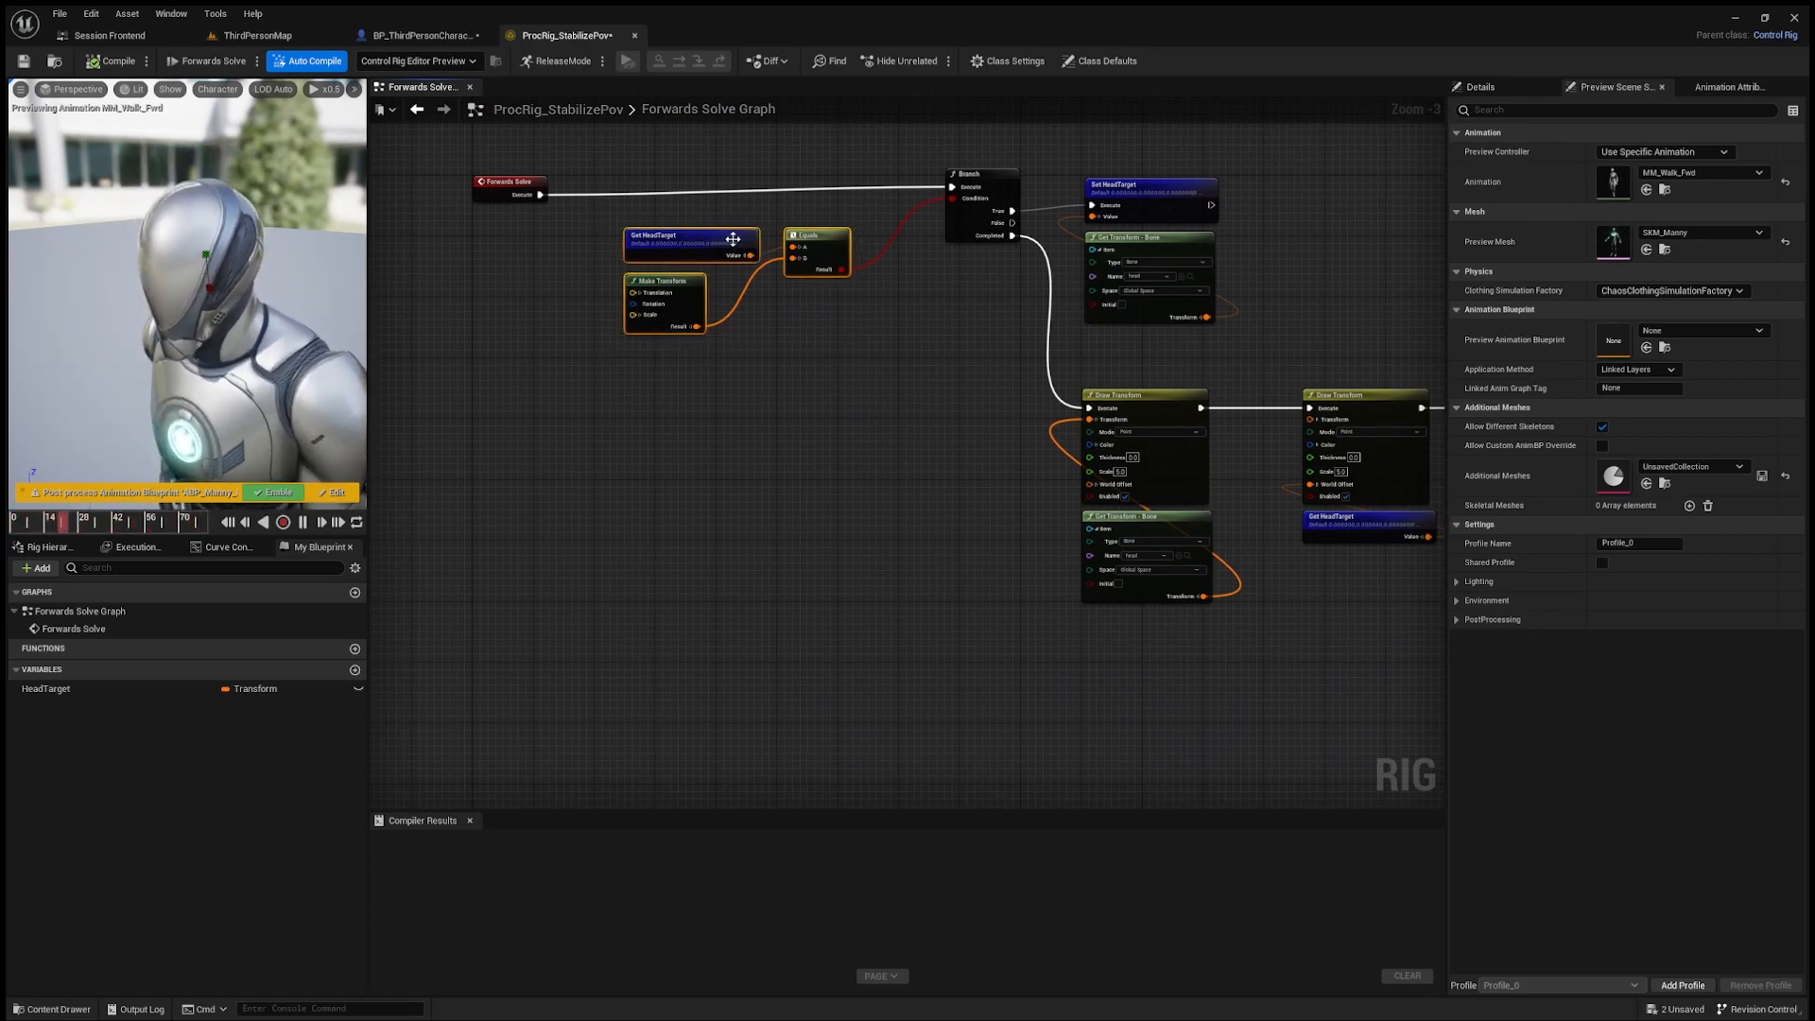
pyautogui.click(823, 393)
pyautogui.moveTo(823, 393); pyautogui.dragTo(862, 375, button='right')
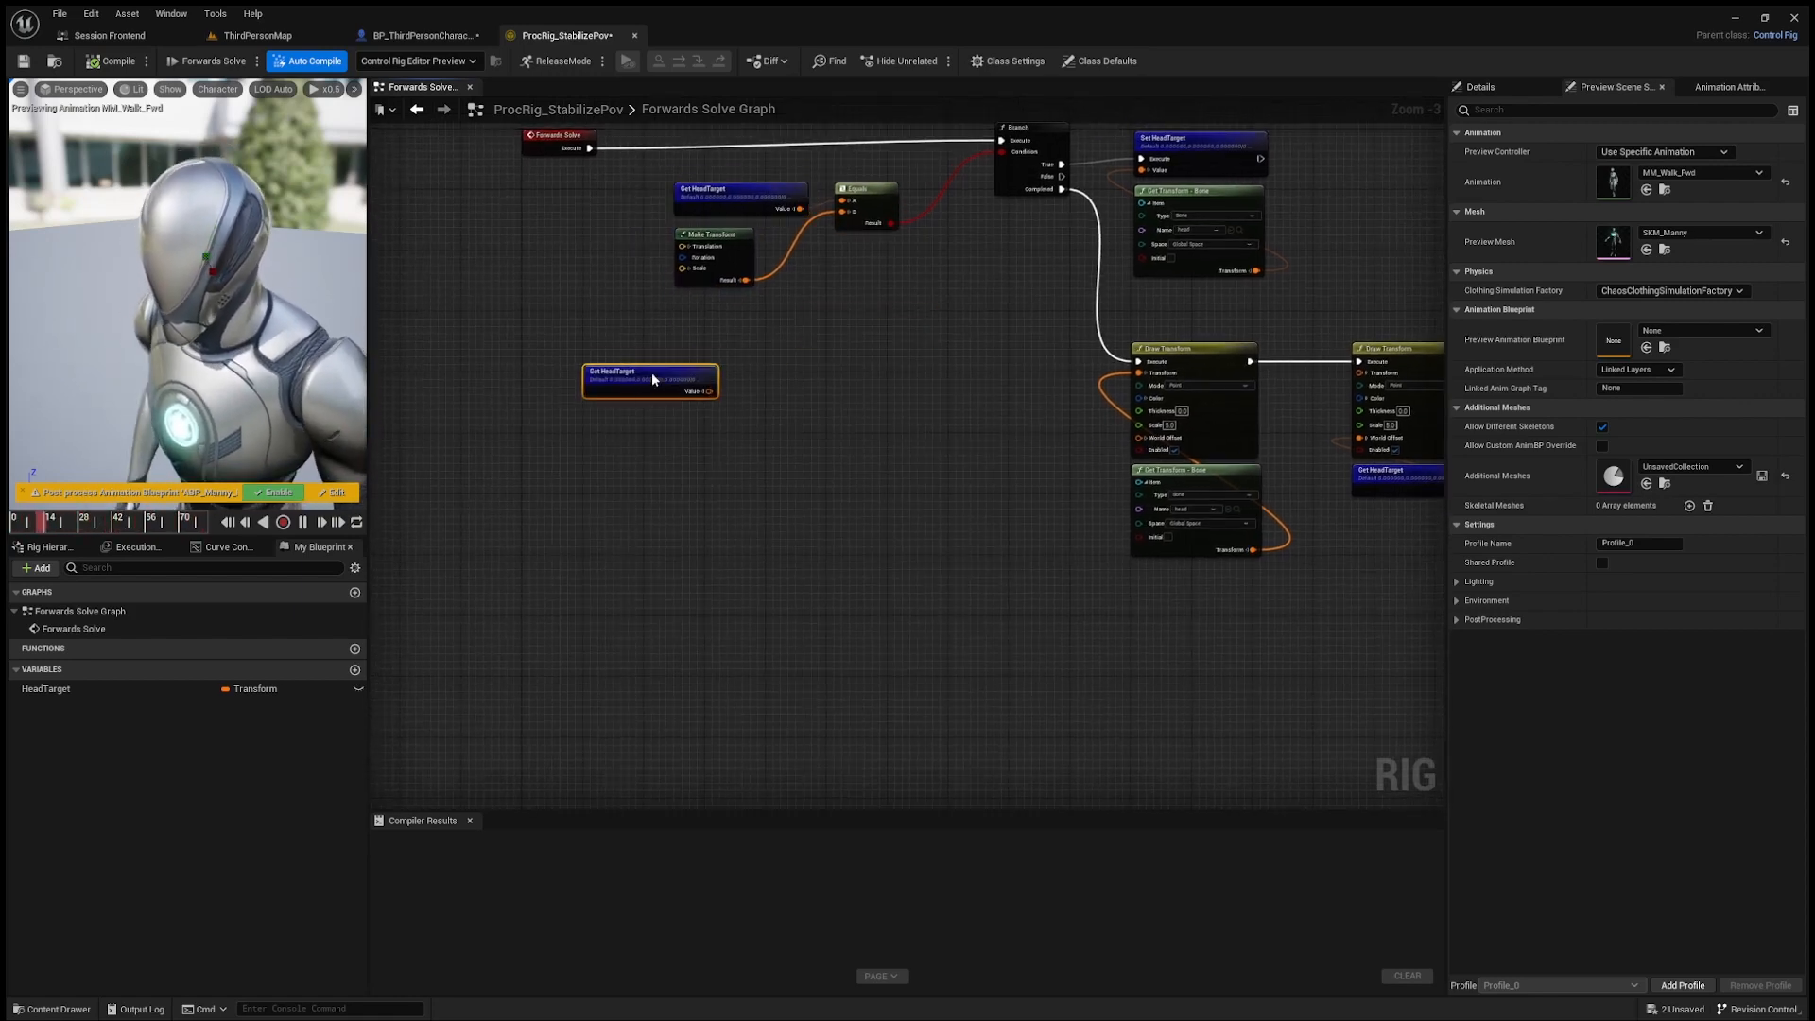
pyautogui.moveTo(848, 438); pyautogui.dragTo(1082, 535, button='right')
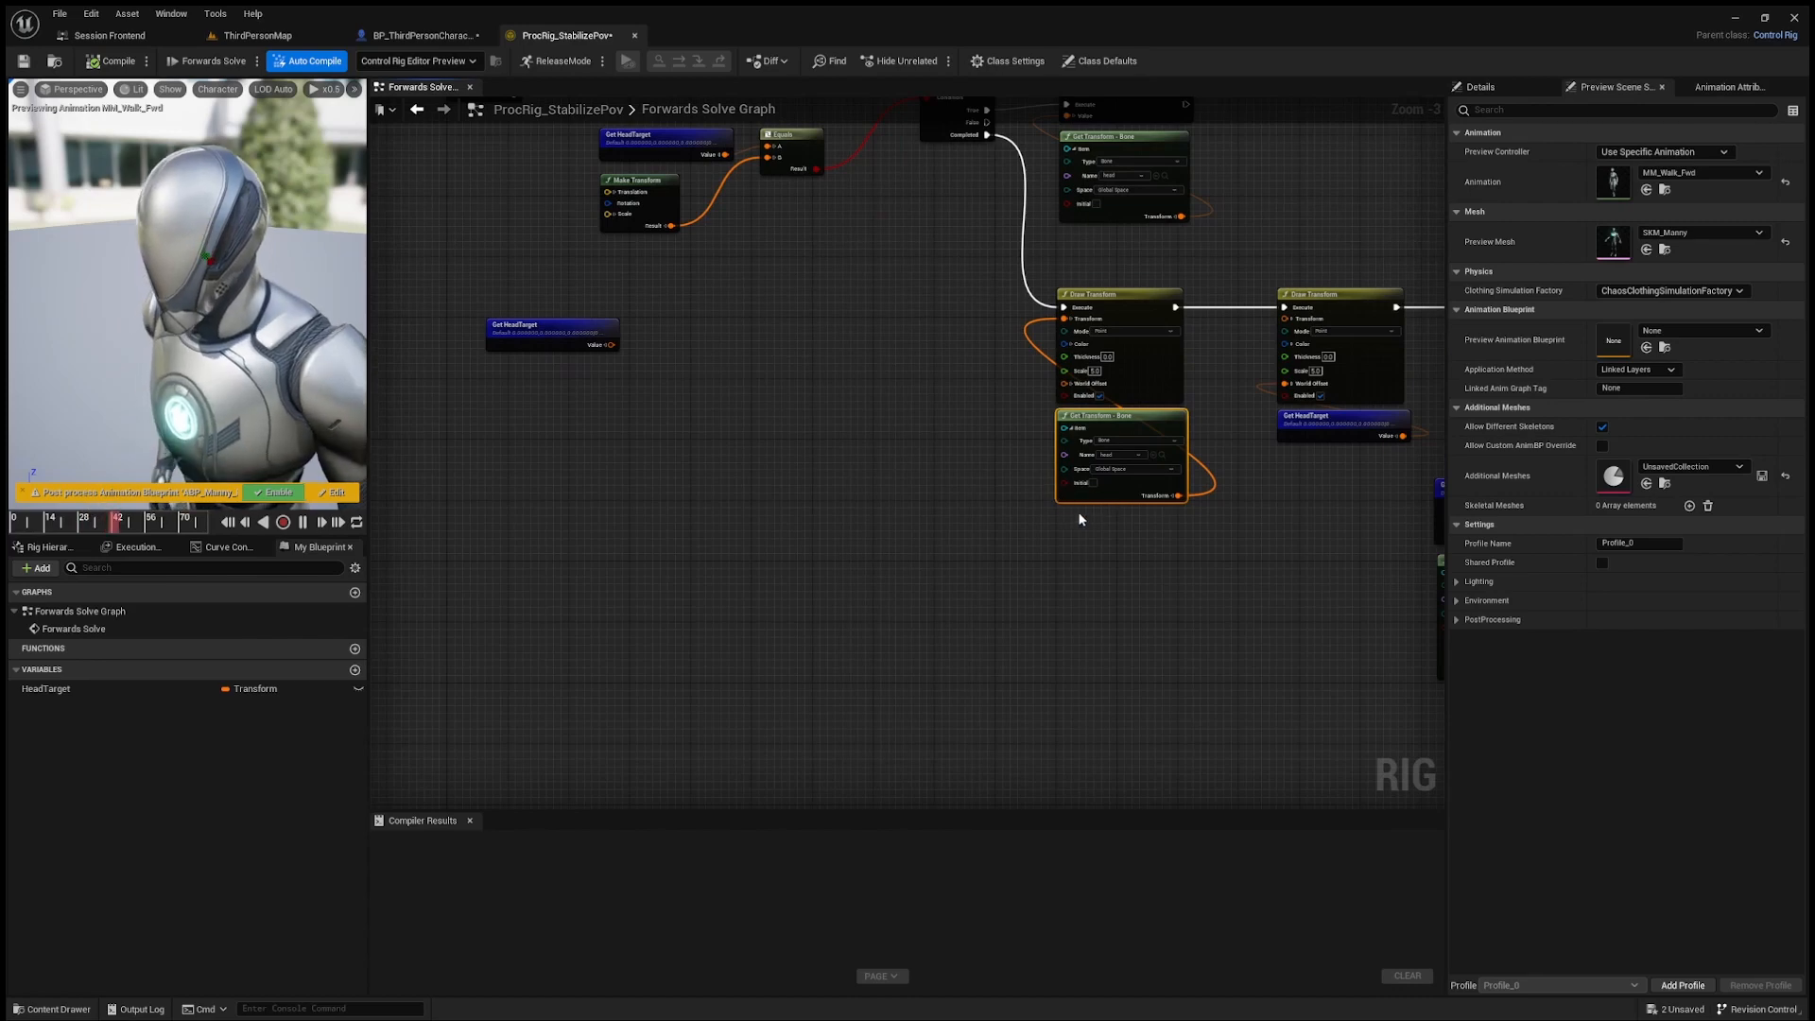
pyautogui.hotkey('ctrl', 'd')
pyautogui.moveTo(1144, 519); pyautogui.dragTo(536, 424)
# Step: Subtract the head bone's Translation from HeadTarget's Translation, feed the result into a Length node, and align the nodes
pyautogui.scroll(2, 623, 382)
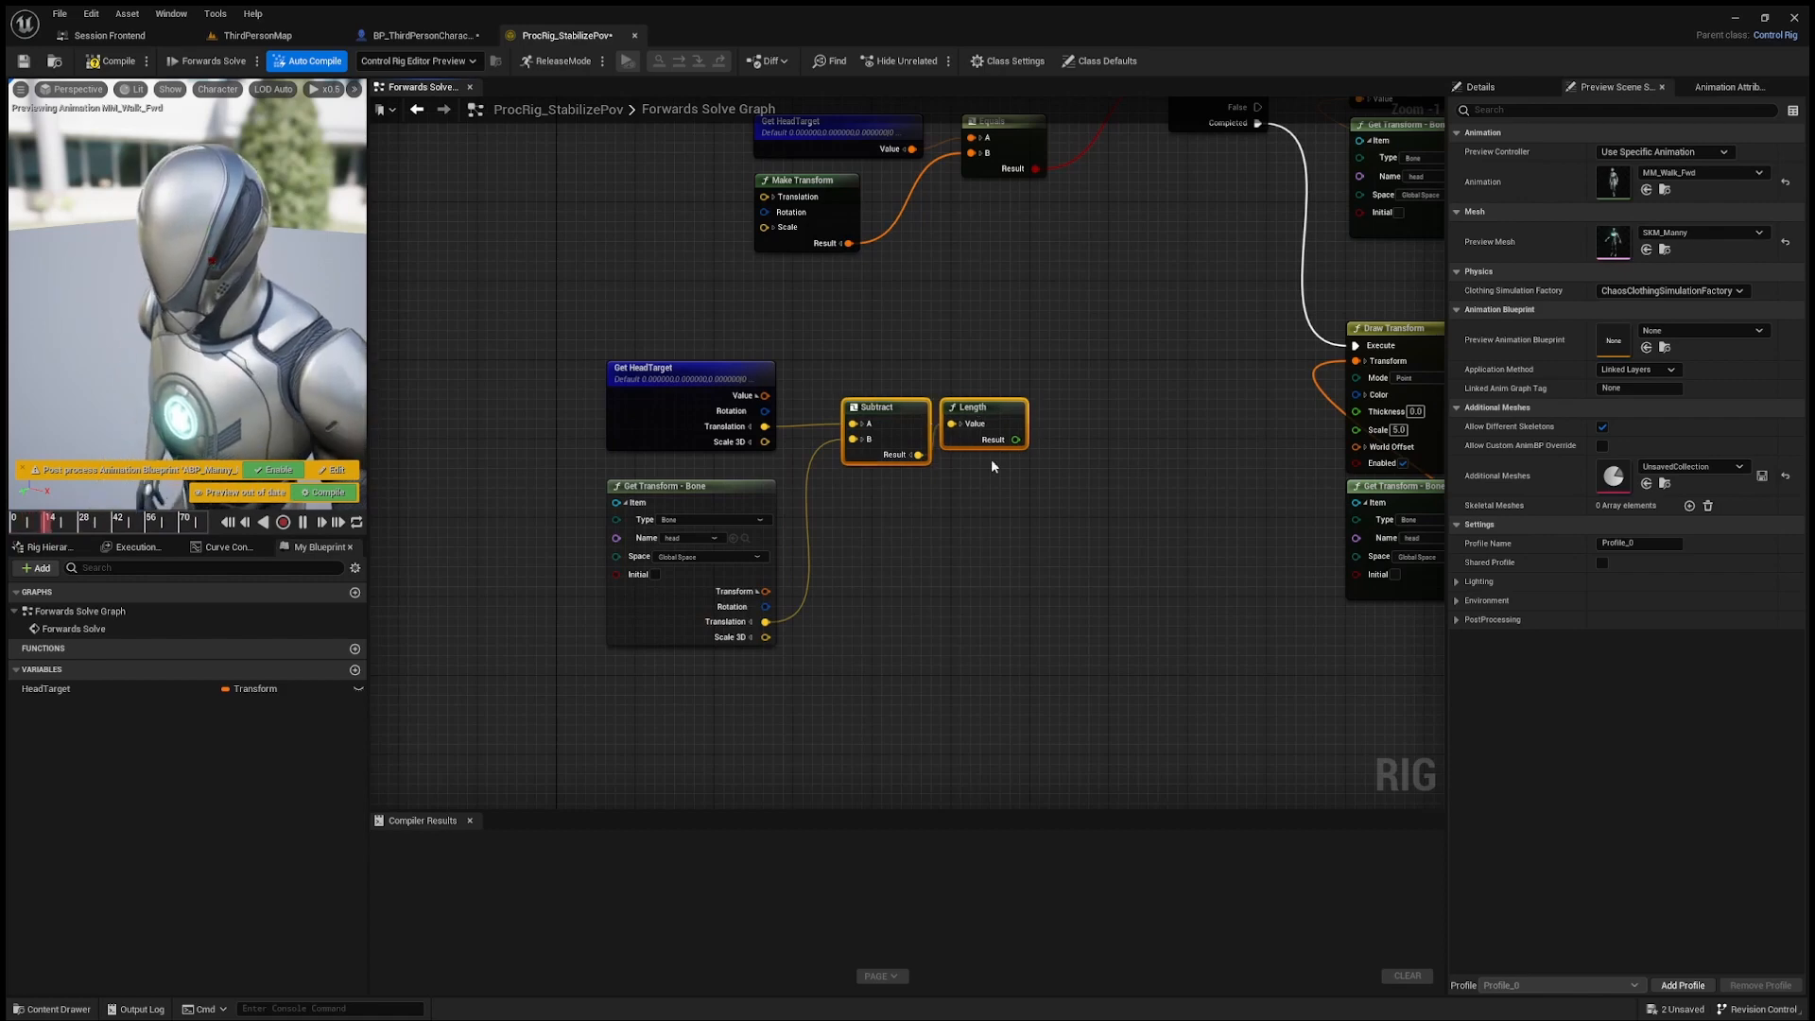
pyautogui.moveTo(892, 401); pyautogui.dragTo(913, 361)
pyautogui.moveTo(1123, 377); pyautogui.dragTo(1038, 417, button='right')
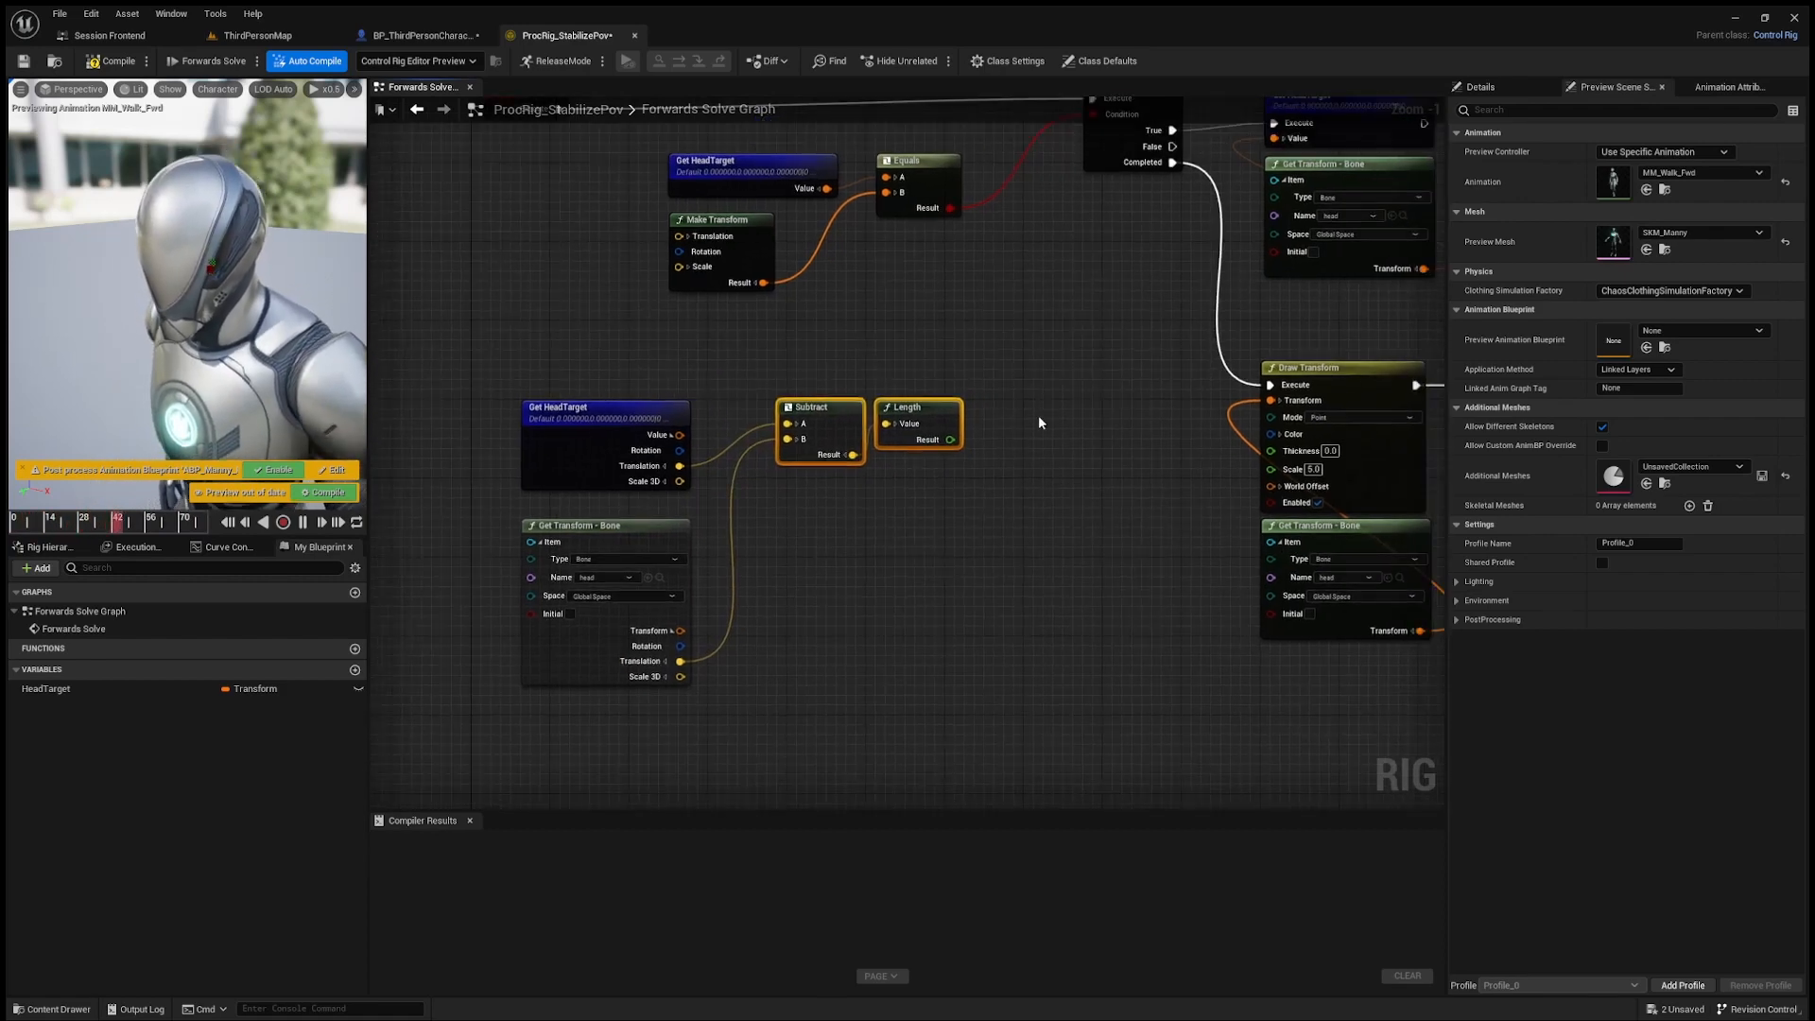
pyautogui.moveTo(809, 413); pyautogui.dragTo(789, 413)
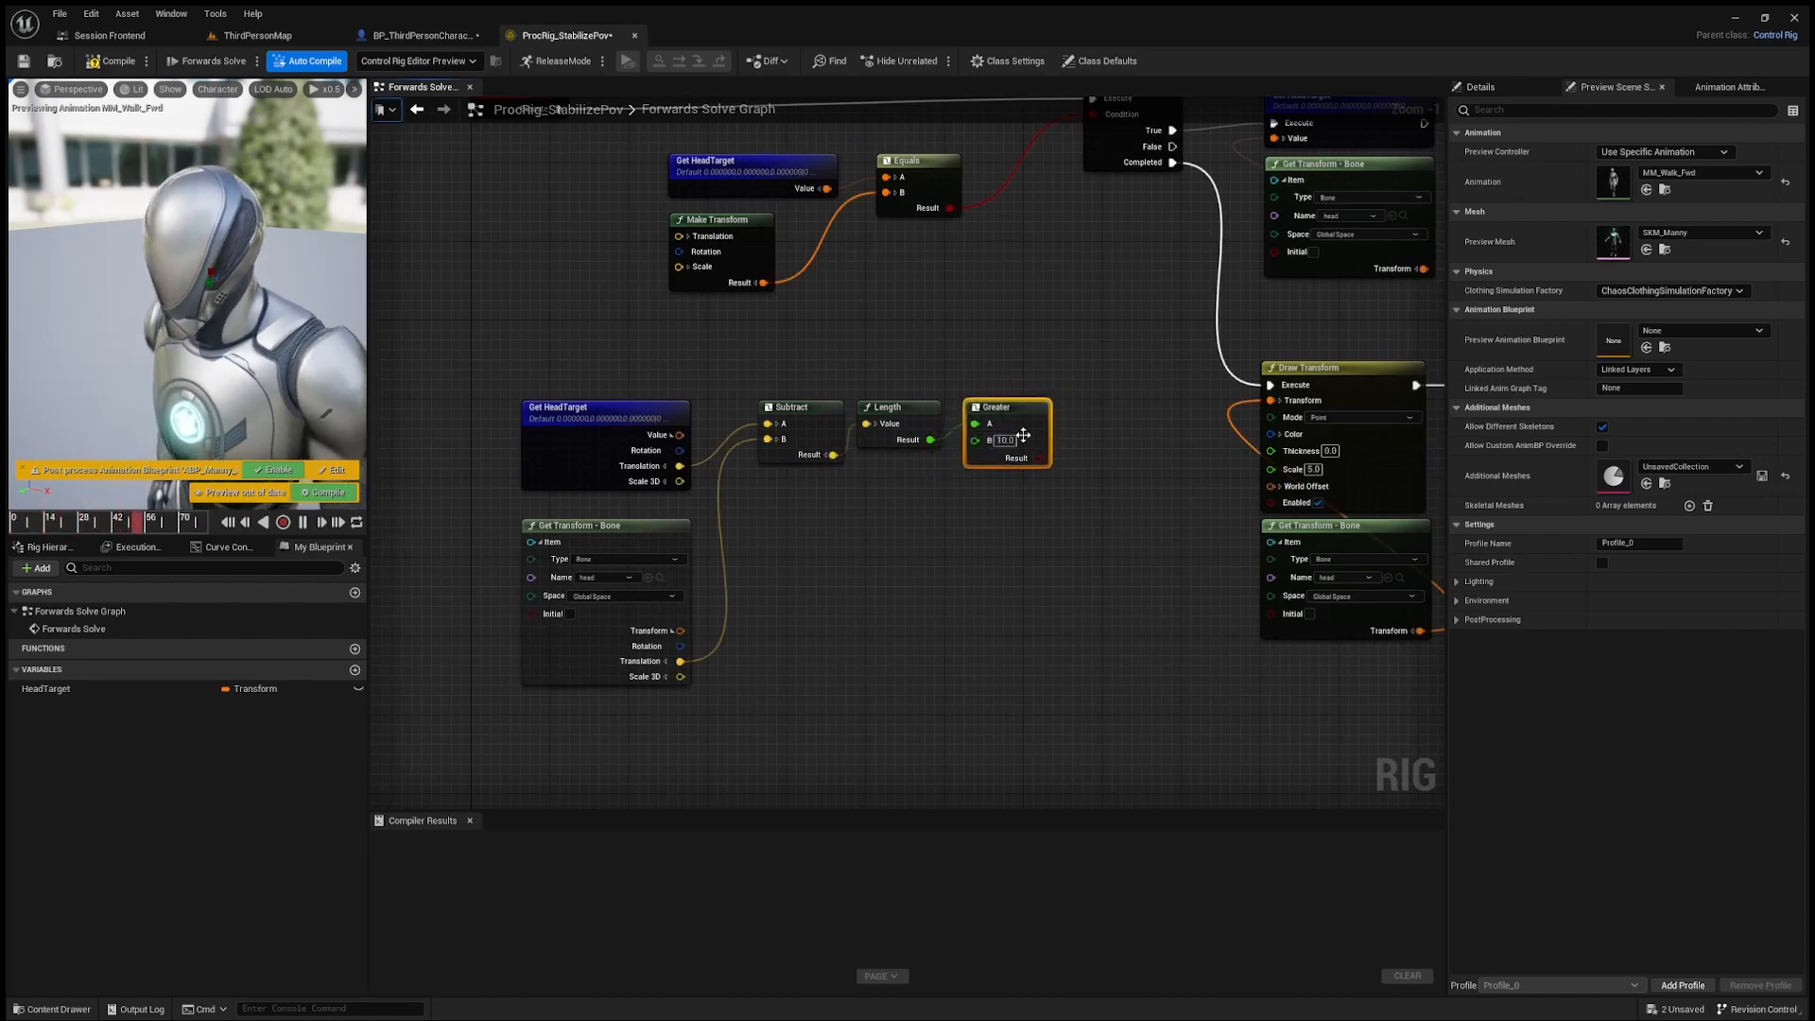
# Step: Compare the Length result against 10.0 with a Greater node and connect its Result to the Branch's Condition
pyautogui.moveTo(1023, 435); pyautogui.dragTo(905, 376, button='right')
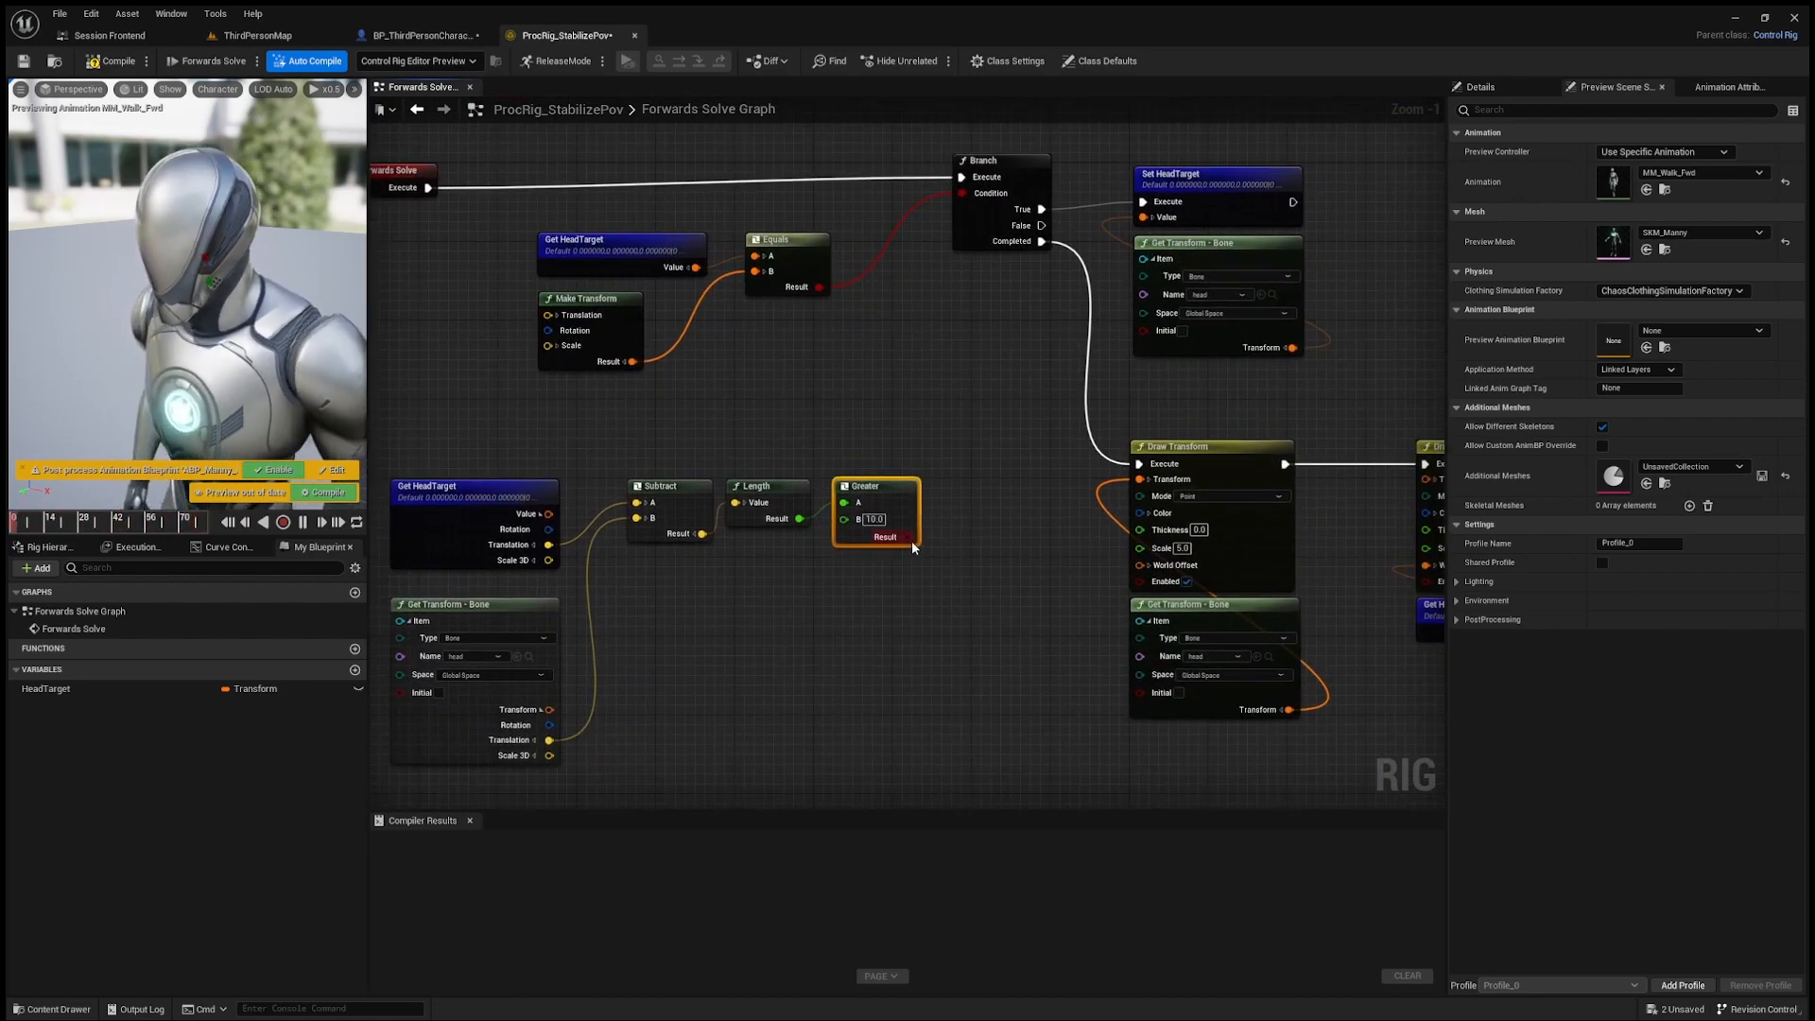
pyautogui.moveTo(930, 248); pyautogui.dragTo(936, 452)
pyautogui.moveTo(968, 196); pyautogui.dragTo(964, 193)
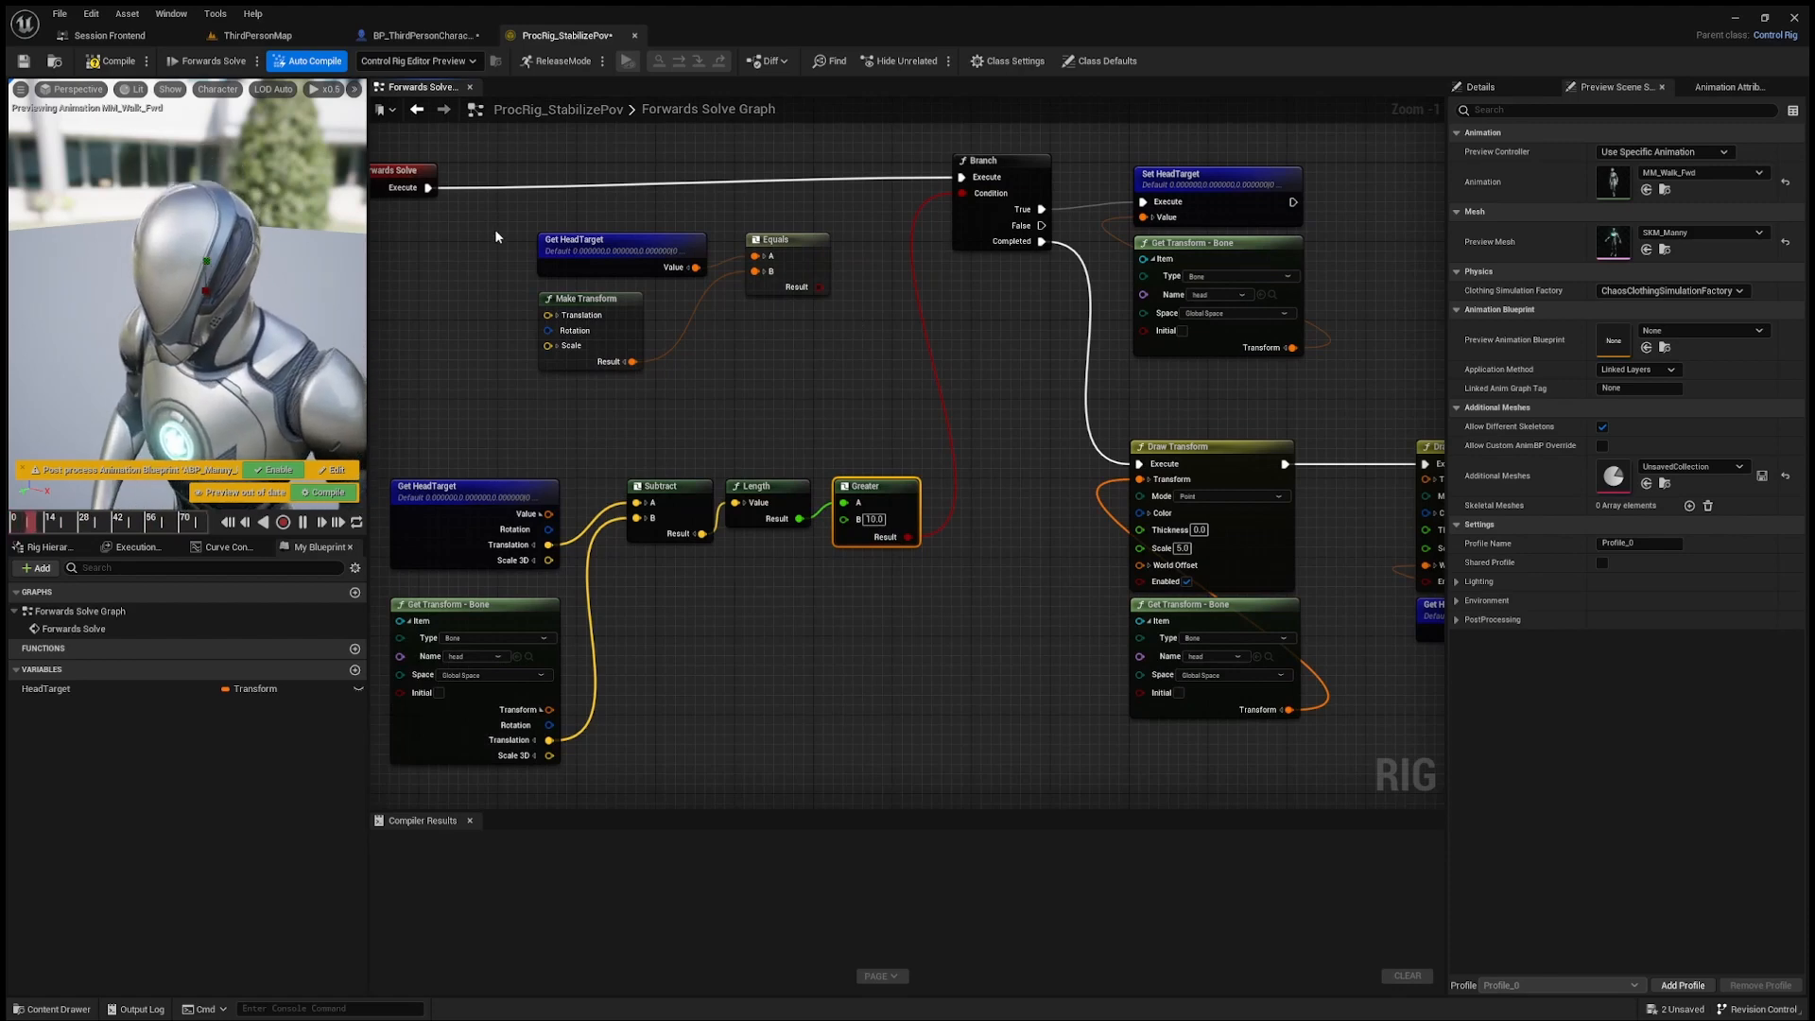
# Step: Delete the old Get HeadTarget, Make Transform and Equals nodes, and compile the rig
pyautogui.press('Delete')
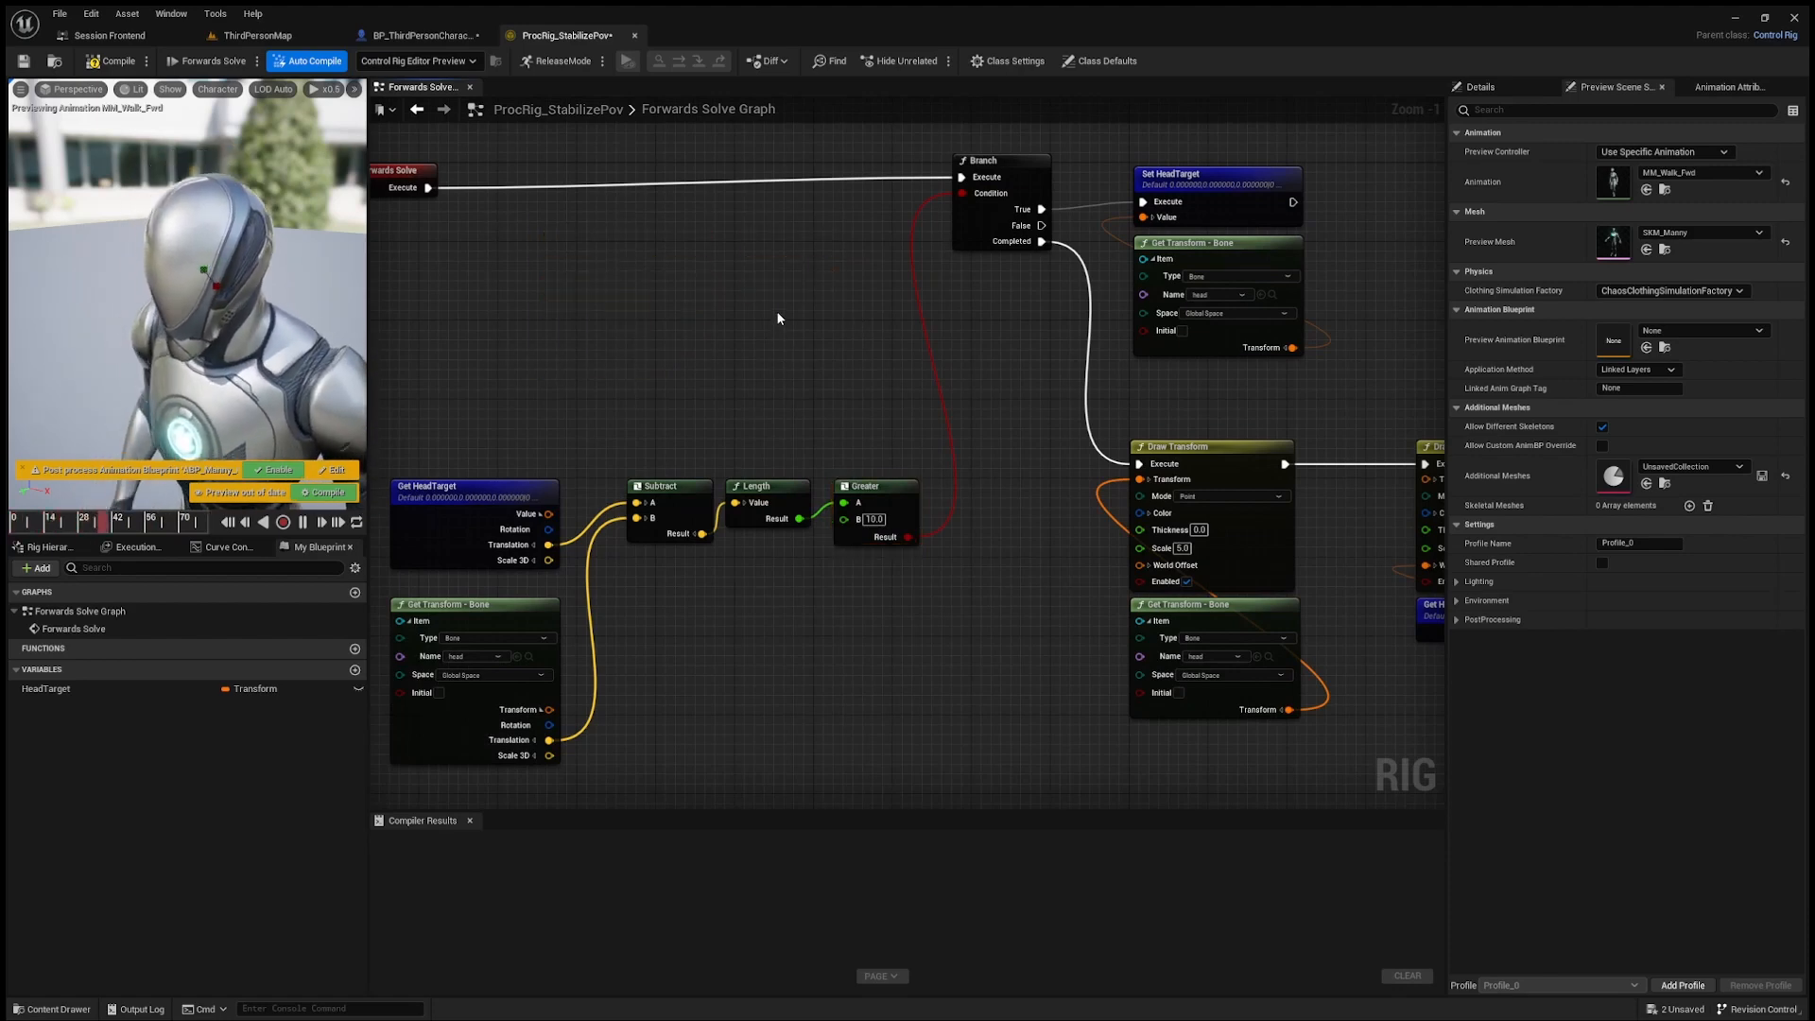
pyautogui.scroll(-2, 777, 318)
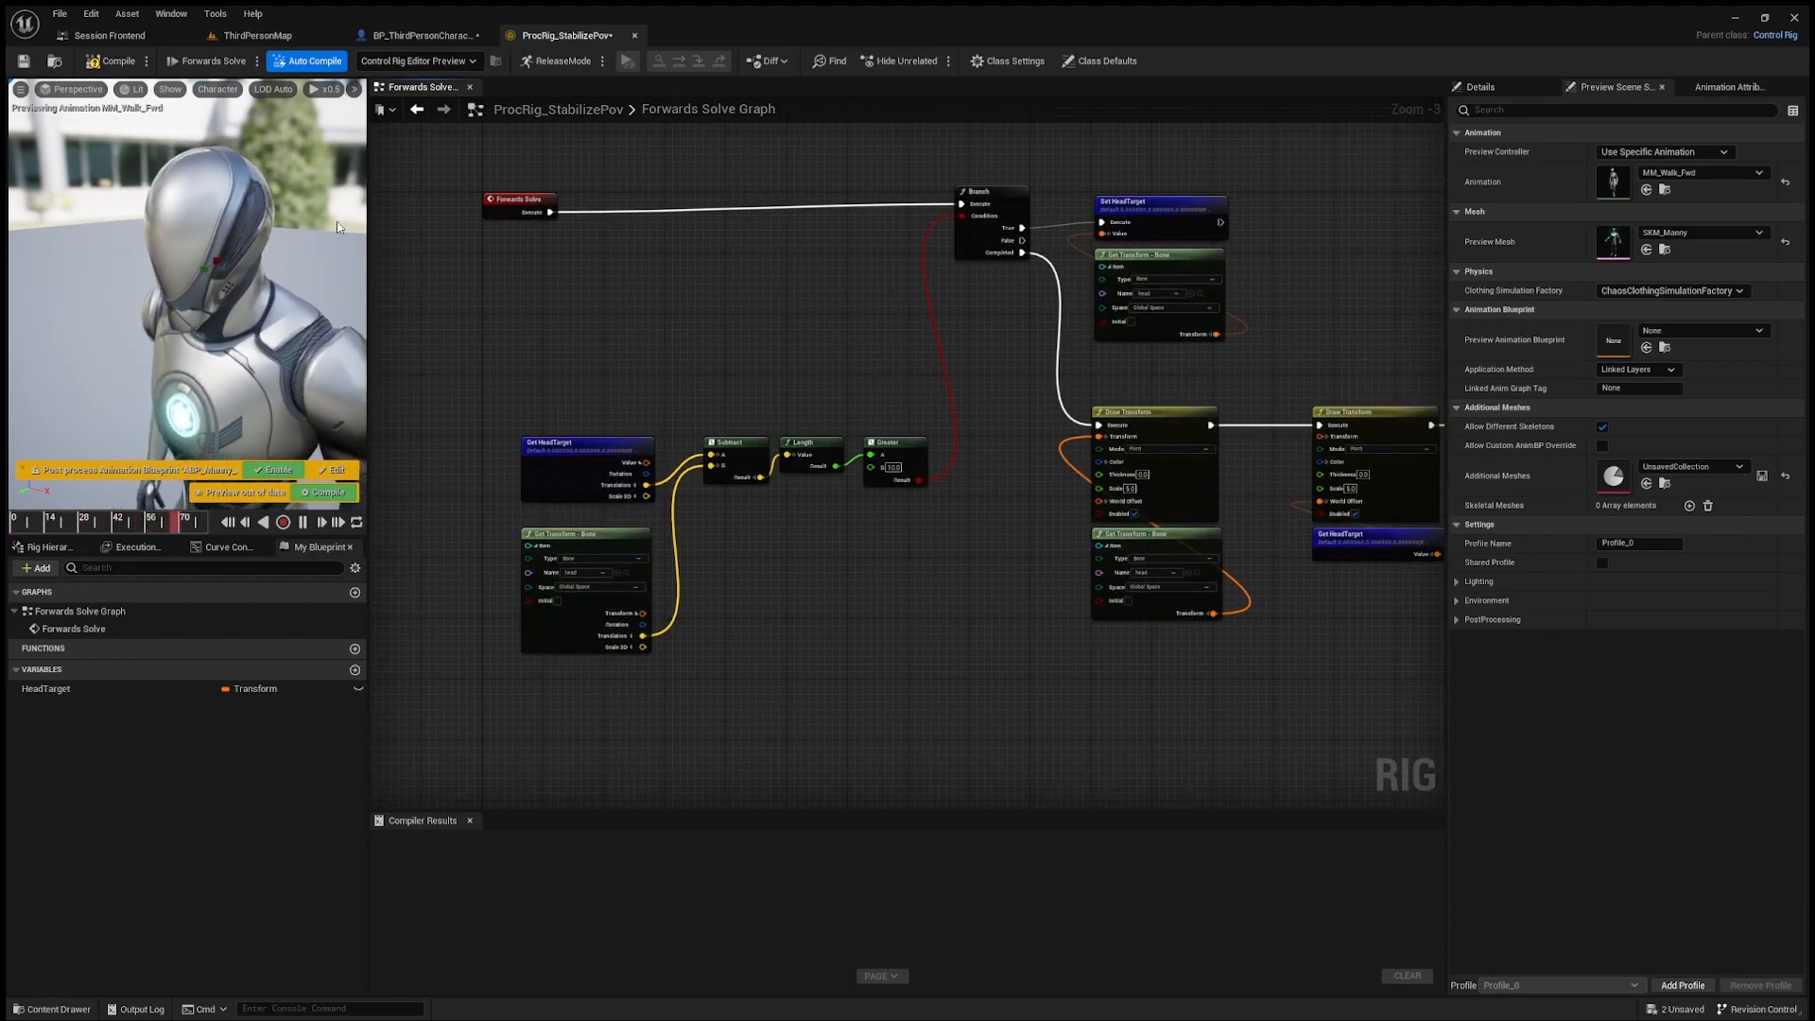
pyautogui.click(108, 62)
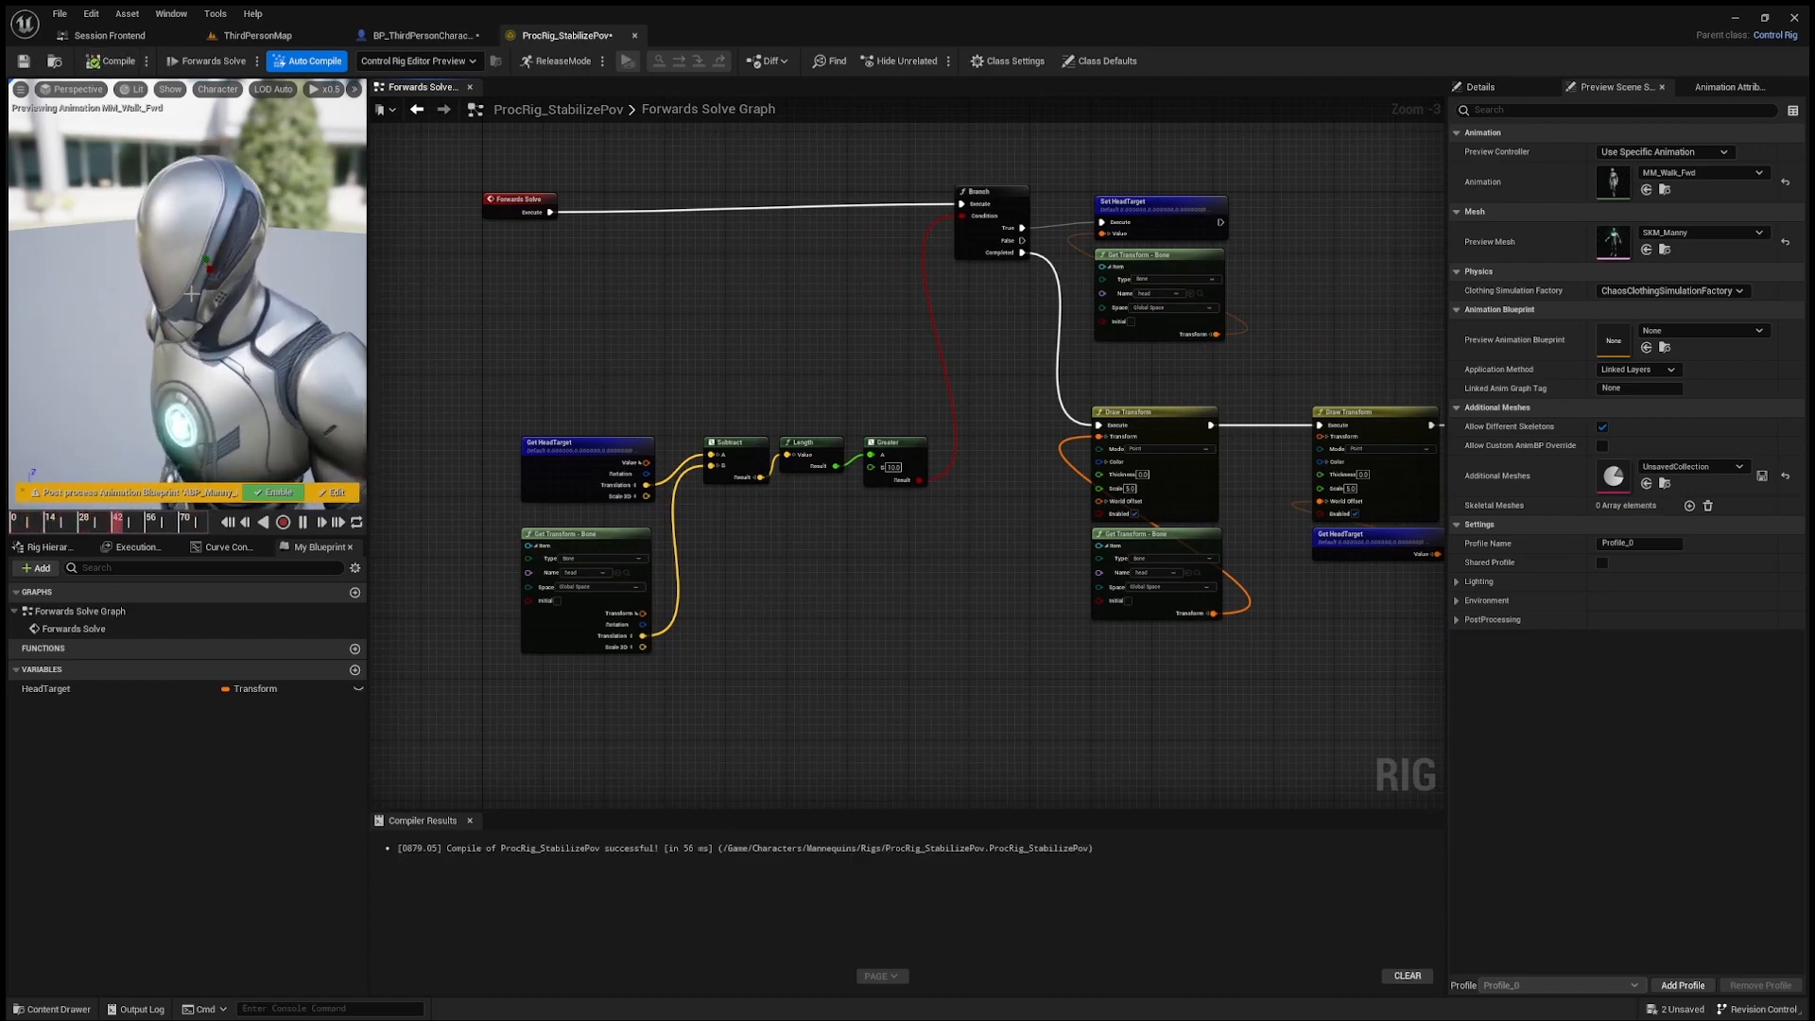
# Step: Move the distance-check nodes up beneath Forwards Solve, and realign the Branch and Set HeadTarget group beside them
pyautogui.moveTo(463, 348); pyautogui.dragTo(536, 338, button='right')
pyautogui.moveTo(573, 389); pyautogui.dragTo(993, 616)
pyautogui.moveTo(977, 443); pyautogui.dragTo(977, 263)
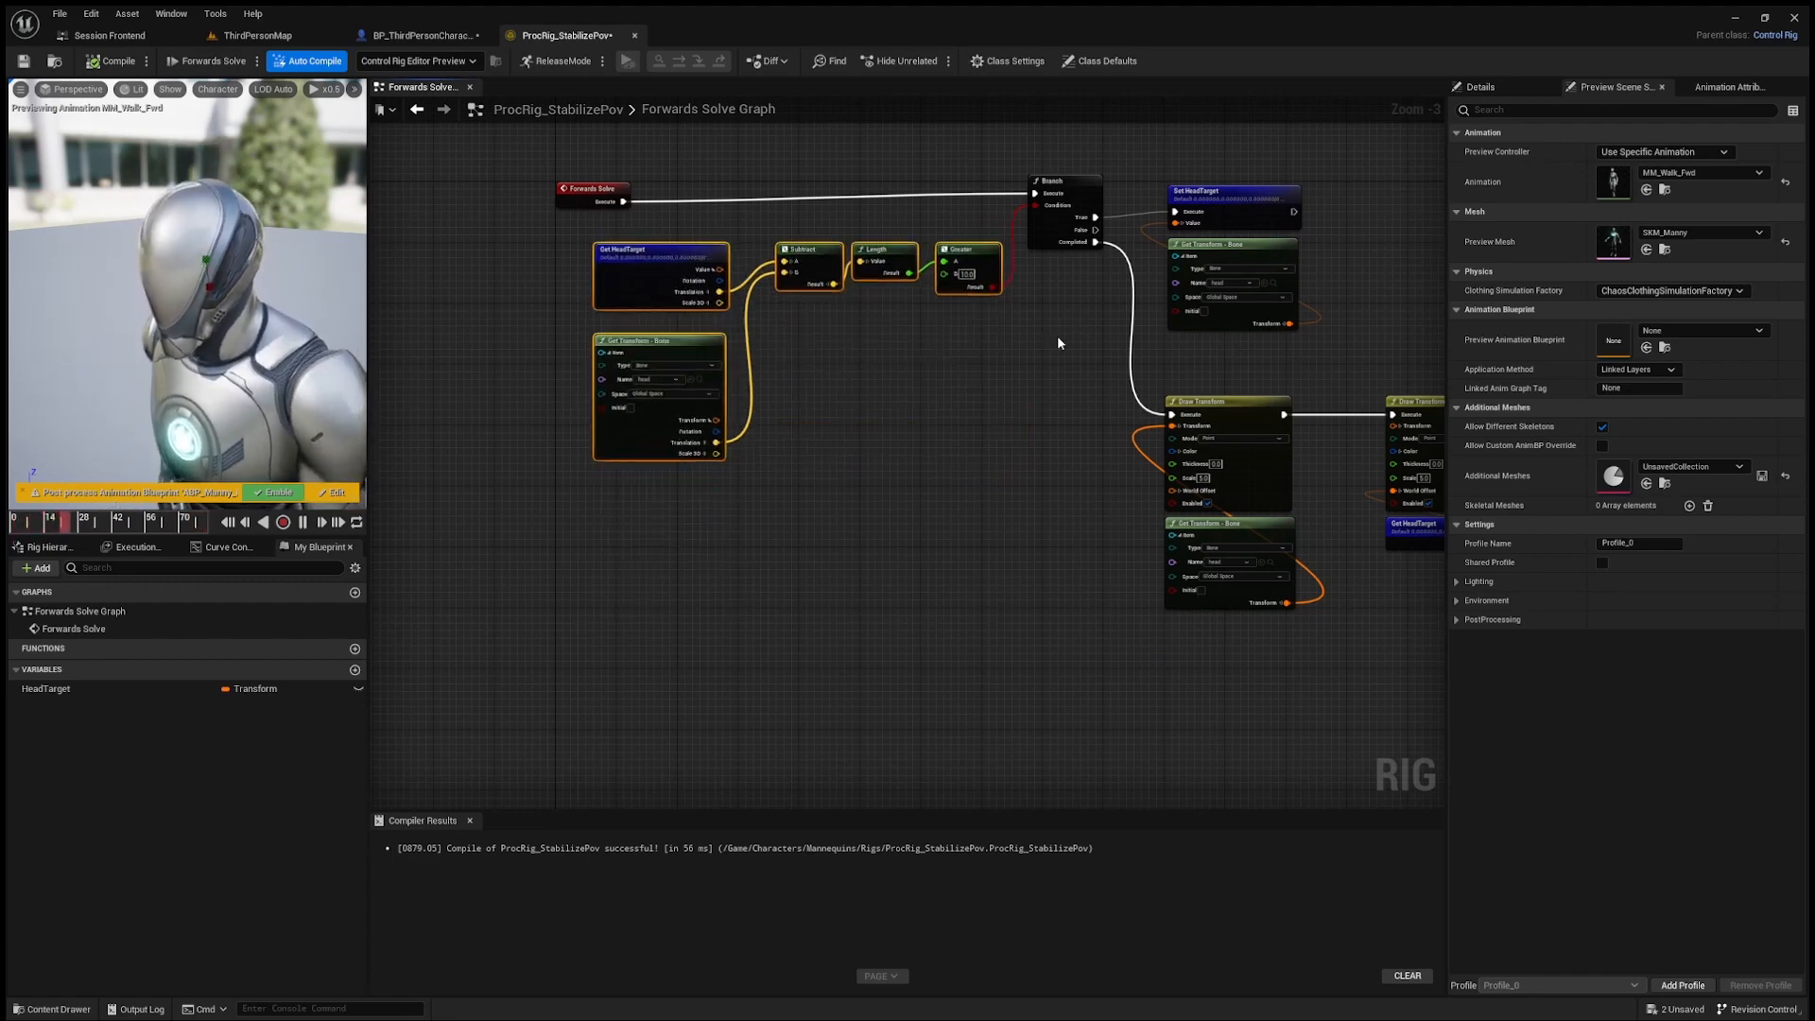
pyautogui.moveTo(1057, 337); pyautogui.dragTo(933, 354, button='right')
pyautogui.moveTo(899, 166); pyautogui.dragTo(1063, 305)
pyautogui.moveTo(924, 194); pyautogui.dragTo(971, 209)
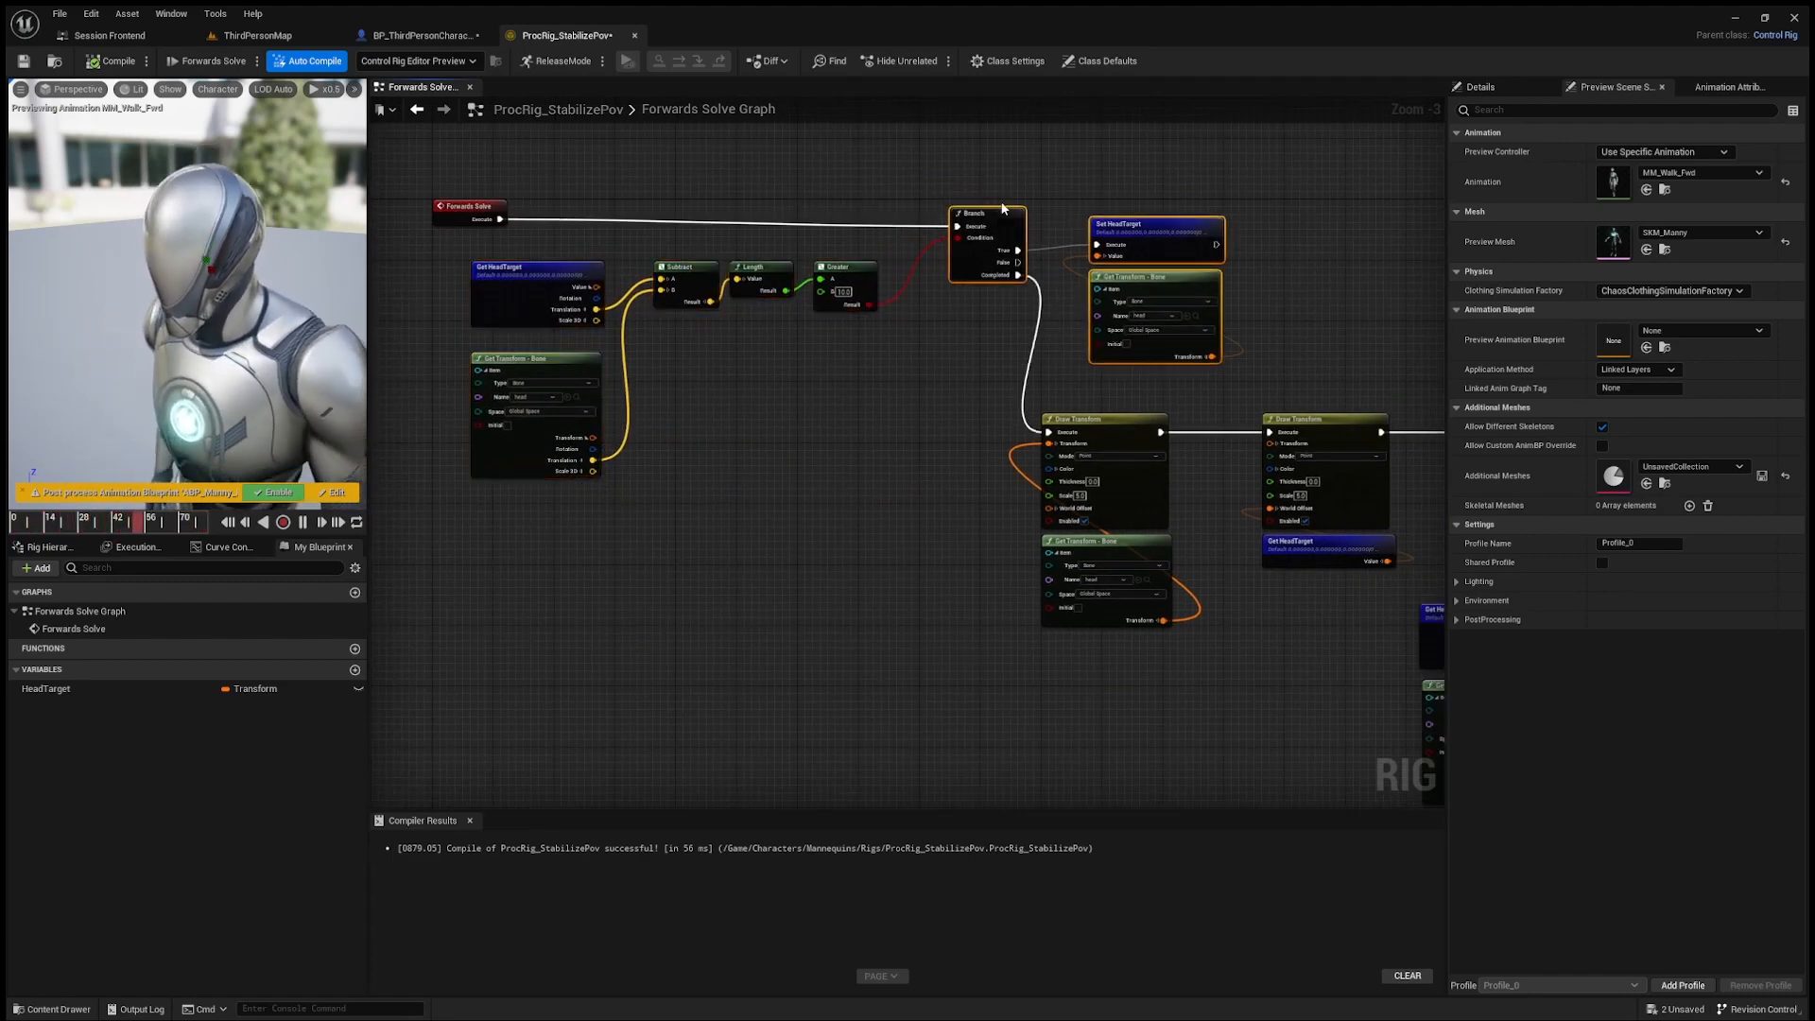
pyautogui.click(965, 205)
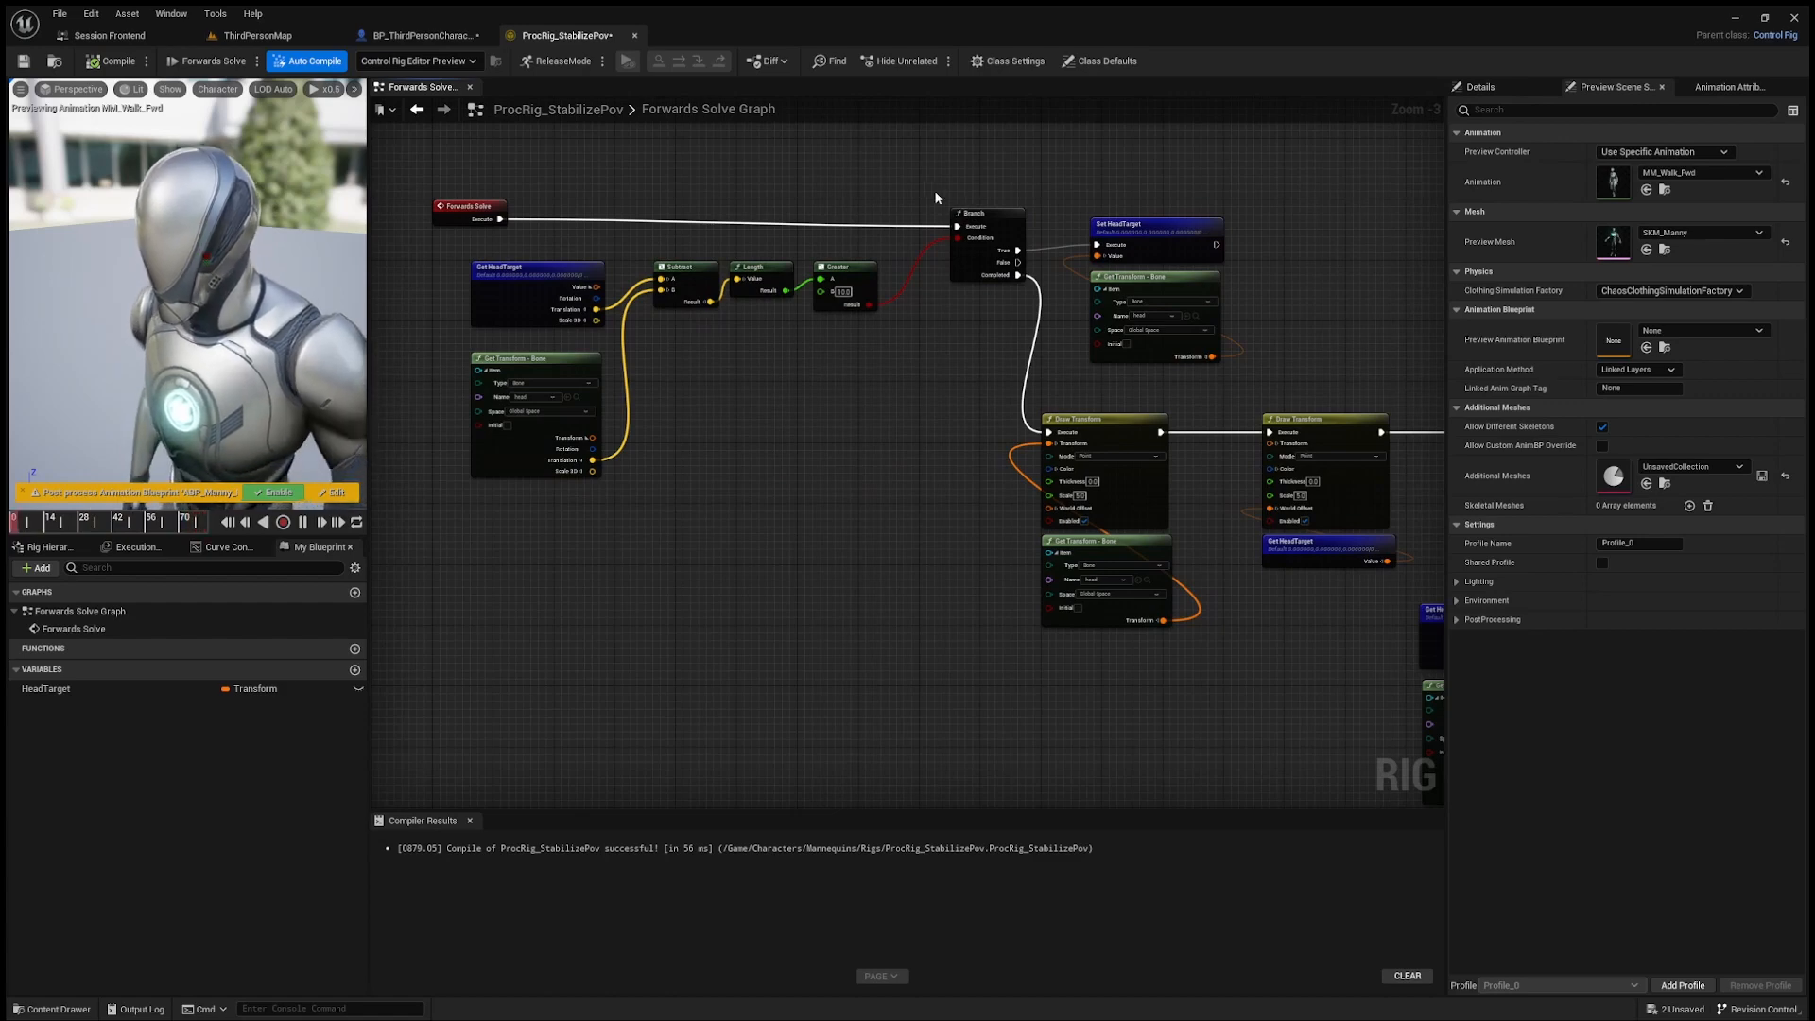
# Step: Switch the preview animation to MM_Run_Fwd and examine how the head target follows the head
pyautogui.click(1705, 180)
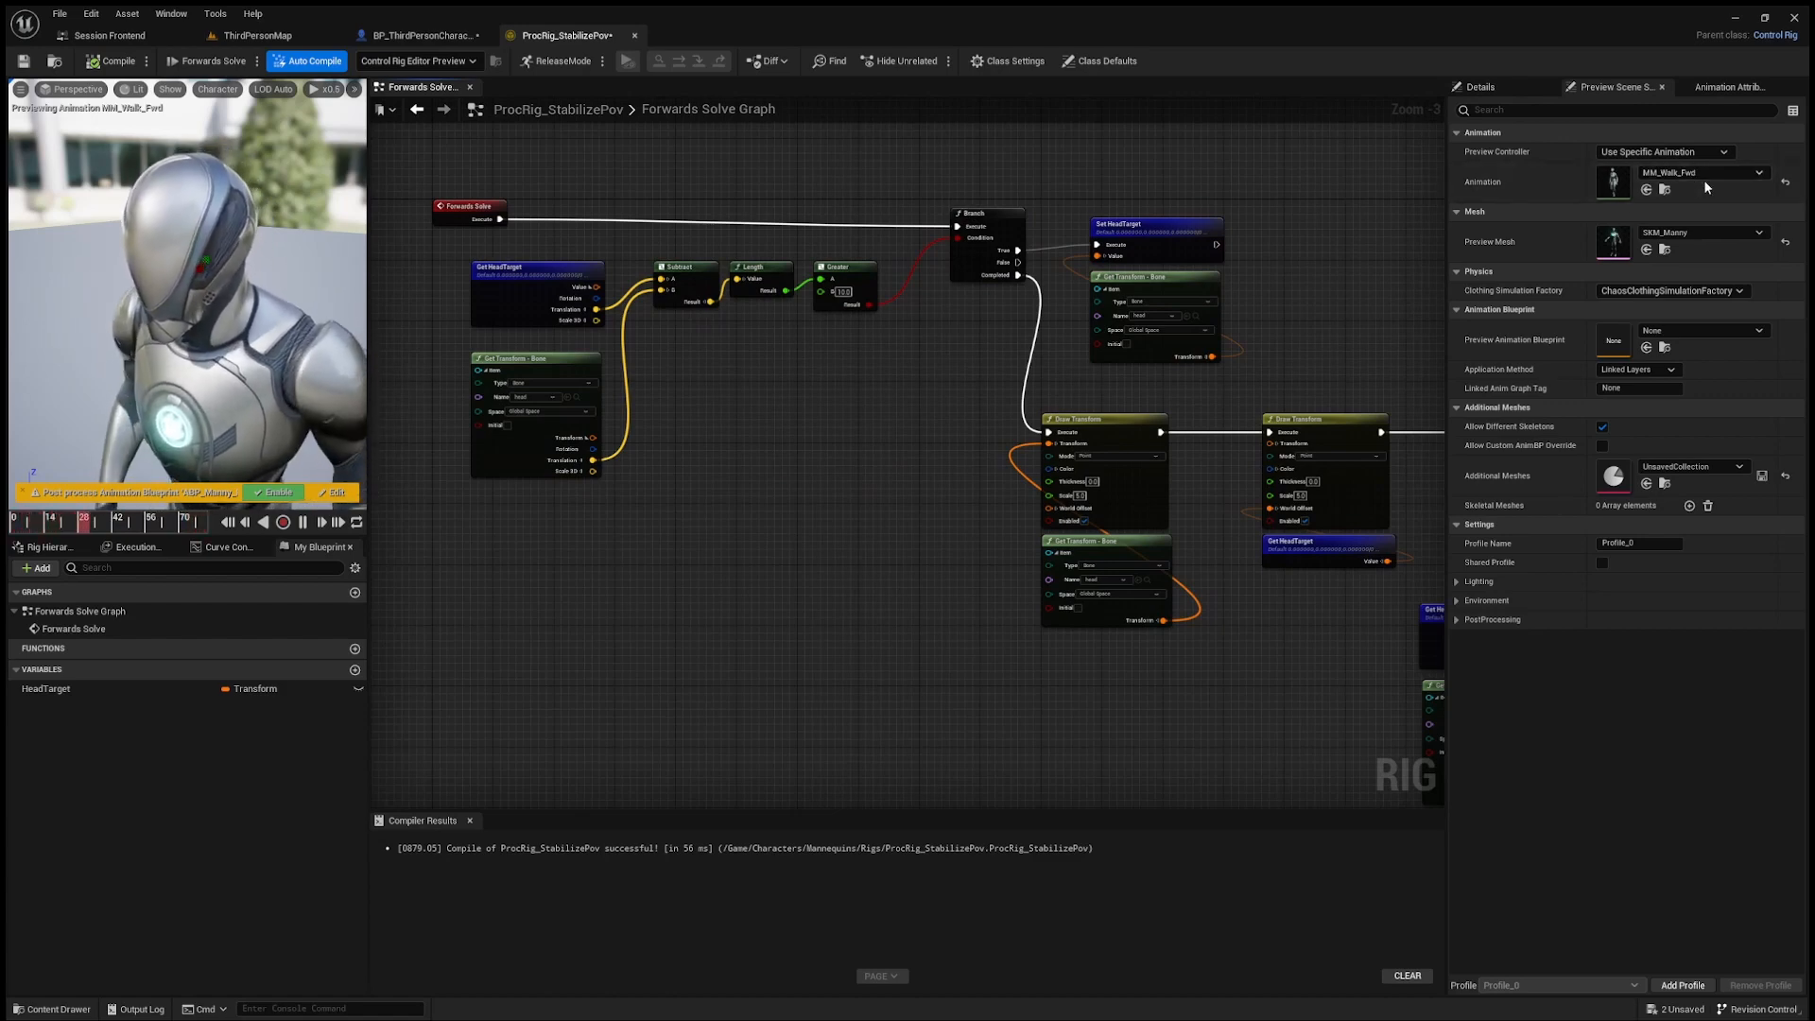
pyautogui.click(1717, 576)
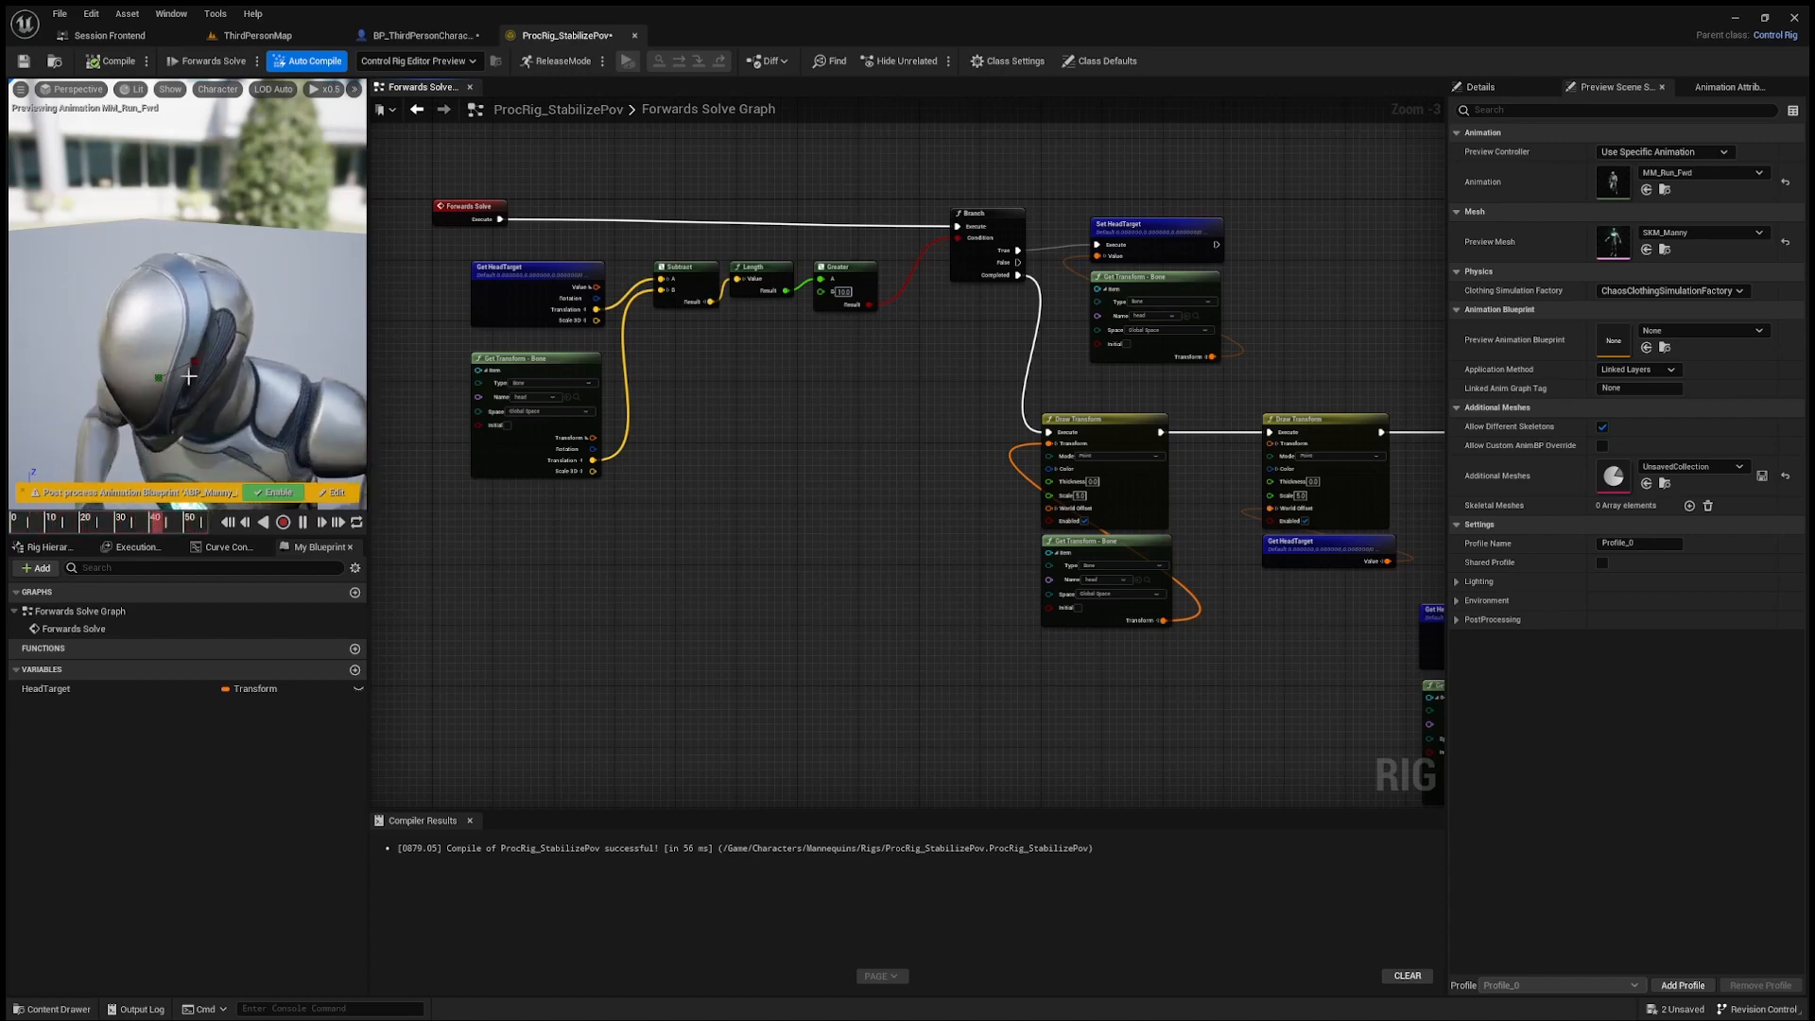
pyautogui.scroll(2, 811, 339)
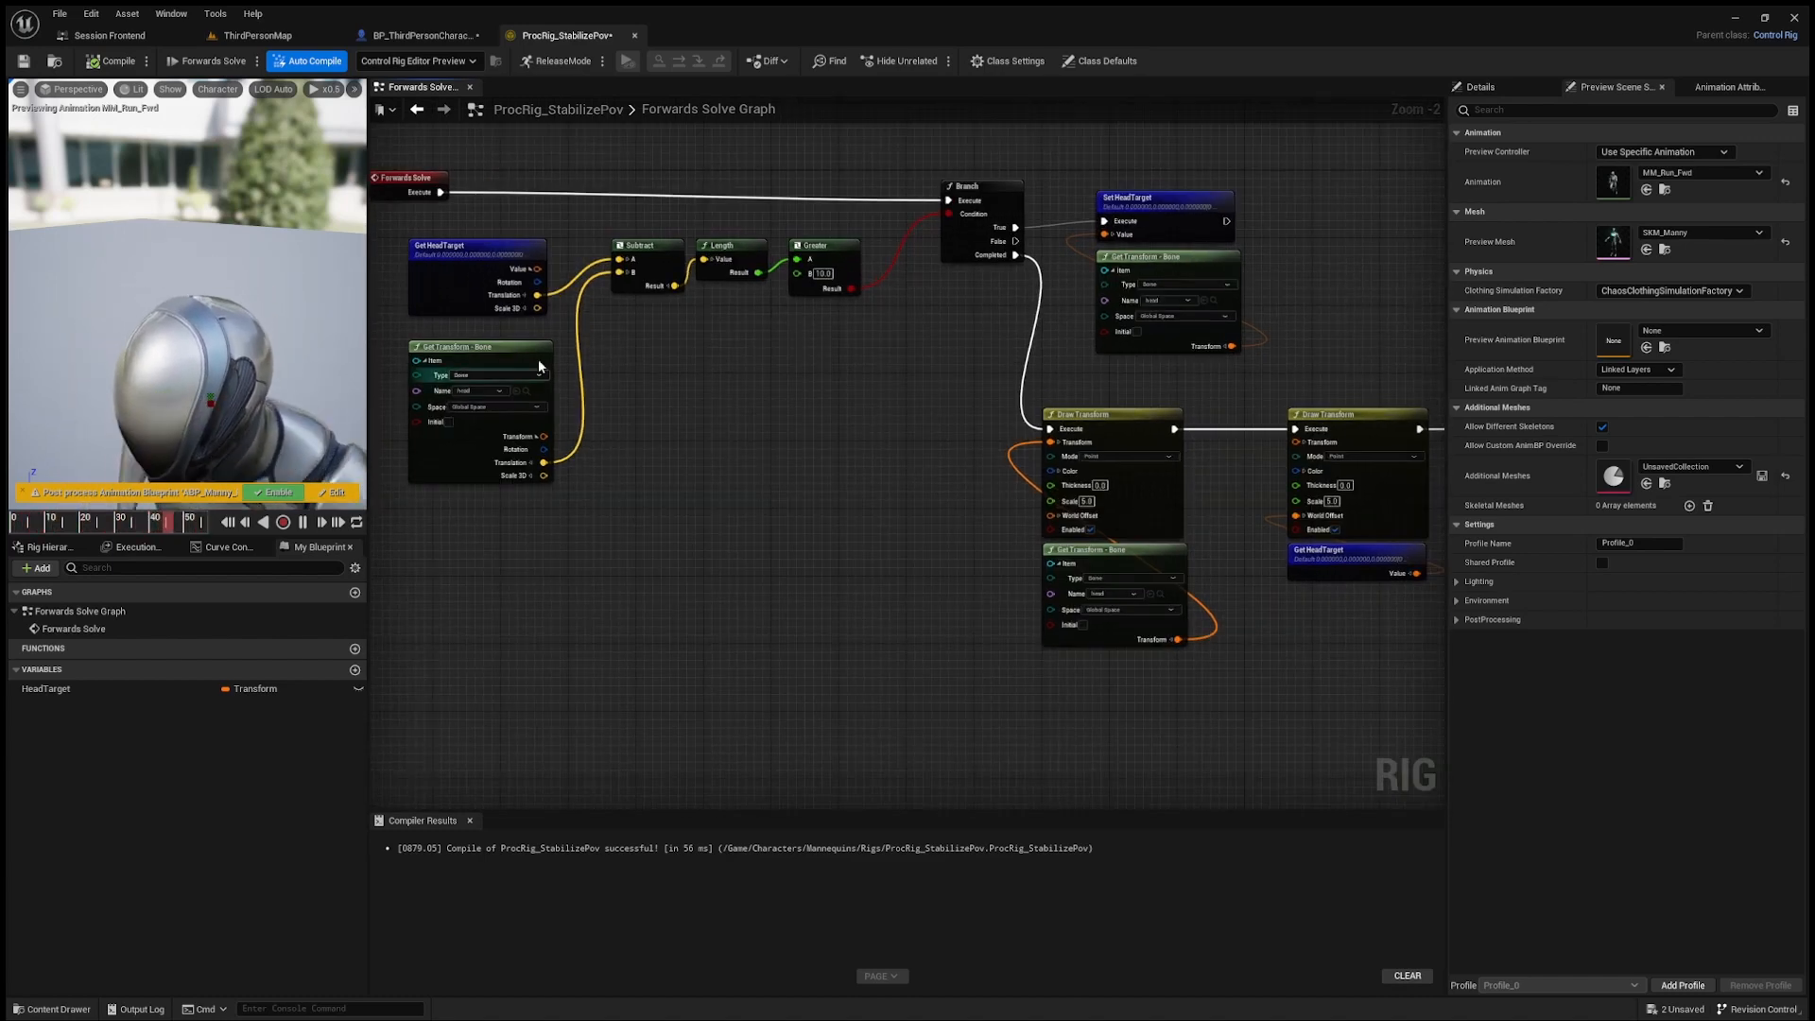
# Step: Set the Greater node's B value to 12.5
pyautogui.scroll(2, 786, 259)
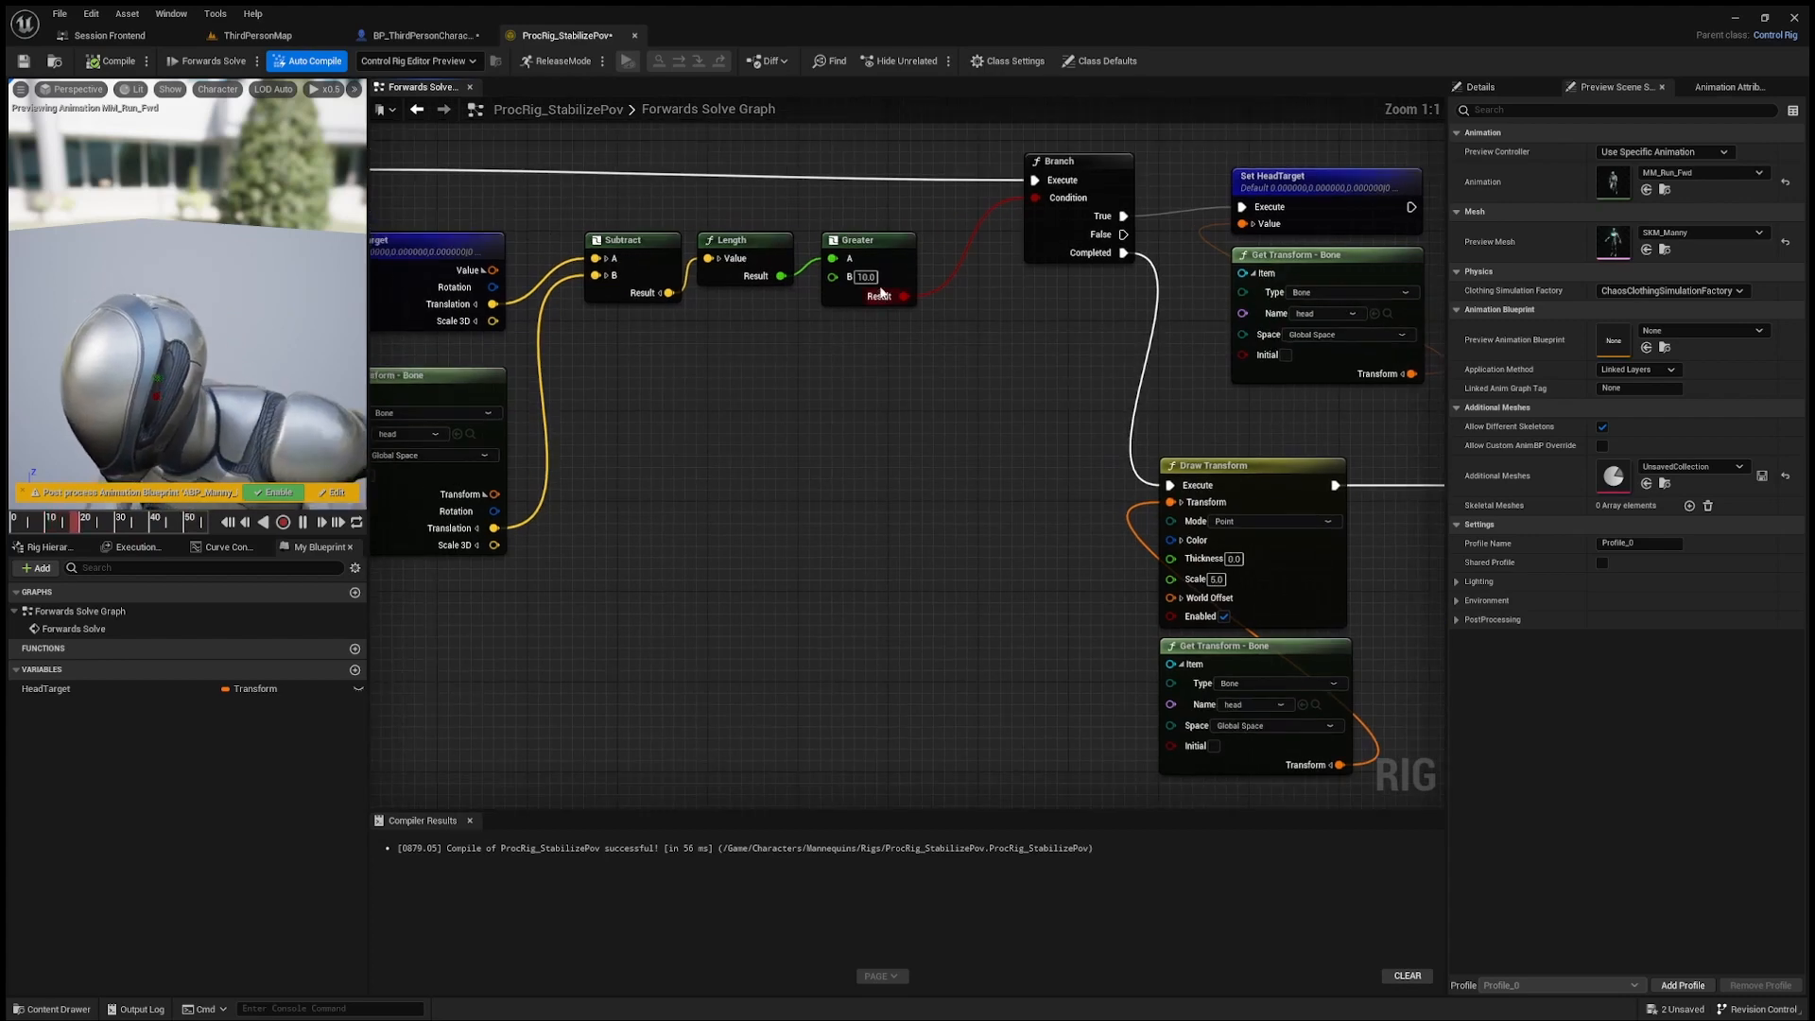
pyautogui.click(866, 276)
pyautogui.write('12.5')
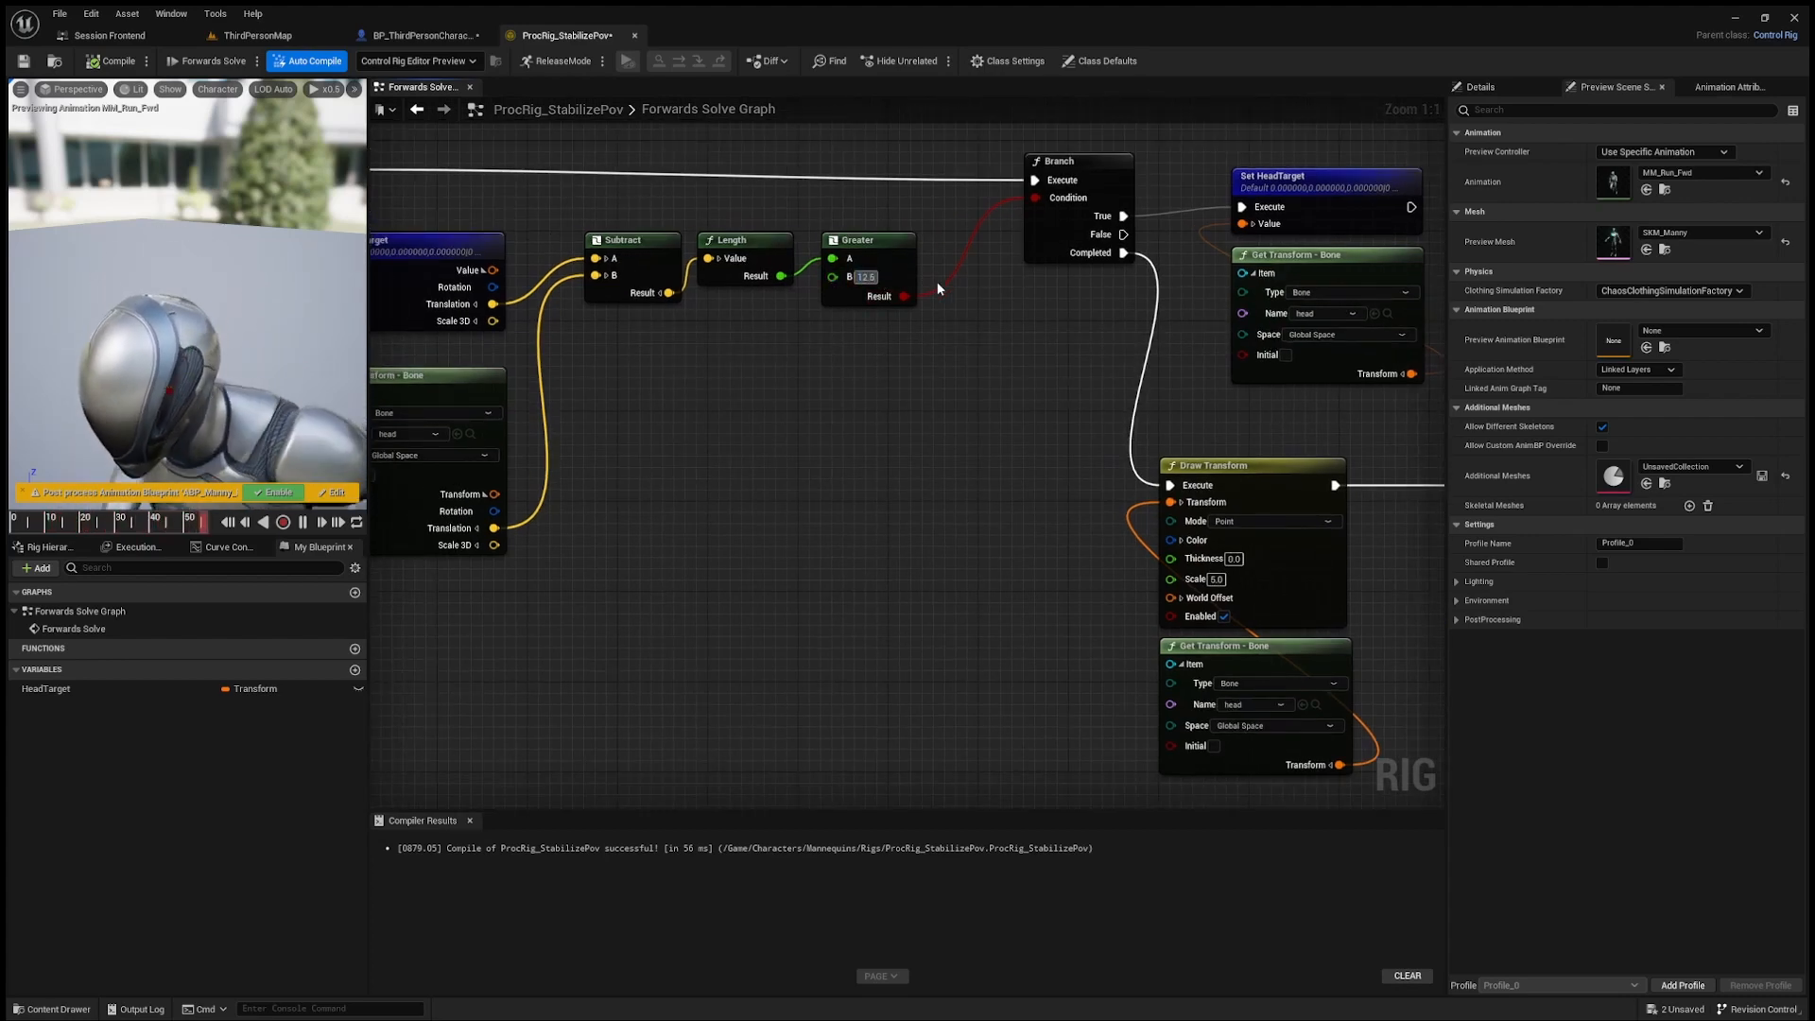
pyautogui.press('Return')
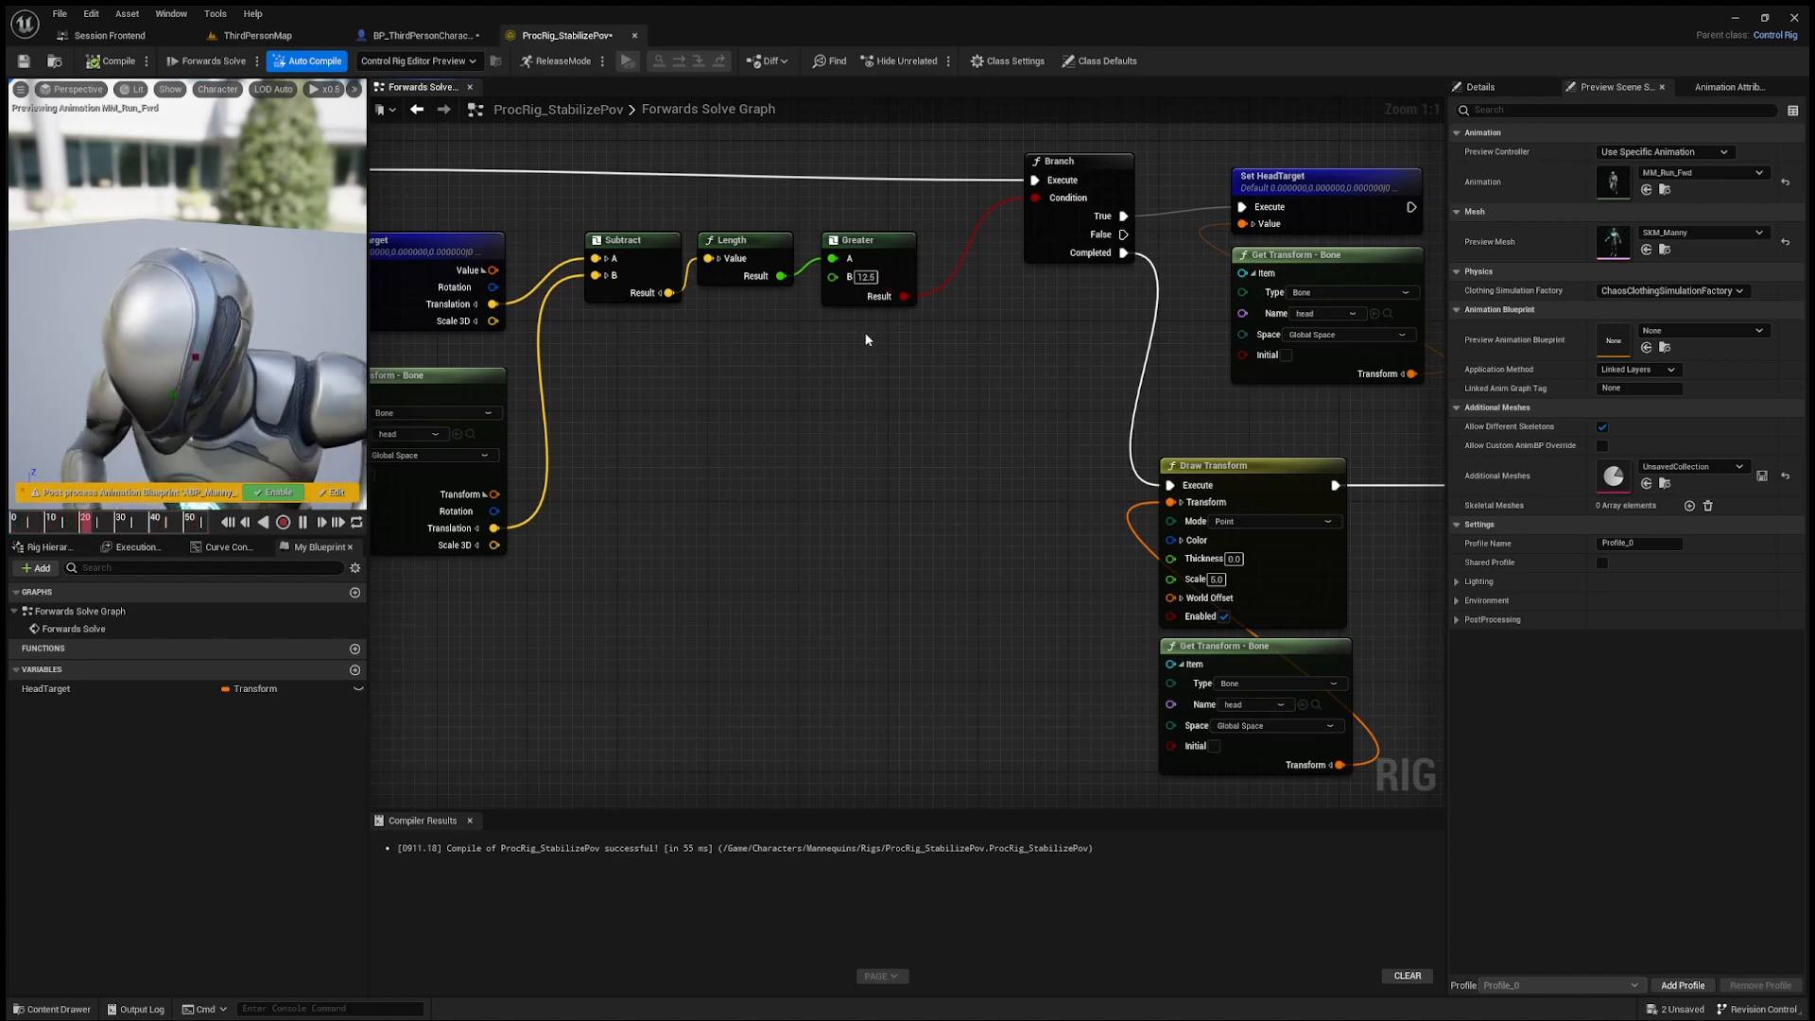
# Step: Add a Set Transform node after Draw Line, connect its execution, and set its item to the head bone
pyautogui.scroll(-1, 858, 348)
pyautogui.scroll(-1, 898, 346)
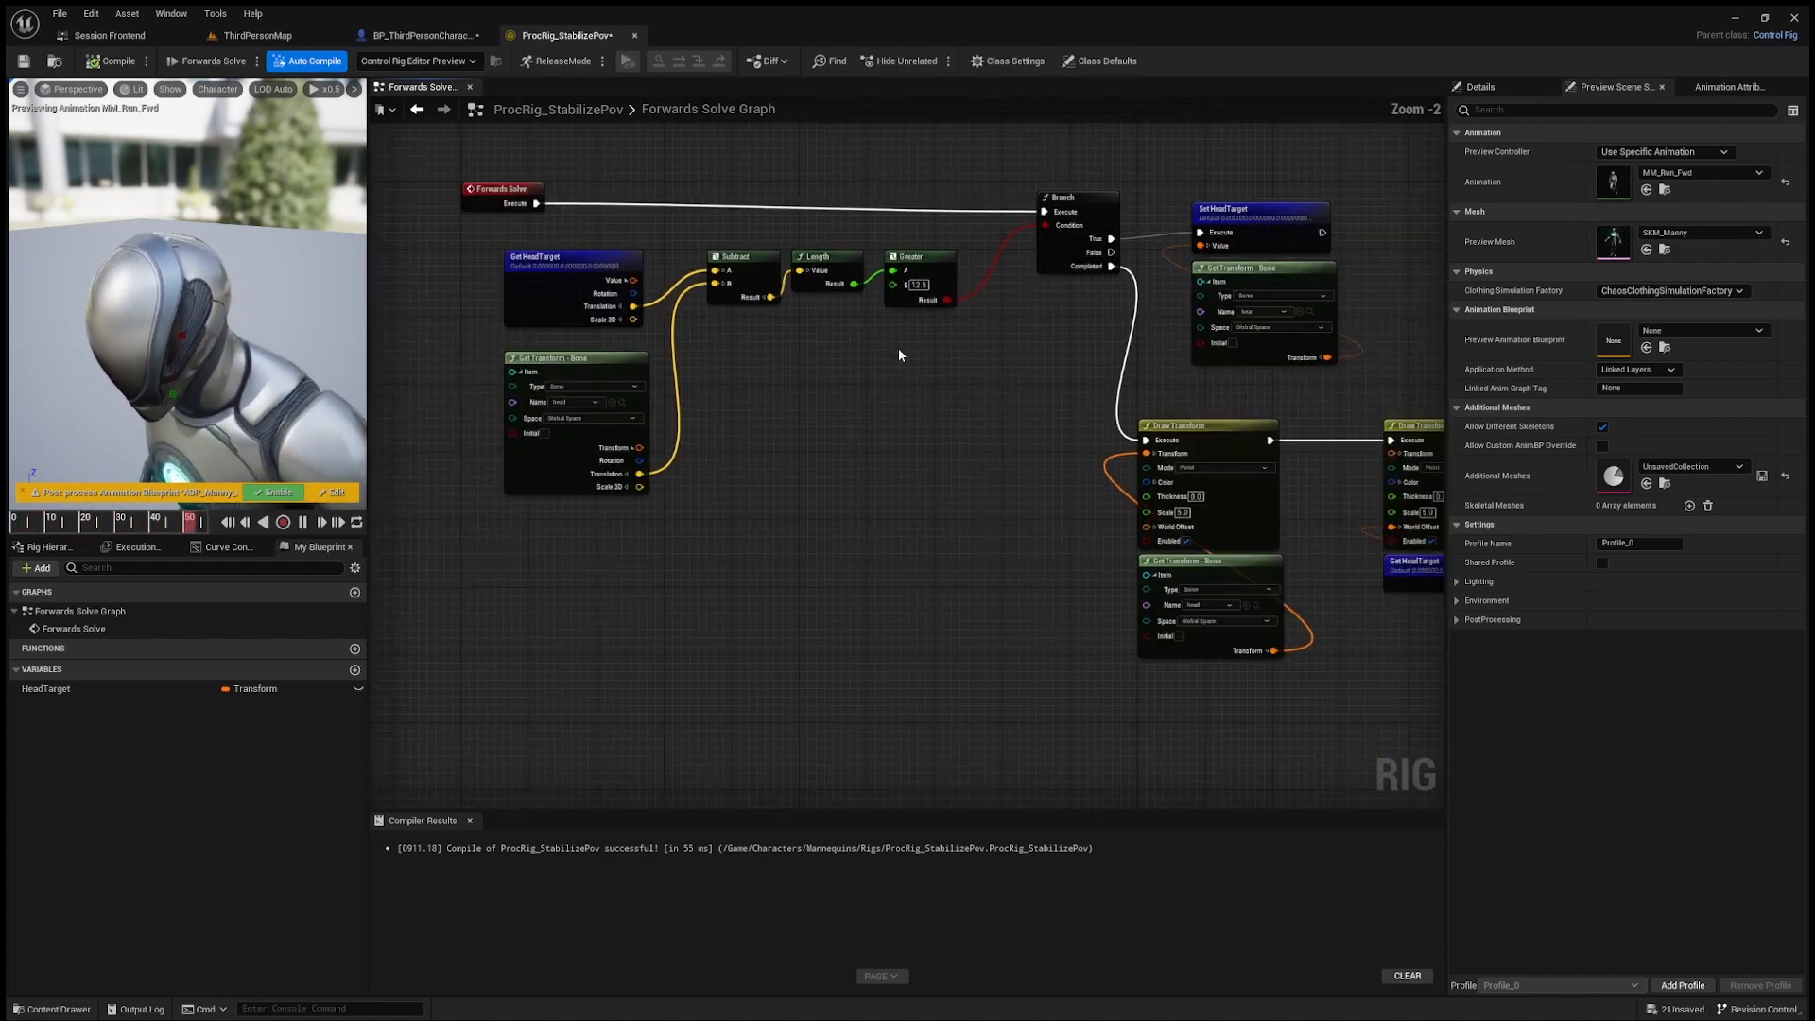
pyautogui.moveTo(898, 348)
pyautogui.mouseDown(button='right')
pyautogui.moveTo(787, 336)
pyautogui.moveTo(653, 275)
pyautogui.mouseUp(button='right')
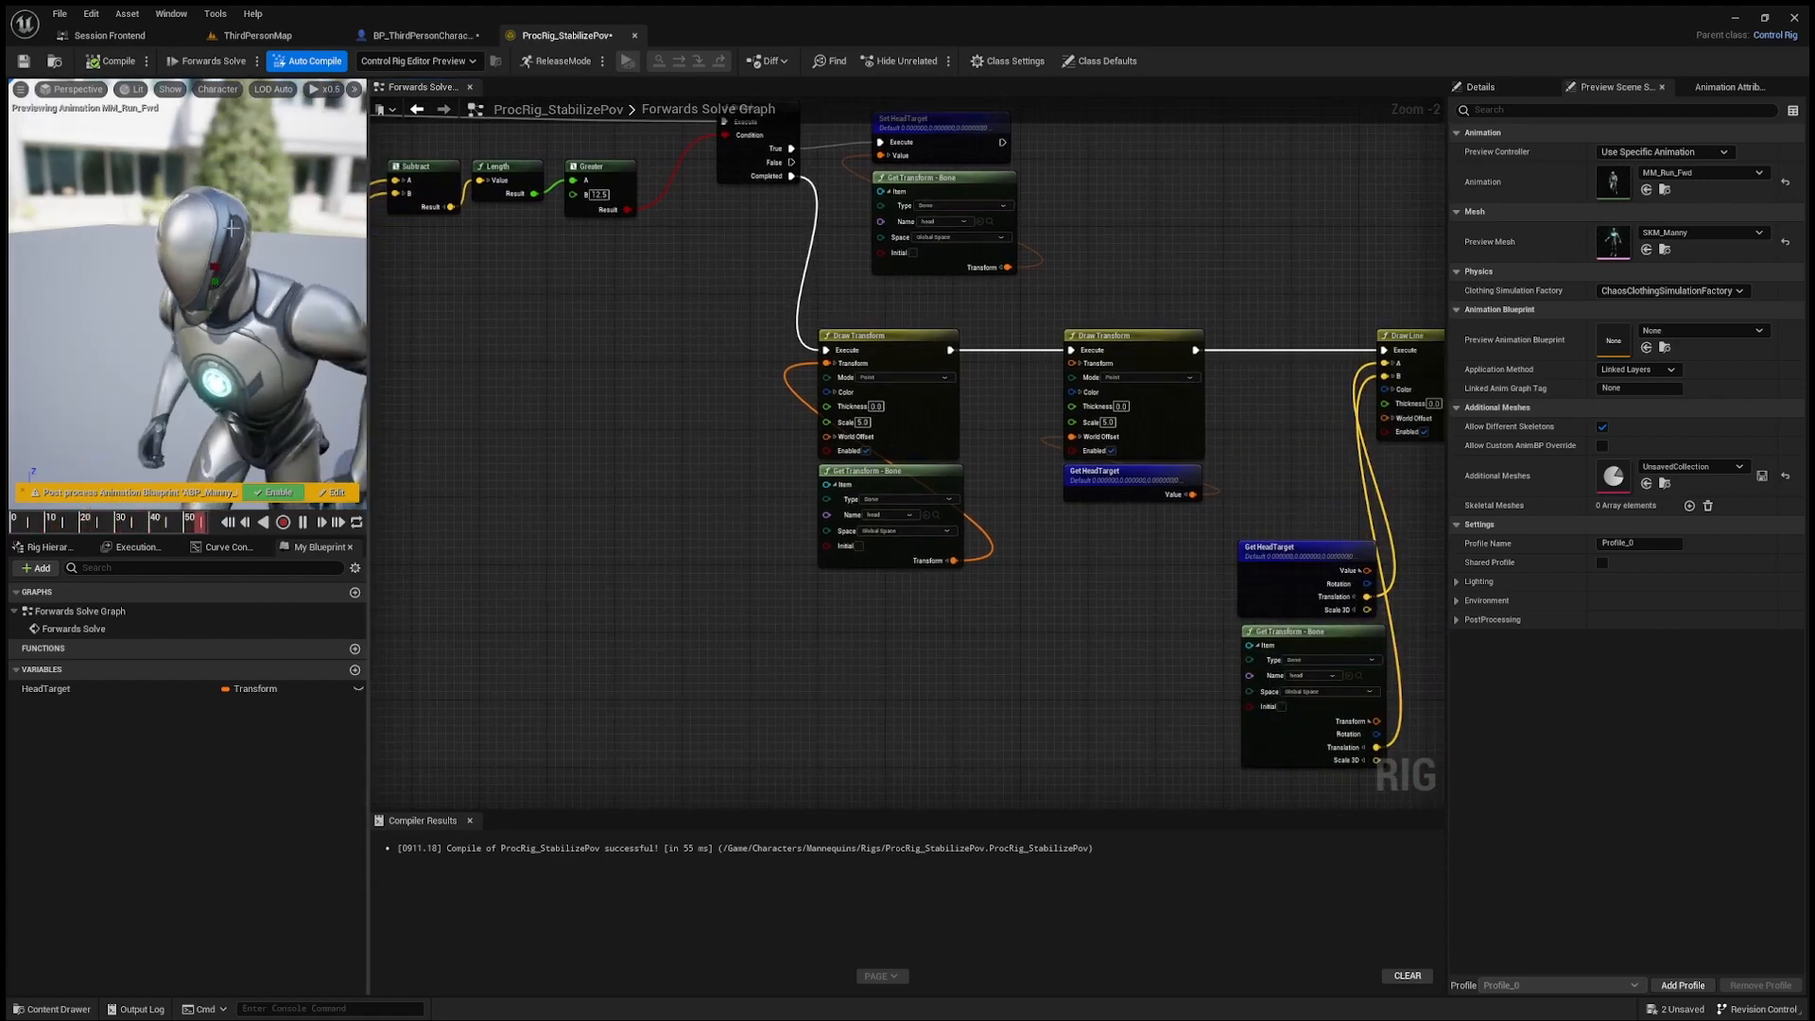
pyautogui.moveTo(1219, 393)
pyautogui.mouseDown(button='right')
pyautogui.moveTo(928, 366)
pyautogui.moveTo(938, 439)
pyautogui.mouseUp(button='right')
pyautogui.moveTo(961, 295); pyautogui.dragTo(881, 254, button='right')
pyautogui.moveTo(1114, 421); pyautogui.dragTo(985, 363, button='right')
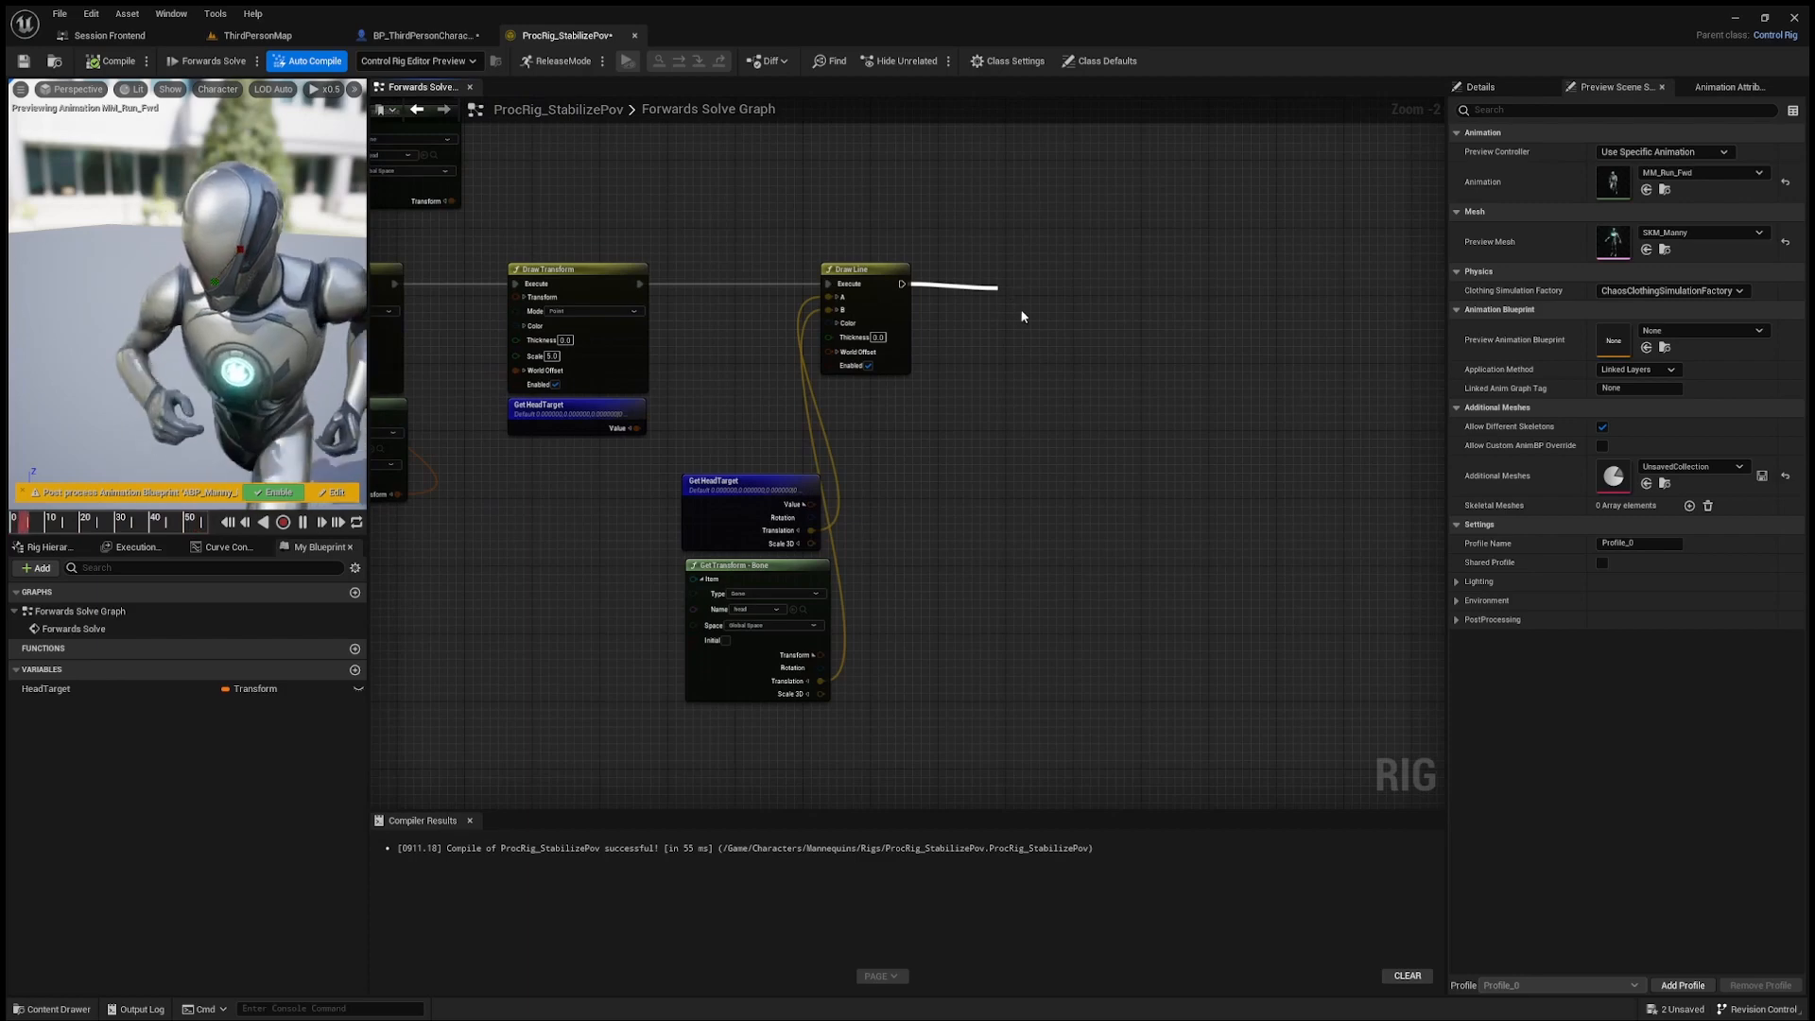
pyautogui.moveTo(1081, 295); pyautogui.dragTo(1156, 280)
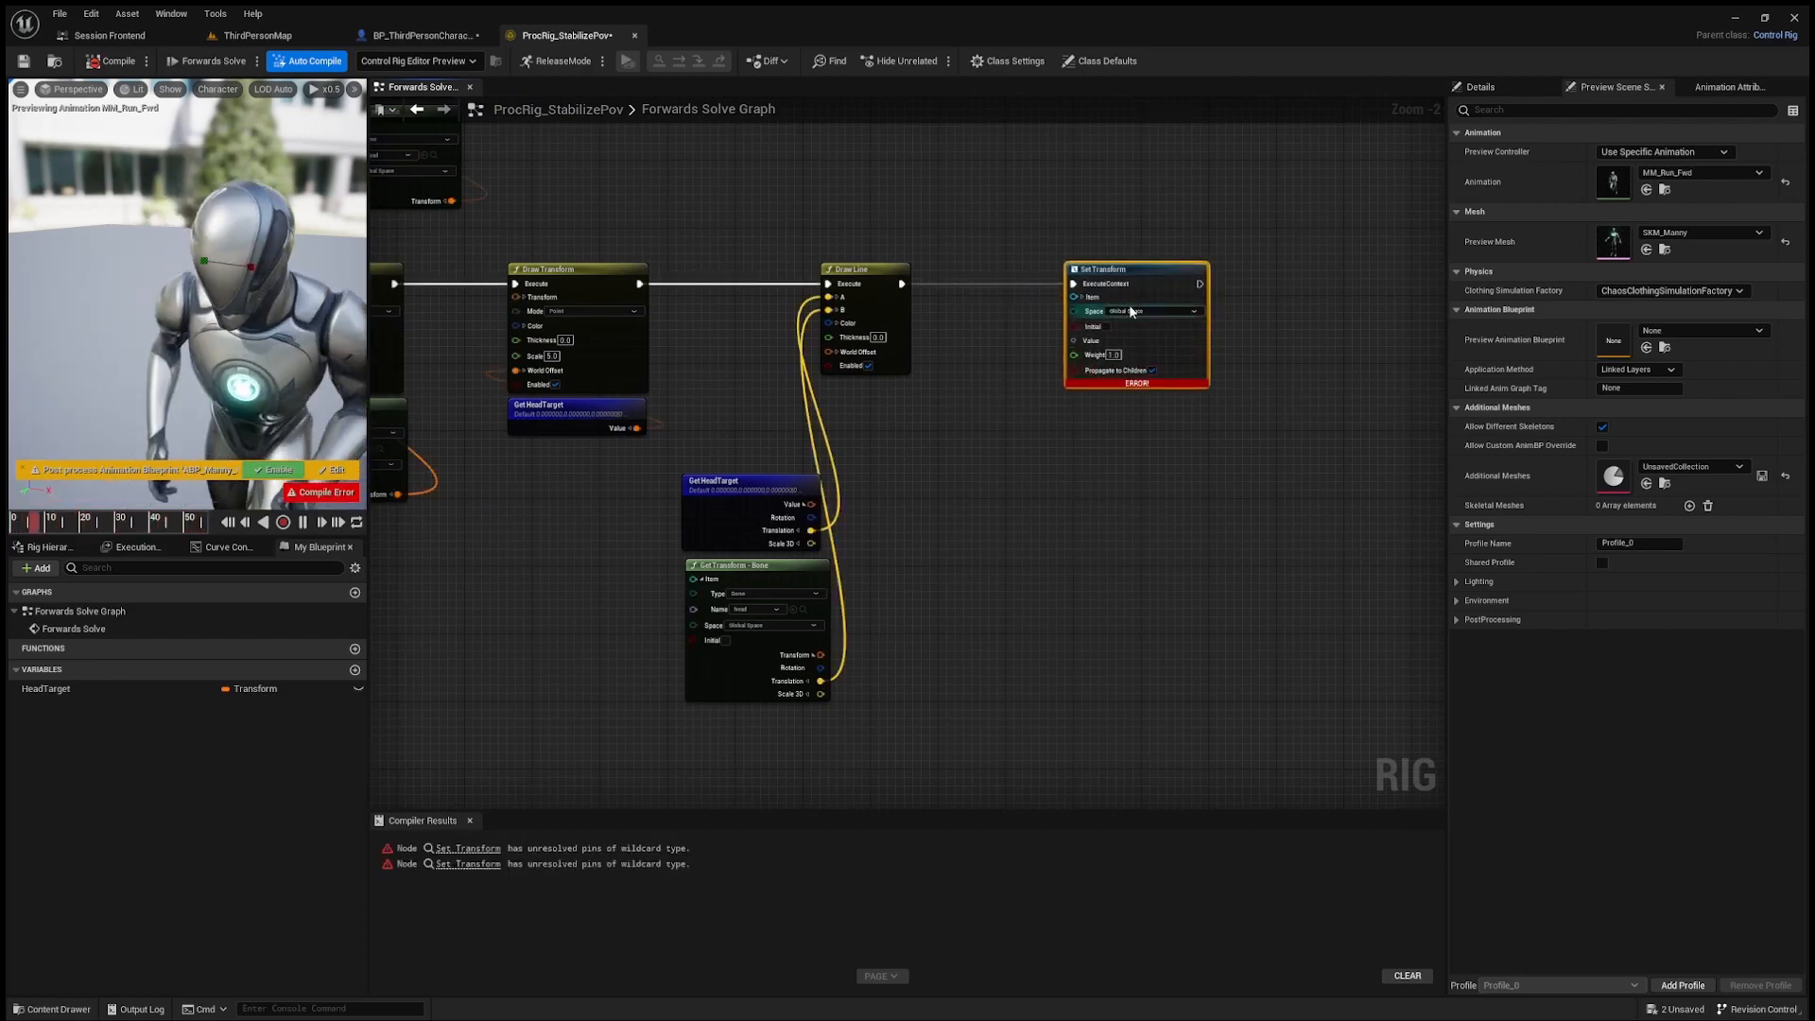
pyautogui.scroll(2, 1117, 324)
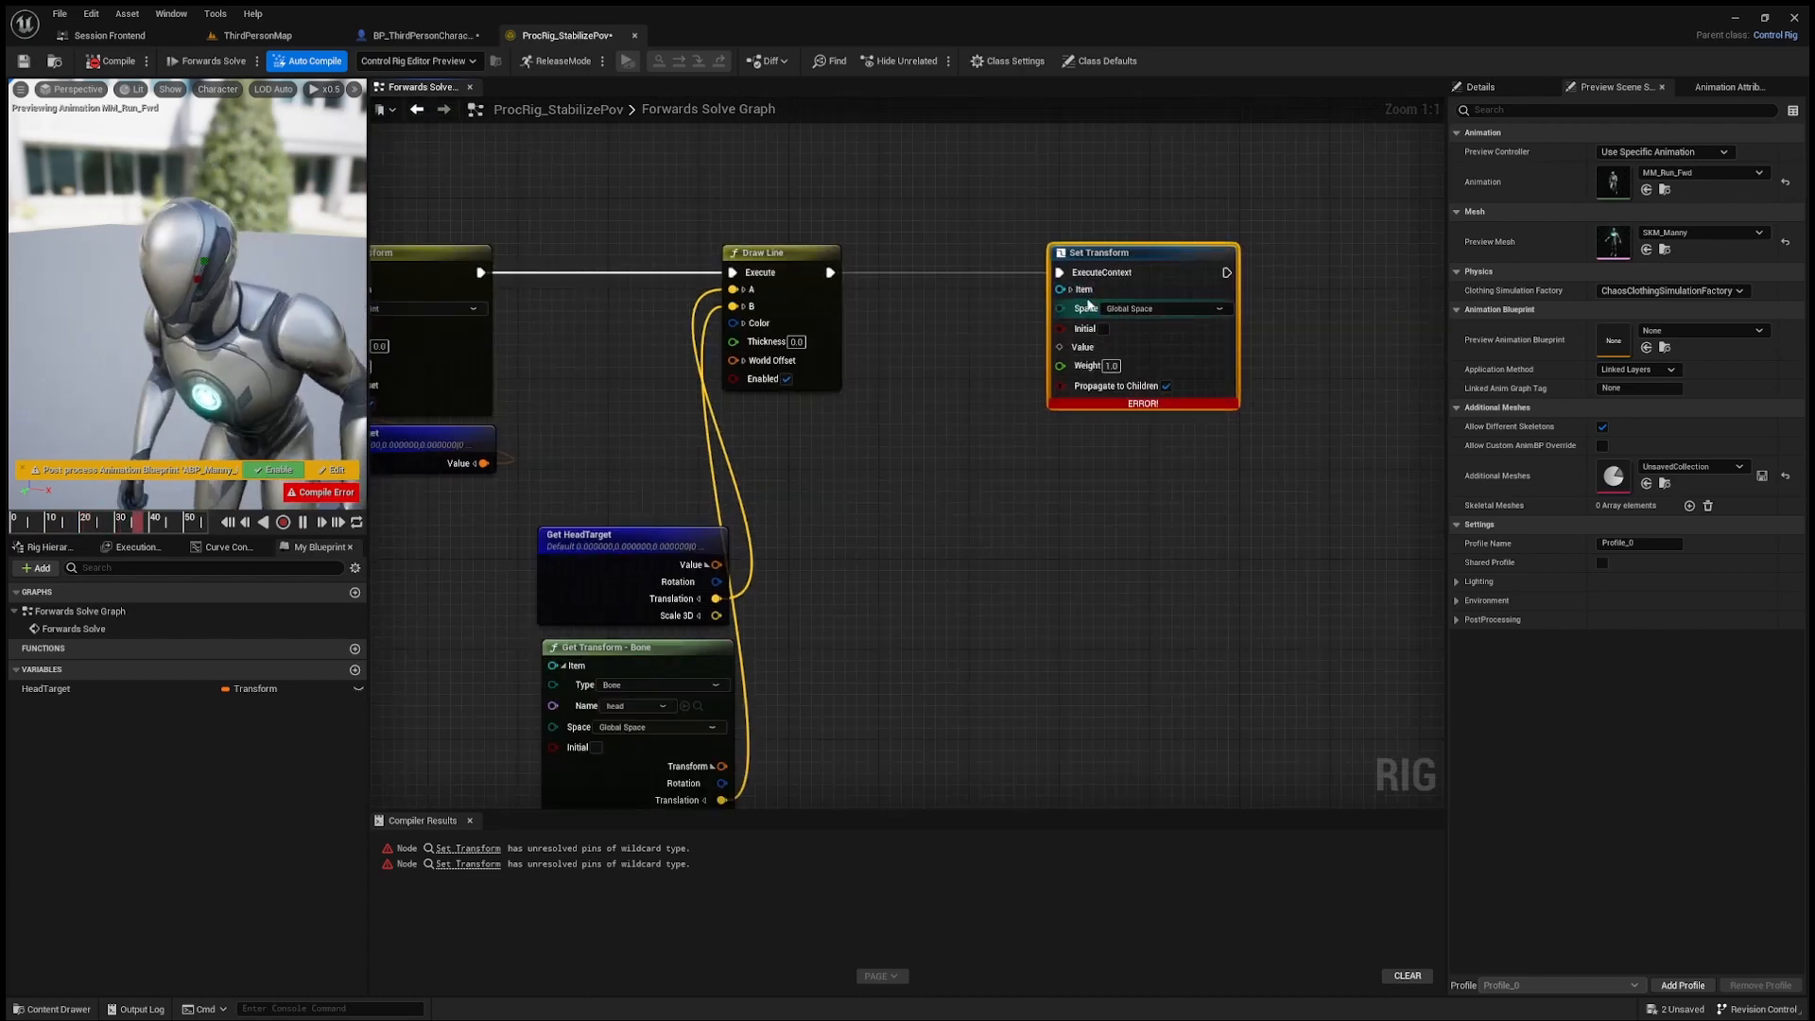
pyautogui.click(1071, 291)
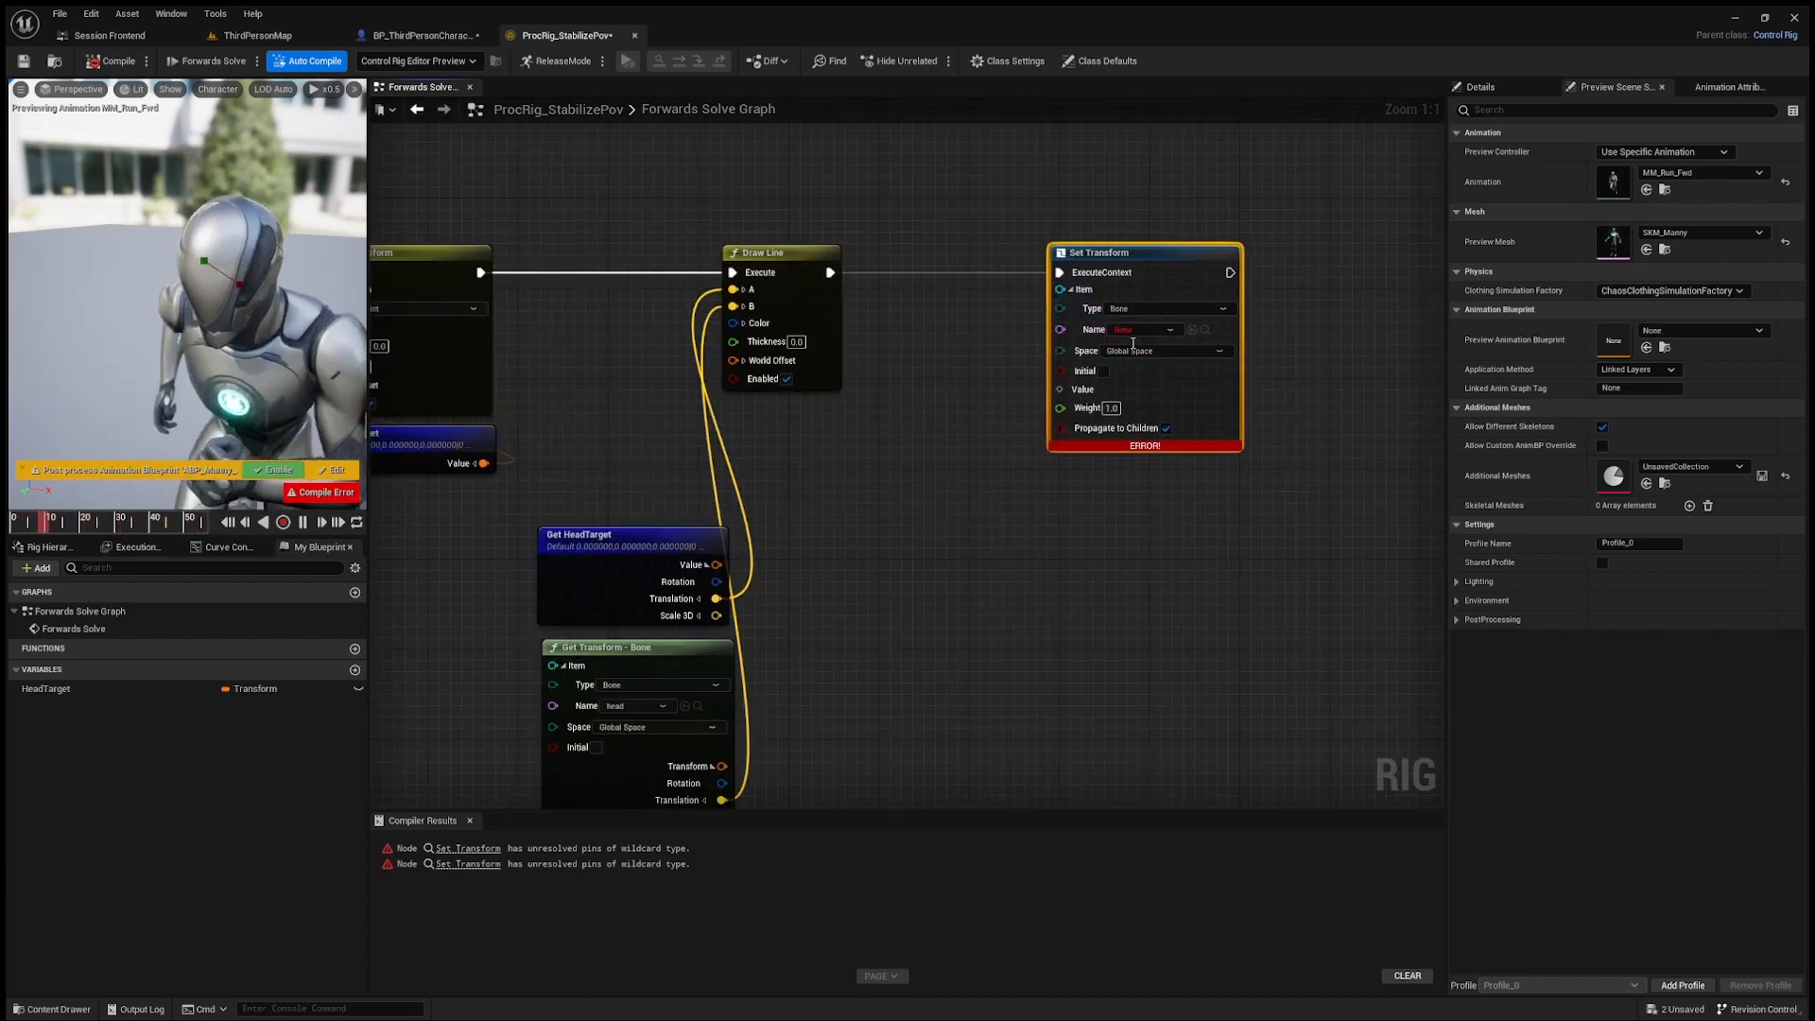
# Step: Duplicate Get HeadTarget below Set Transform, connect its Value to Set Transform's Value input, and compile the rig
pyautogui.moveTo(838, 689); pyautogui.dragTo(871, 580, button='right')
pyautogui.moveTo(588, 401); pyautogui.dragTo(650, 459)
pyautogui.hotkey('ctrl', 'd')
pyautogui.moveTo(813, 499); pyautogui.dragTo(1070, 427)
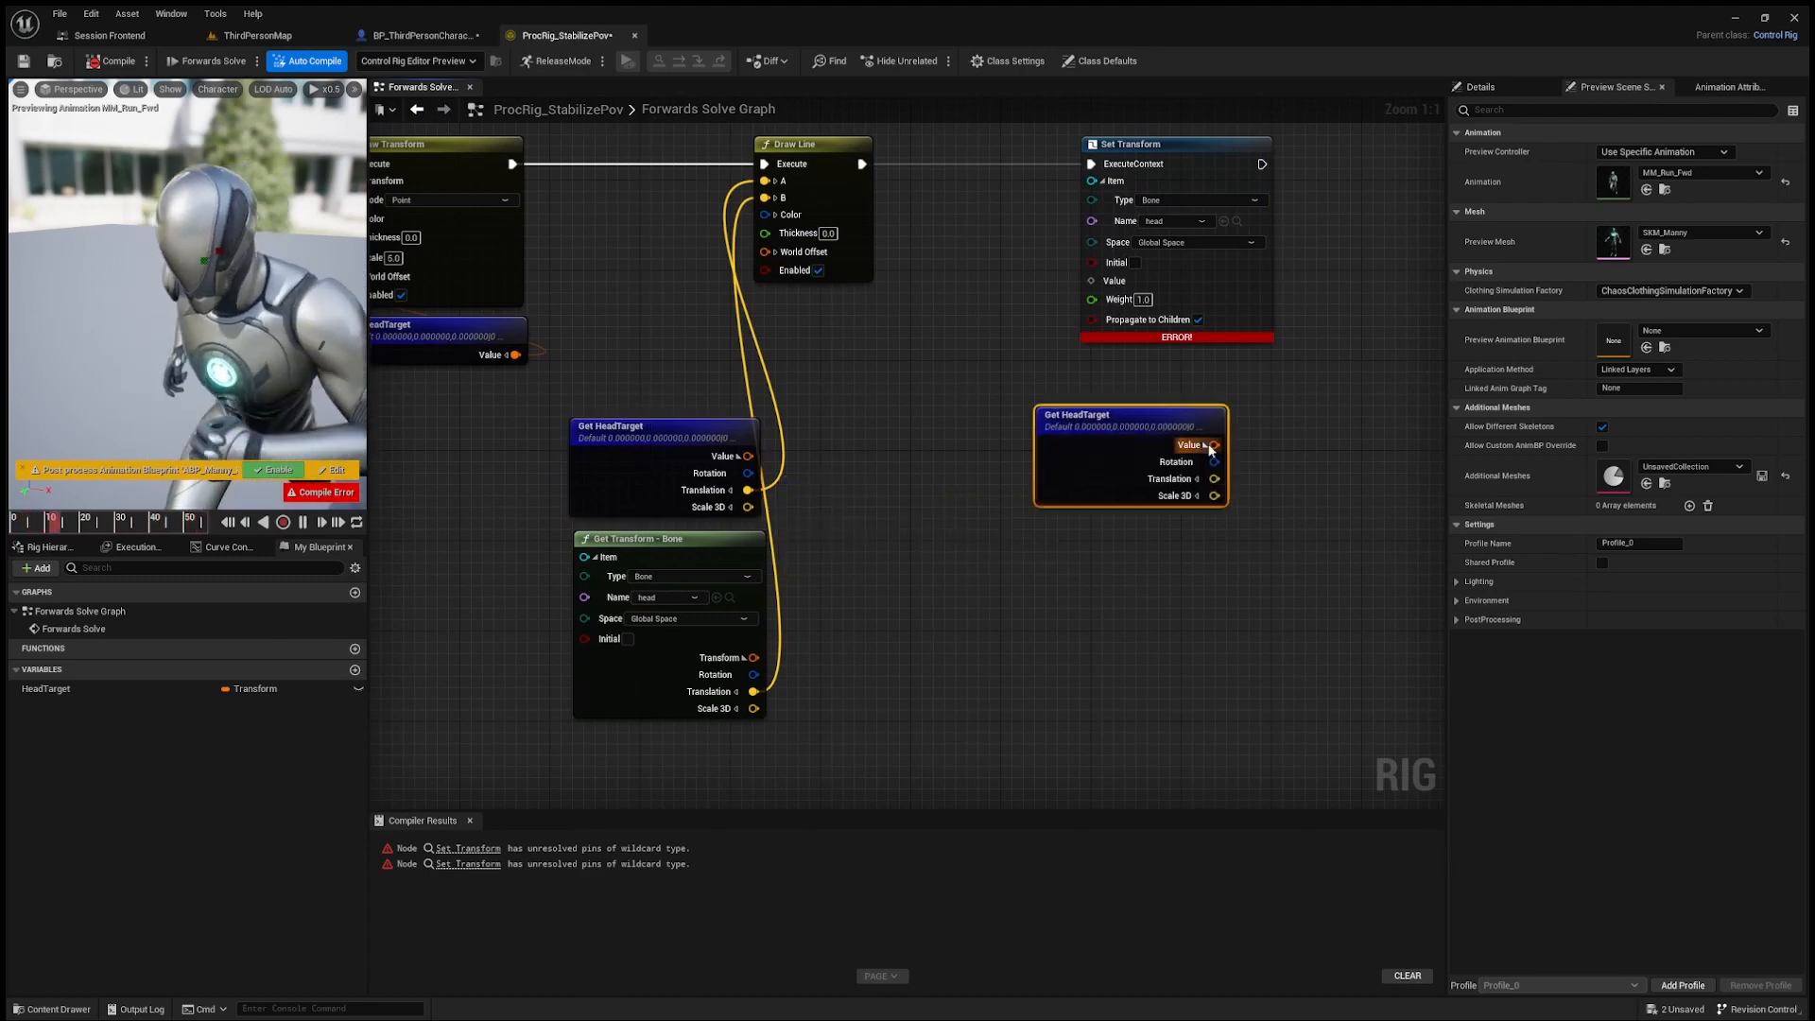
pyautogui.click(1205, 445)
pyautogui.moveTo(1214, 445); pyautogui.dragTo(1094, 283)
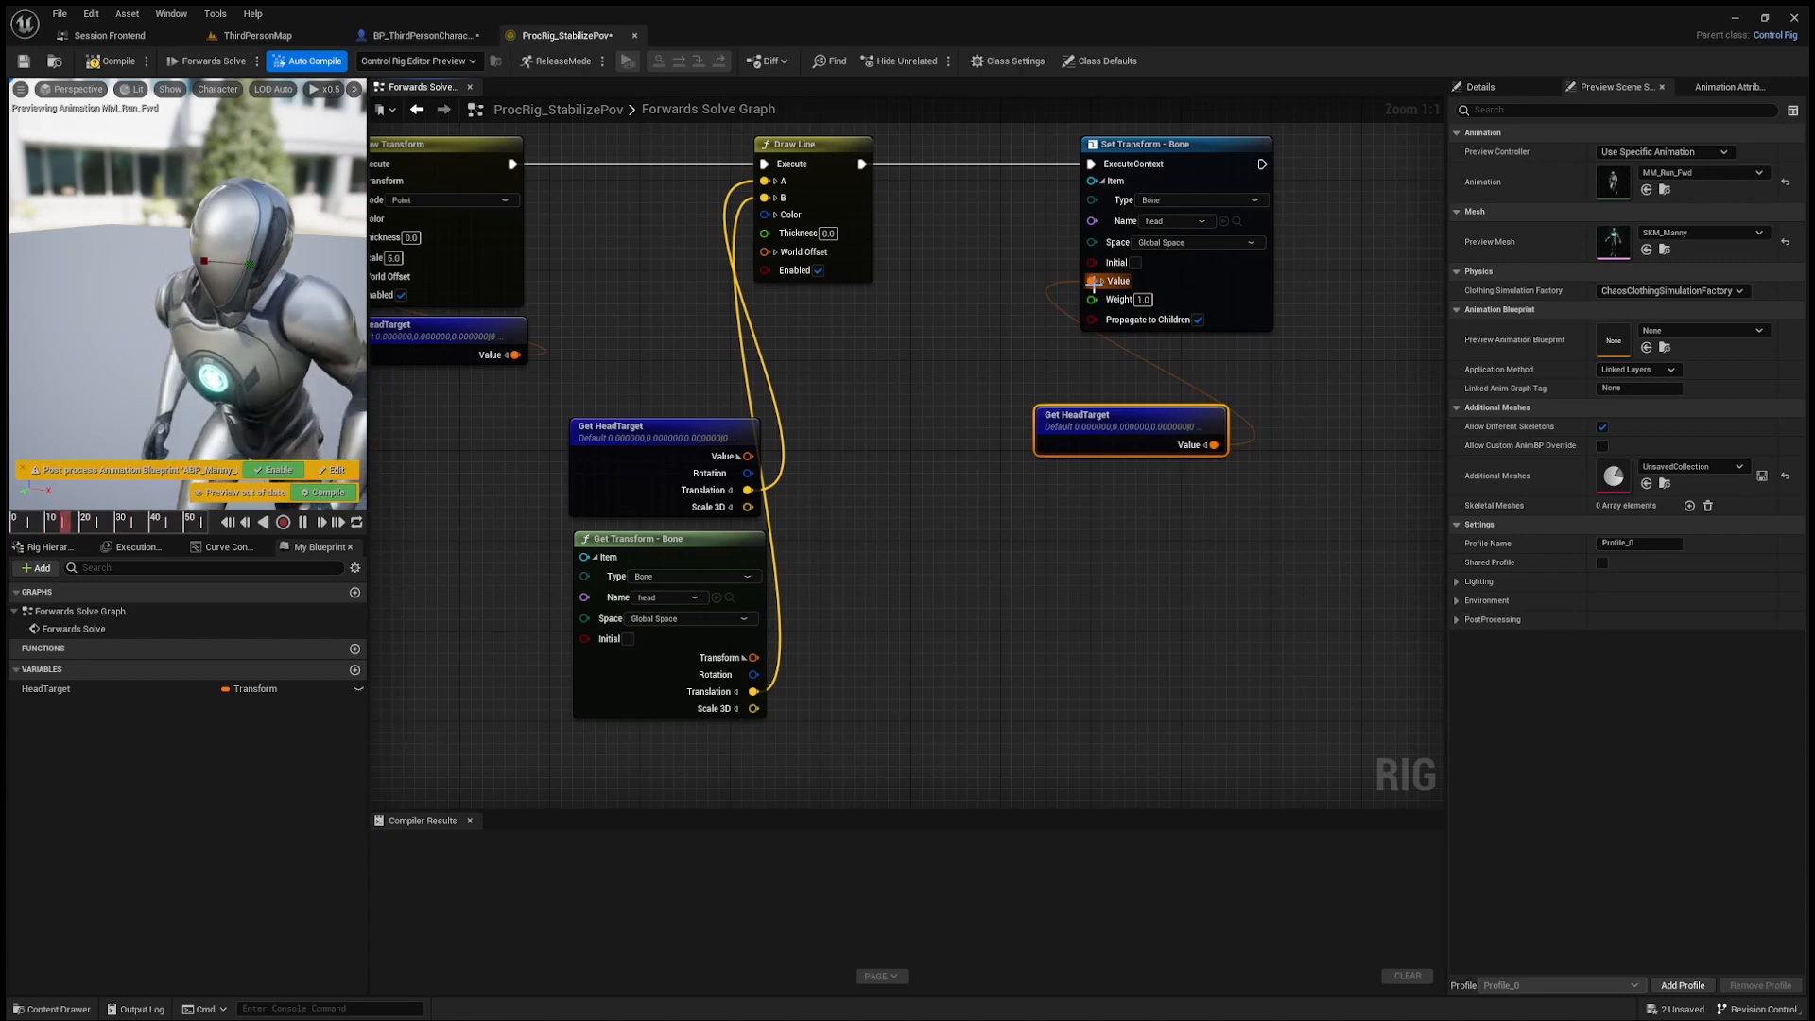
pyautogui.click(112, 61)
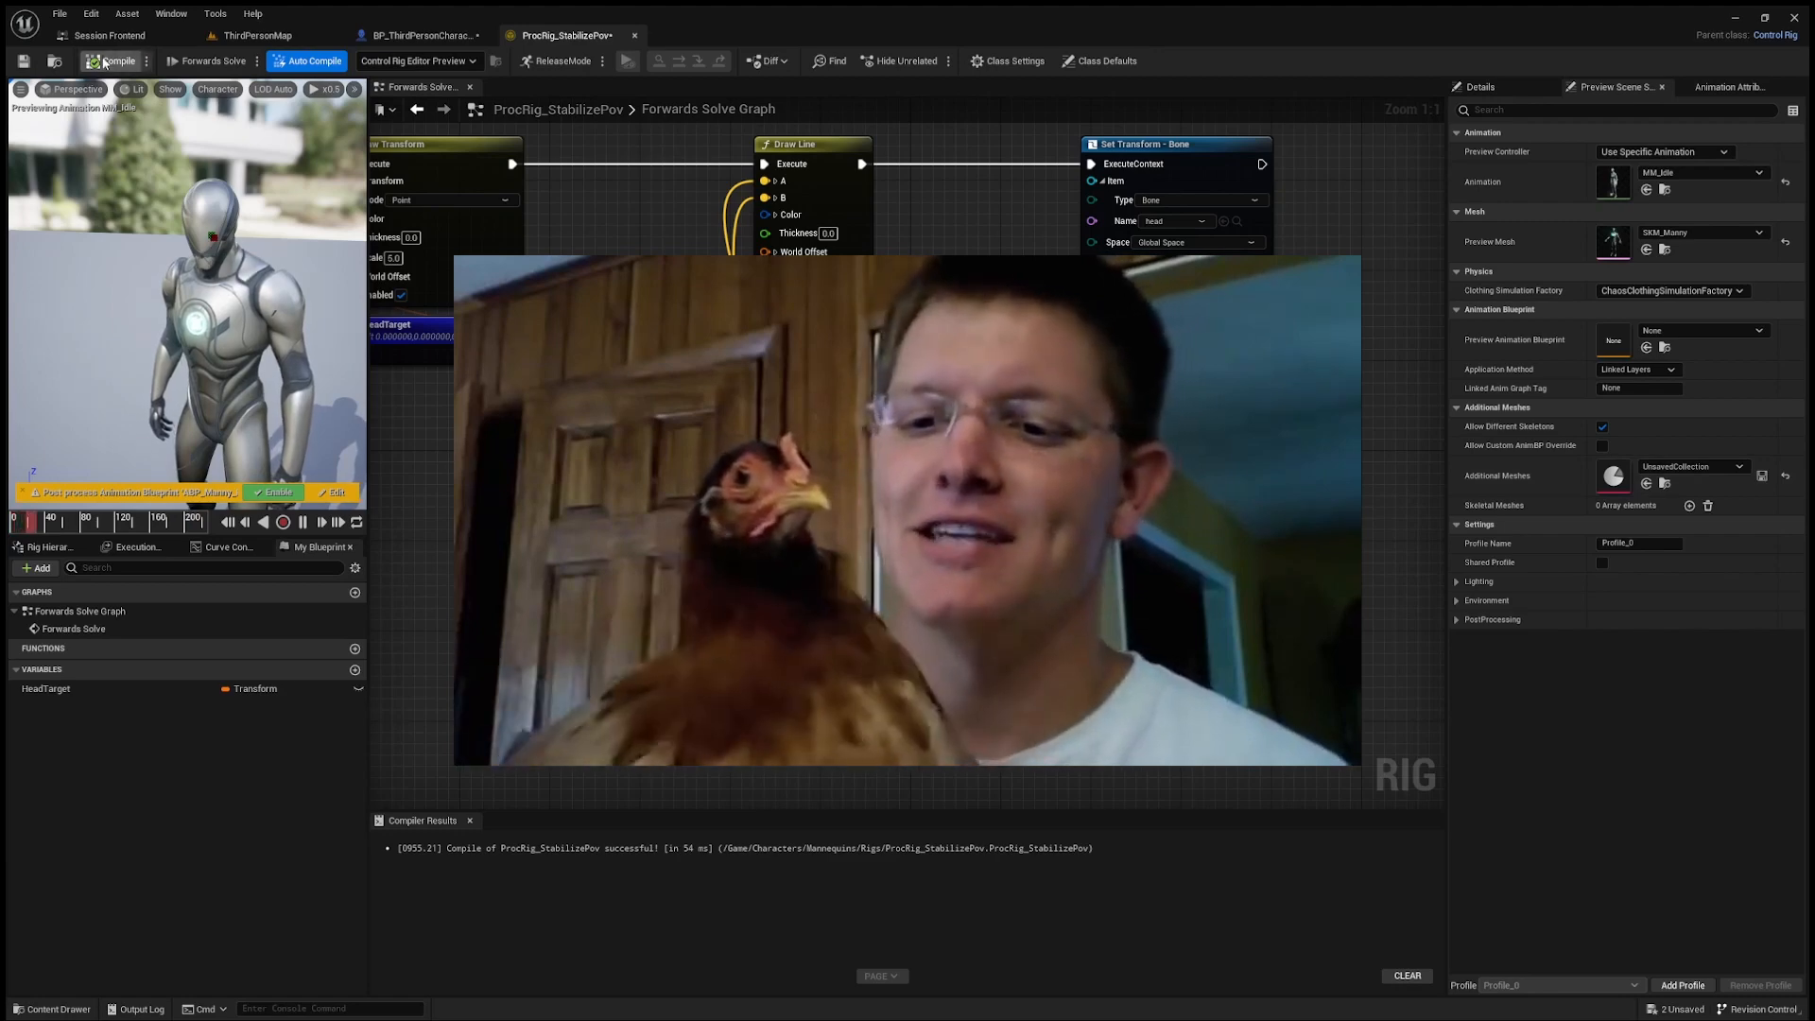
# Step: Review the Forwards Solve graph around the Branch and Draw Transform nodes, and save ProcRig_StabilizePov
pyautogui.moveTo(580, 248); pyautogui.dragTo(685, 299, button='right')
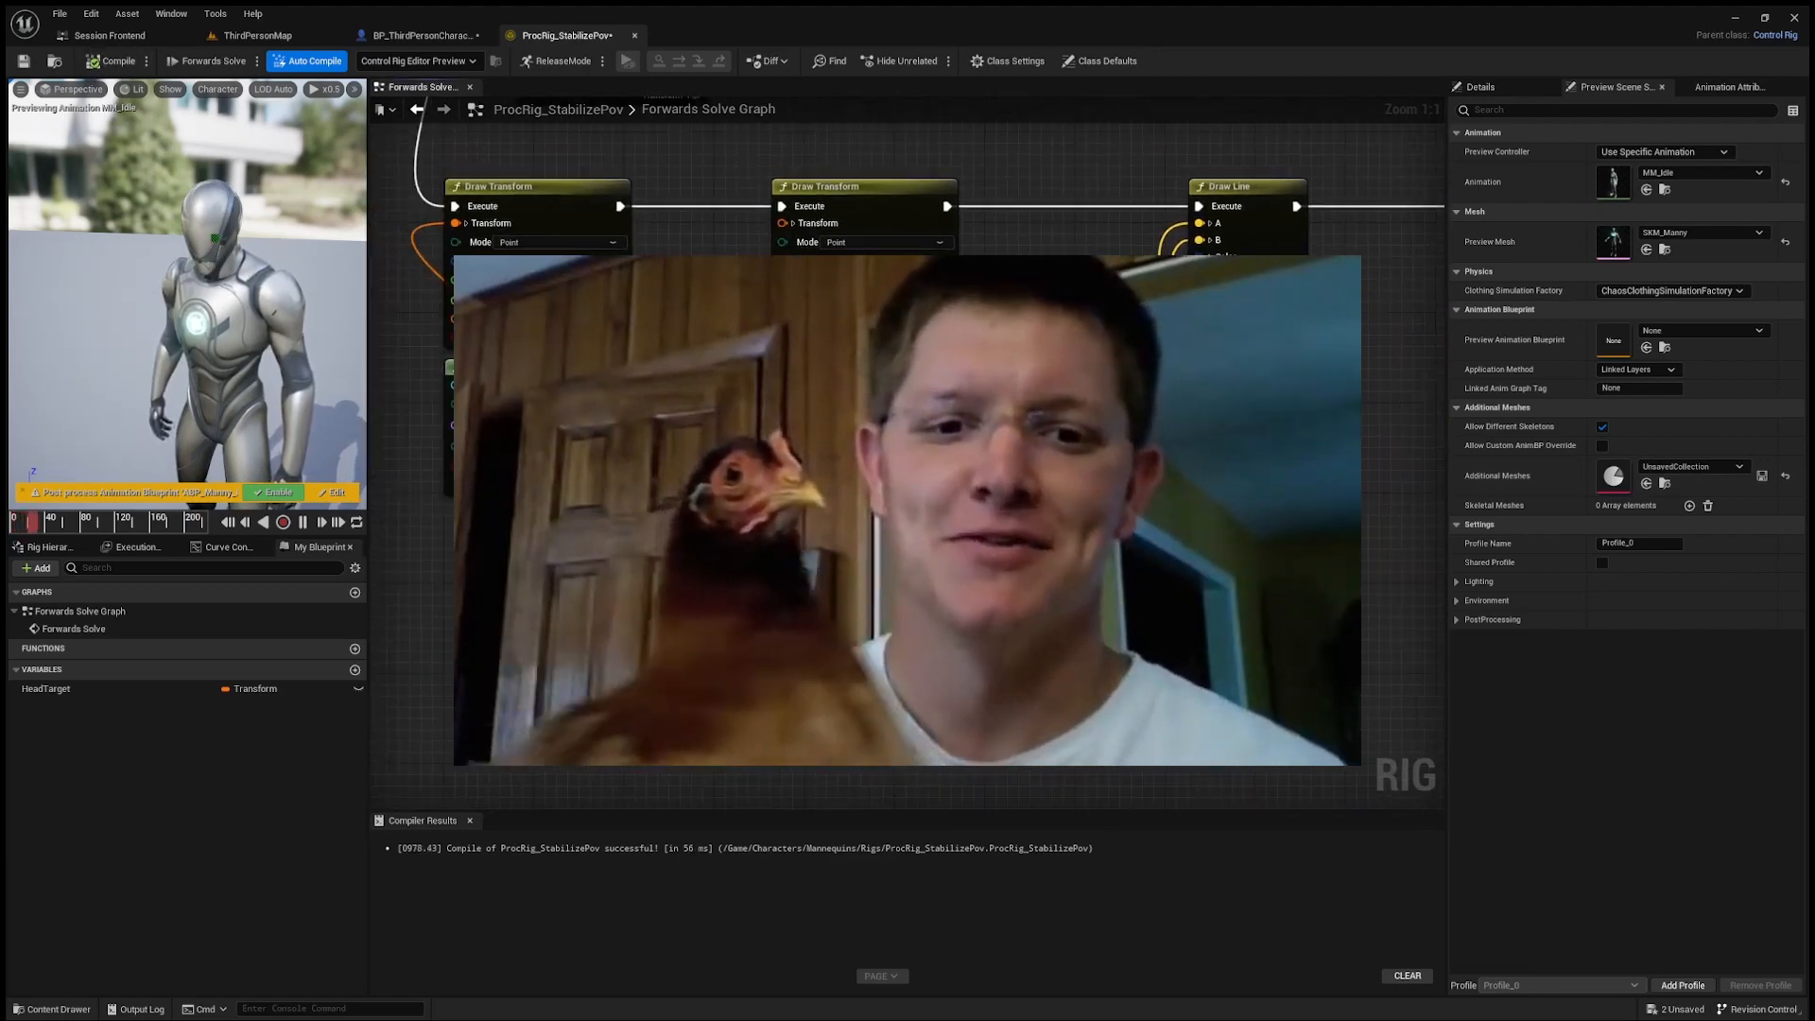
pyautogui.moveTo(427, 317)
pyautogui.mouseDown(button='right')
pyautogui.moveTo(1102, 437)
pyautogui.moveTo(1147, 492)
pyautogui.mouseUp(button='right')
pyautogui.moveTo(703, 412)
pyautogui.mouseDown(button='right')
pyautogui.moveTo(913, 454)
pyautogui.moveTo(1101, 449)
pyautogui.moveTo(819, 357)
pyautogui.moveTo(335, 300)
pyautogui.moveTo(254, 267)
pyautogui.mouseUp(button='right')
pyautogui.scroll(-1, 917, 457)
pyautogui.moveTo(949, 375); pyautogui.dragTo(1072, 382, button='right')
pyautogui.moveTo(461, 318); pyautogui.dragTo(728, 429, button='right')
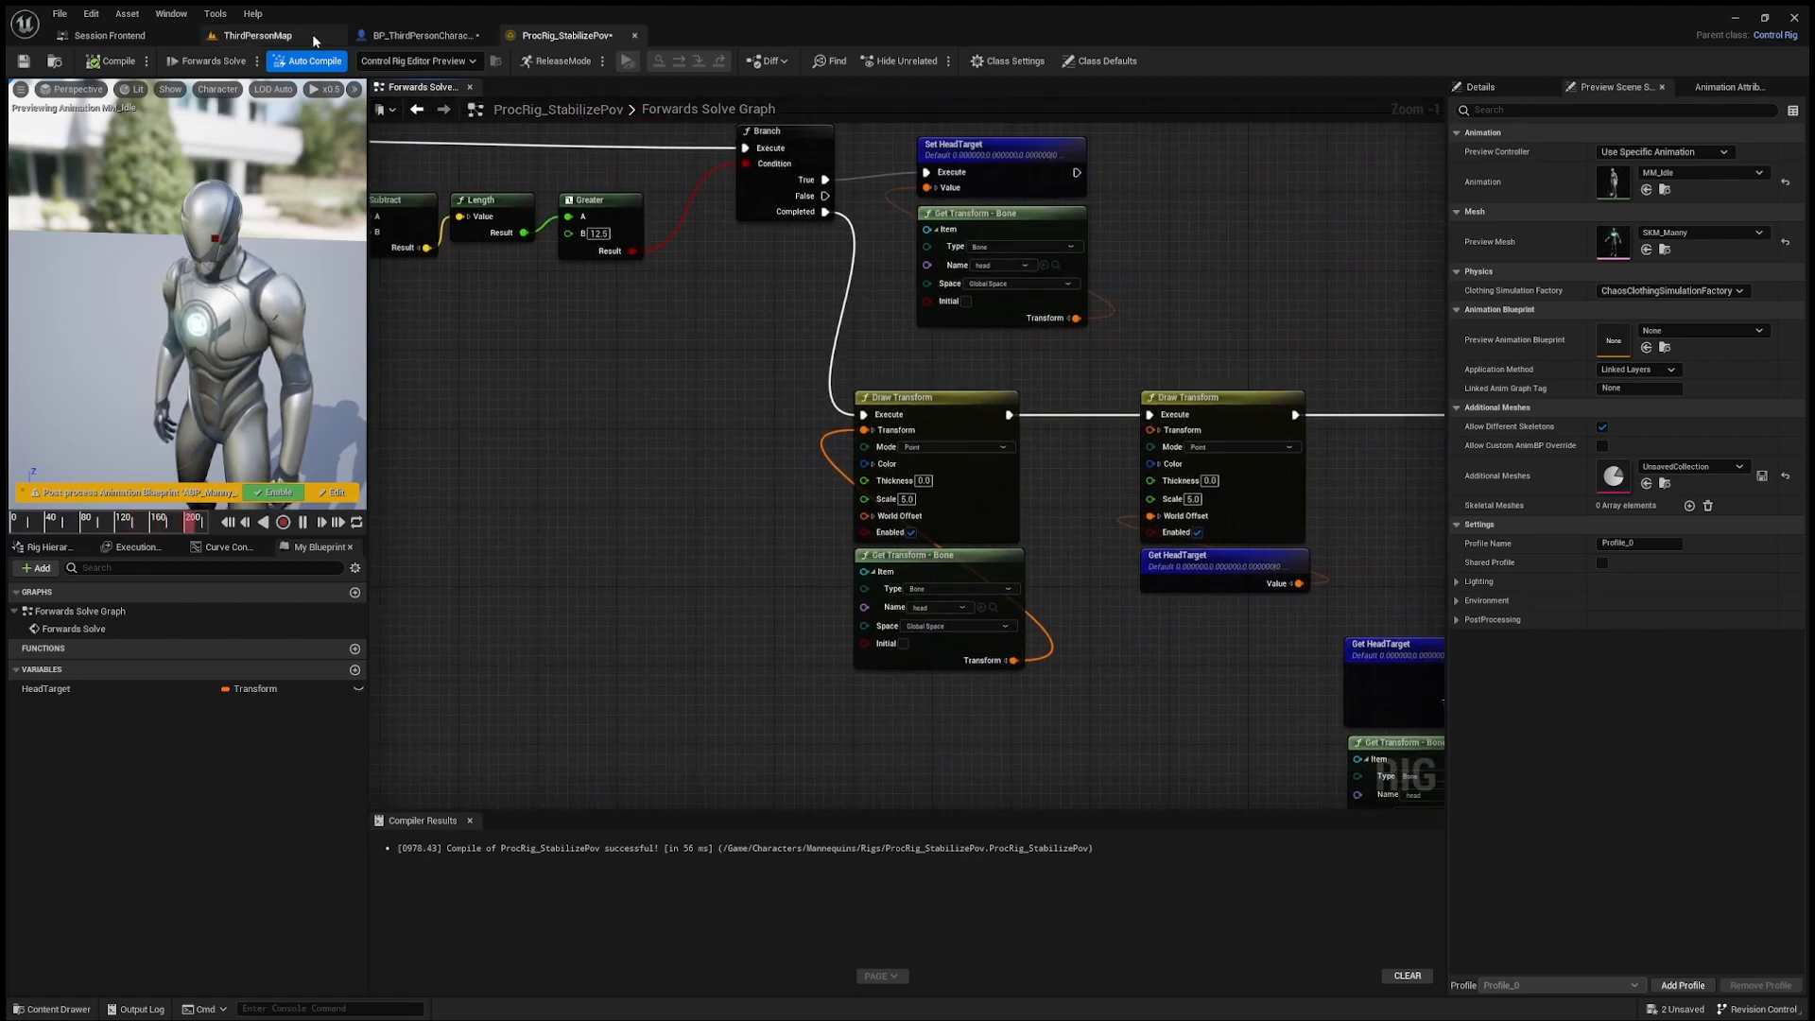
pyautogui.moveTo(610, 479); pyautogui.dragTo(694, 474, button='right')
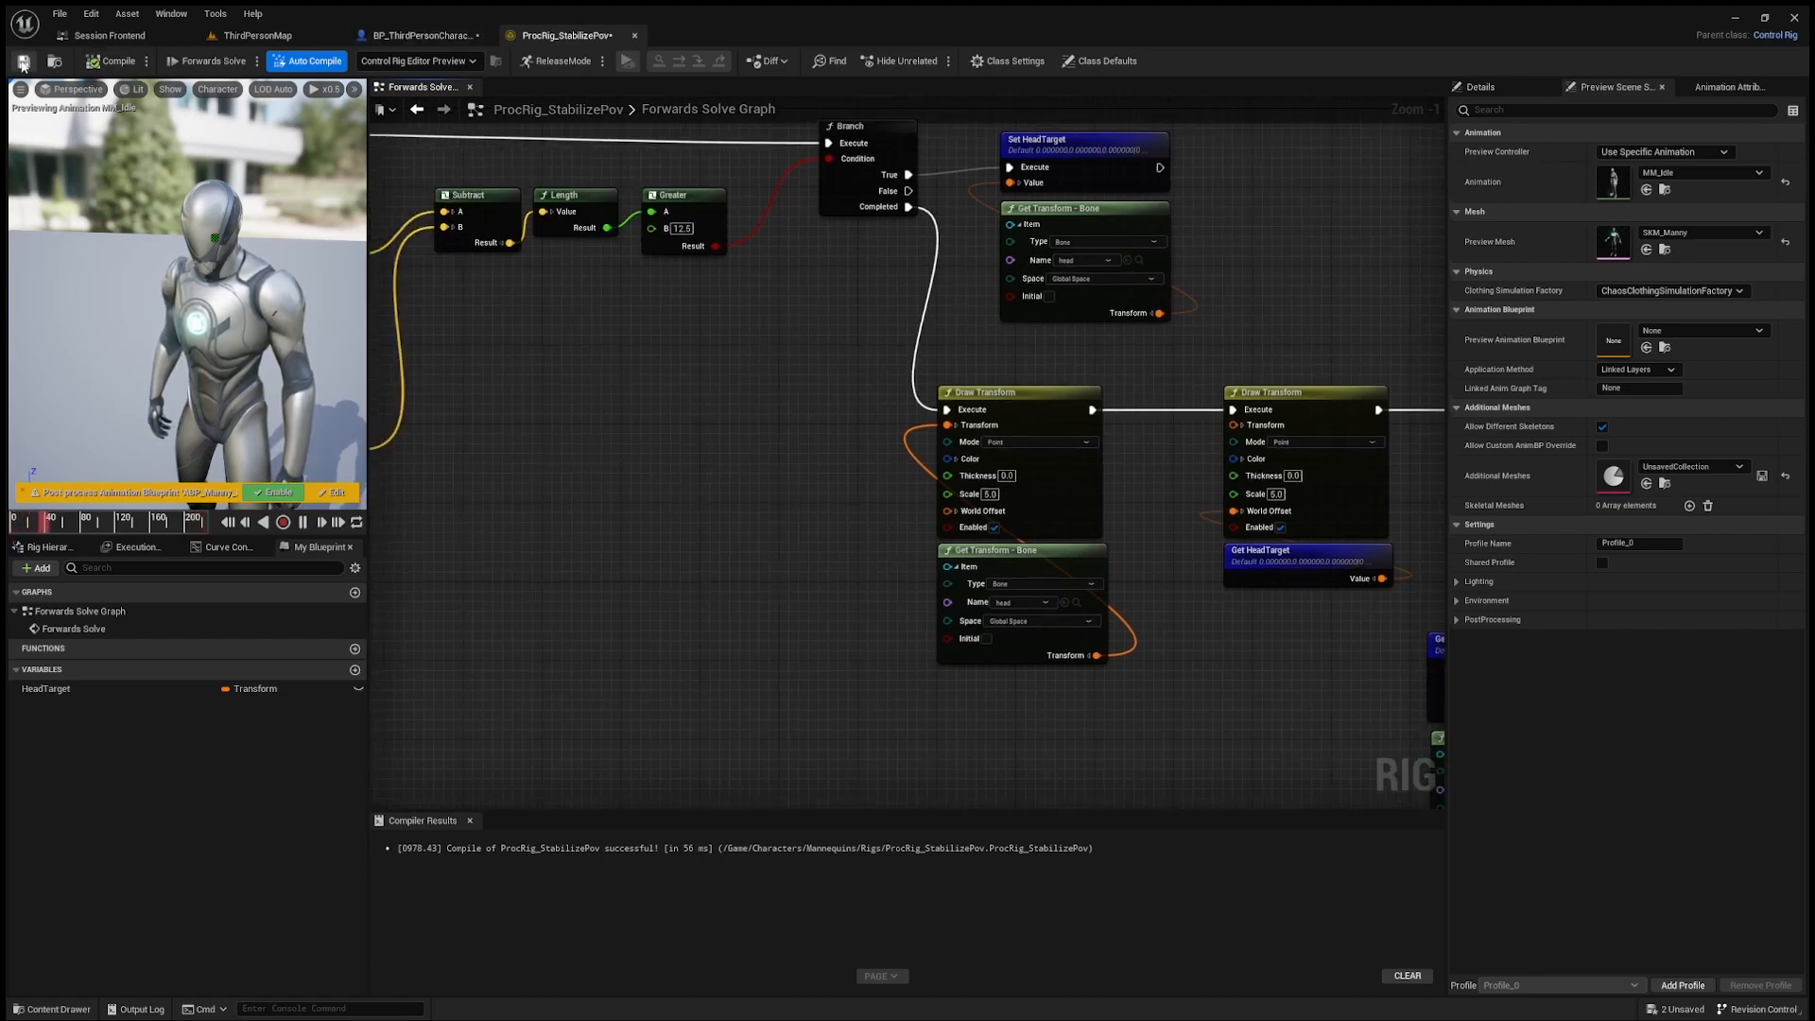
# Step: Open the ABP_Manny animation blueprint from the Mannequins Animations folder
pyautogui.hotkey('ctrl', 'space')
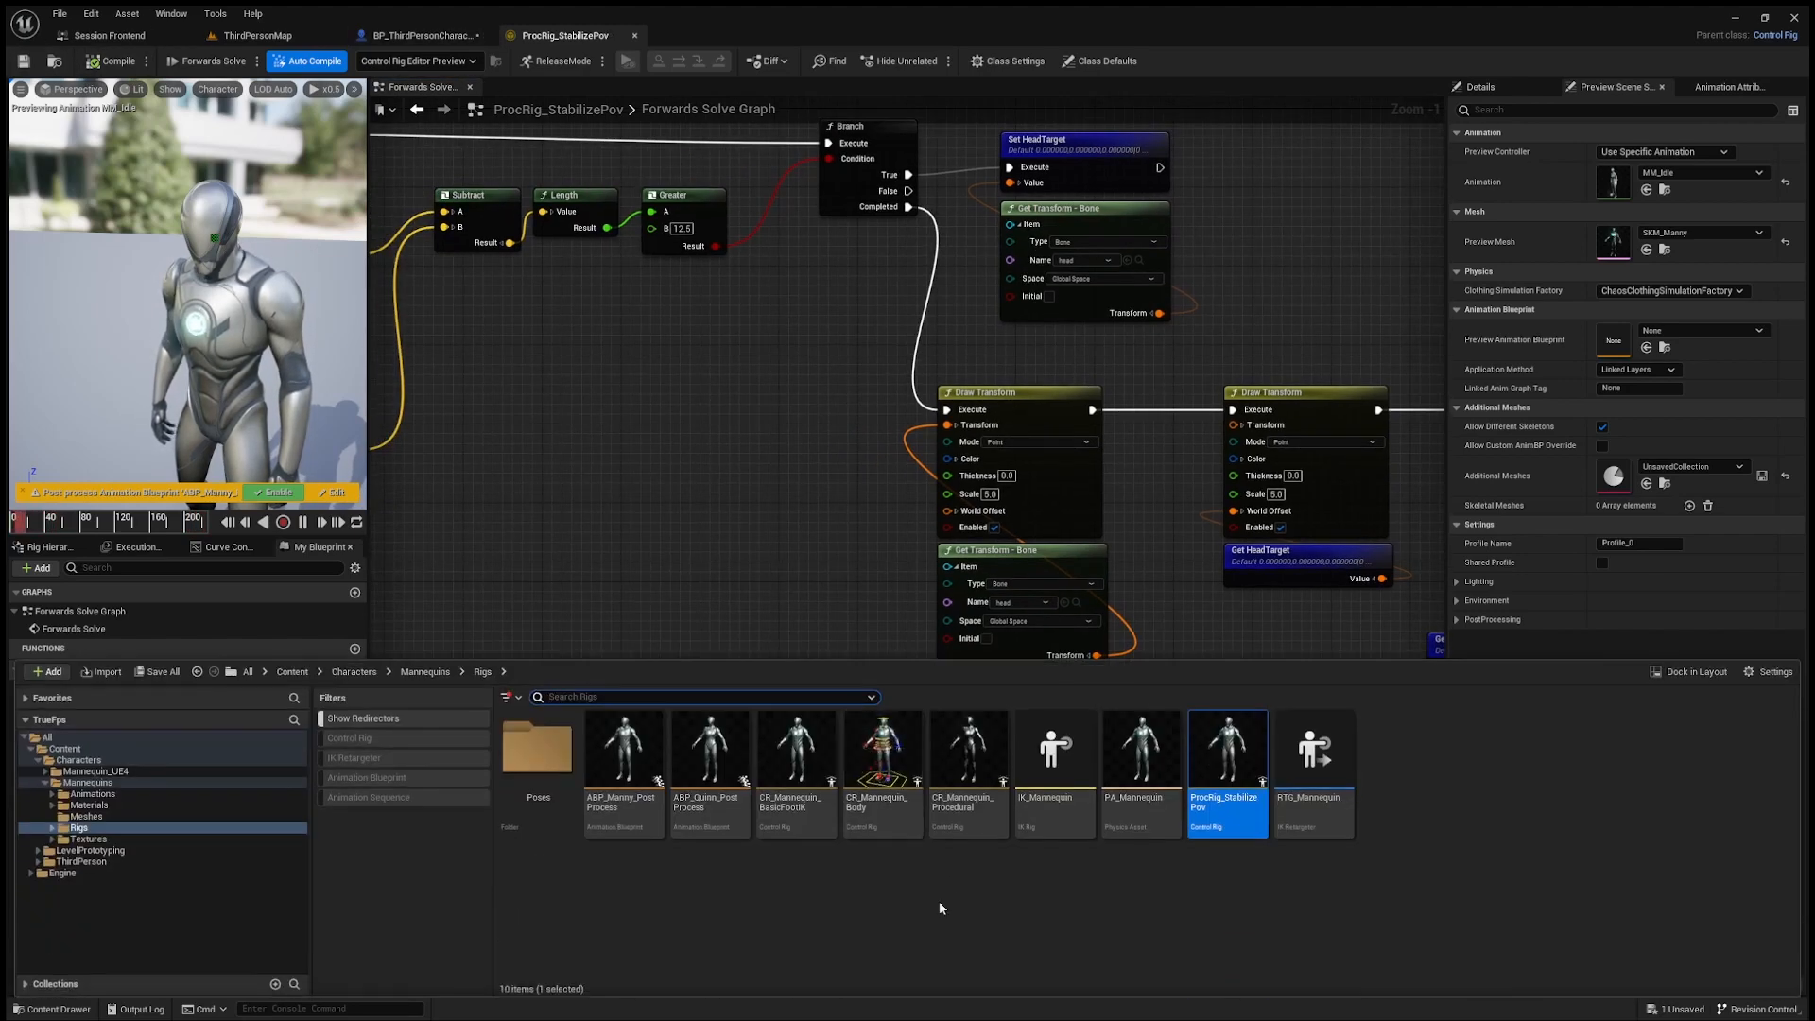
pyautogui.hotkey('alt', 'Left')
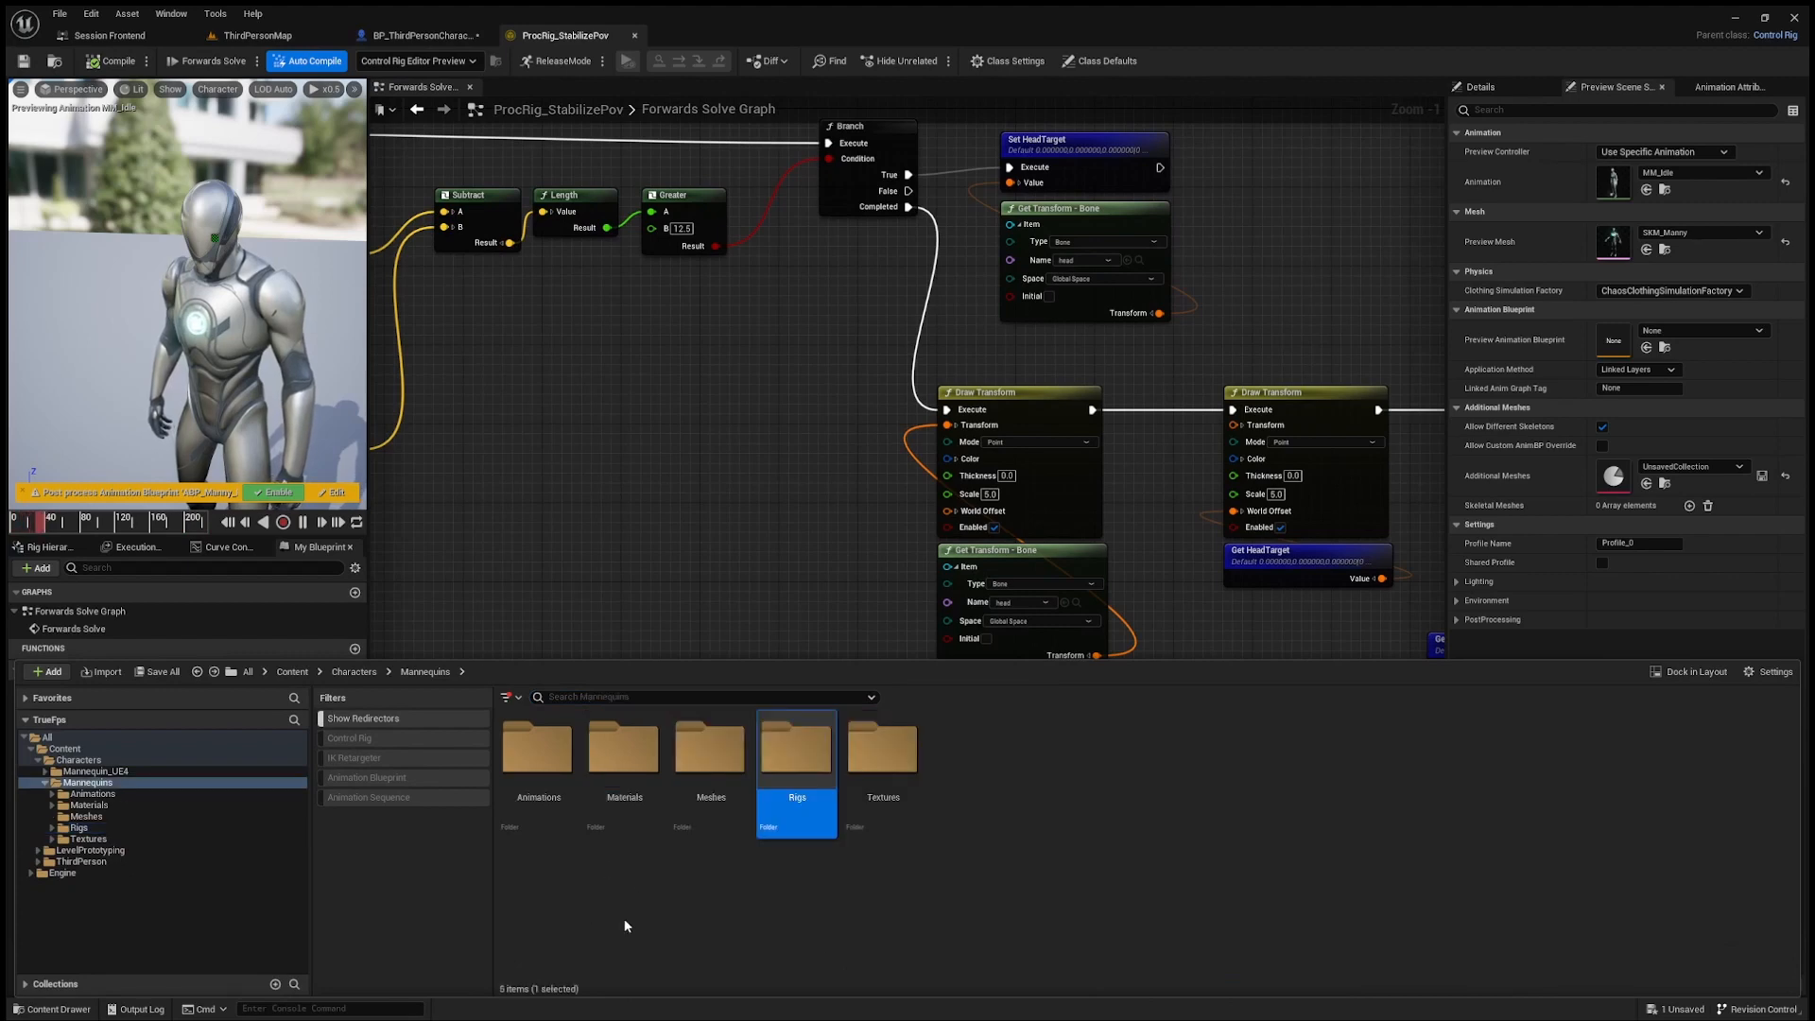
pyautogui.doubleClick(538, 771)
pyautogui.click(707, 785)
pyautogui.doubleClick(707, 794)
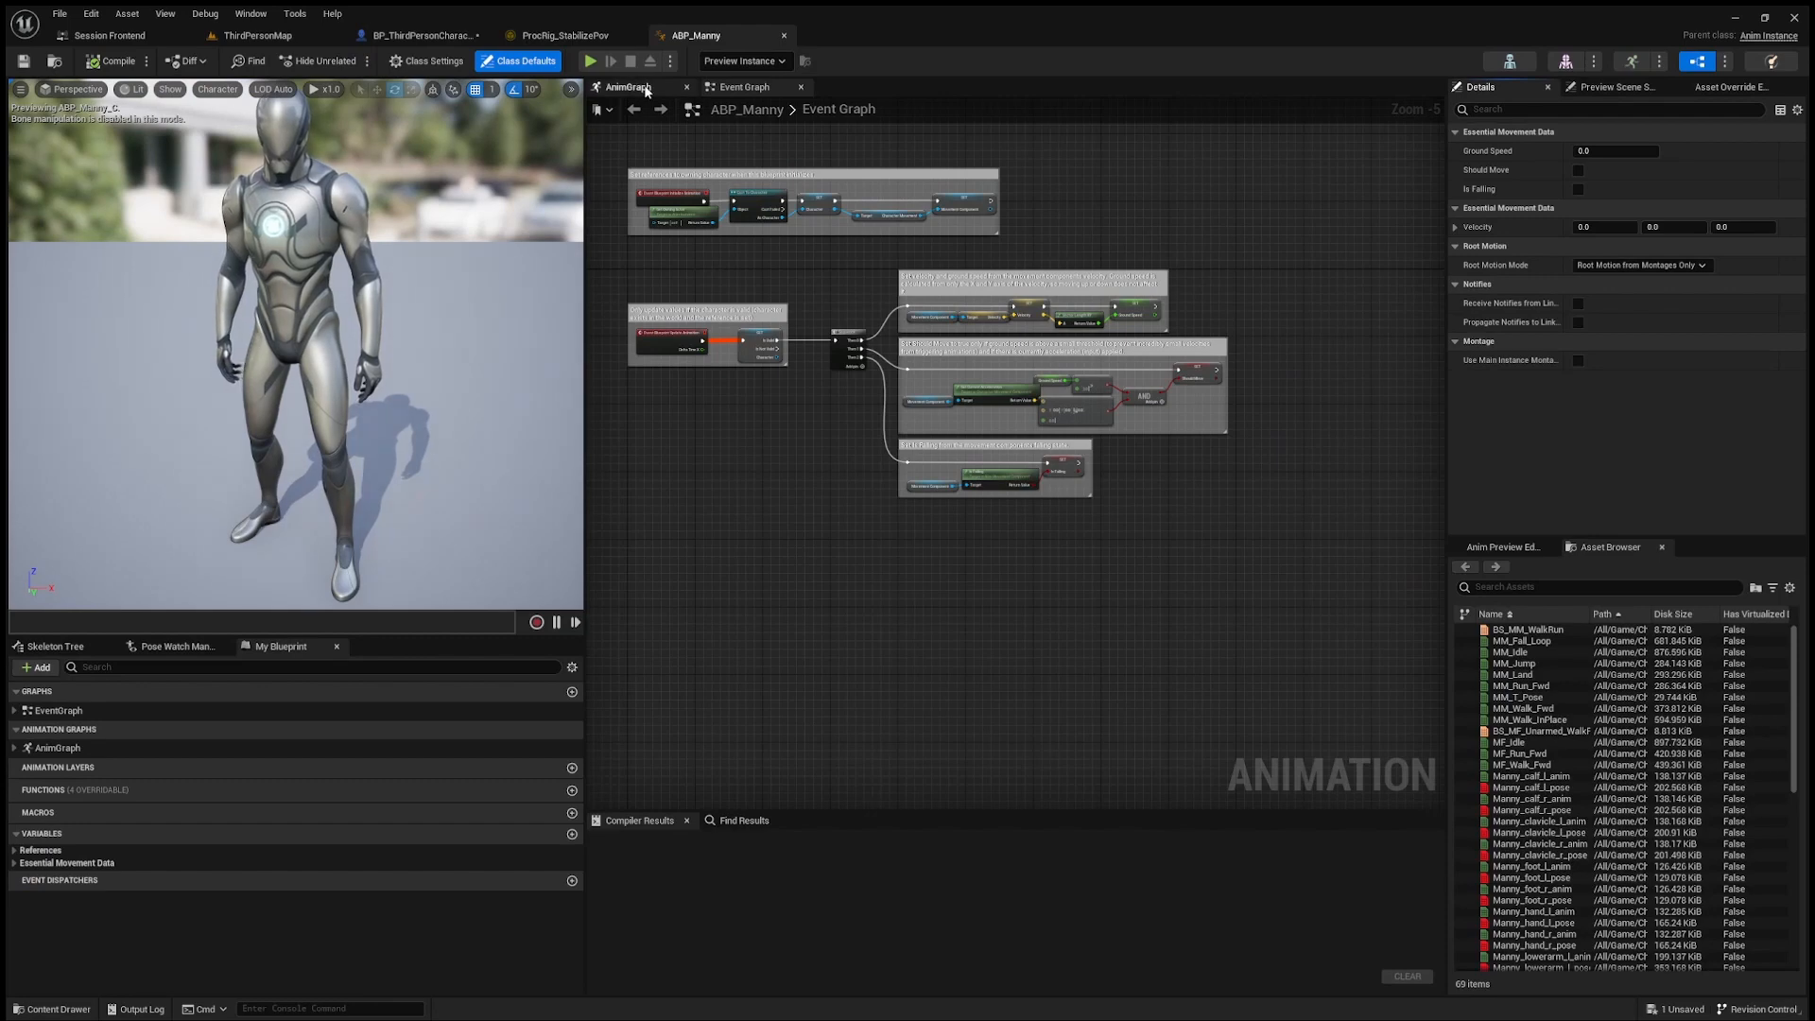
# Step: Open the AnimGraph of ABP_Manny, check the existing Control Rig node's settings, and move Output Pose away from it to make room
pyautogui.click(628, 86)
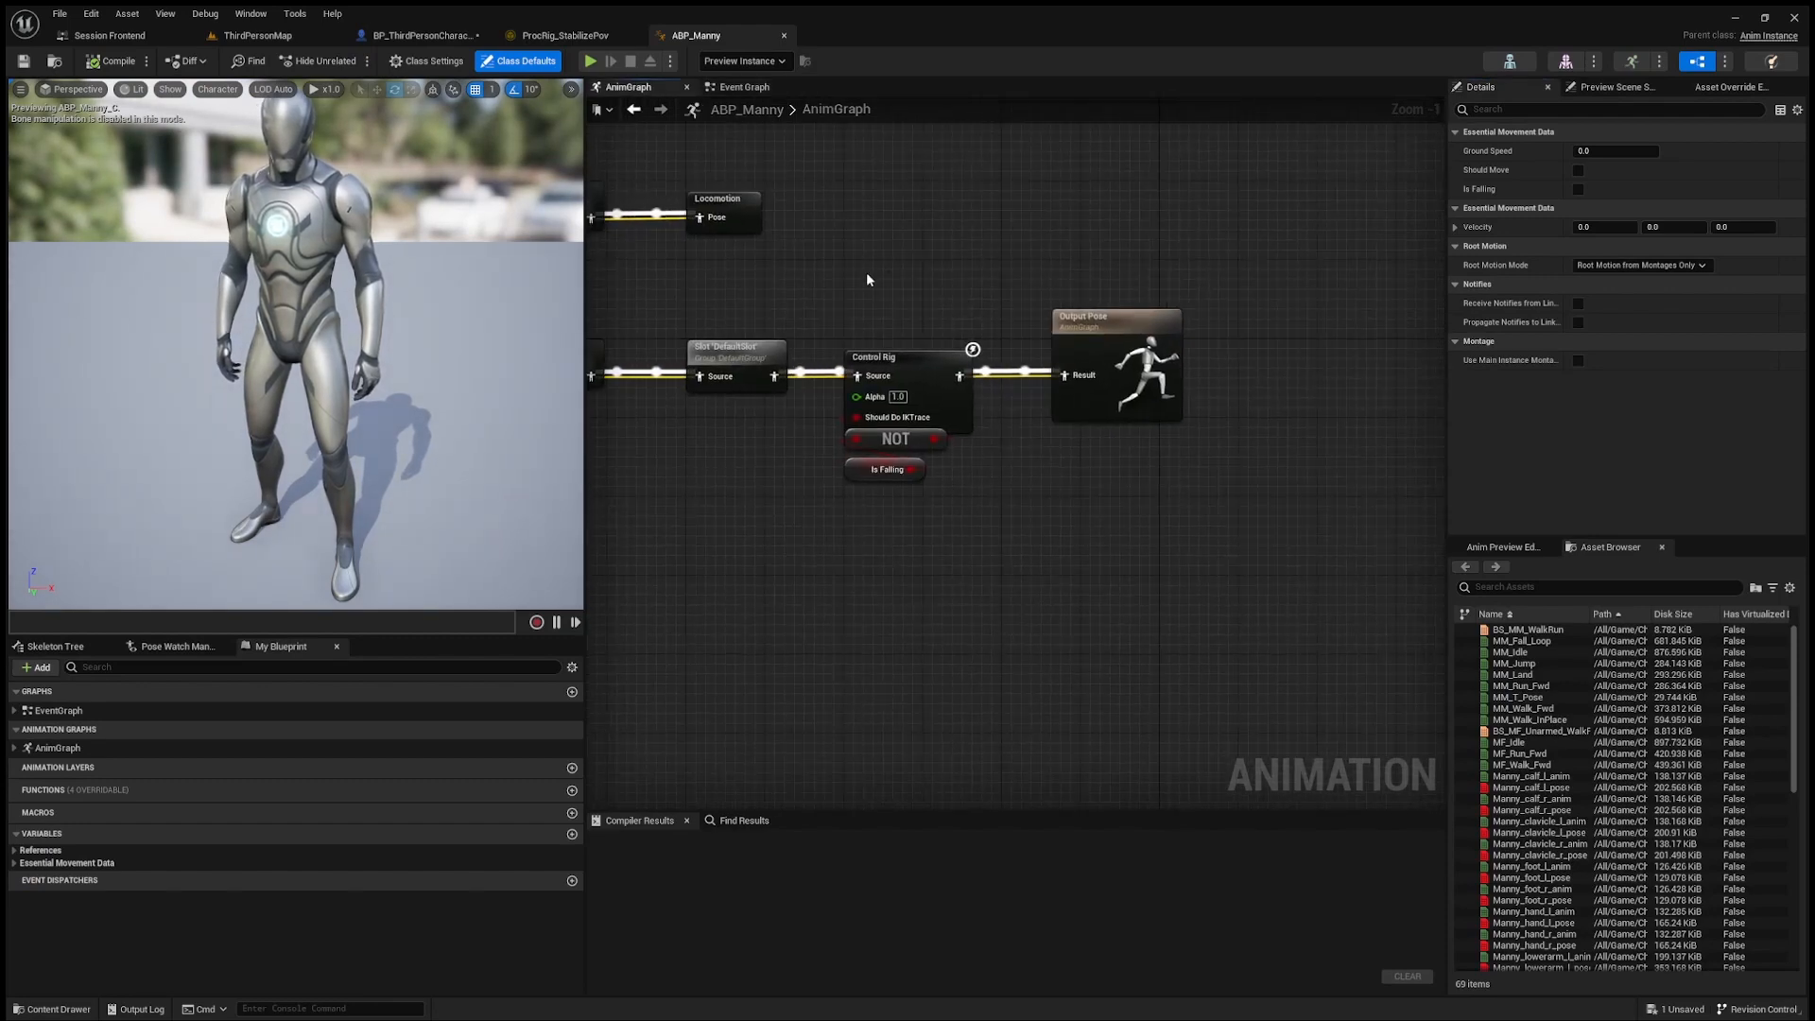
pyautogui.moveTo(844, 273); pyautogui.dragTo(959, 477)
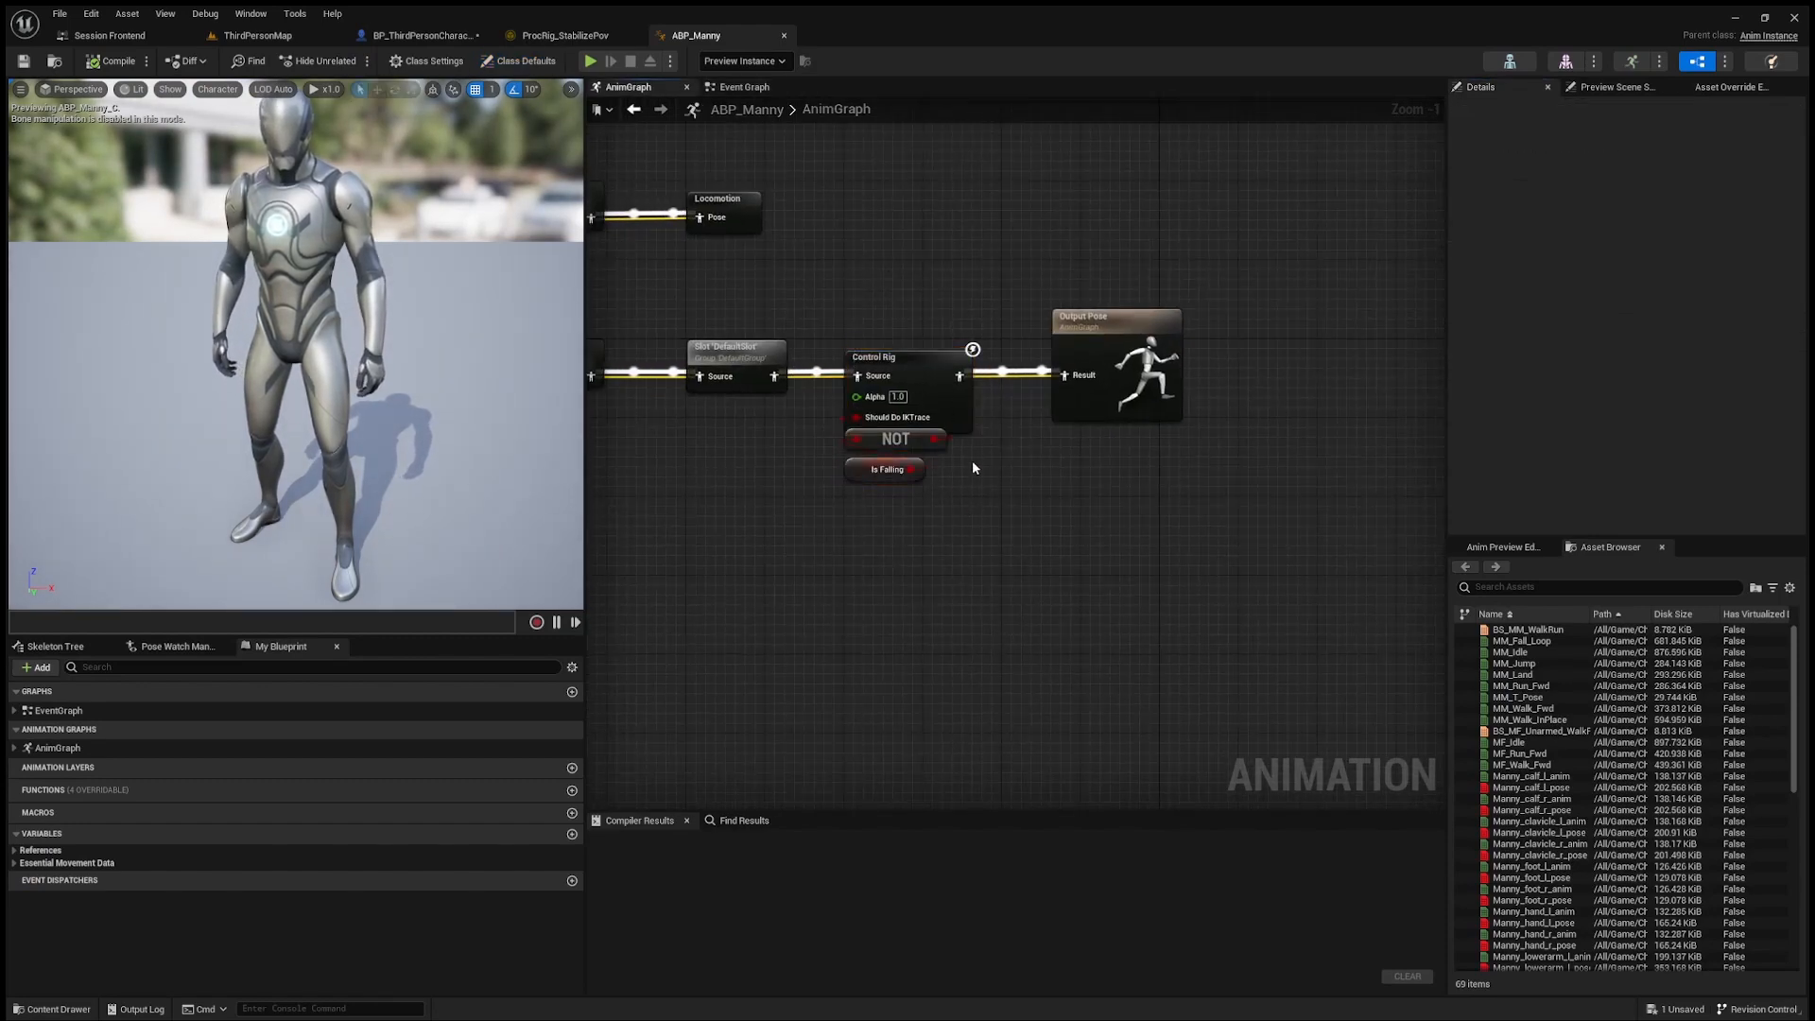
pyautogui.click(904, 358)
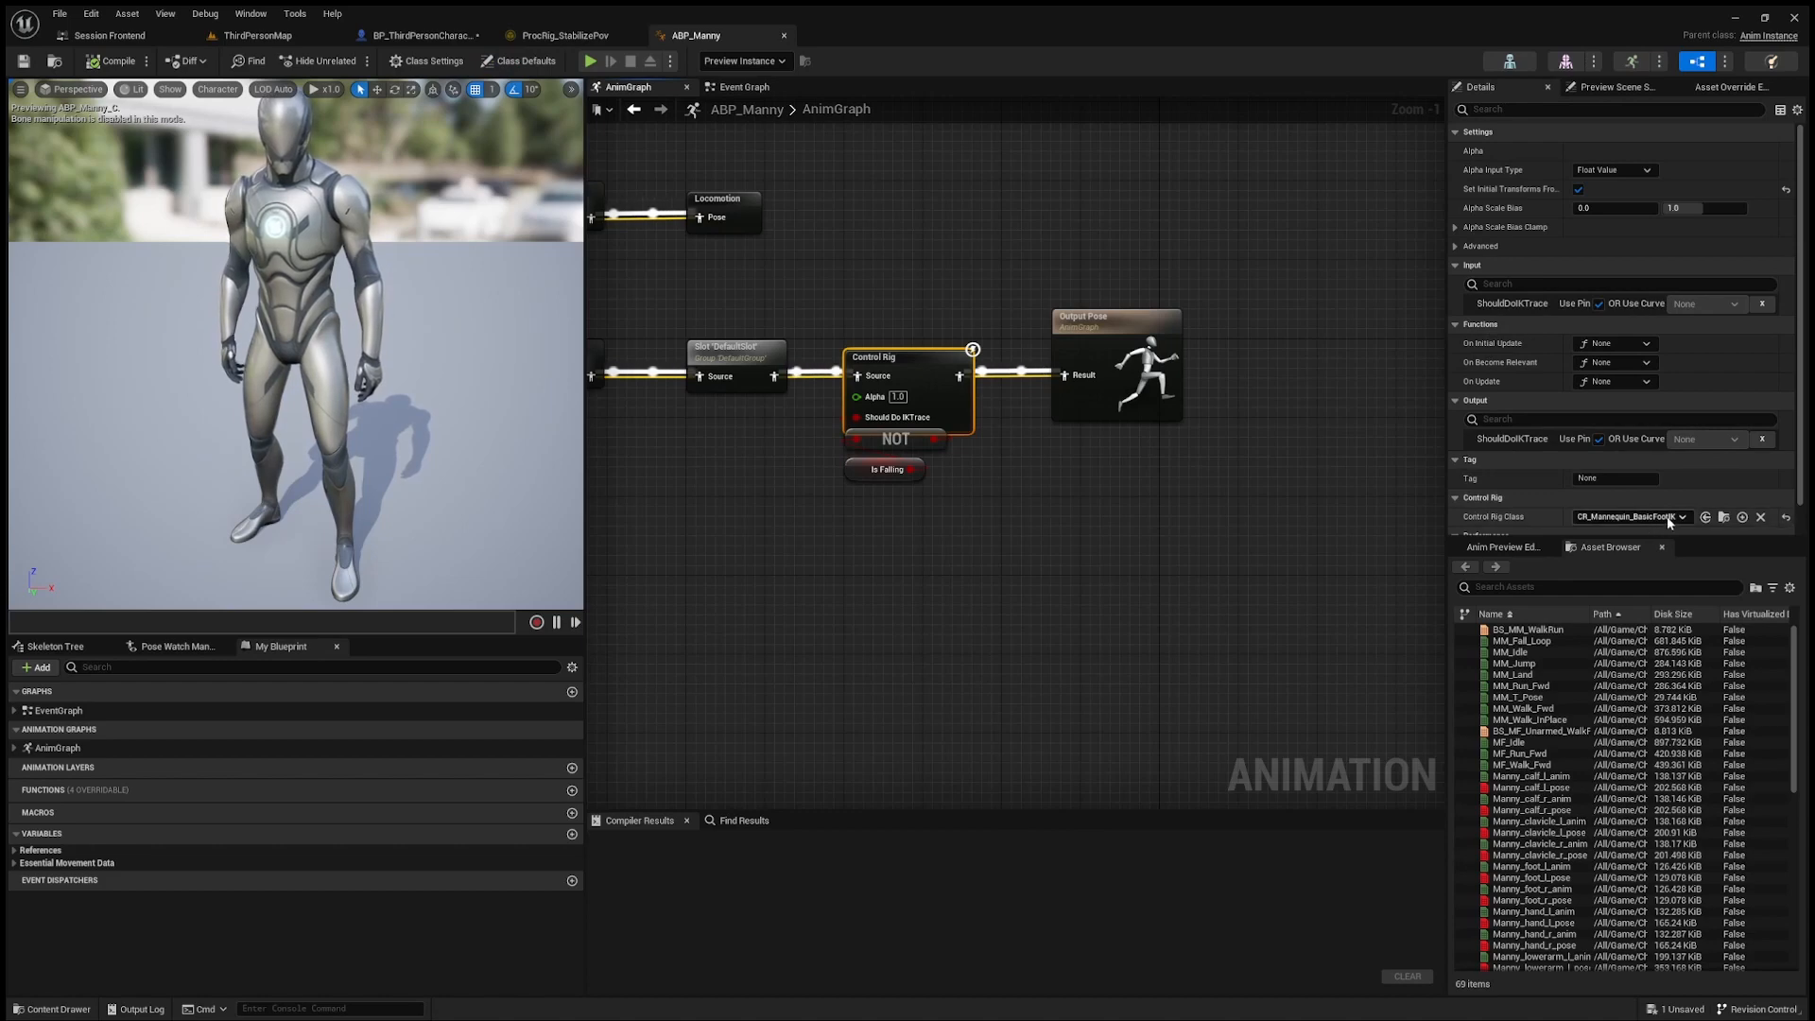
pyautogui.moveTo(1229, 416); pyautogui.dragTo(1140, 425, button='right')
pyautogui.moveTo(1021, 330); pyautogui.dragTo(1267, 331)
# Step: Insert a second Control Rig node between the existing one and Output Pose, set its class to ProcRig_StabilizePov, and compile
pyautogui.click(1087, 324)
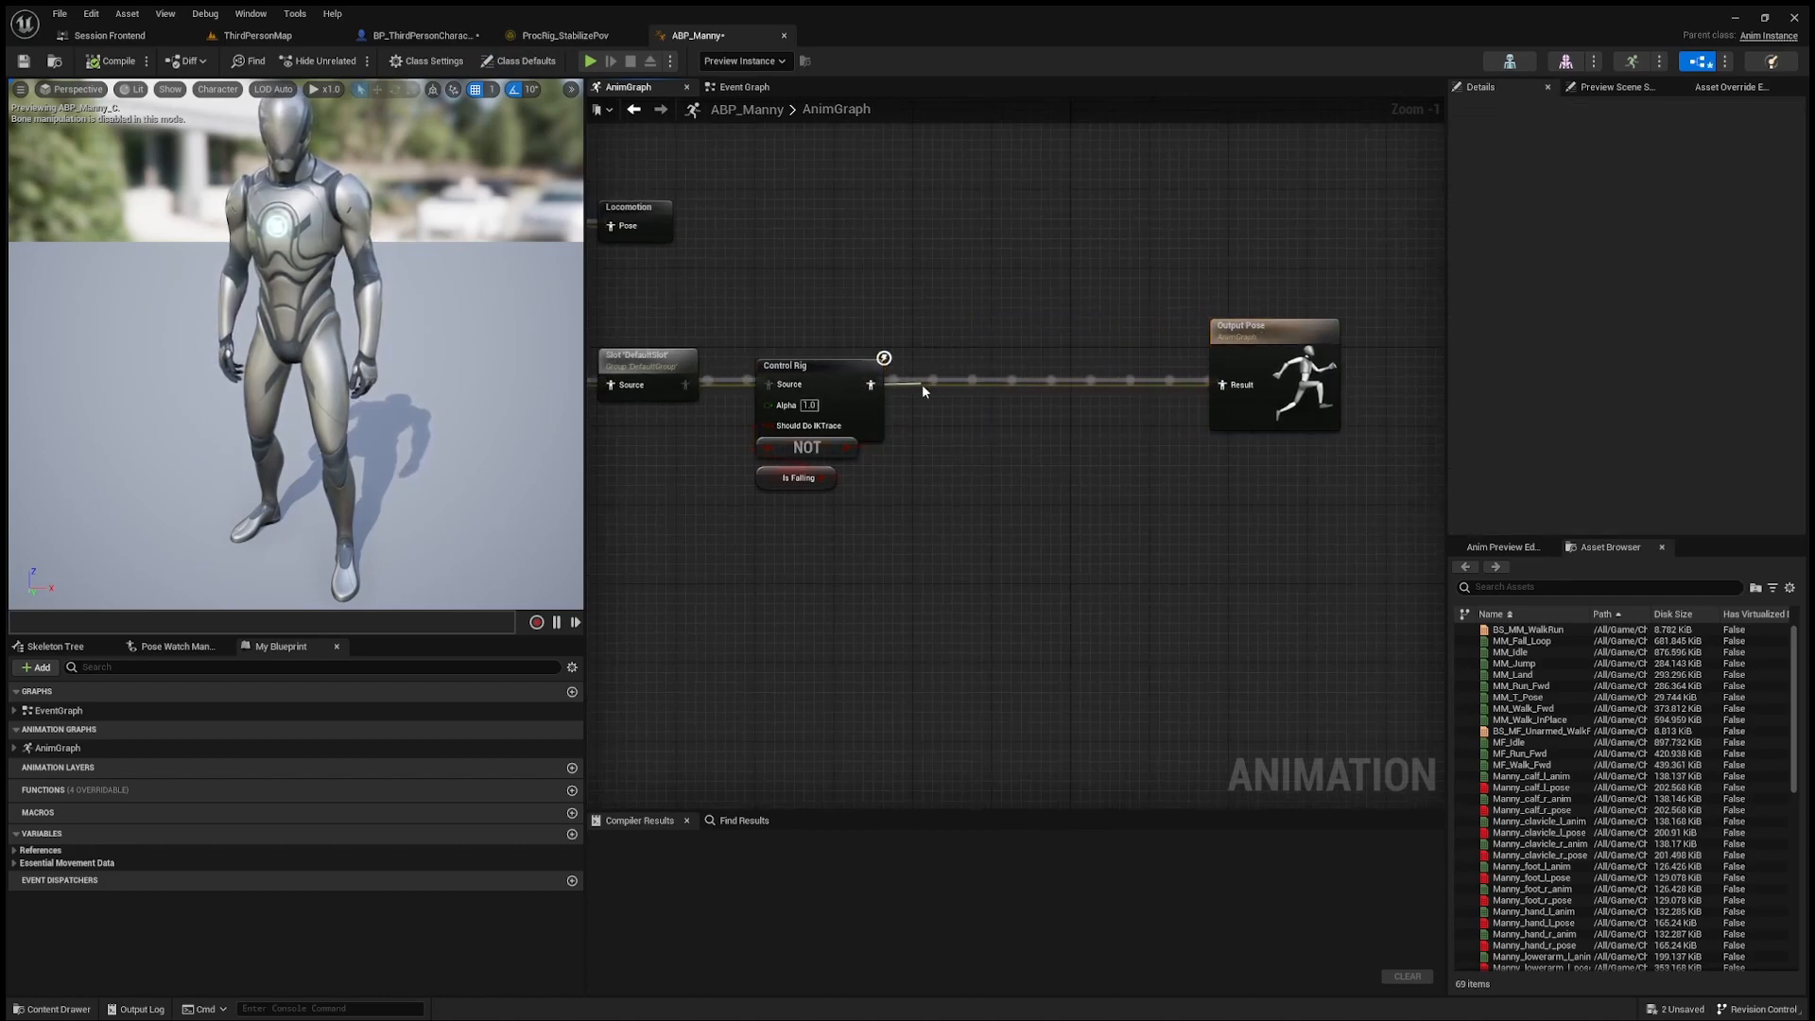
pyautogui.click(1000, 659)
pyautogui.moveTo(989, 391); pyautogui.dragTo(1057, 369)
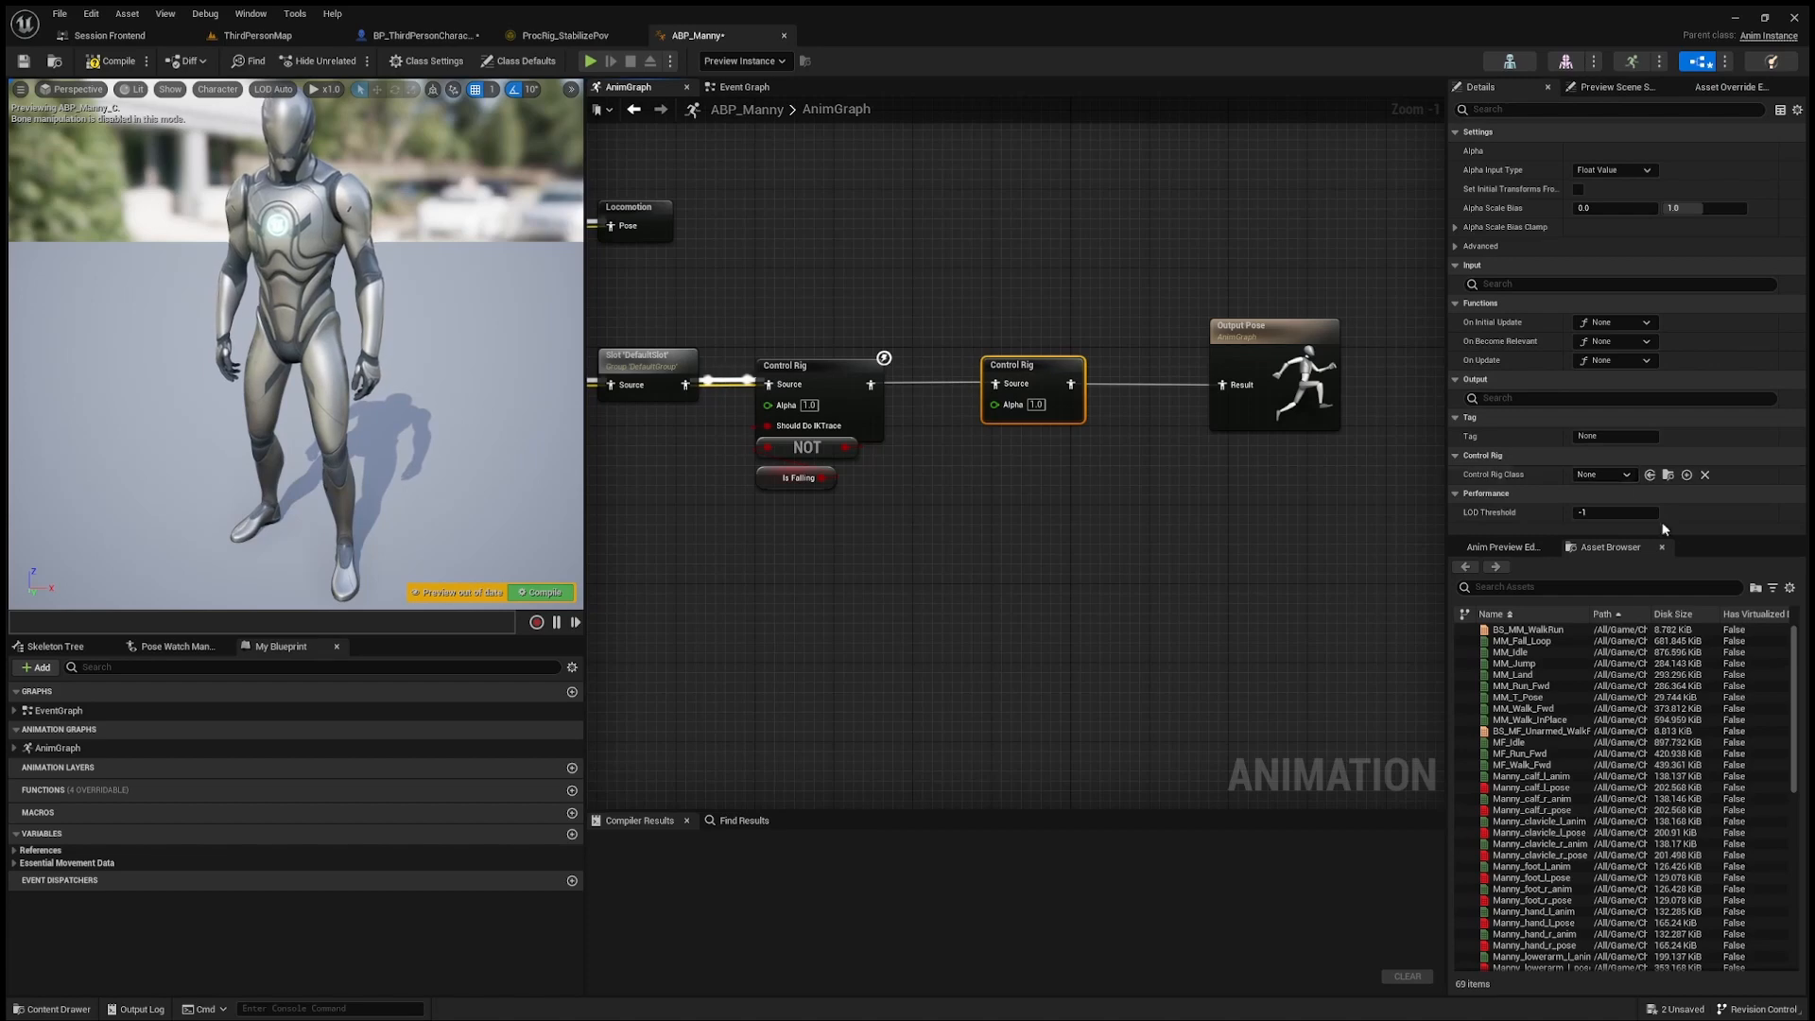
pyautogui.click(1666, 593)
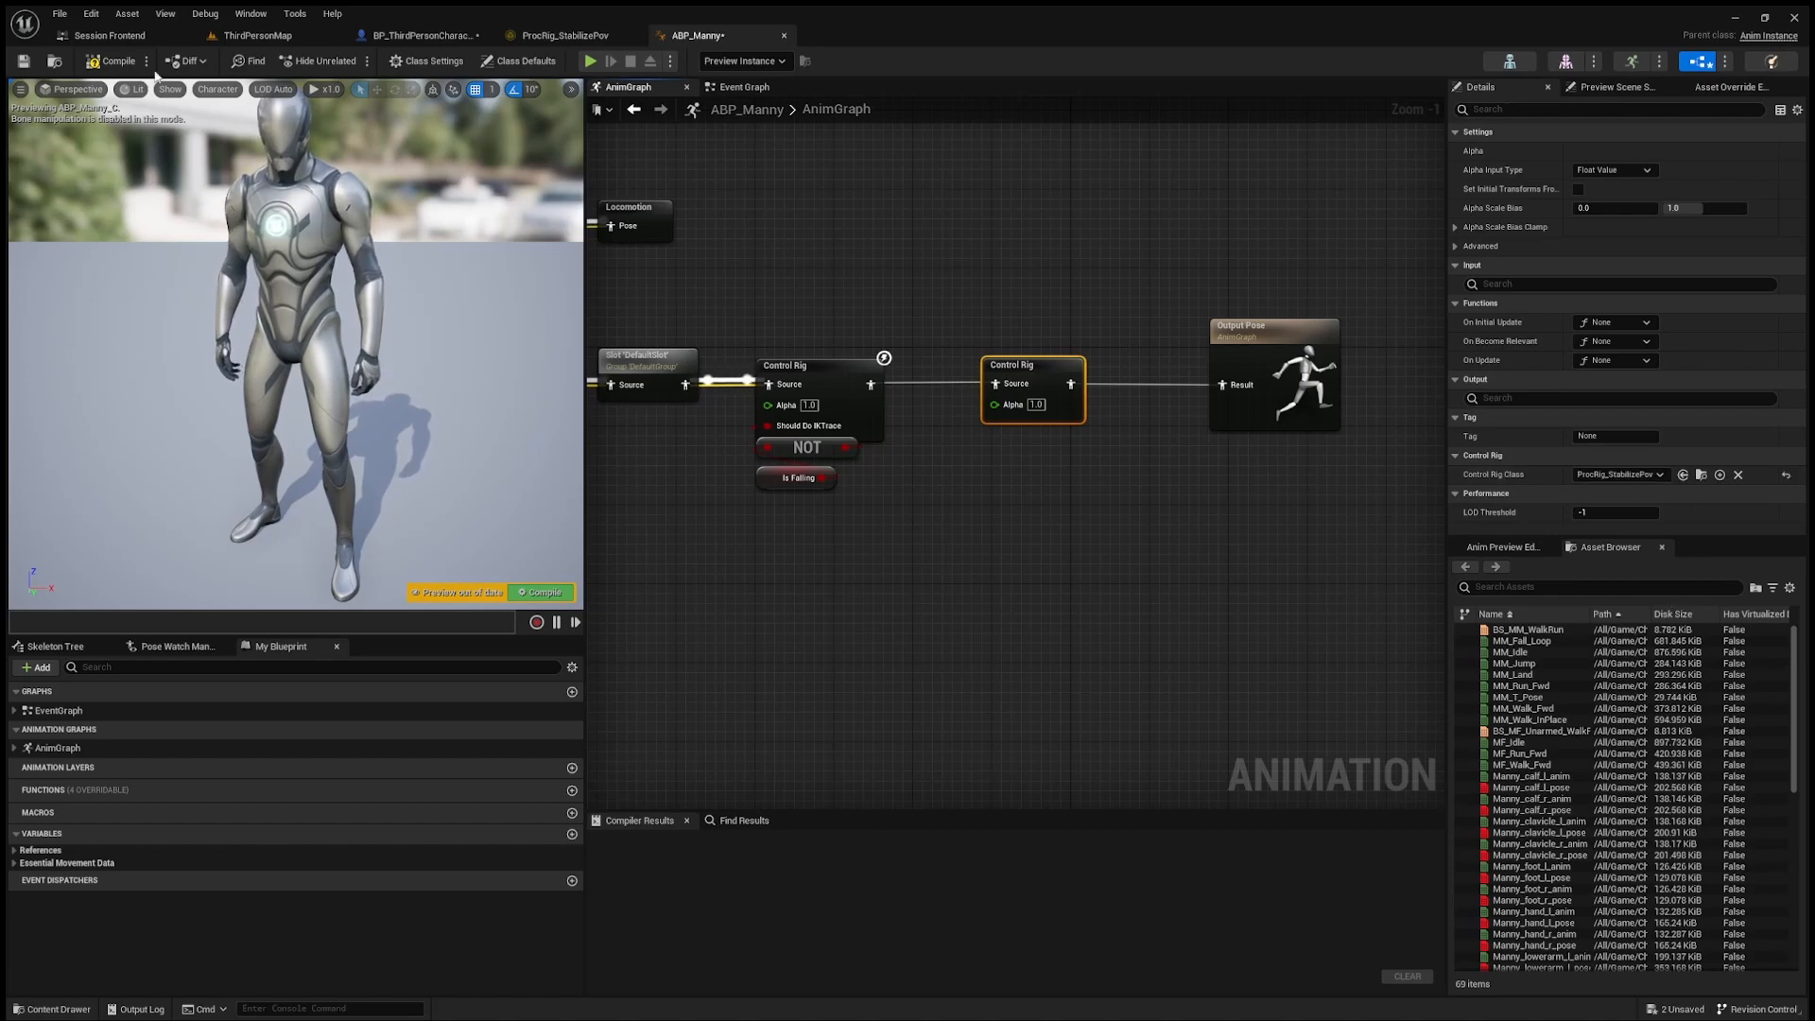
pyautogui.click(112, 60)
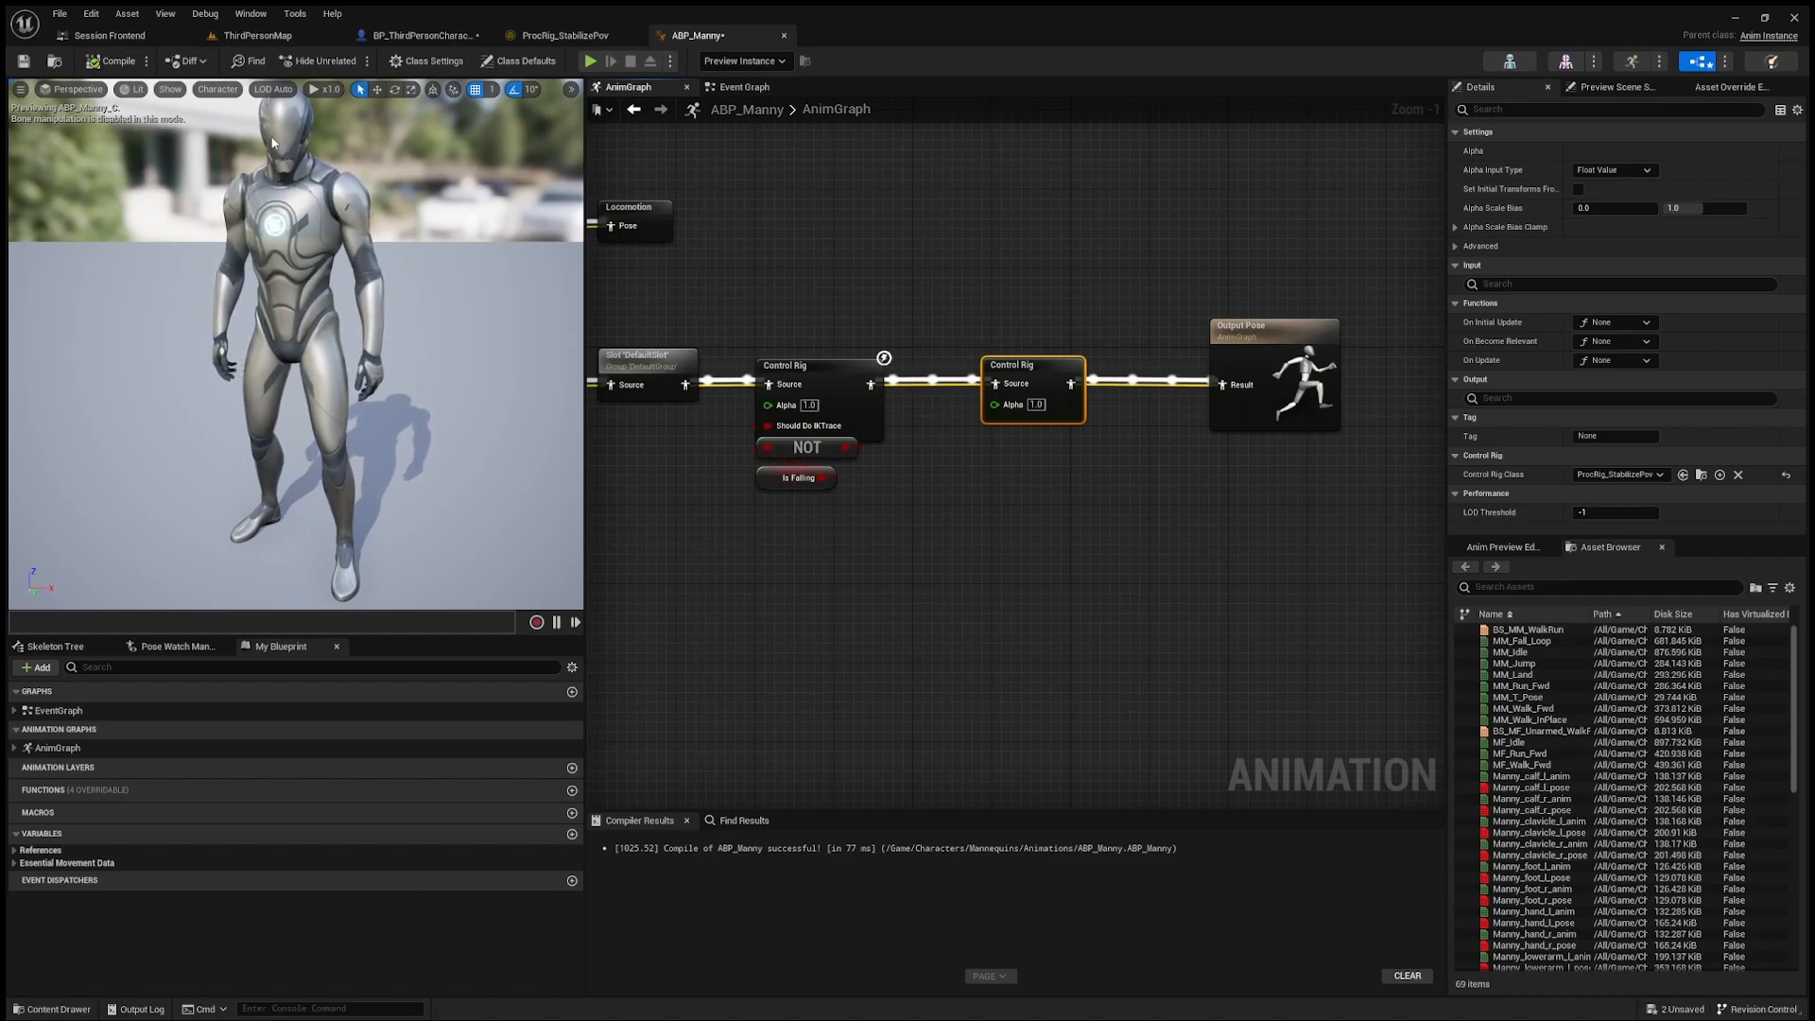
# Step: Play ThirdPersonMap and test the stabilized first-person view by walking, climbing the ramp, jumping and looking down, and end the session
pyautogui.click(277, 36)
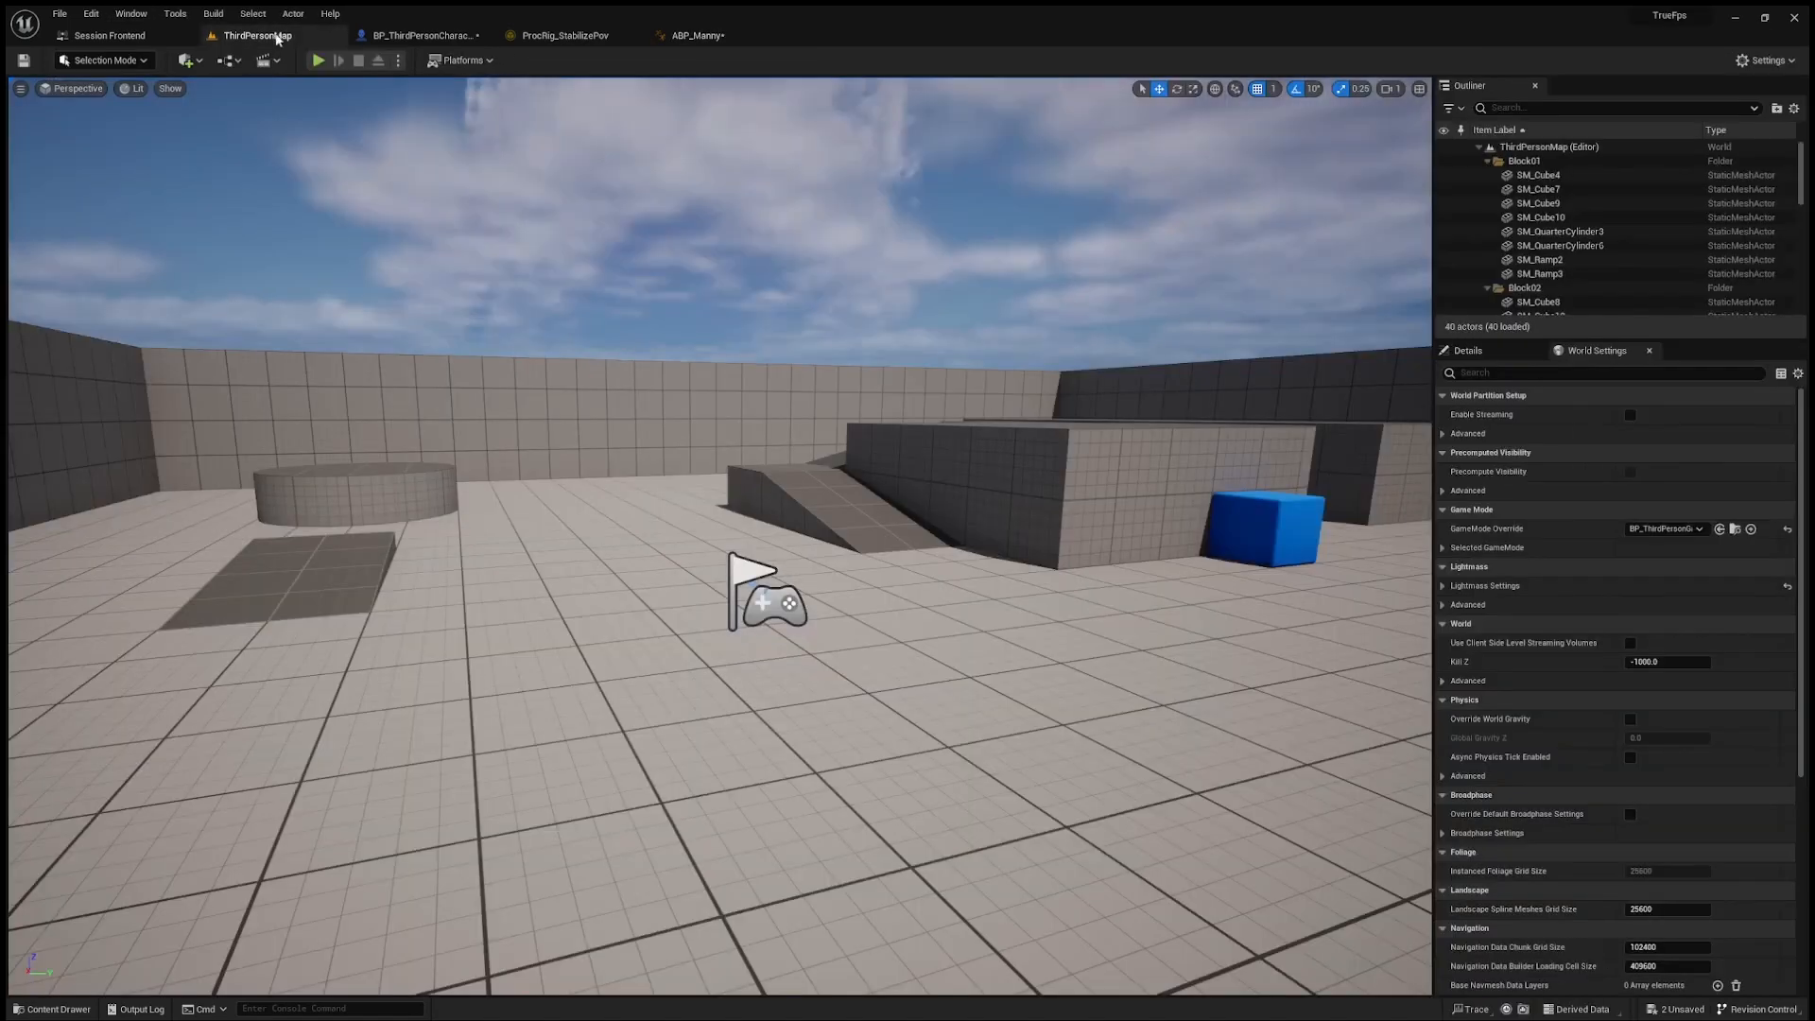
pyautogui.click(317, 60)
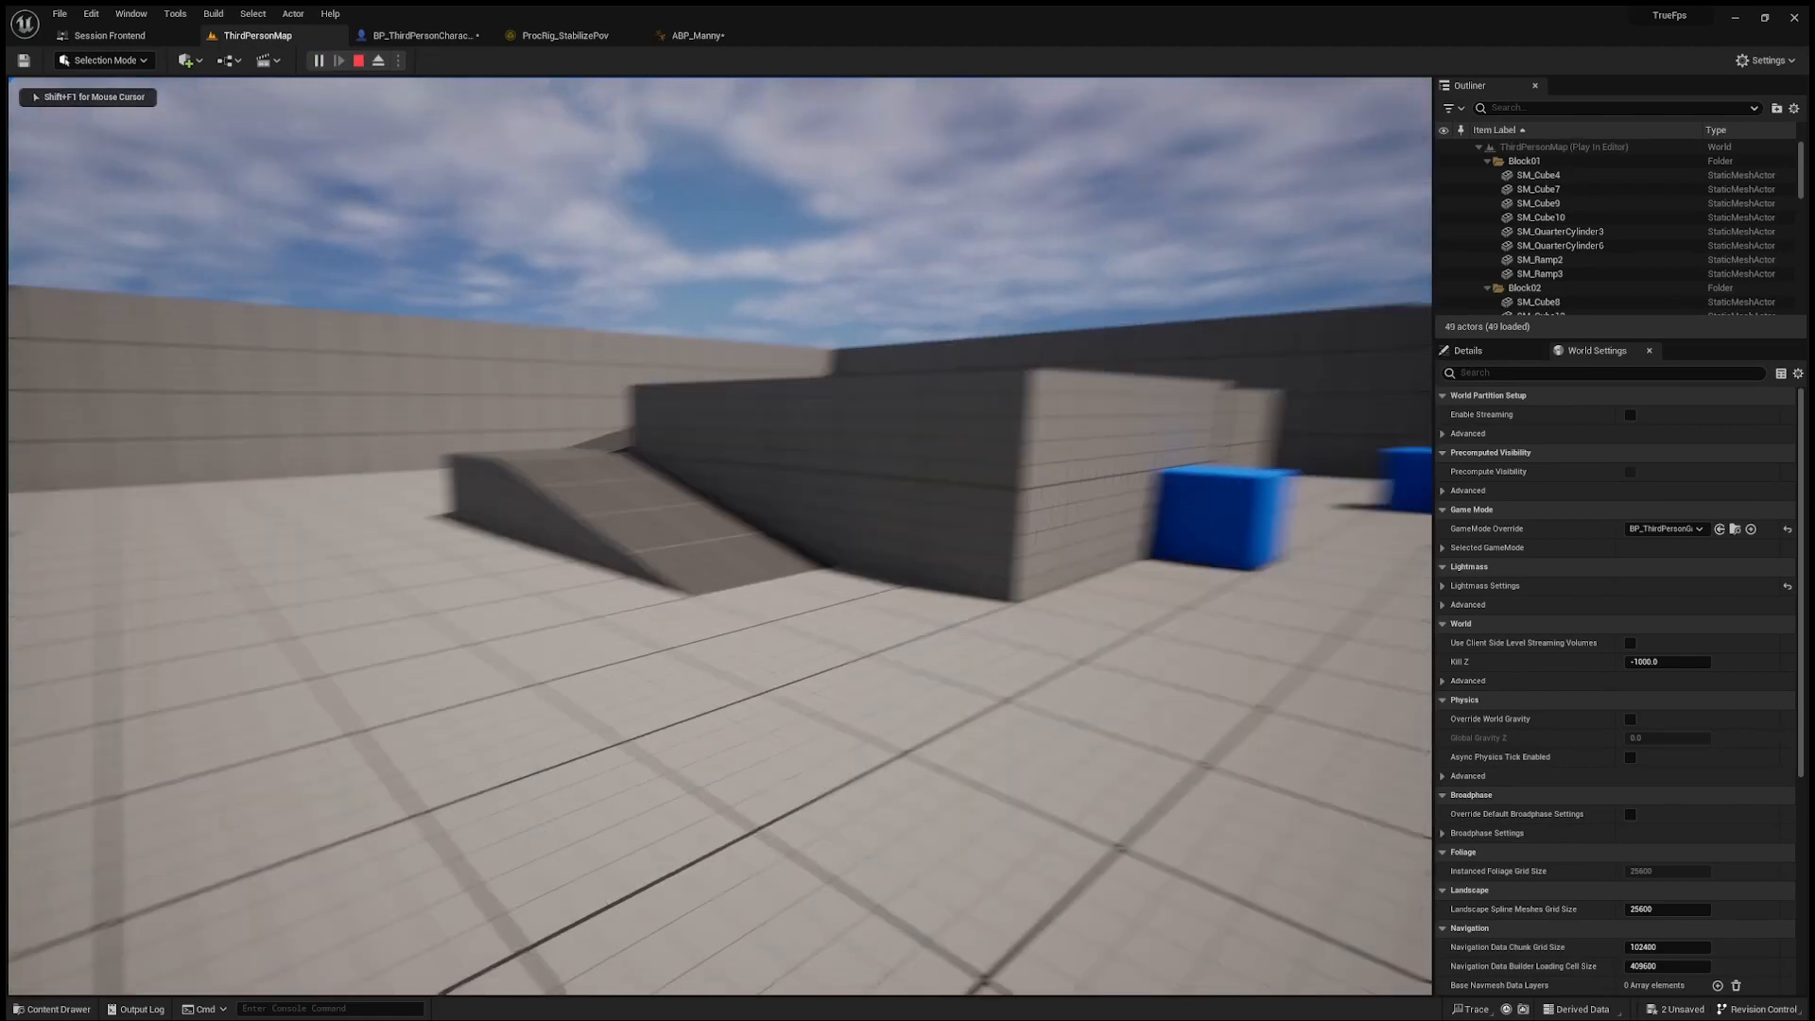
pyautogui.press('w')
pyautogui.press('w')
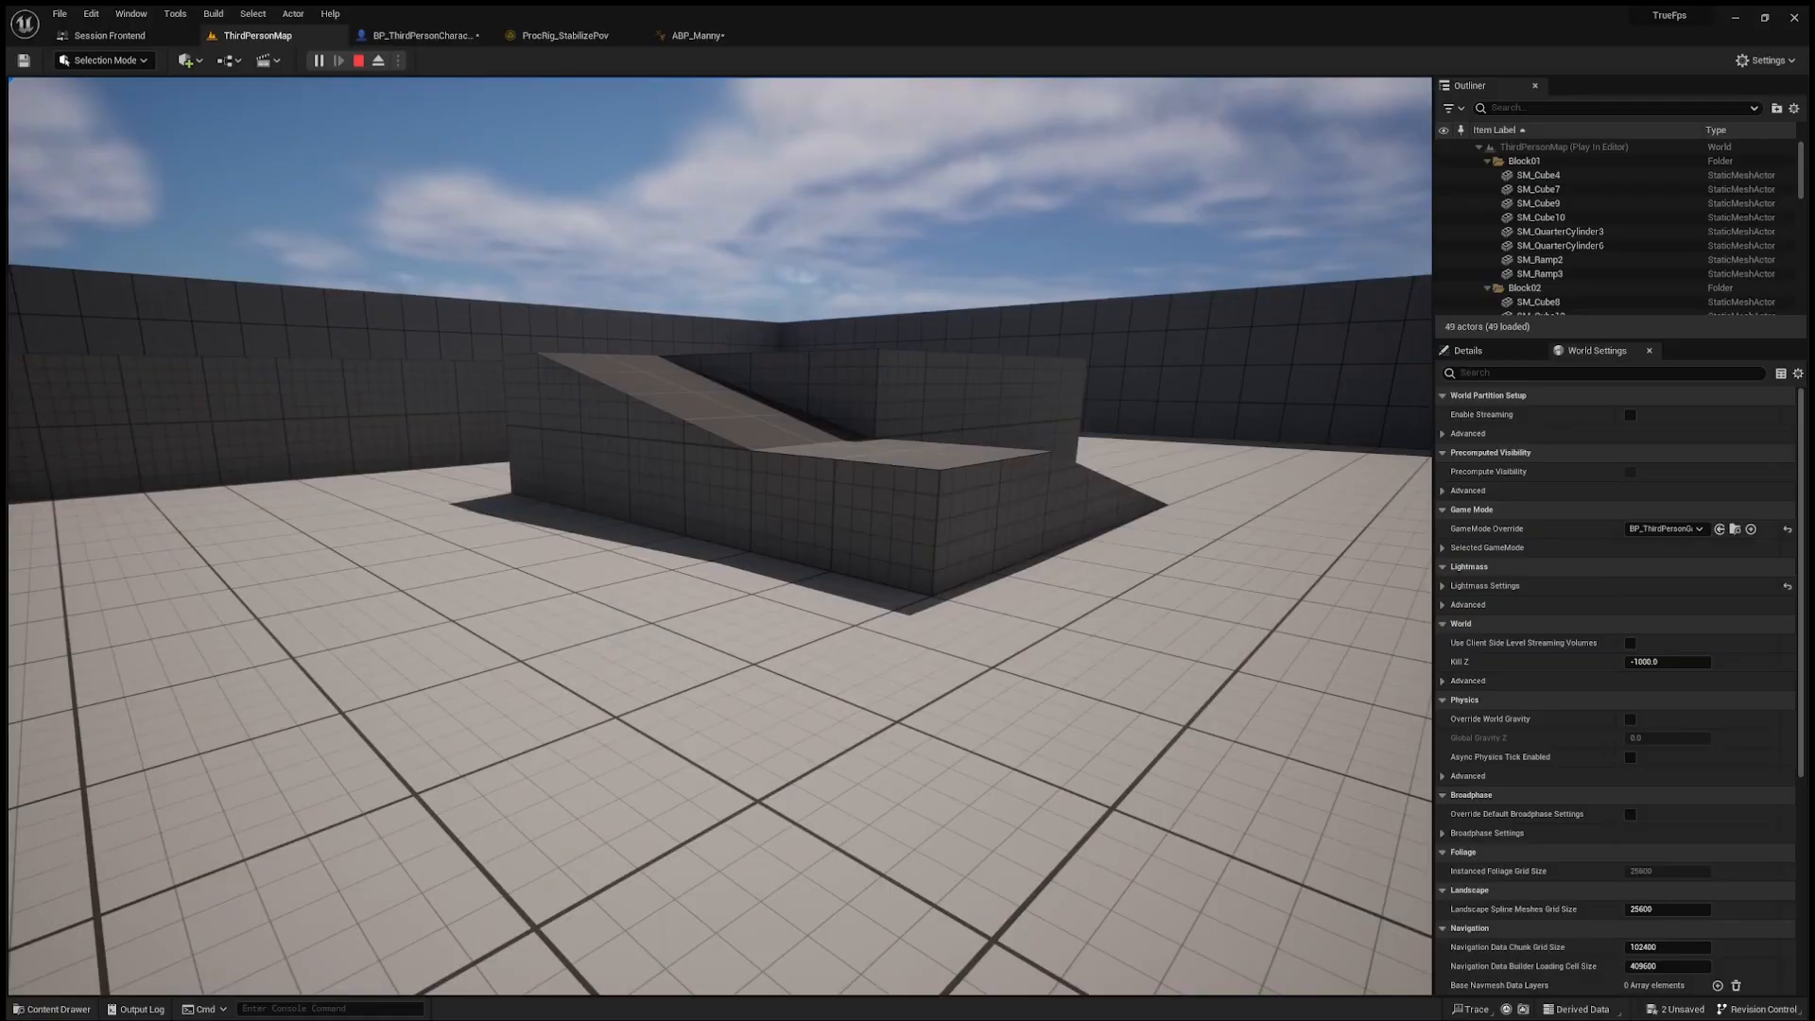
pyautogui.press('w')
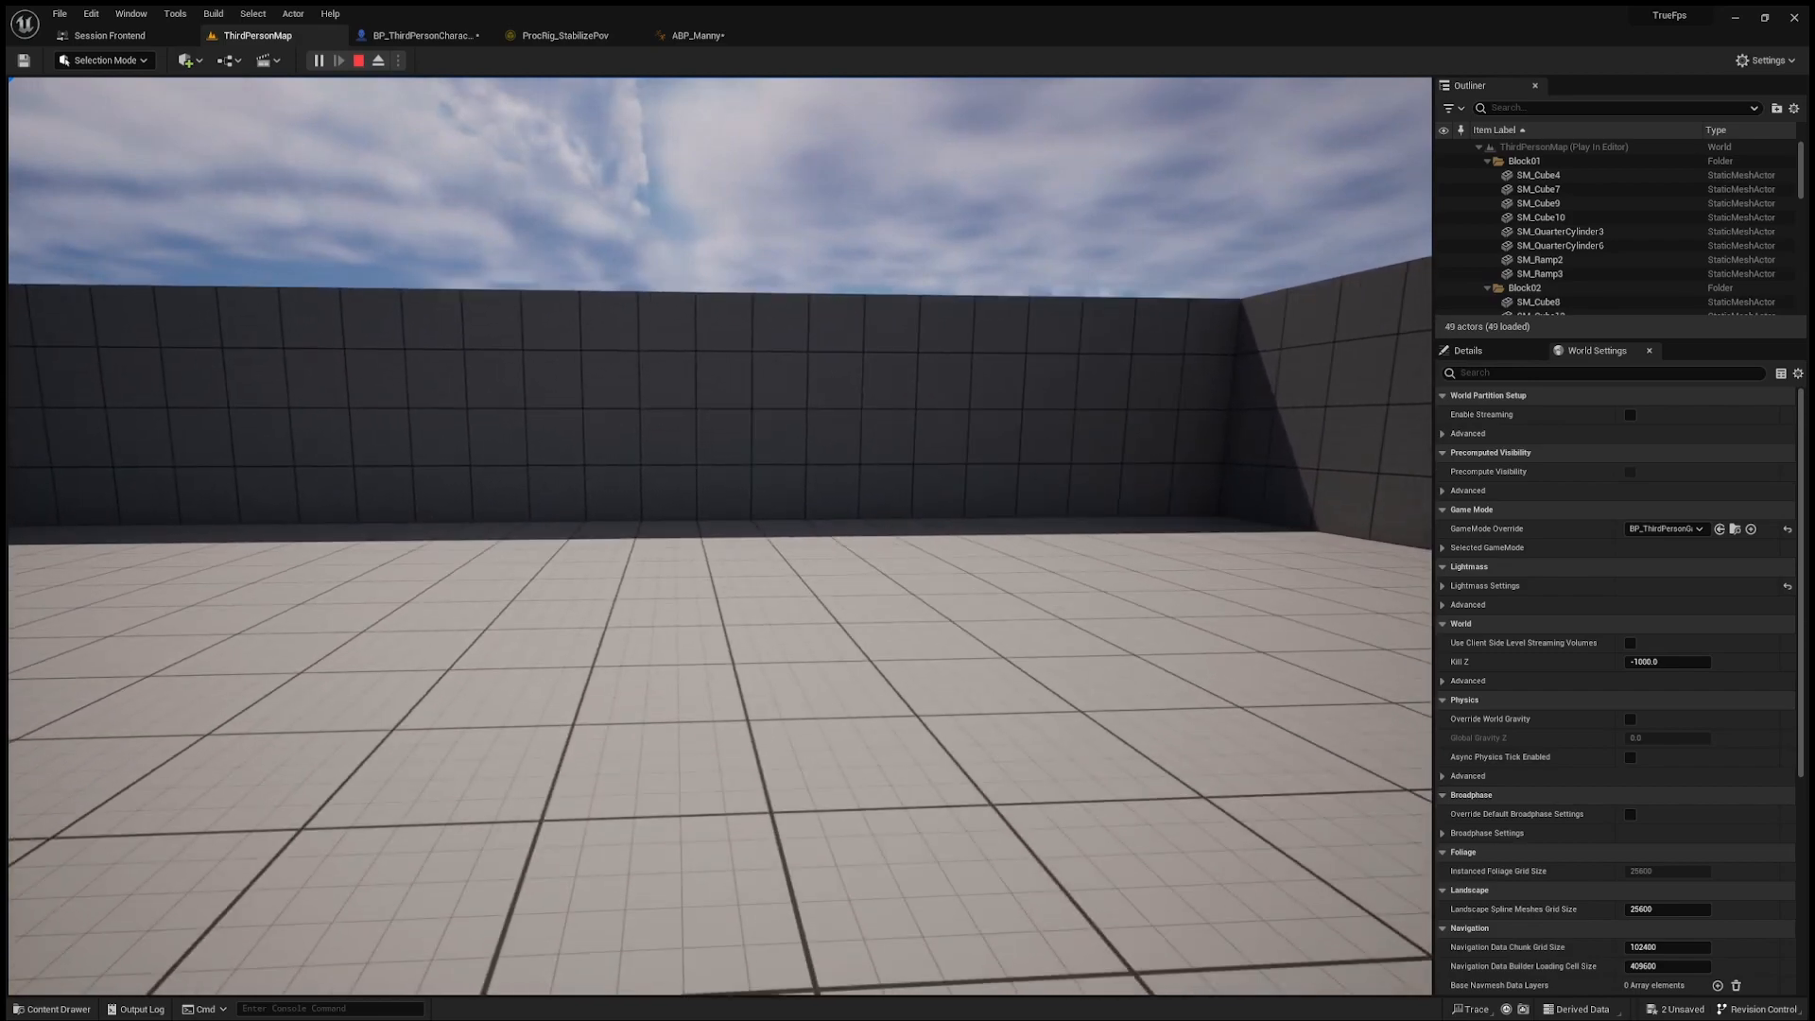
pyautogui.press('w')
pyautogui.press('w')
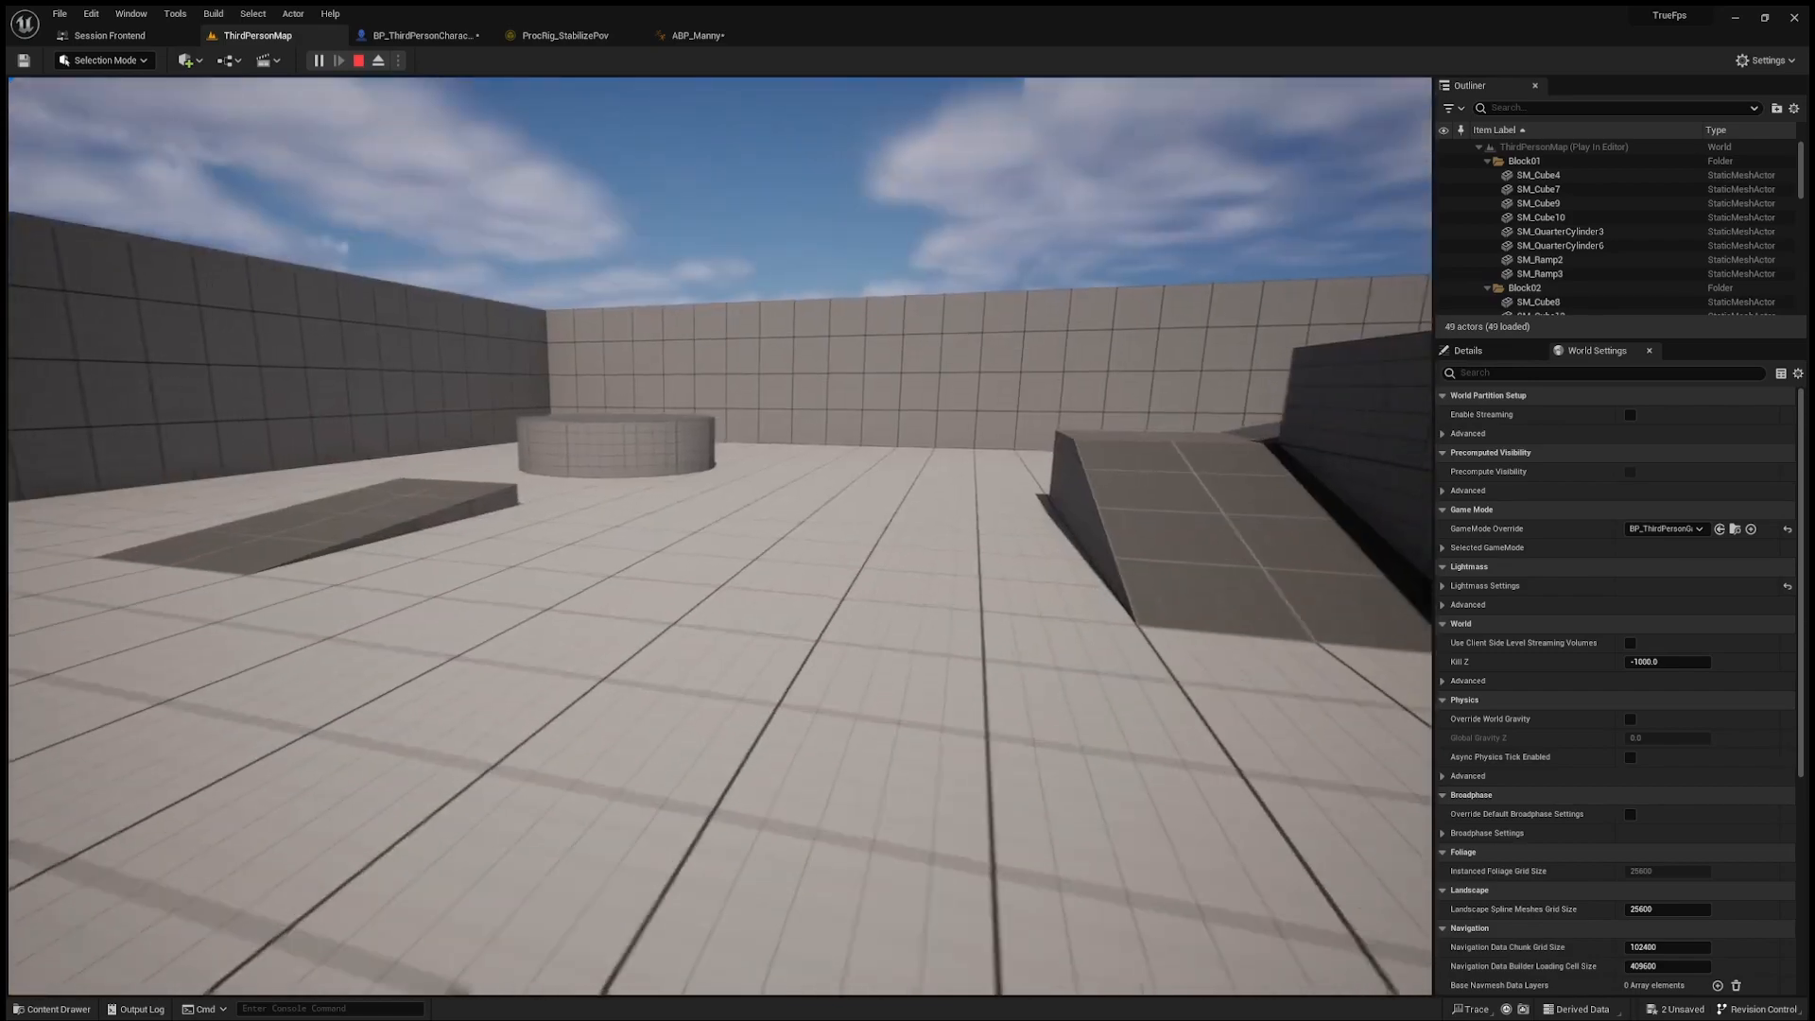
pyautogui.press('w')
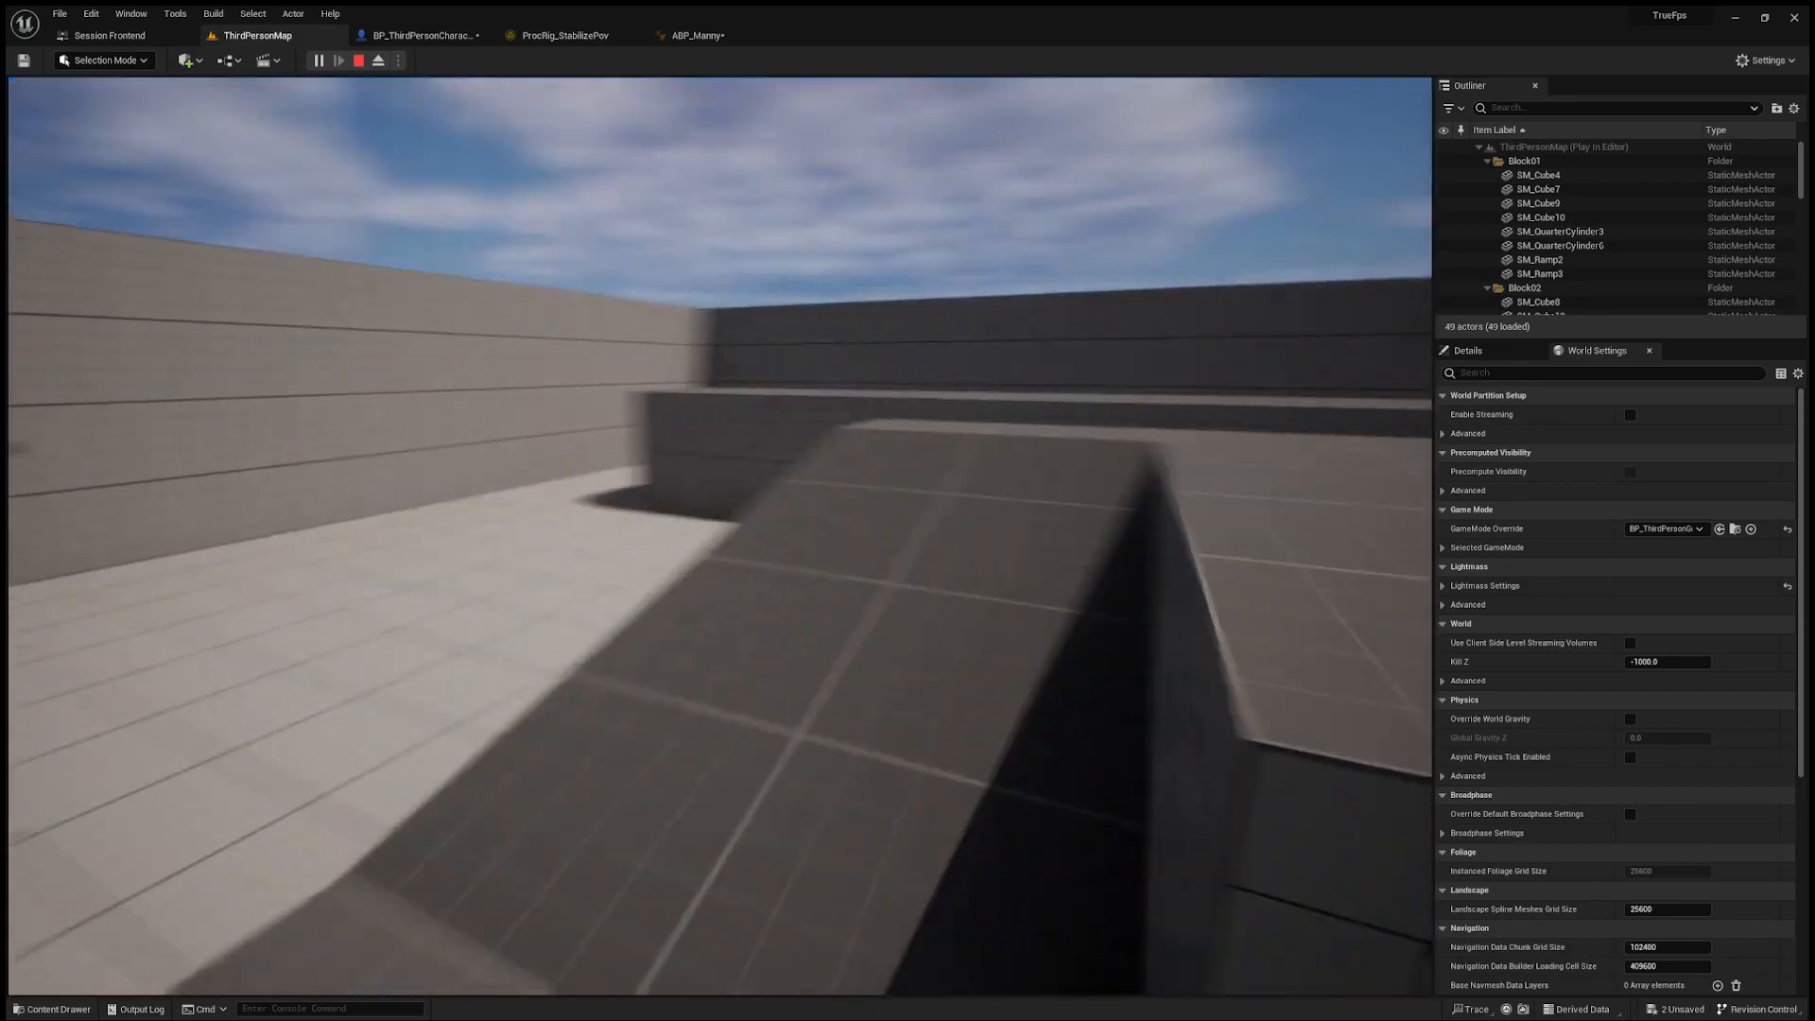
pyautogui.press('w')
pyautogui.press('space')
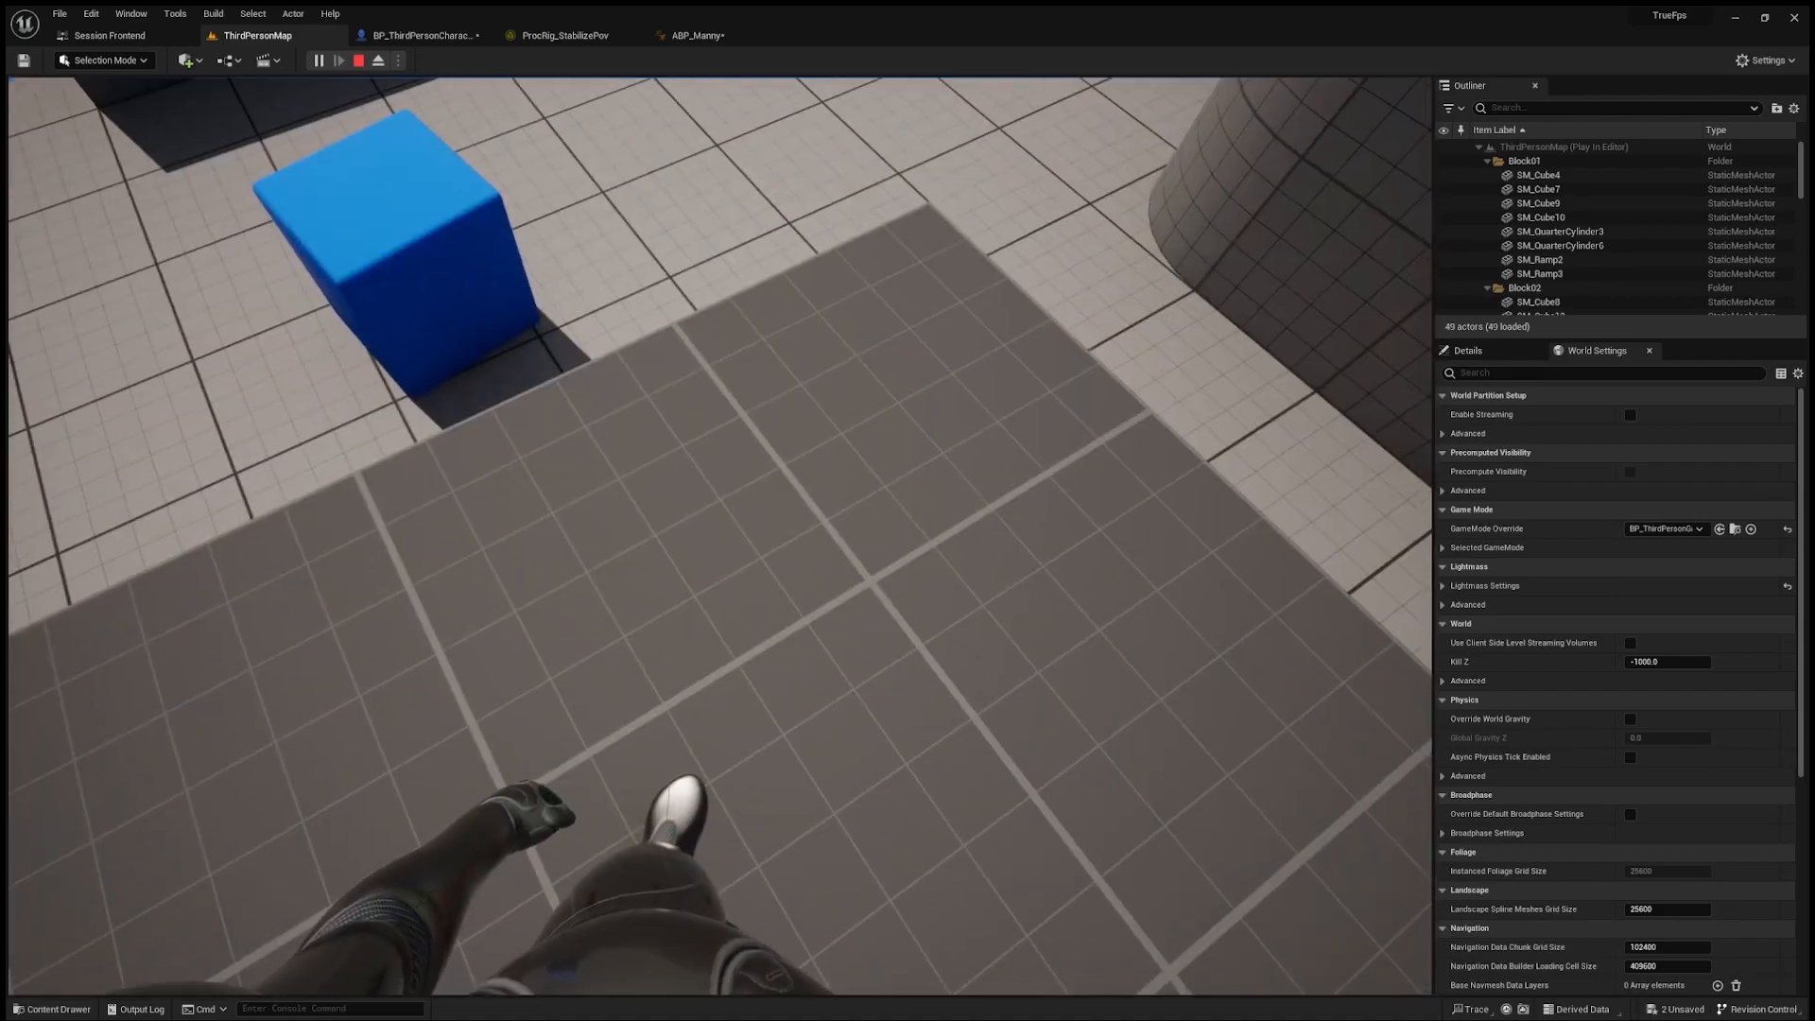
pyautogui.press('Escape')
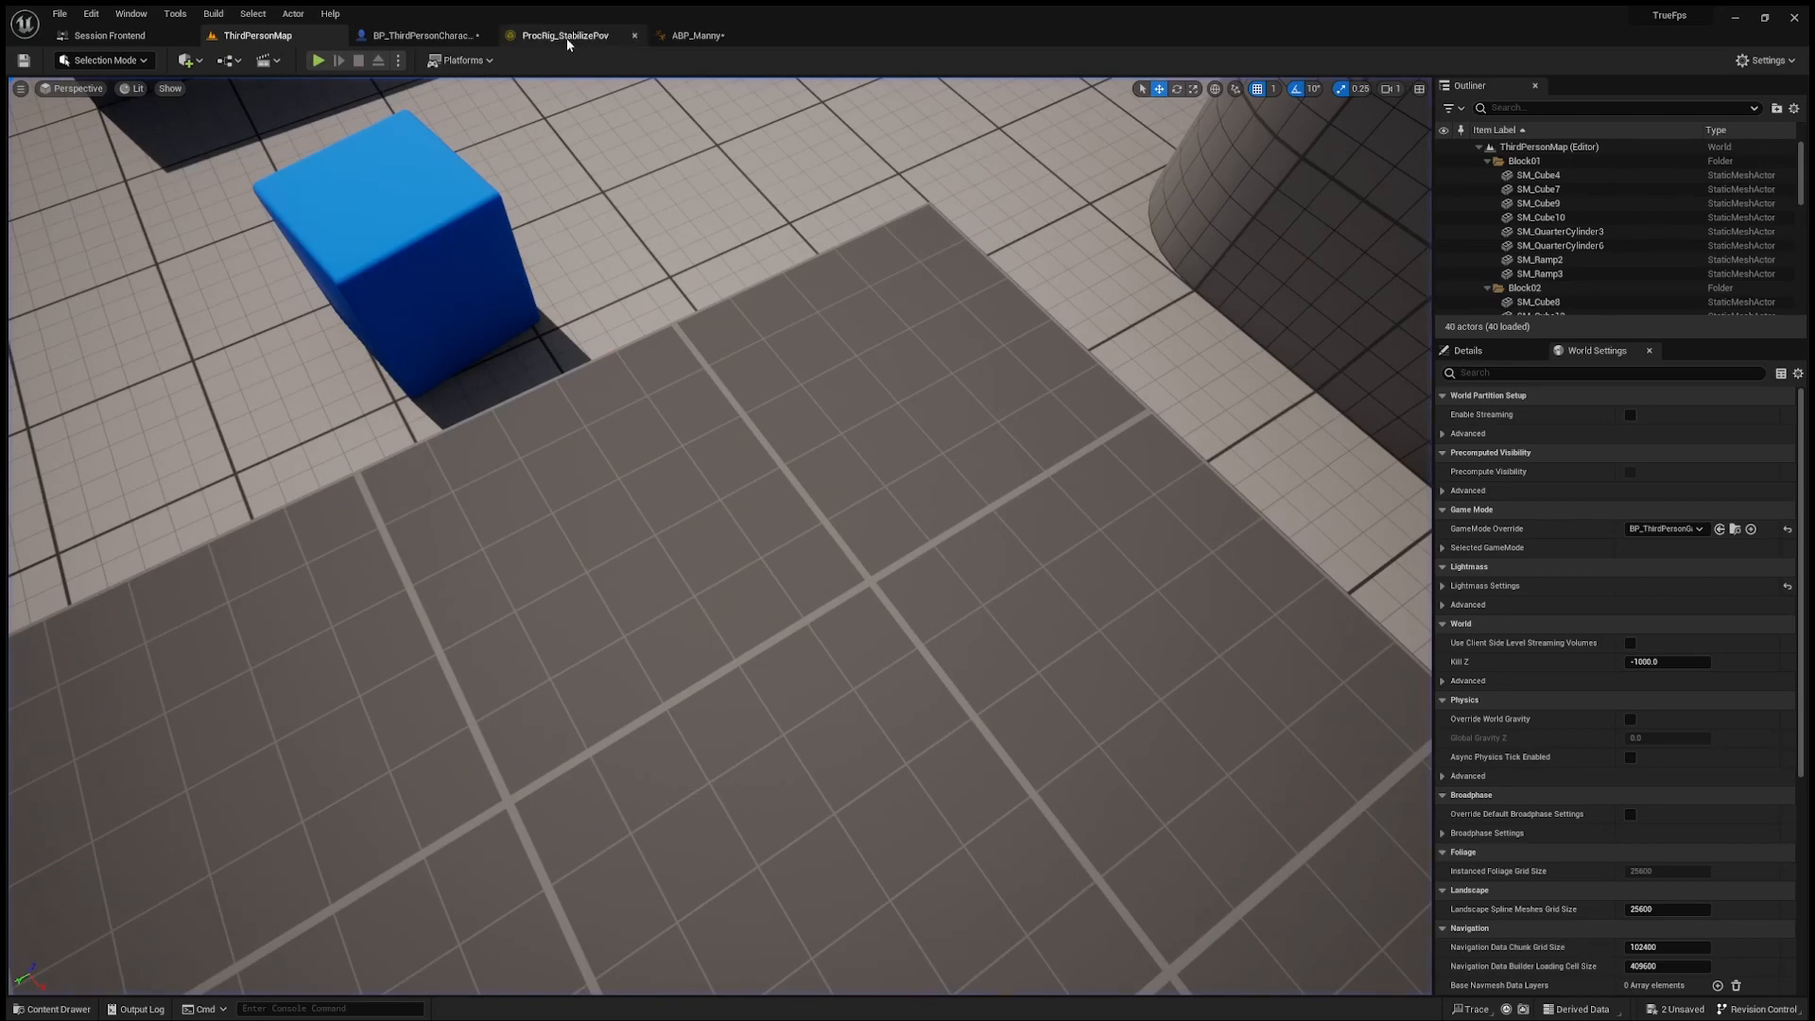
# Step: Examine the Set HeadTarget and head Get Transform nodes and the surrounding Forwards Solve graph in ProcRig_StabilizePov
pyautogui.click(566, 36)
pyautogui.moveTo(875, 219); pyautogui.dragTo(775, 210, button='right')
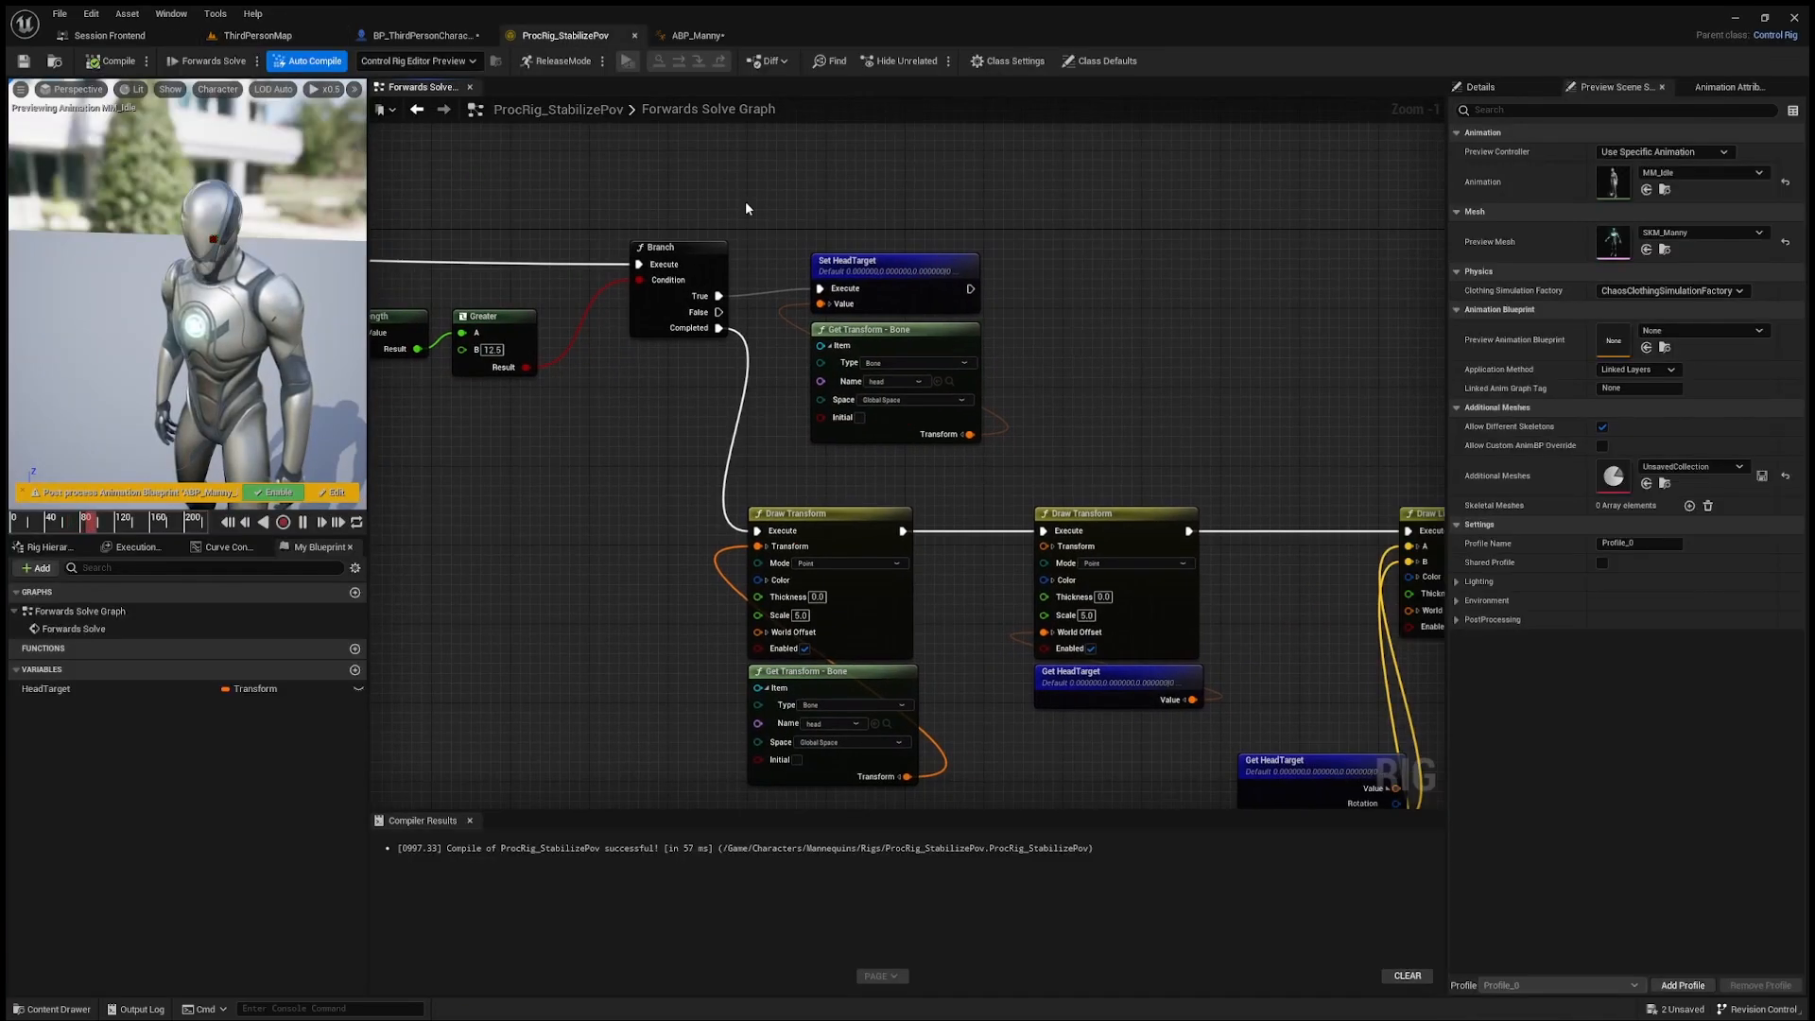
pyautogui.moveTo(749, 202); pyautogui.dragTo(1050, 356)
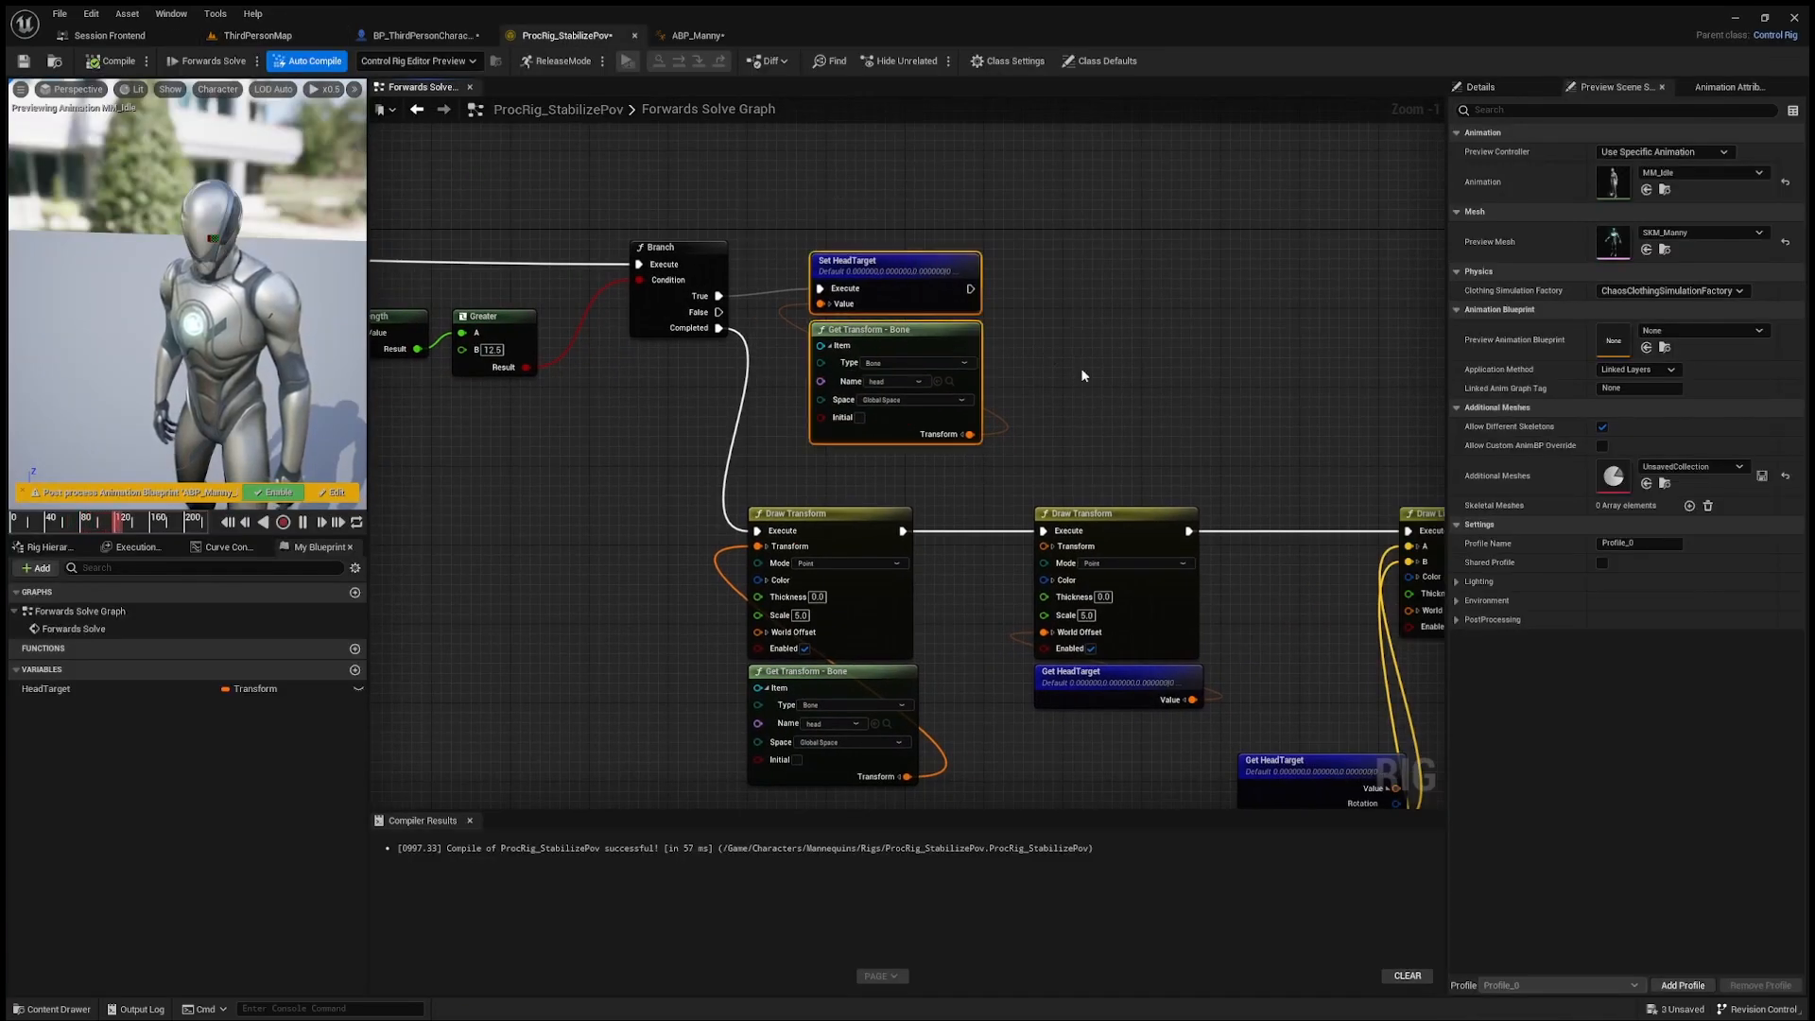
pyautogui.click(1082, 369)
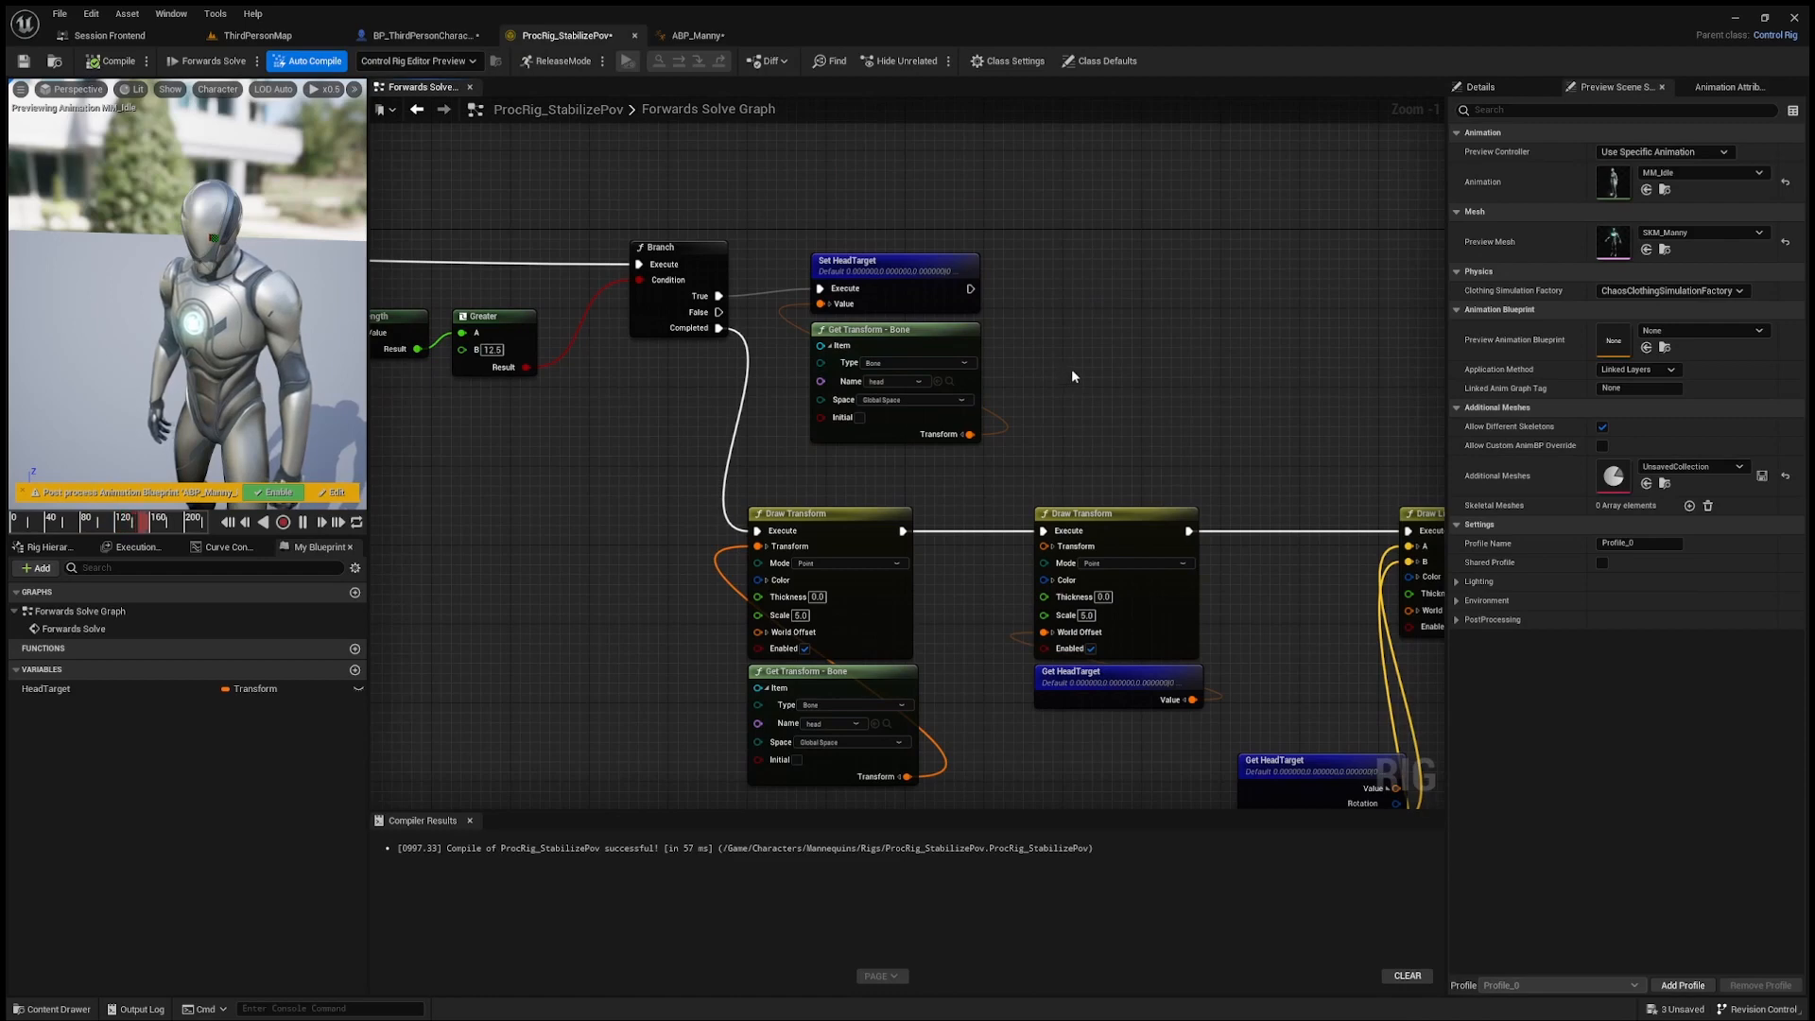
pyautogui.moveTo(785, 246); pyautogui.dragTo(944, 351)
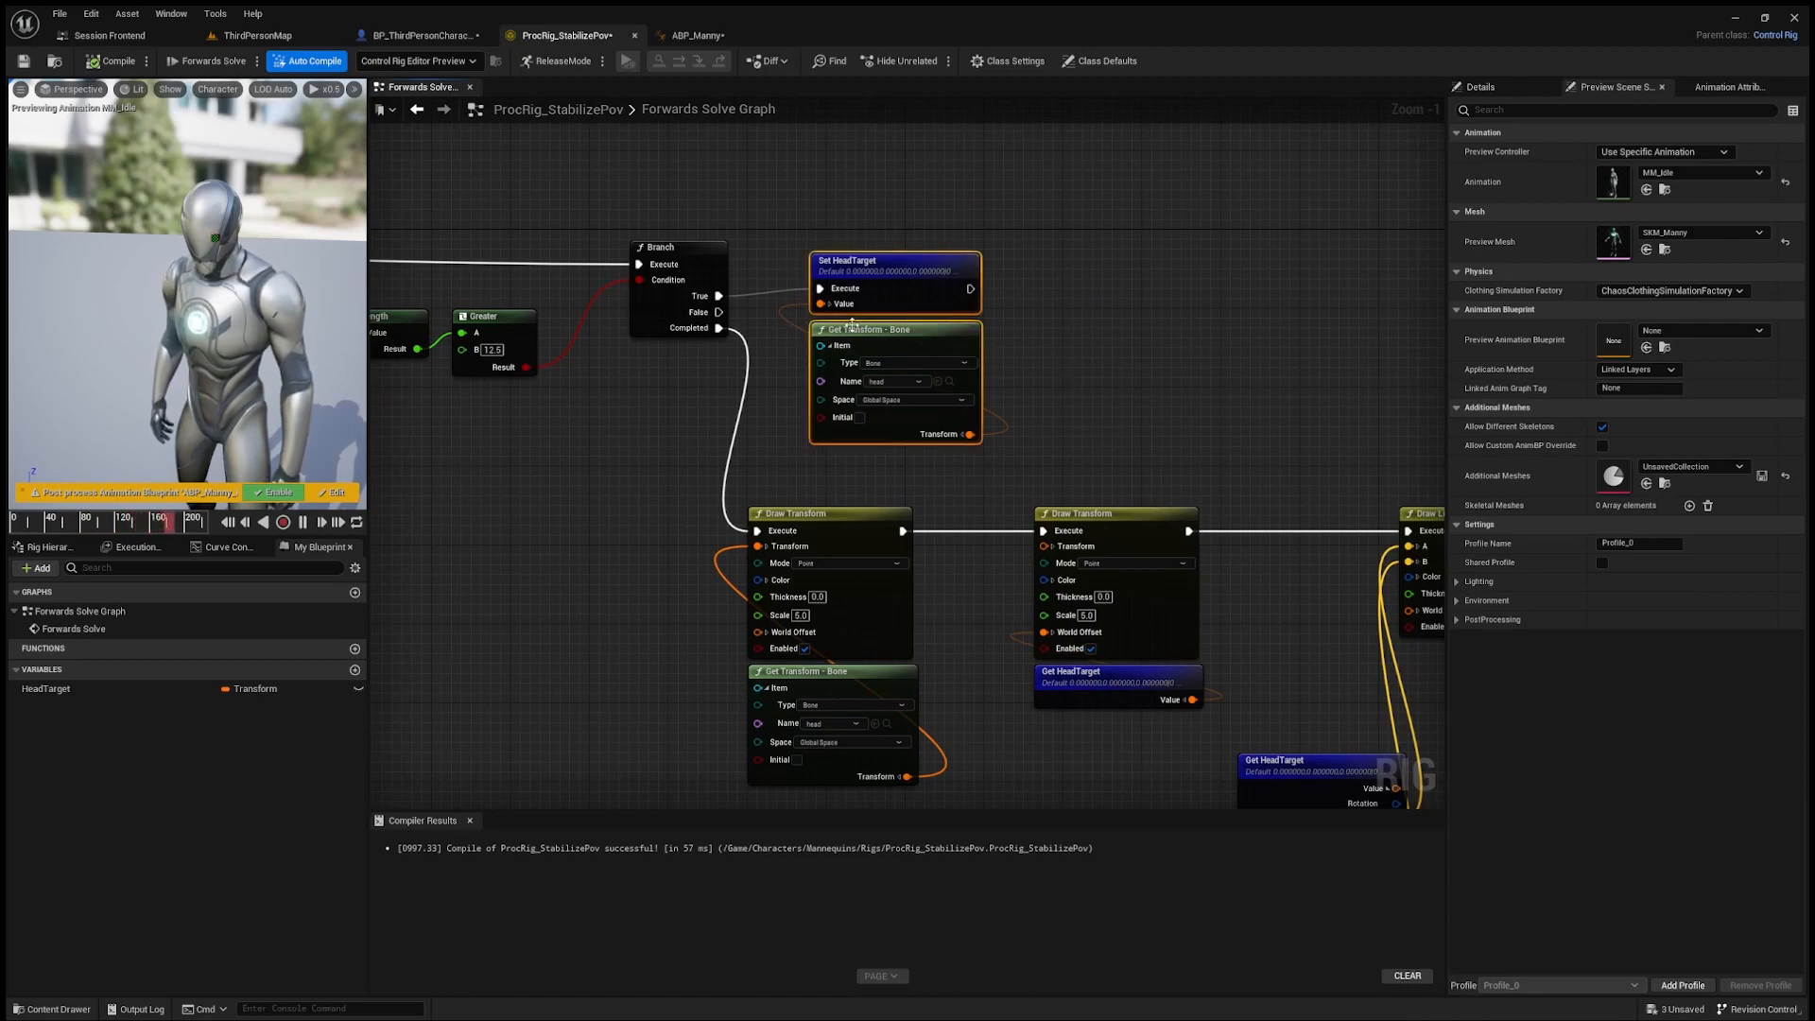
pyautogui.click(1086, 340)
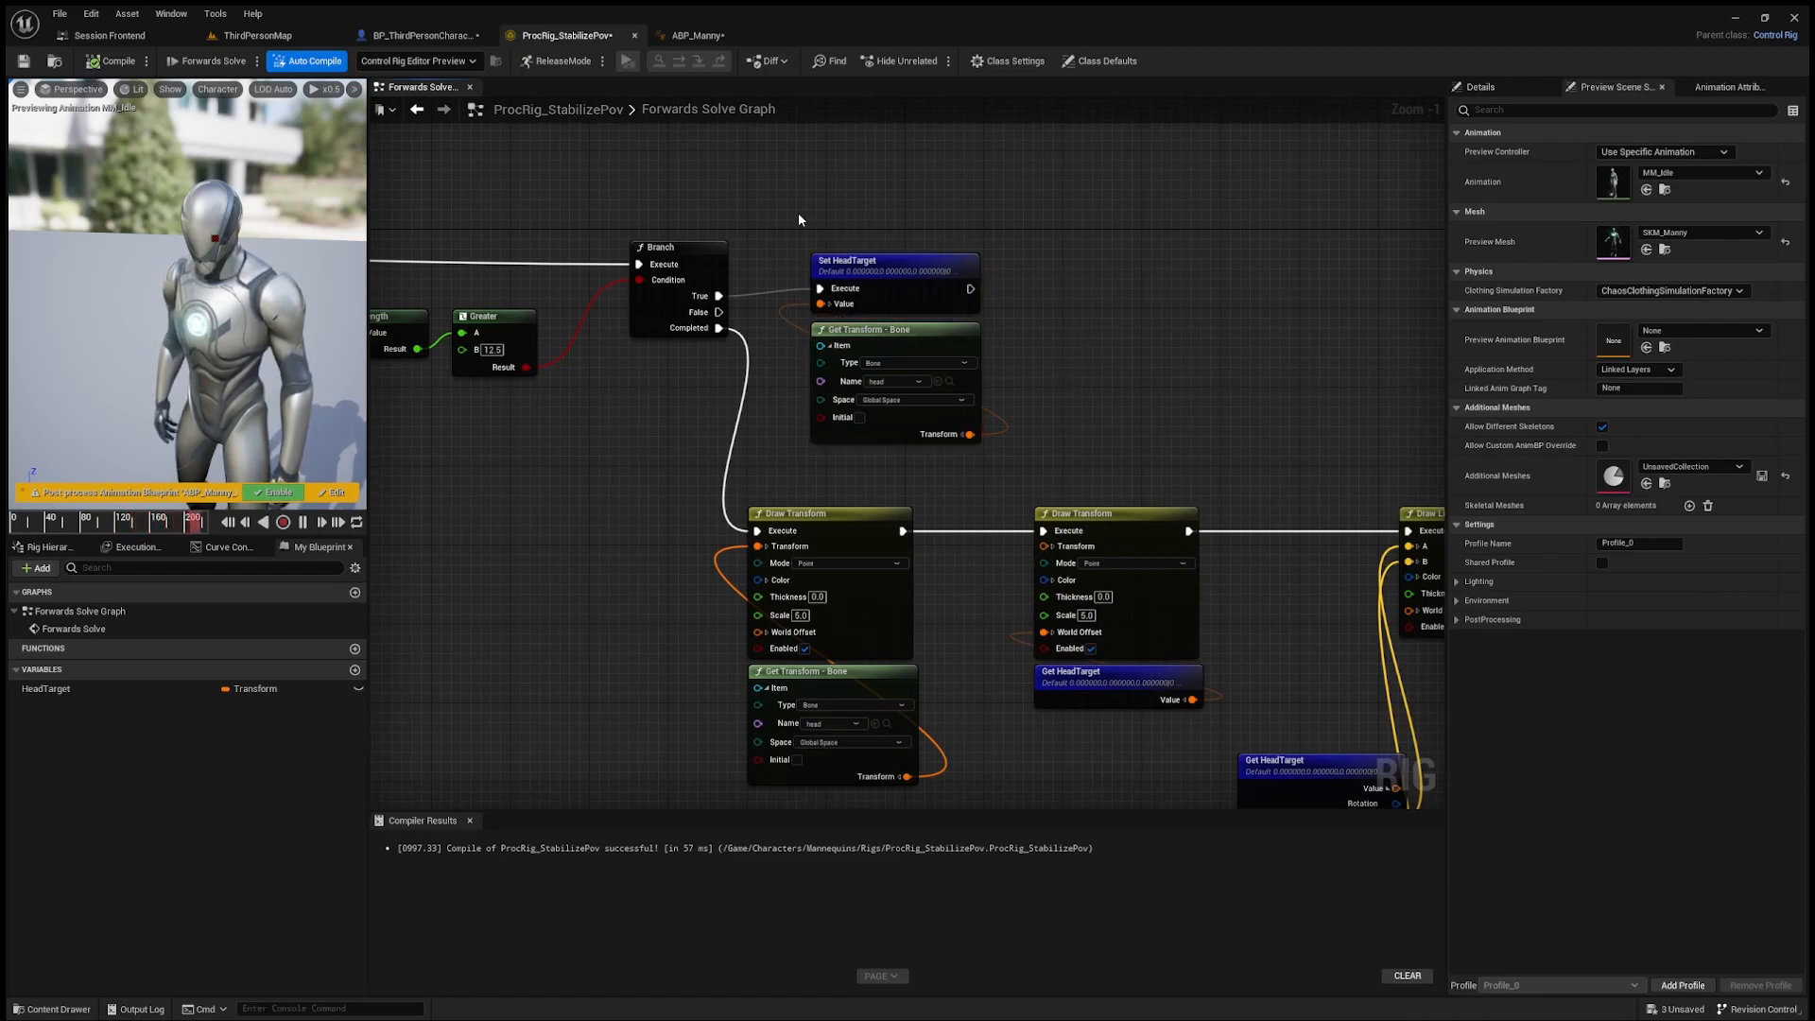
pyautogui.moveTo(799, 215); pyautogui.dragTo(936, 363)
pyautogui.click(1072, 351)
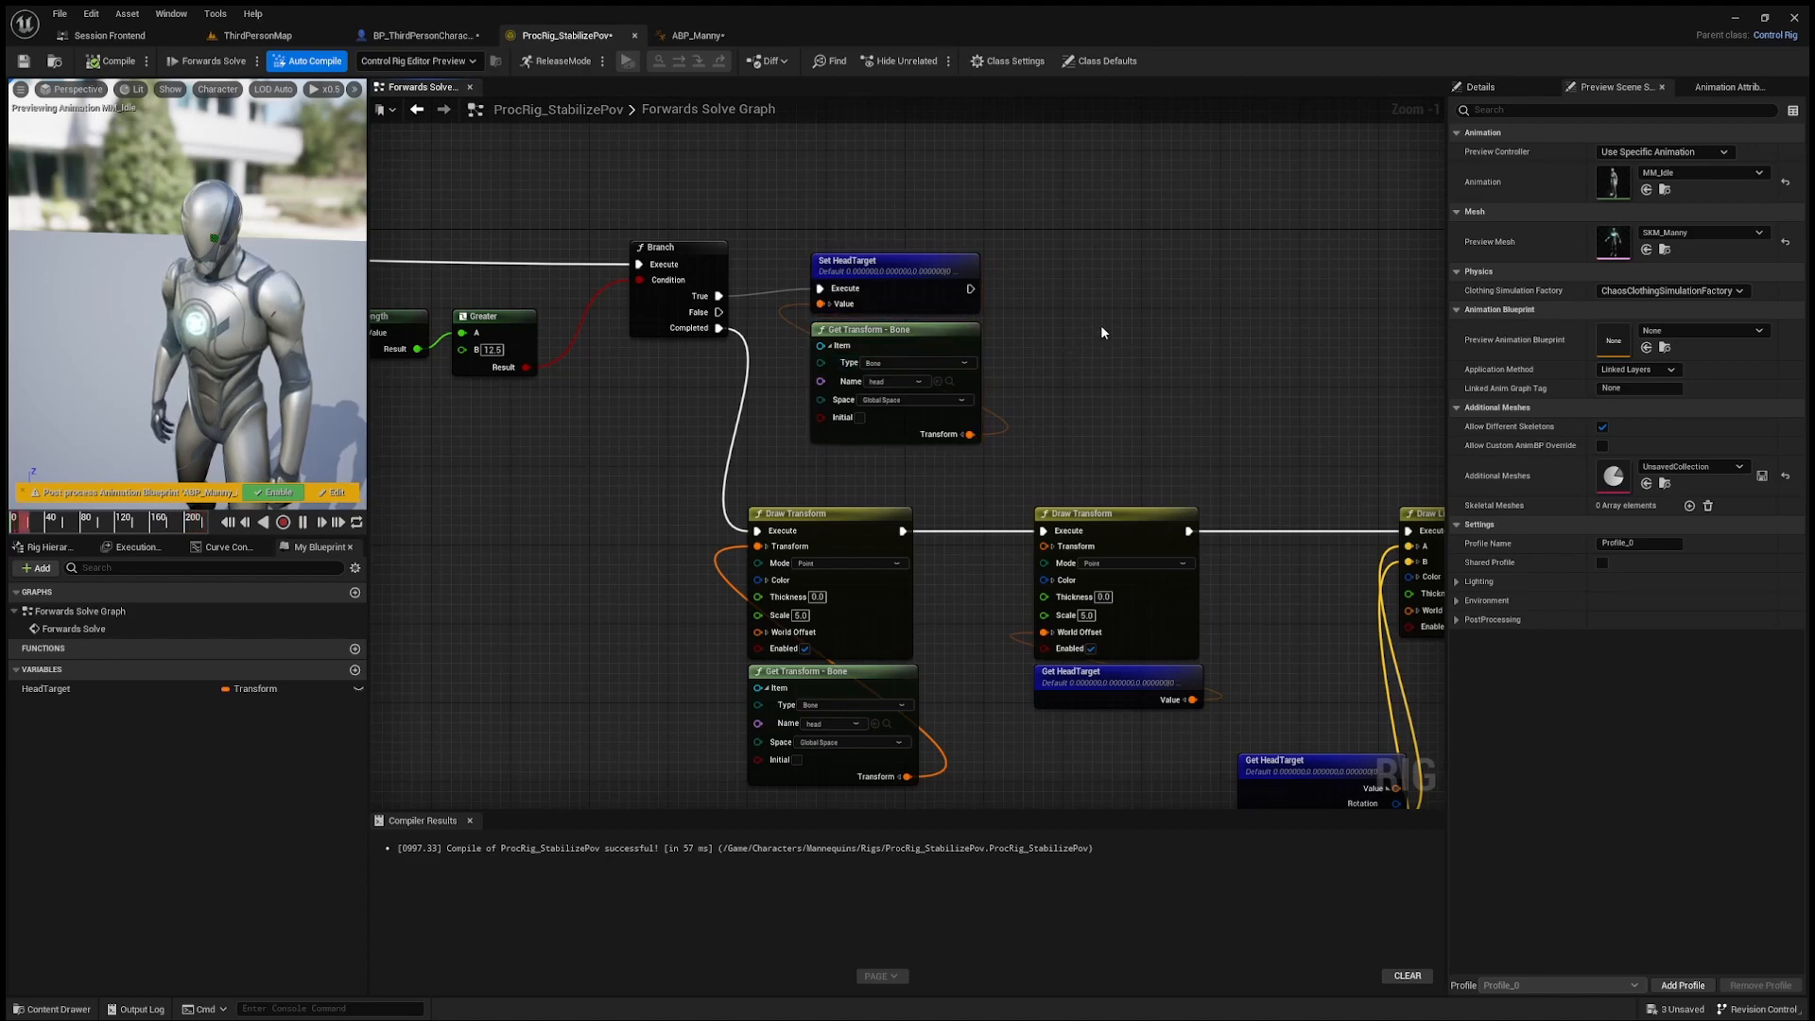
pyautogui.scroll(-1, 1087, 321)
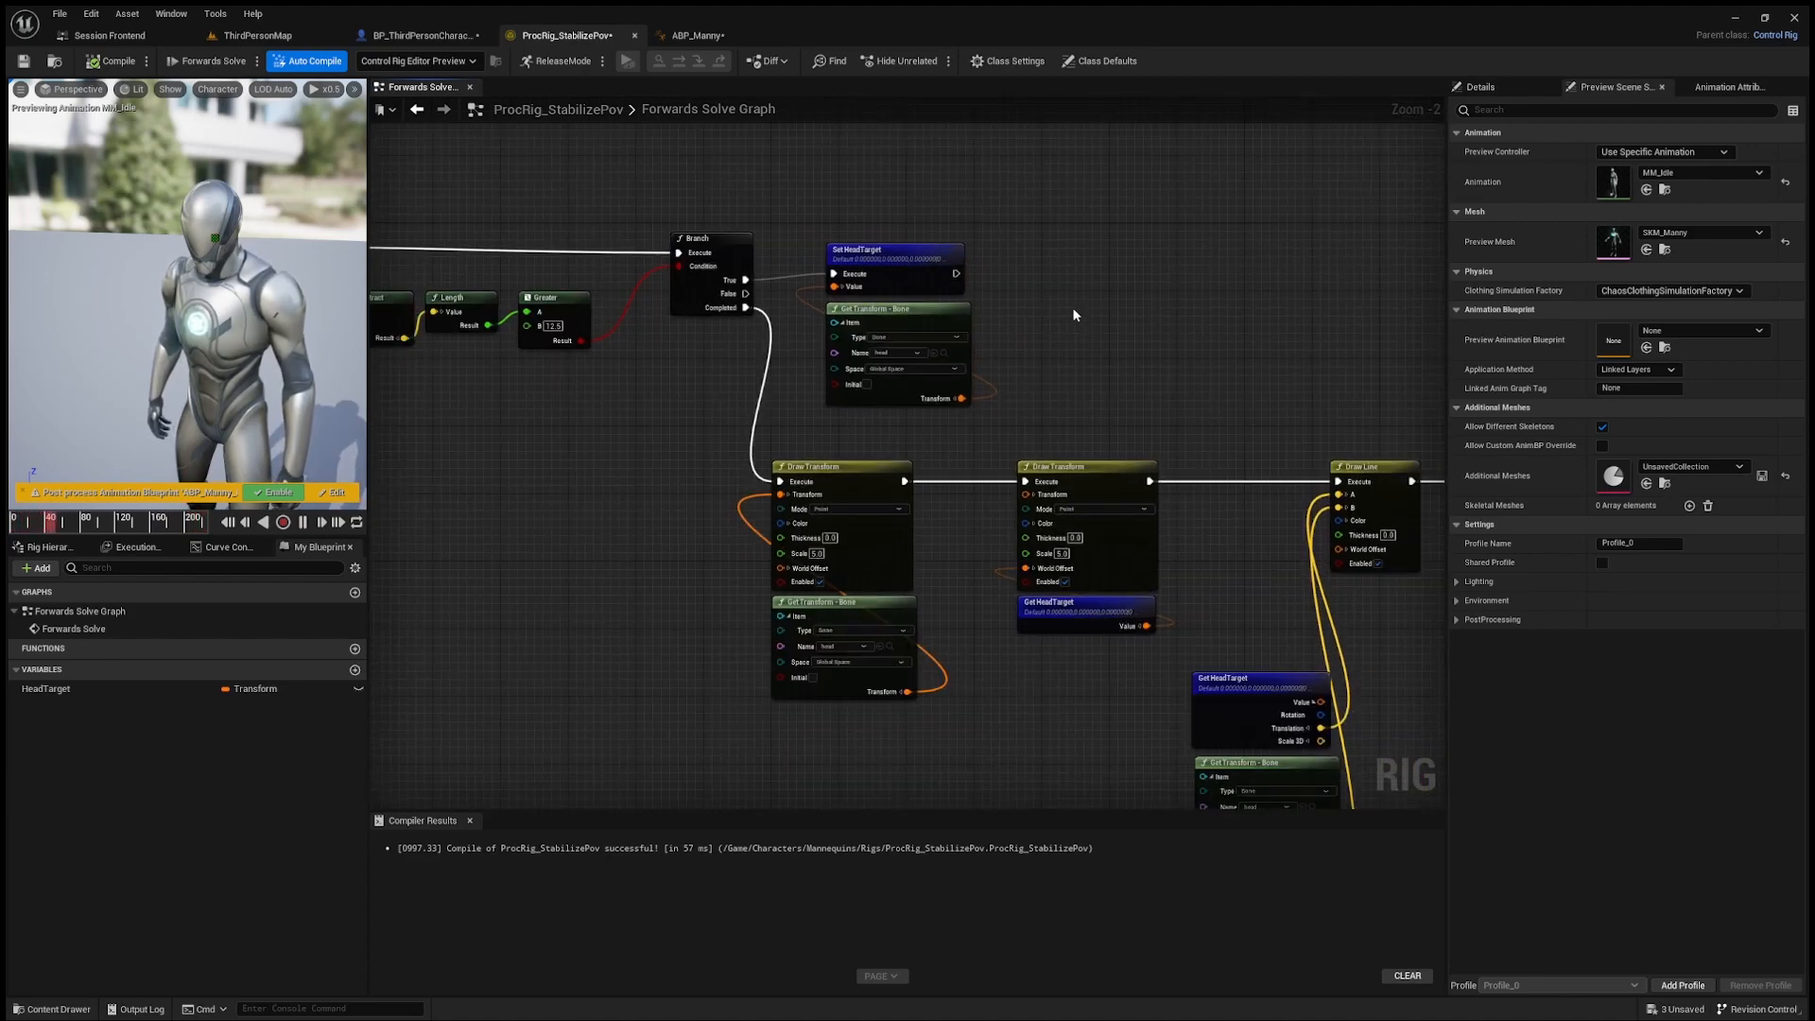
pyautogui.moveTo(1157, 322); pyautogui.dragTo(939, 268, button='right')
pyautogui.scroll(-1, 832, 251)
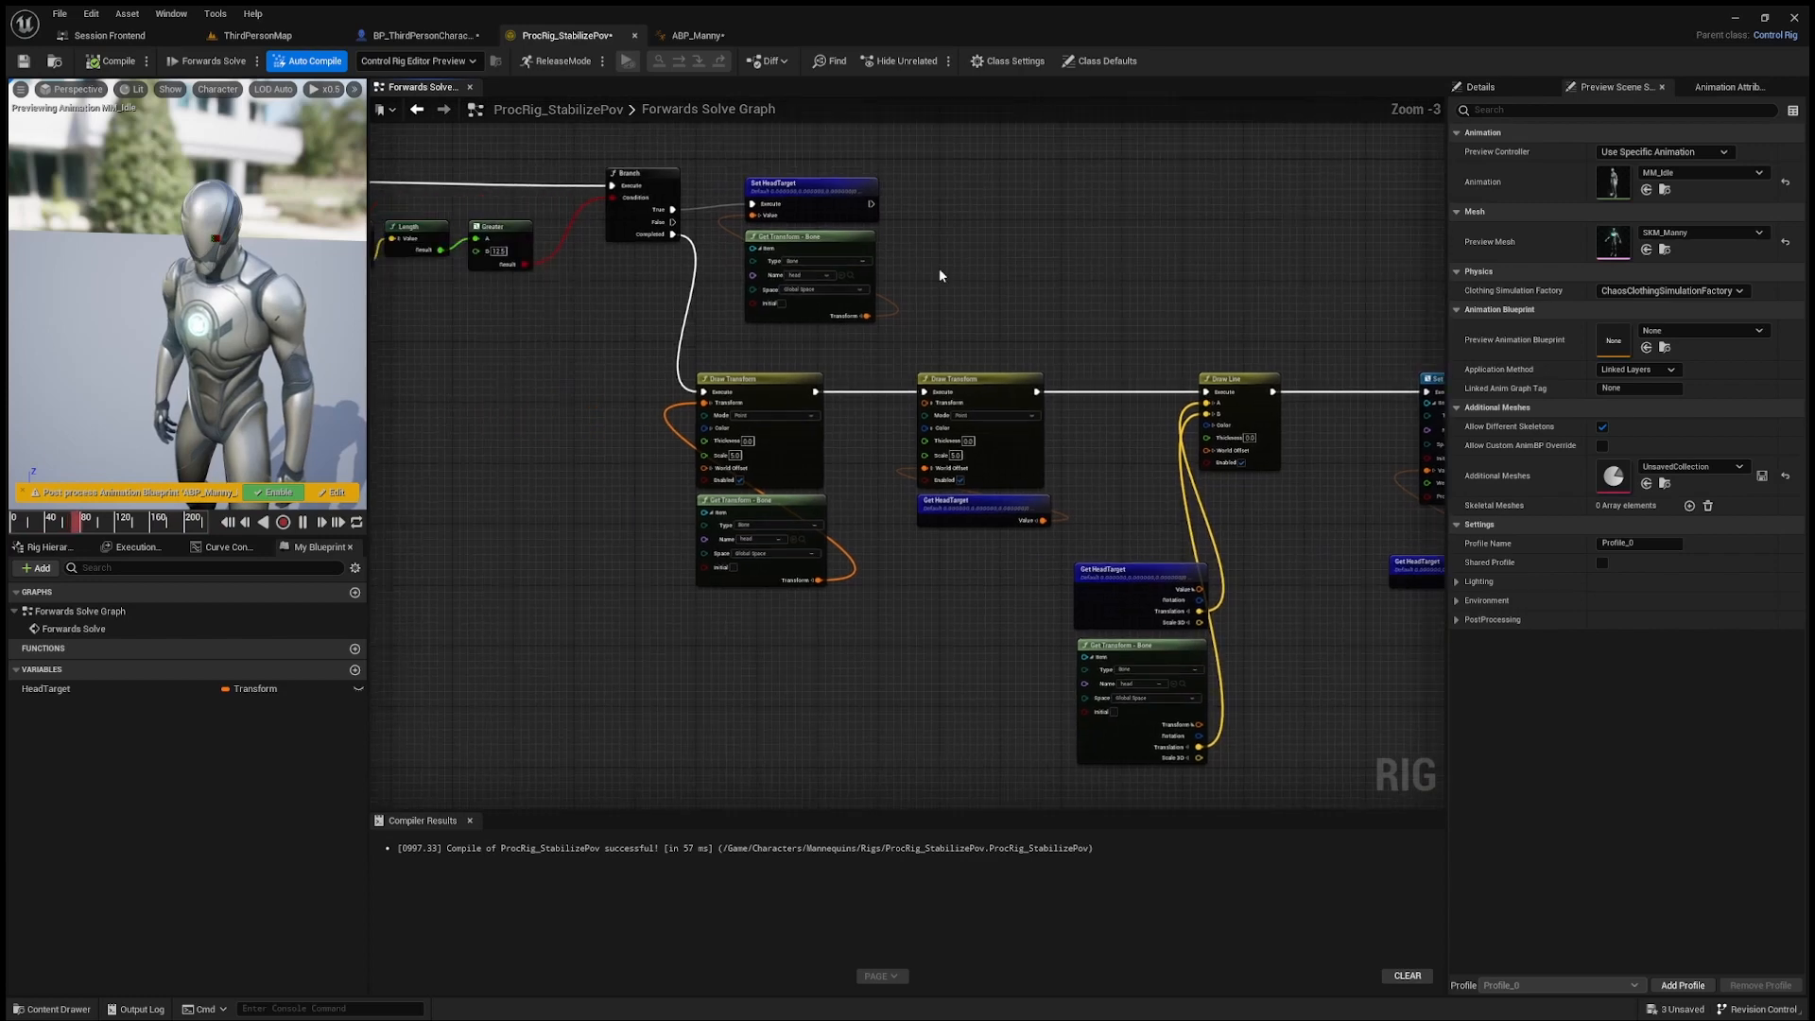
pyautogui.moveTo(656, 310)
pyautogui.mouseDown(button='right')
pyautogui.moveTo(801, 297)
pyautogui.moveTo(668, 313)
pyautogui.mouseUp(button='right')
pyautogui.scroll(-1, 802, 298)
pyautogui.scroll(-1, 668, 314)
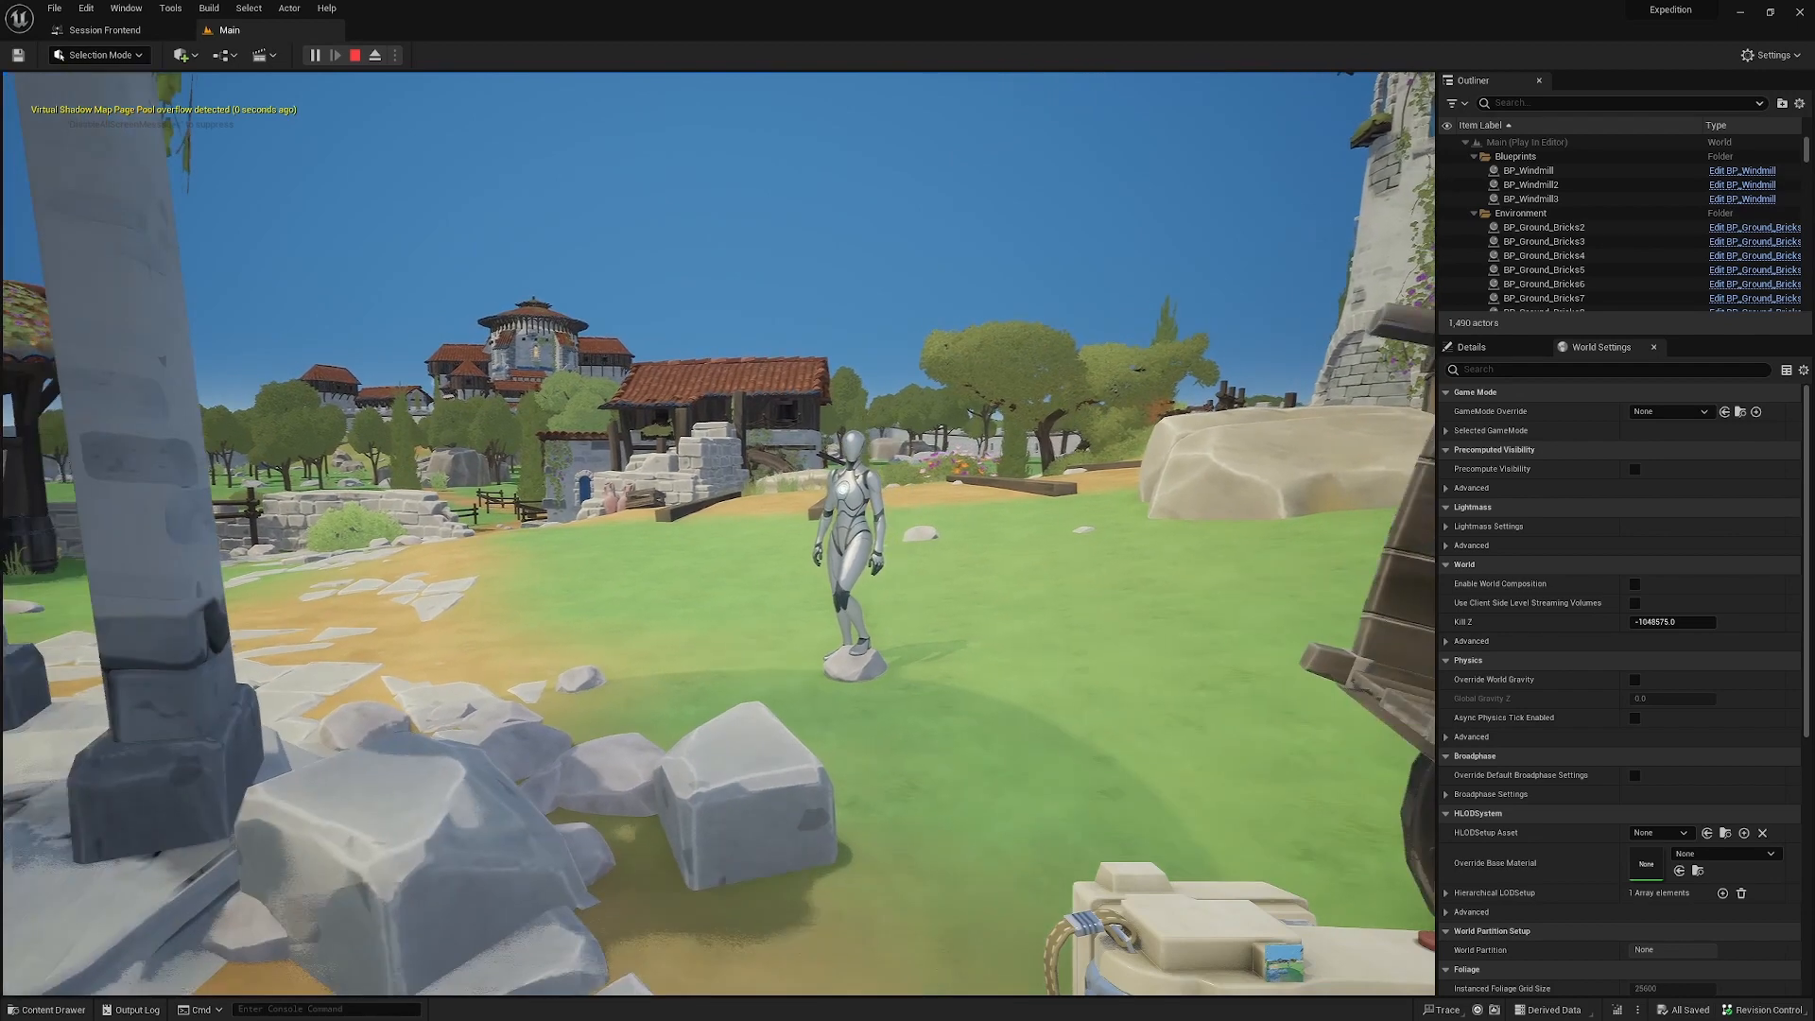
# Step: Walk the first-person character through the Main level of the Expedition project, past the mannequin and up to the windmills
pyautogui.press('w')
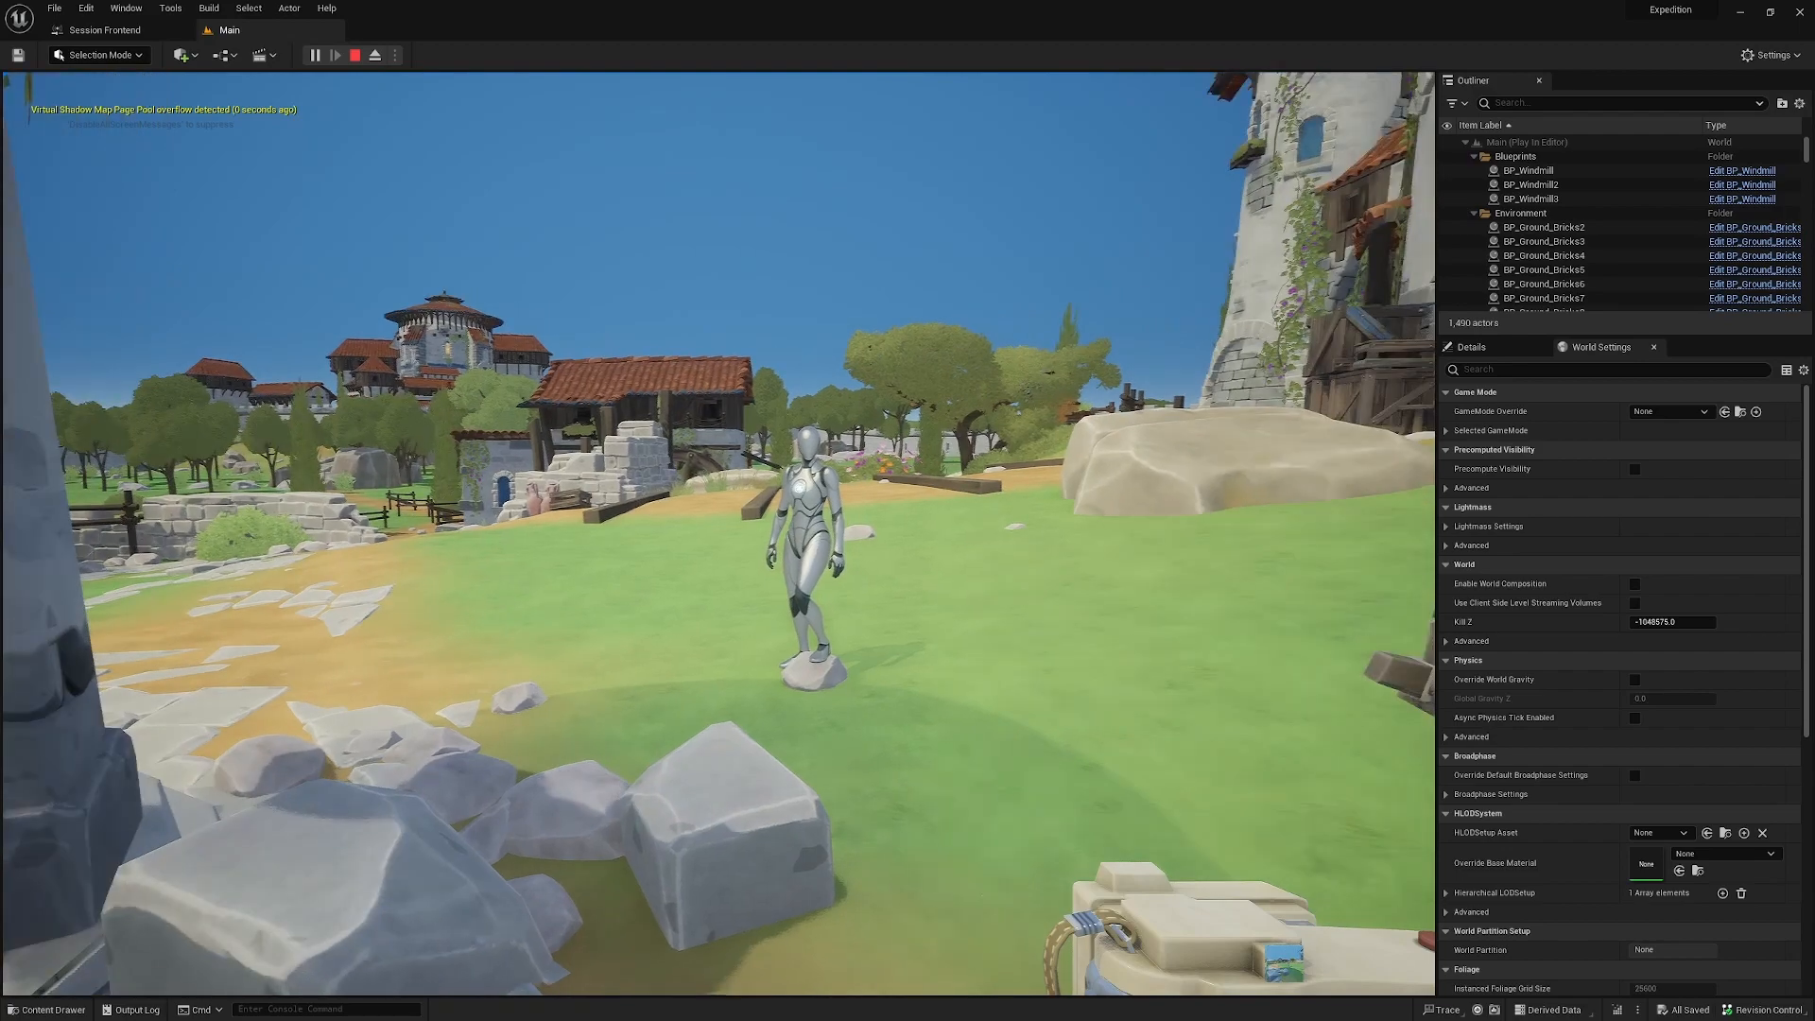
pyautogui.press('s')
pyautogui.press('w')
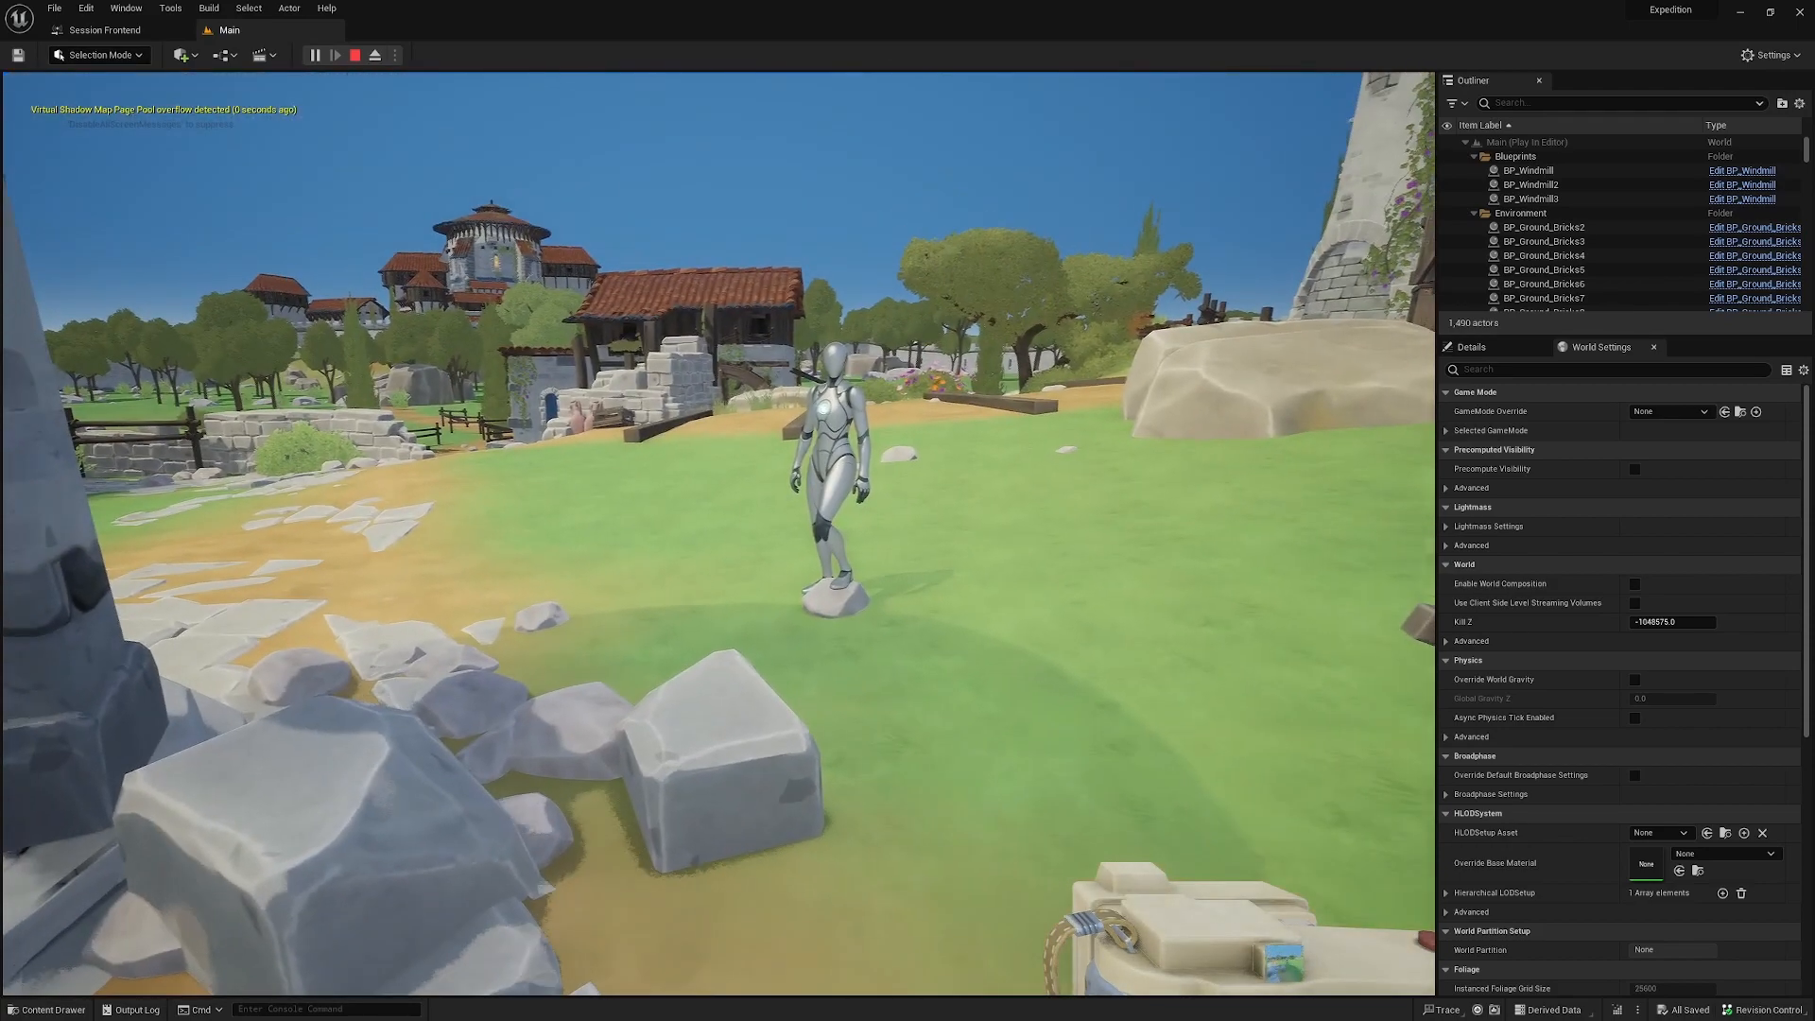
pyautogui.press('w')
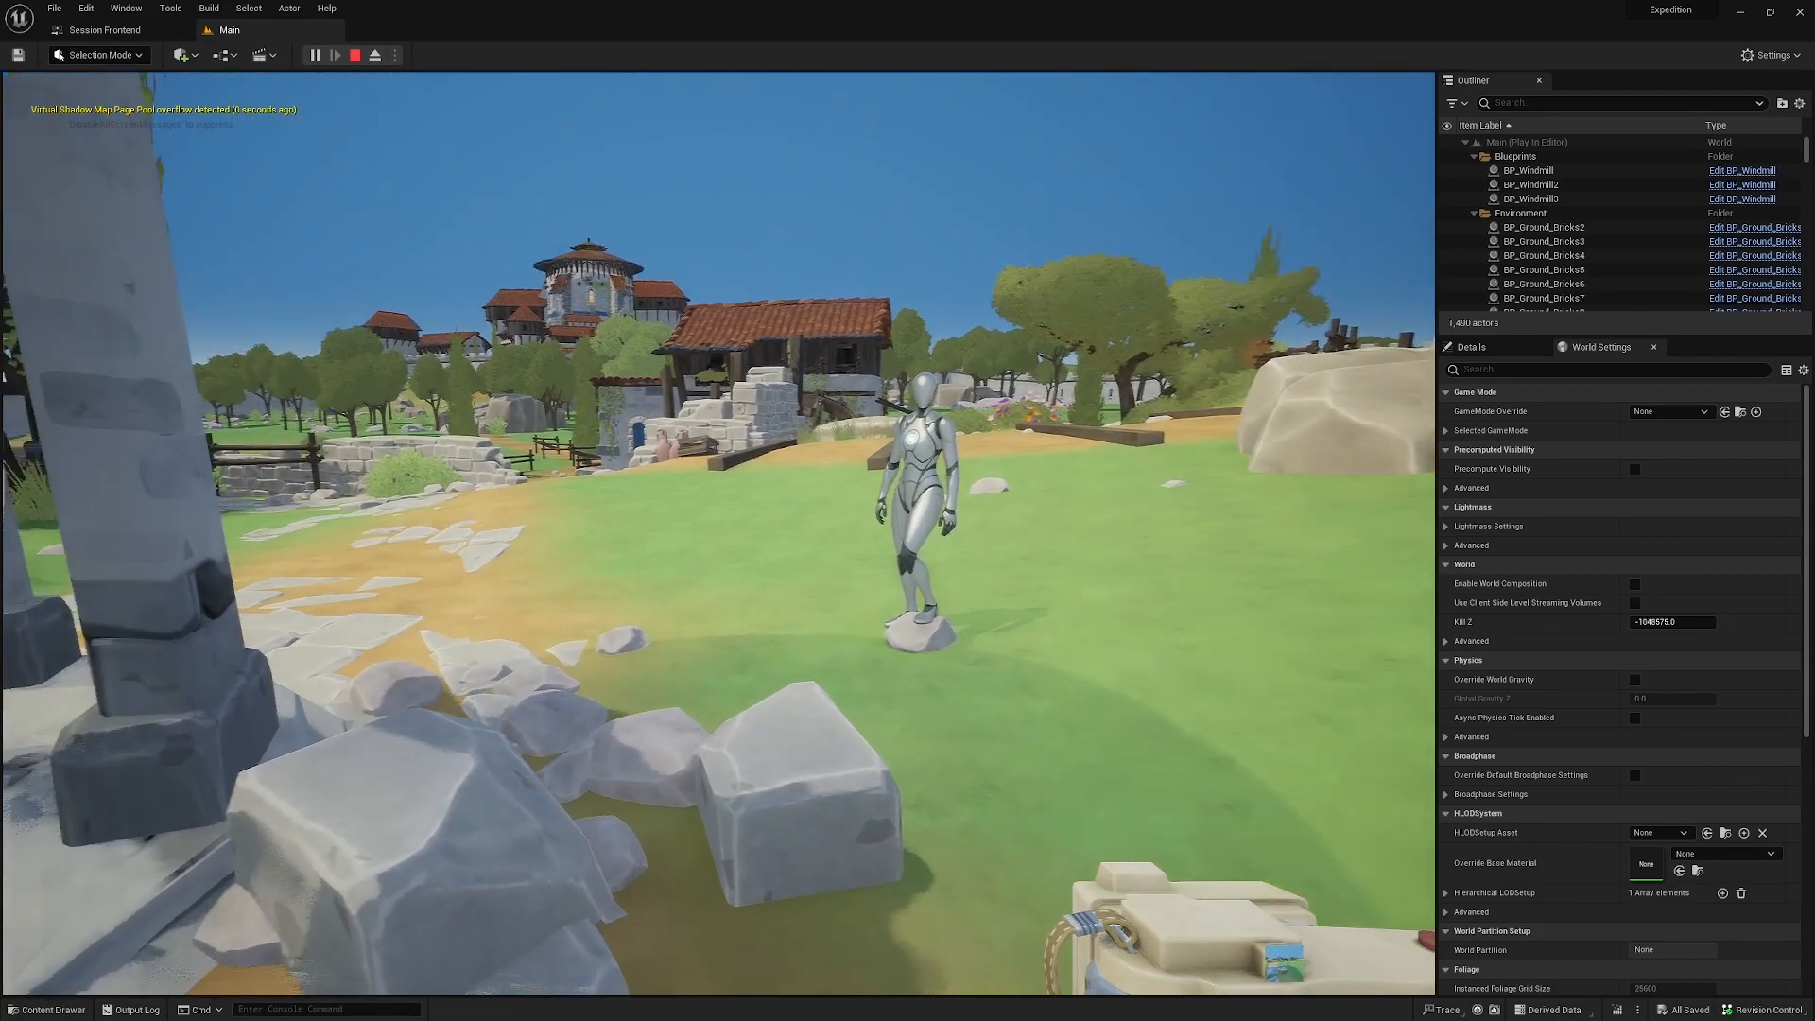
pyautogui.press('w')
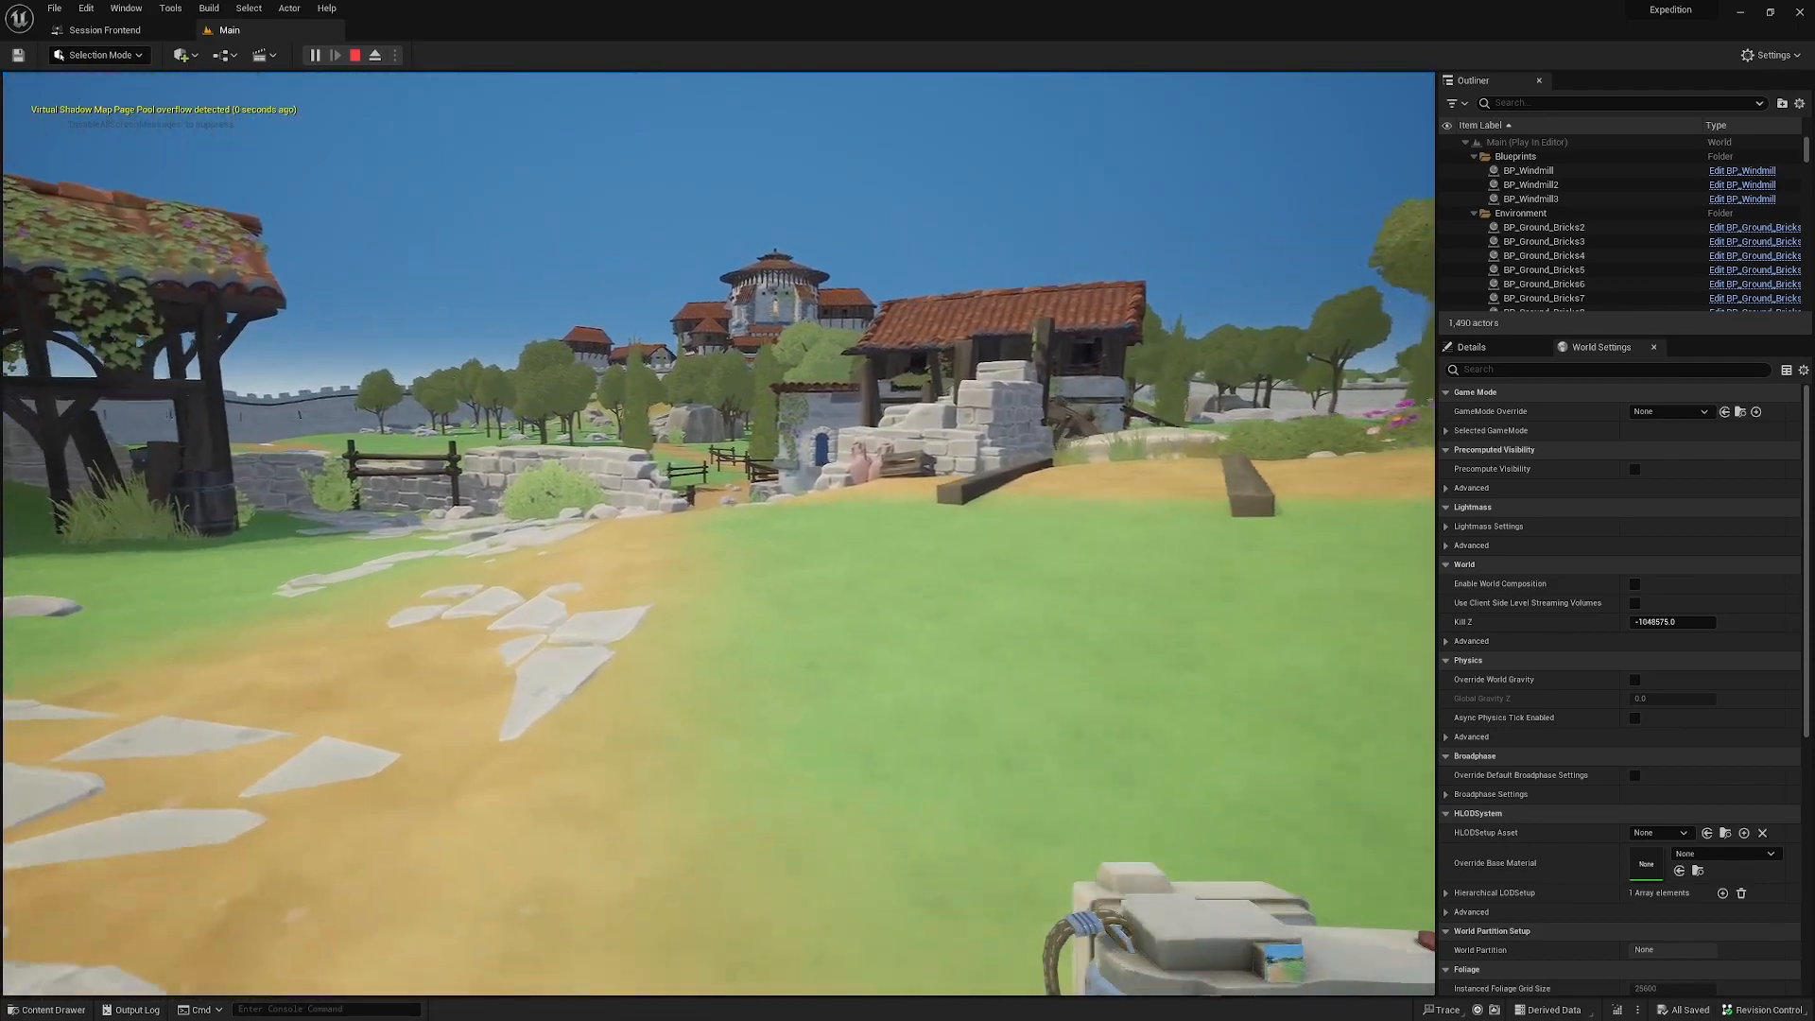
pyautogui.press('w')
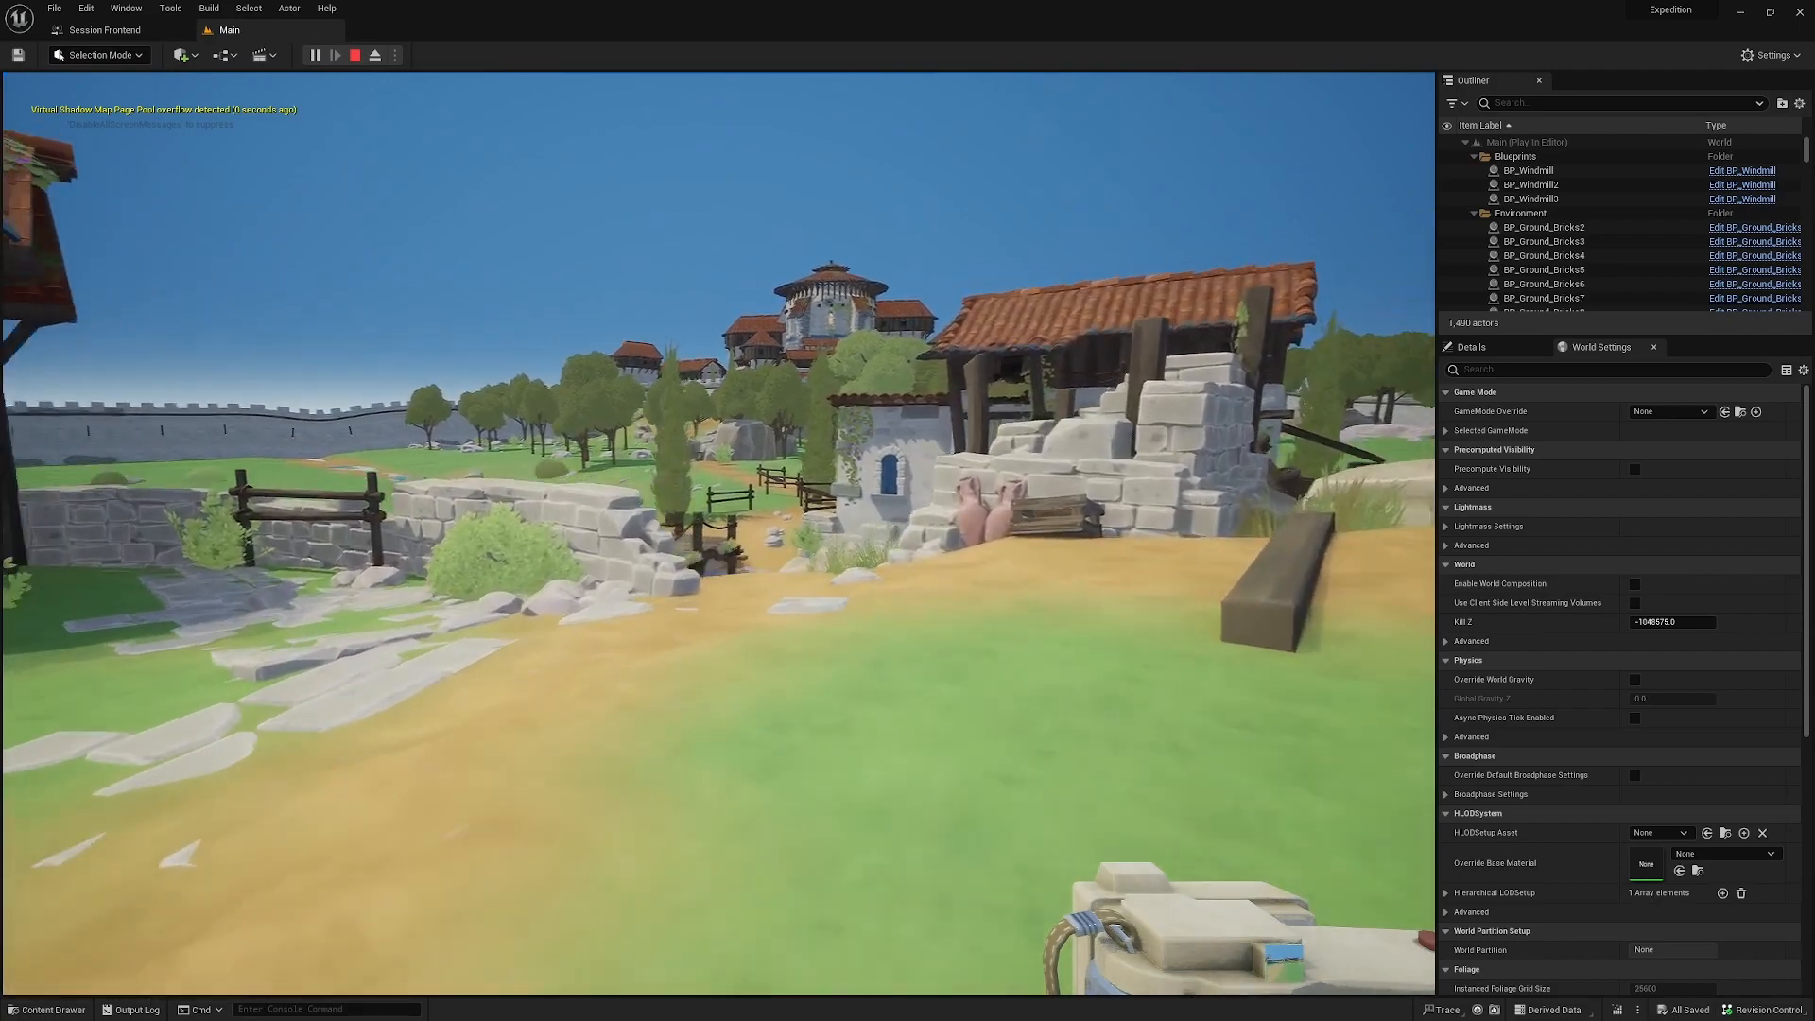
pyautogui.press('w')
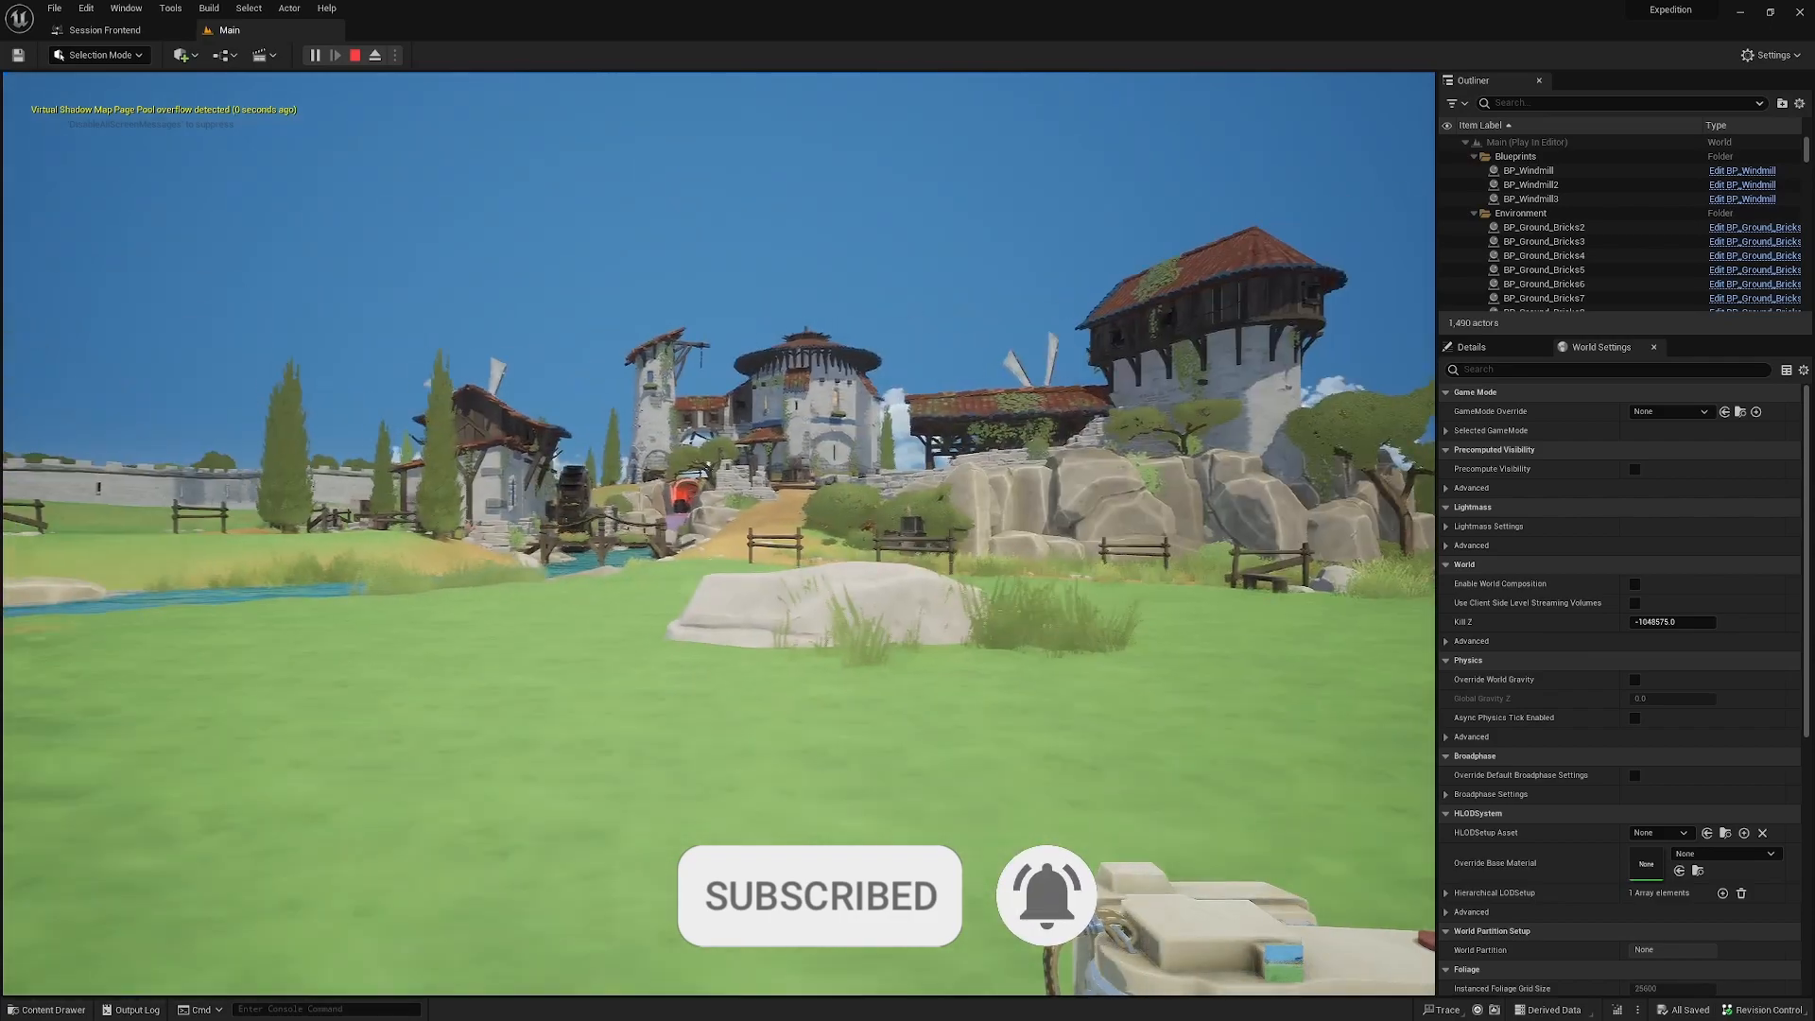
pyautogui.press('w')
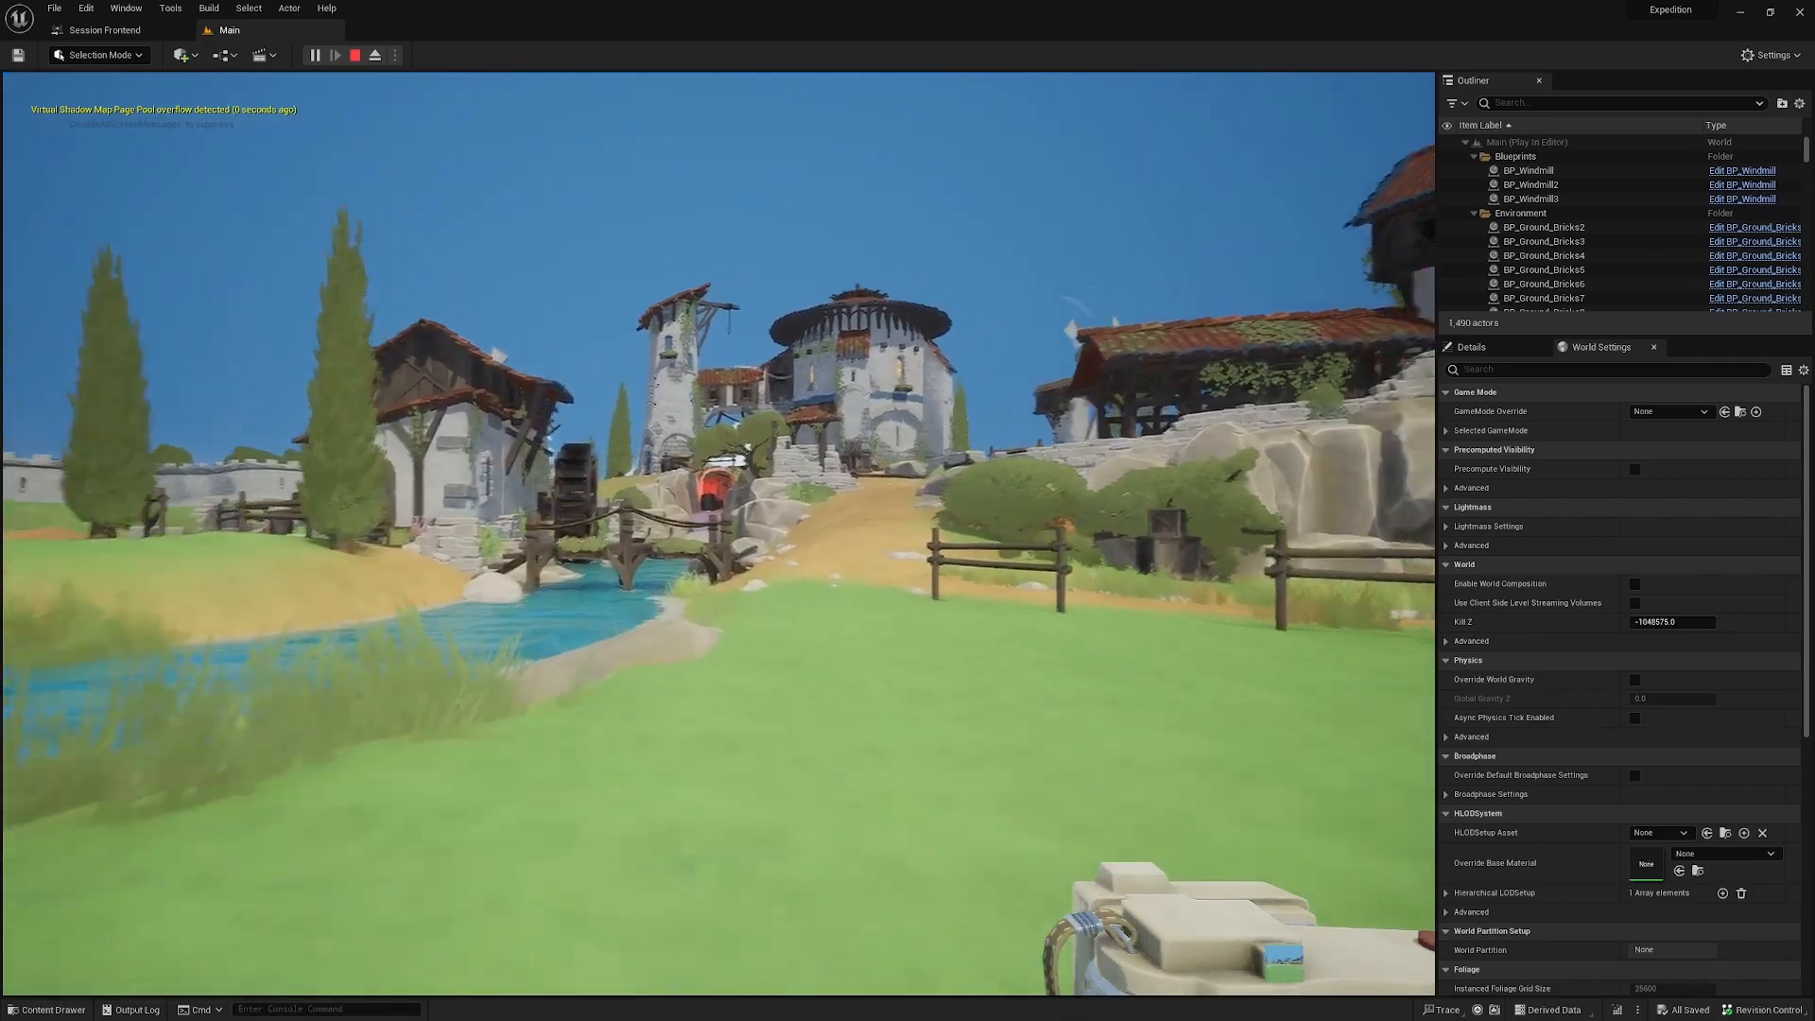
pyautogui.press('w')
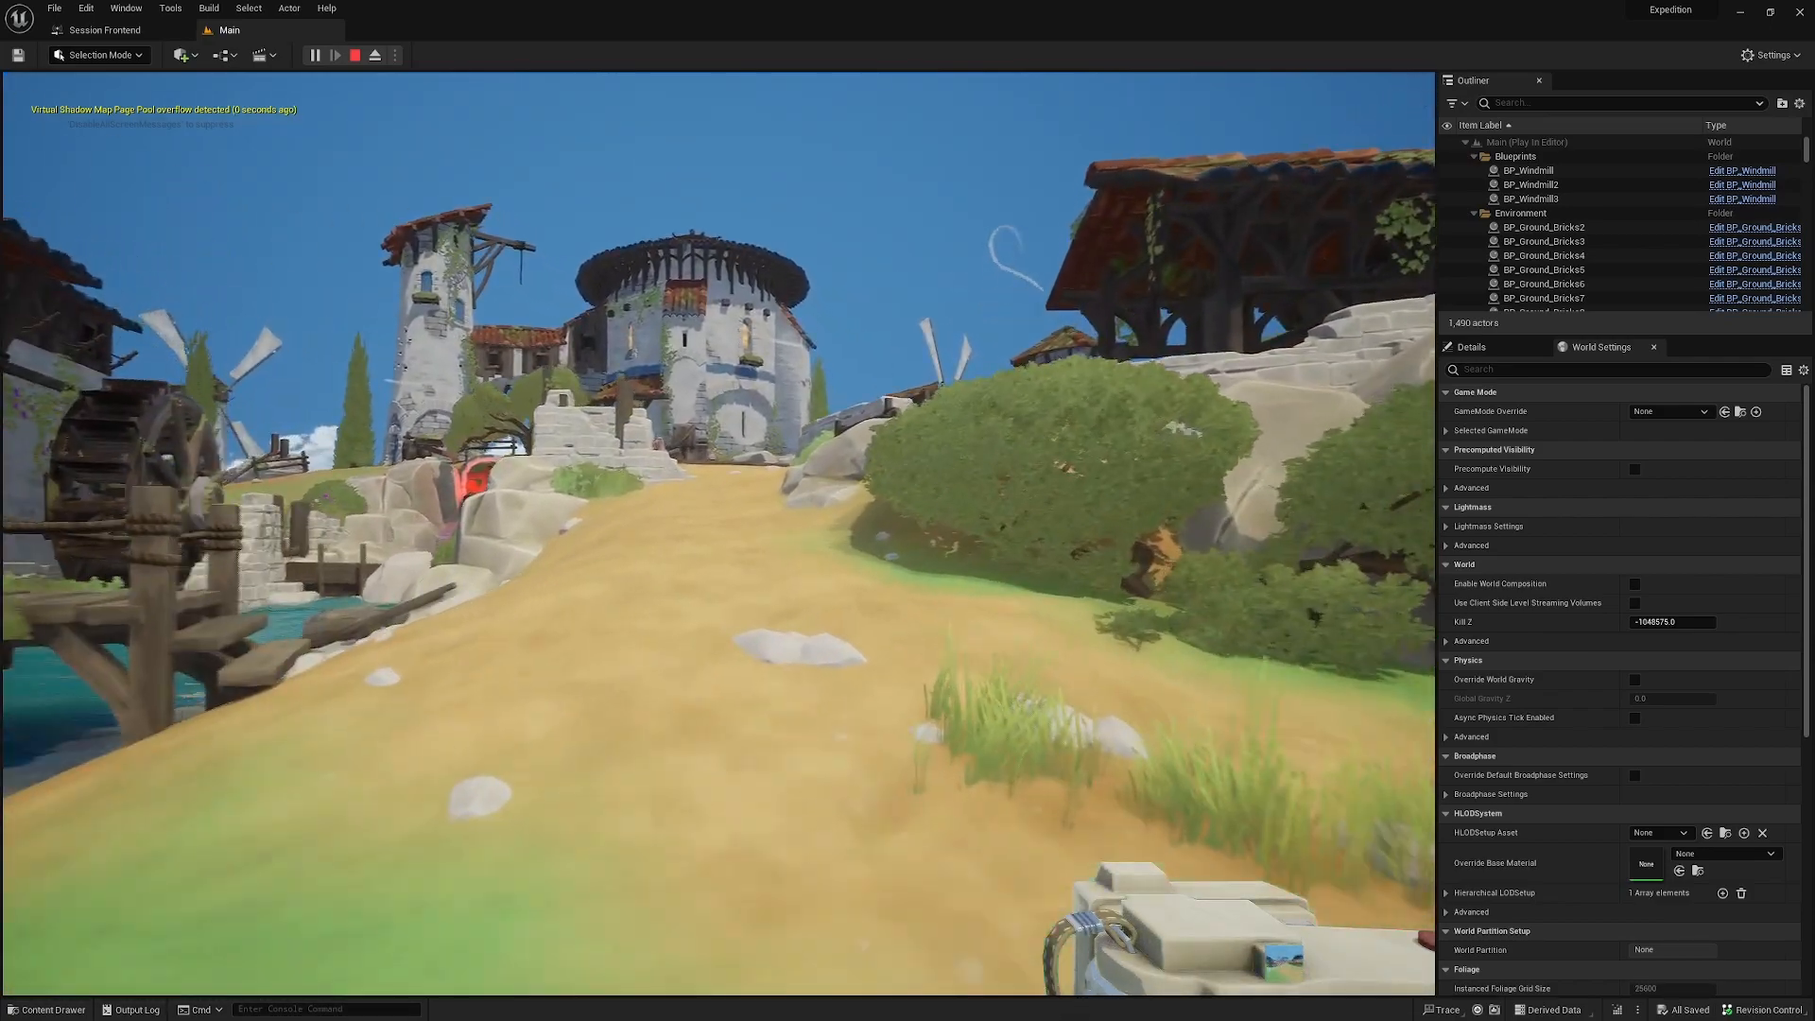
pyautogui.press('w')
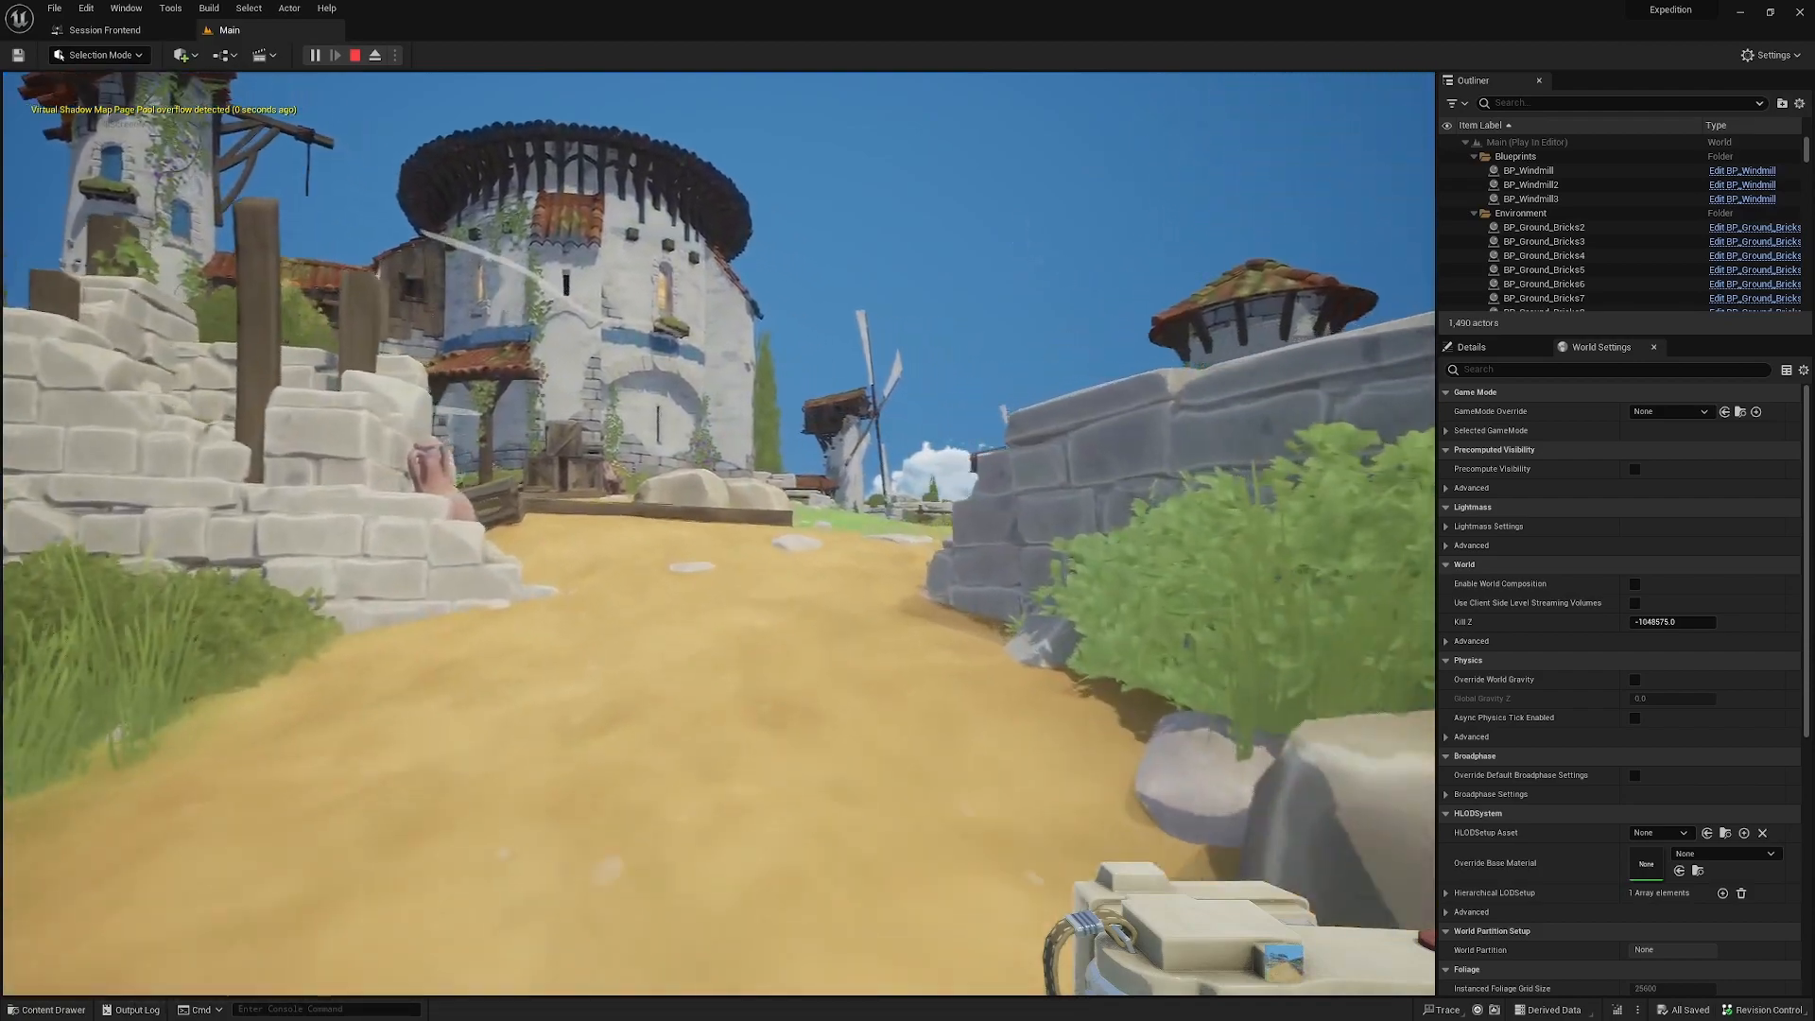
pyautogui.press('w')
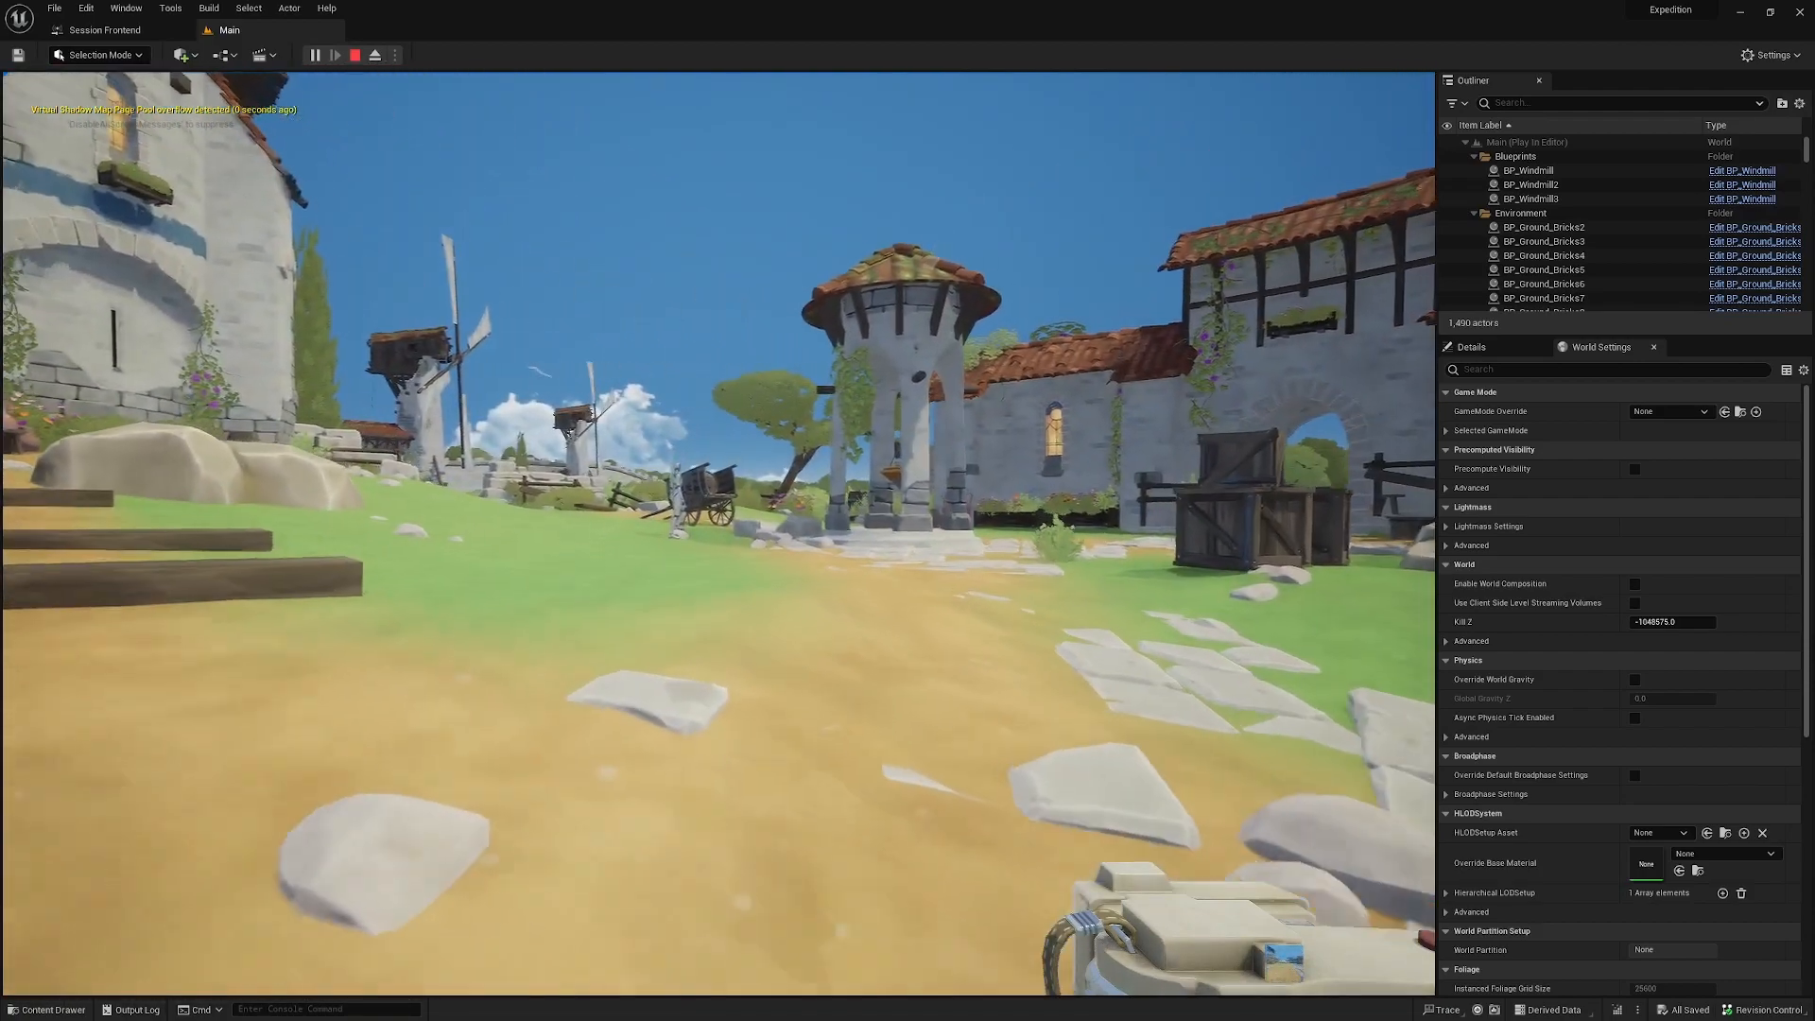